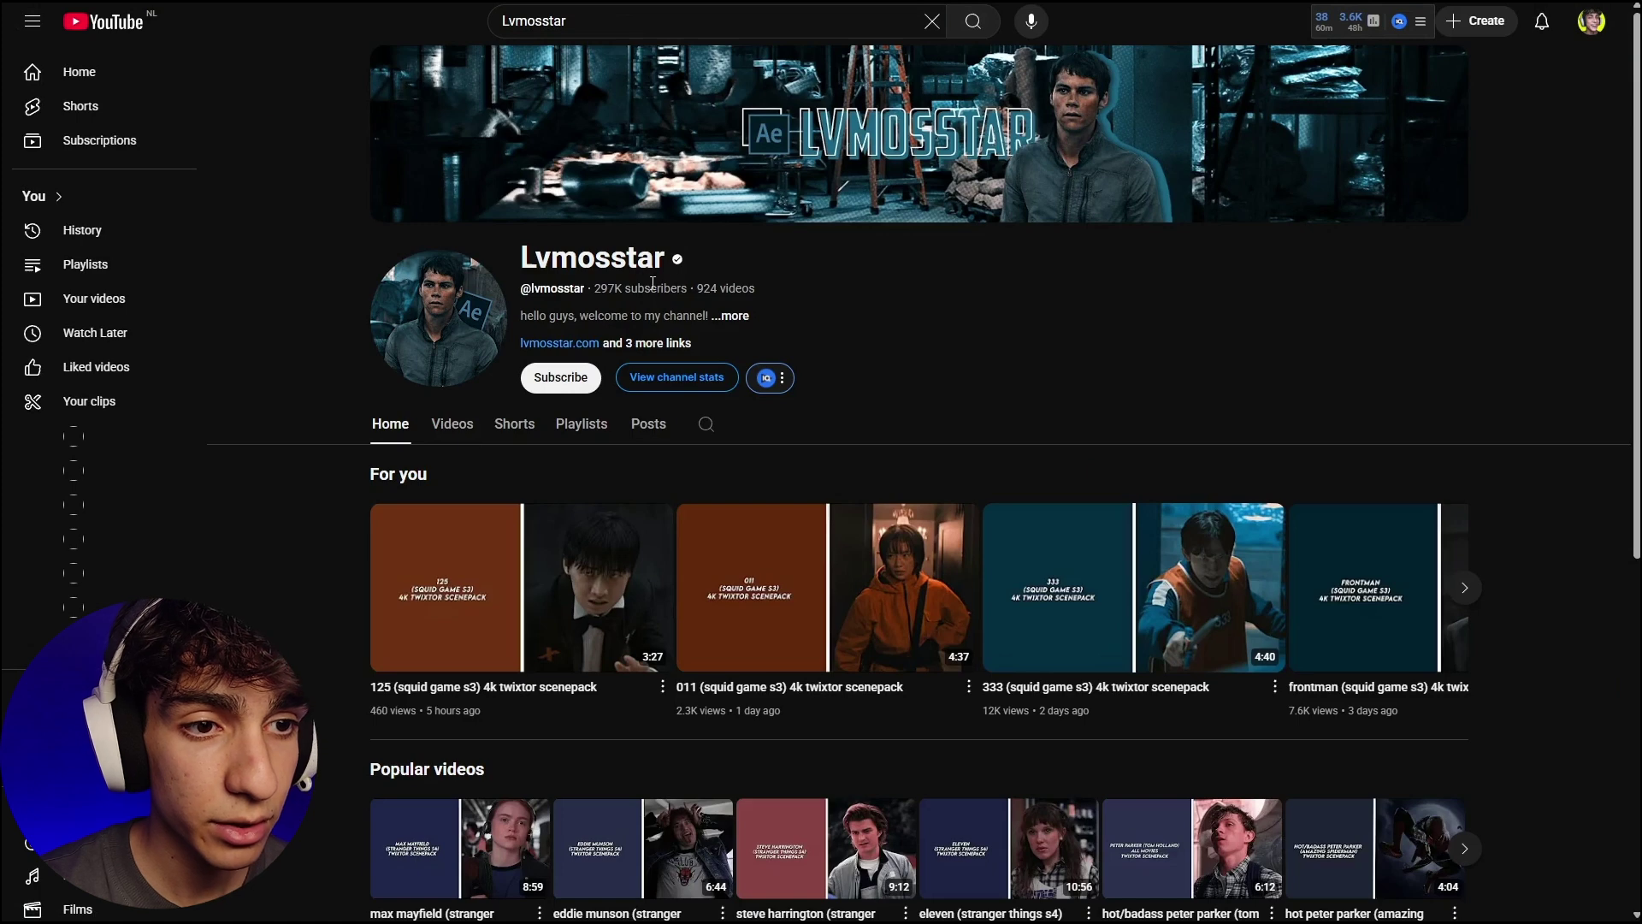
- Read the Lvmosstar channel's full description and links, and close the description
{"action": "left_click_drag", "start_coordinate": [522, 250], "coordinate": [585, 249]}
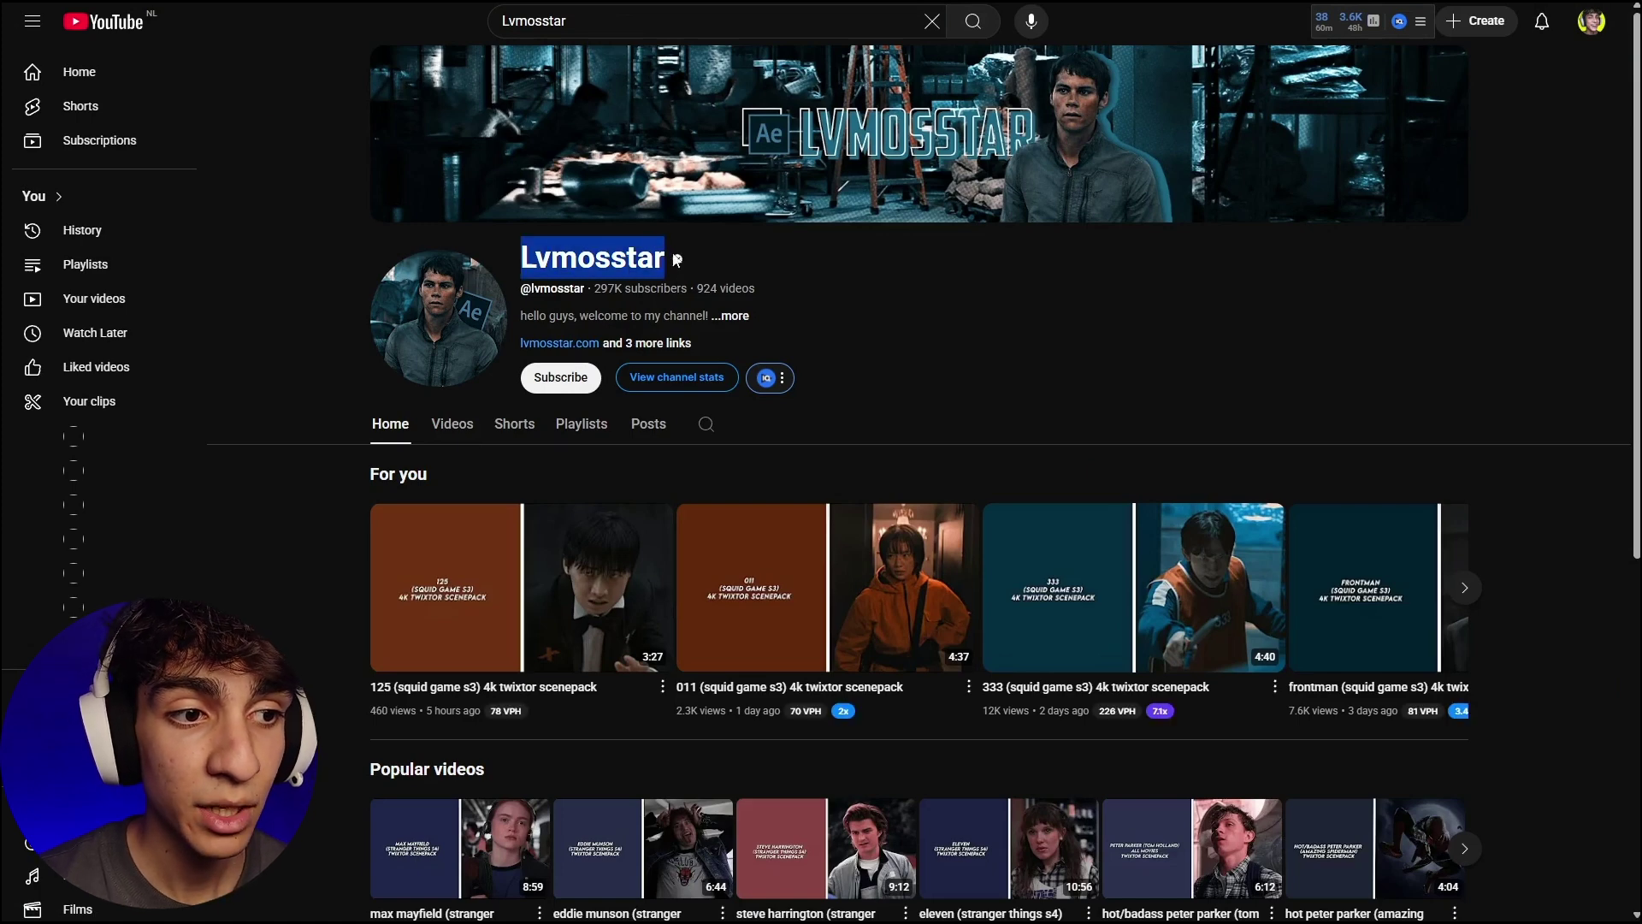
{"action": "left_click", "coordinate": [765, 293]}
{"action": "left_click", "coordinate": [726, 323]}
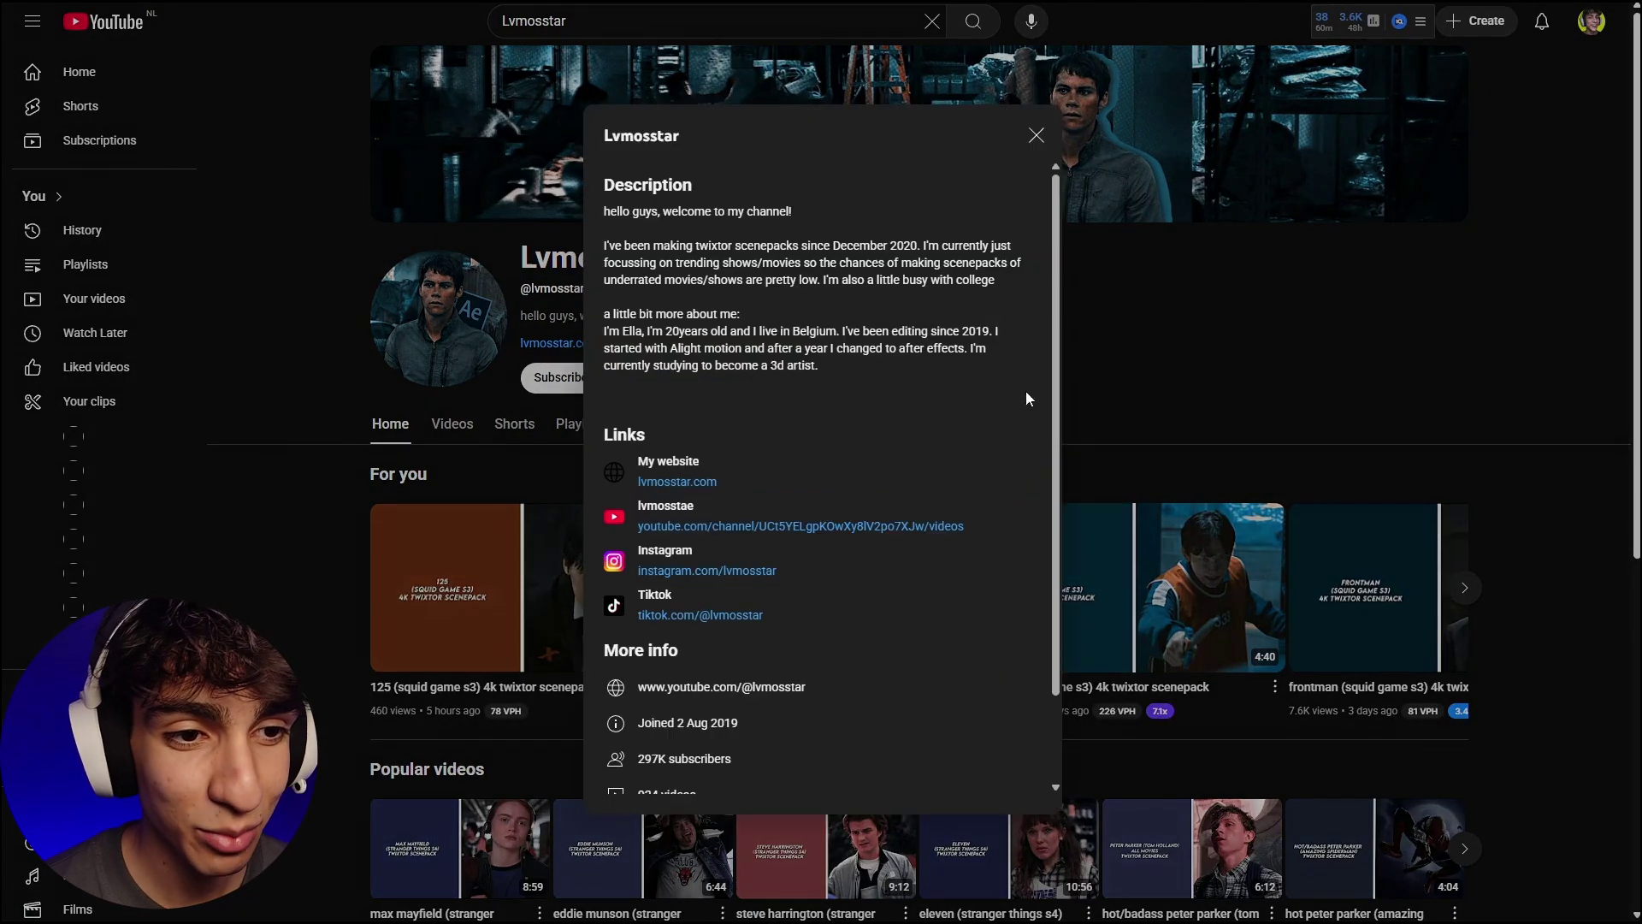
{"action": "left_click", "coordinate": [1037, 136]}
- Browse the Lvmosstar channel's uploaded videos for twixtor scenepacks
{"action": "left_click", "coordinate": [452, 425]}
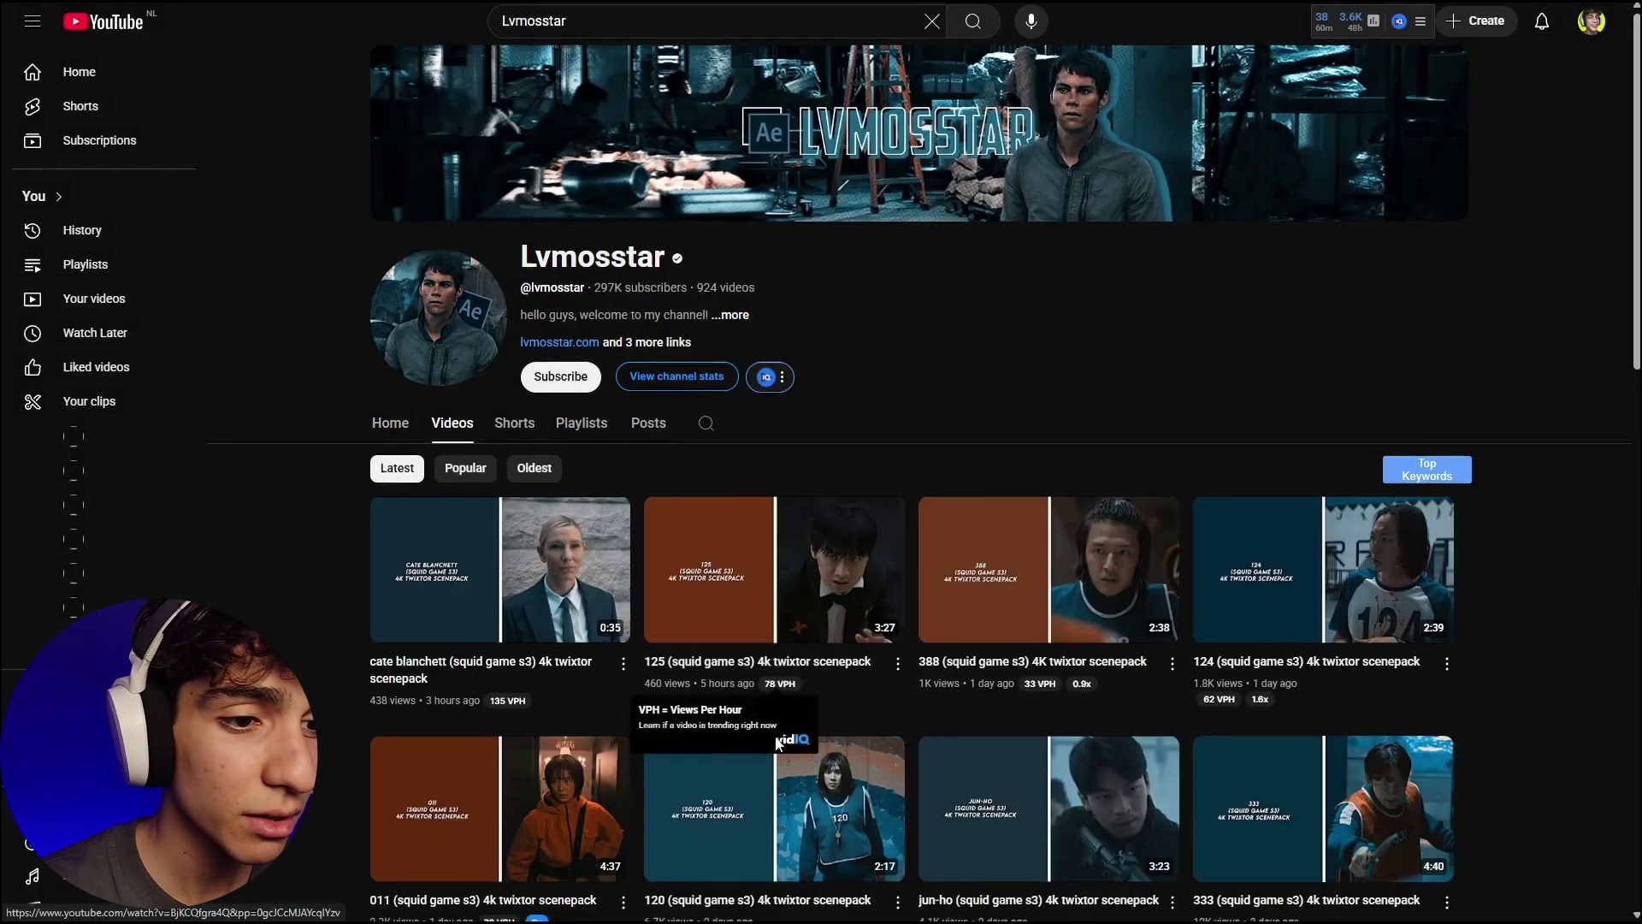
{"action": "scroll", "coordinate": [904, 761], "scroll_direction": "down", "scroll_amount": 3}
{"action": "scroll", "coordinate": [904, 760], "scroll_direction": "down", "scroll_amount": 14}
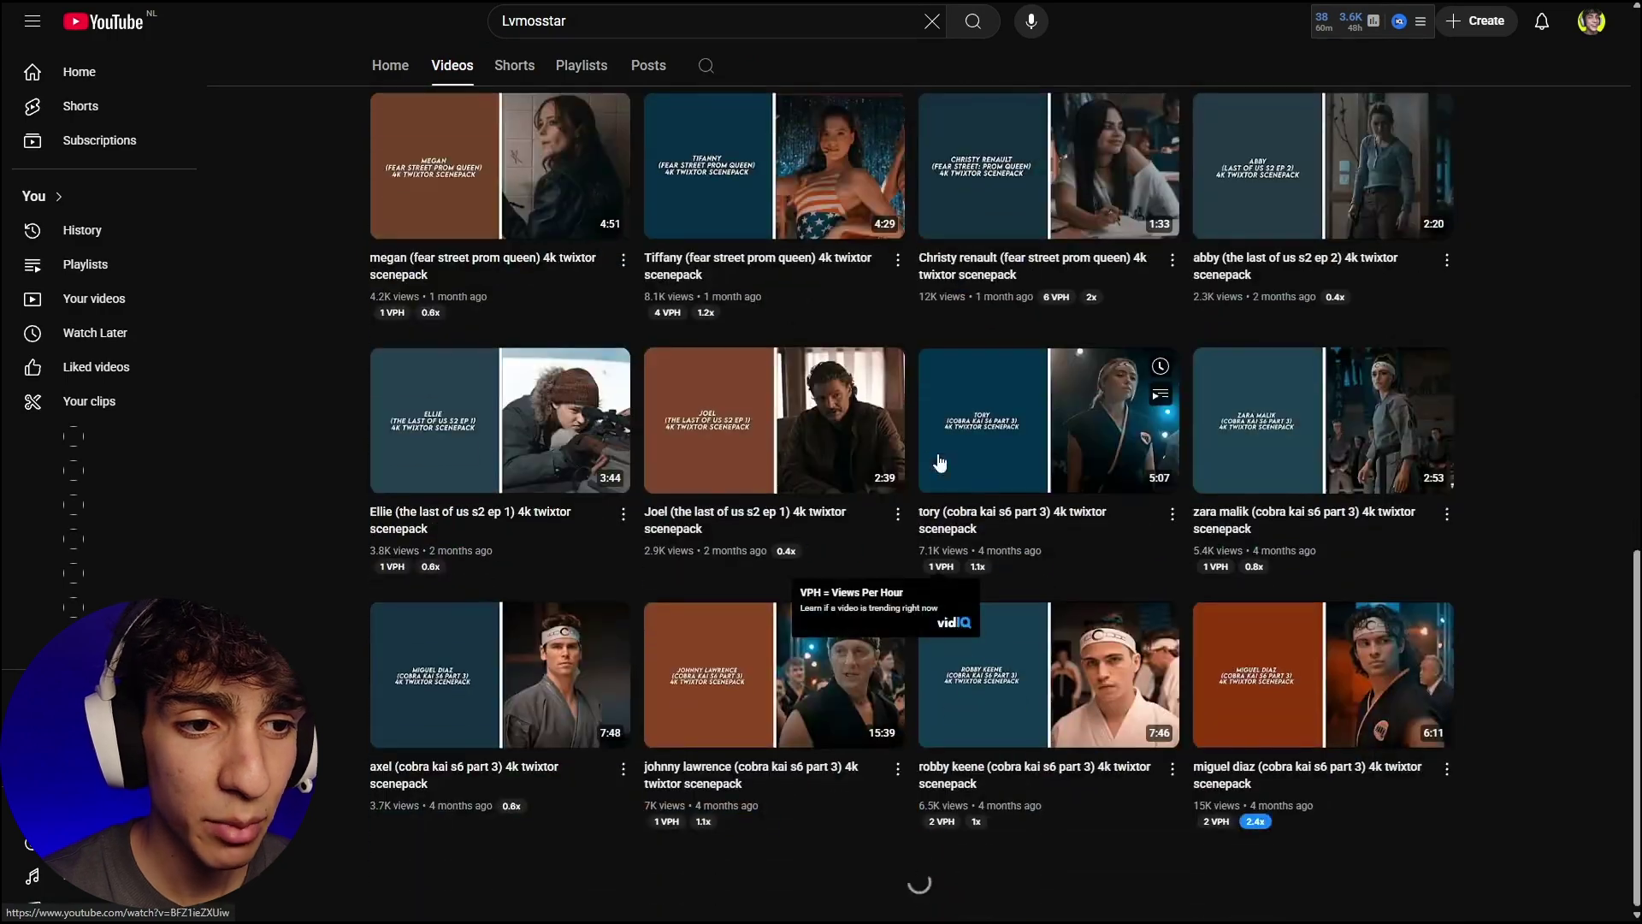
{"action": "scroll", "coordinate": [903, 559], "scroll_direction": "up", "scroll_amount": 4}
{"action": "scroll", "coordinate": [903, 560], "scroll_direction": "up", "scroll_amount": 7}
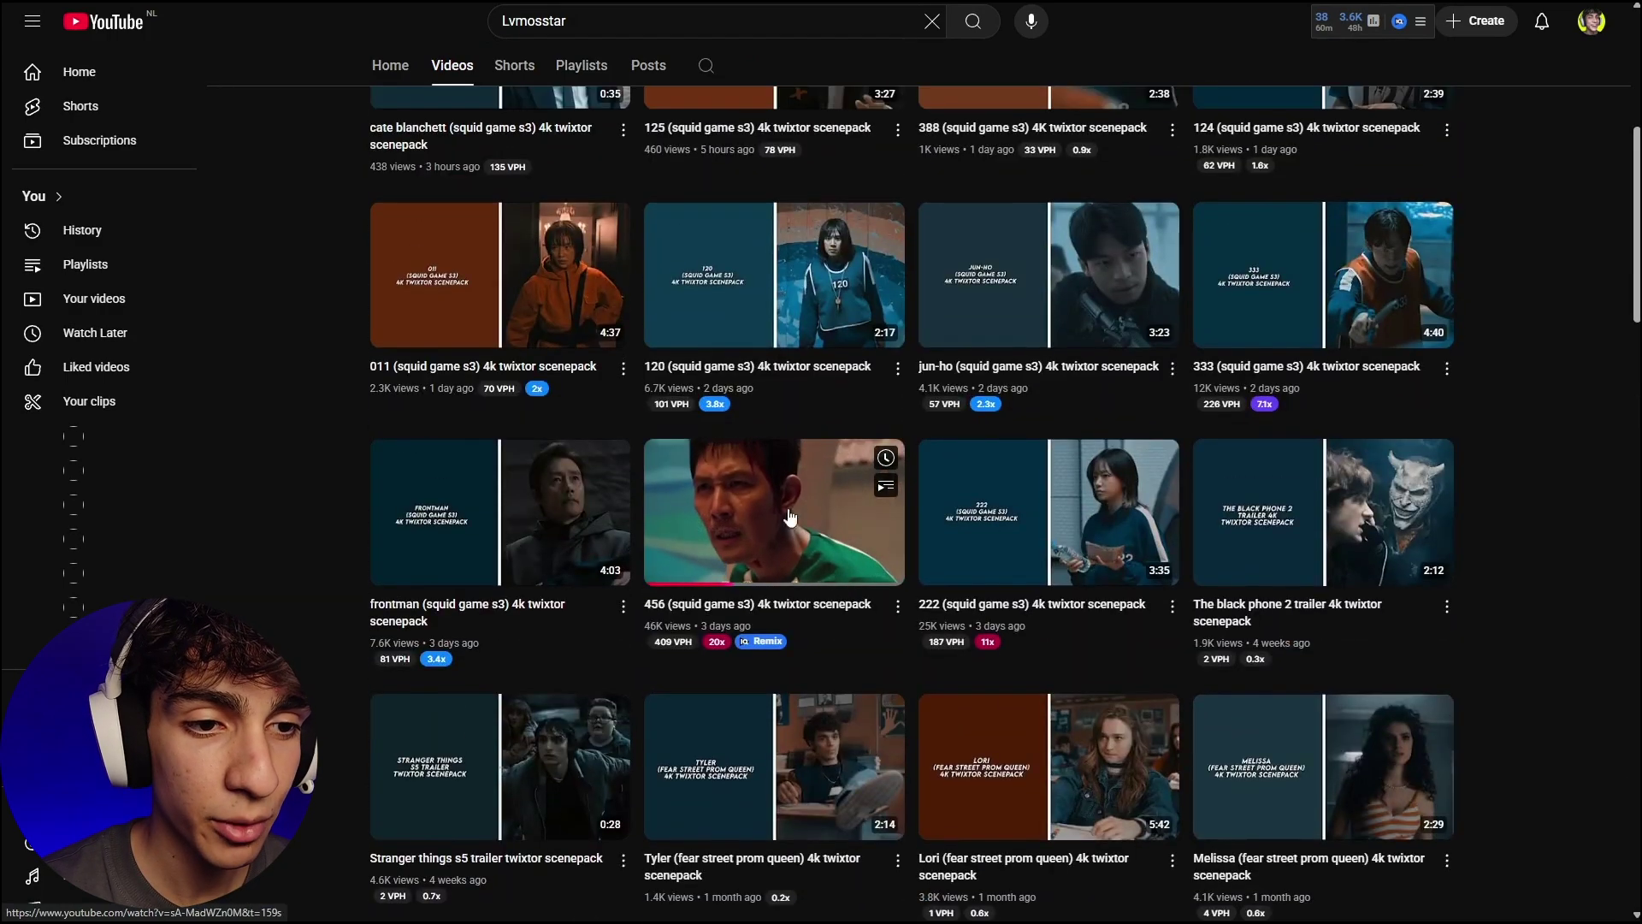
- Play the "456 (squid game s3) 4k twixtor scenepack" video from an earlier point and open its playback settings
{"action": "left_click", "coordinate": [762, 521]}
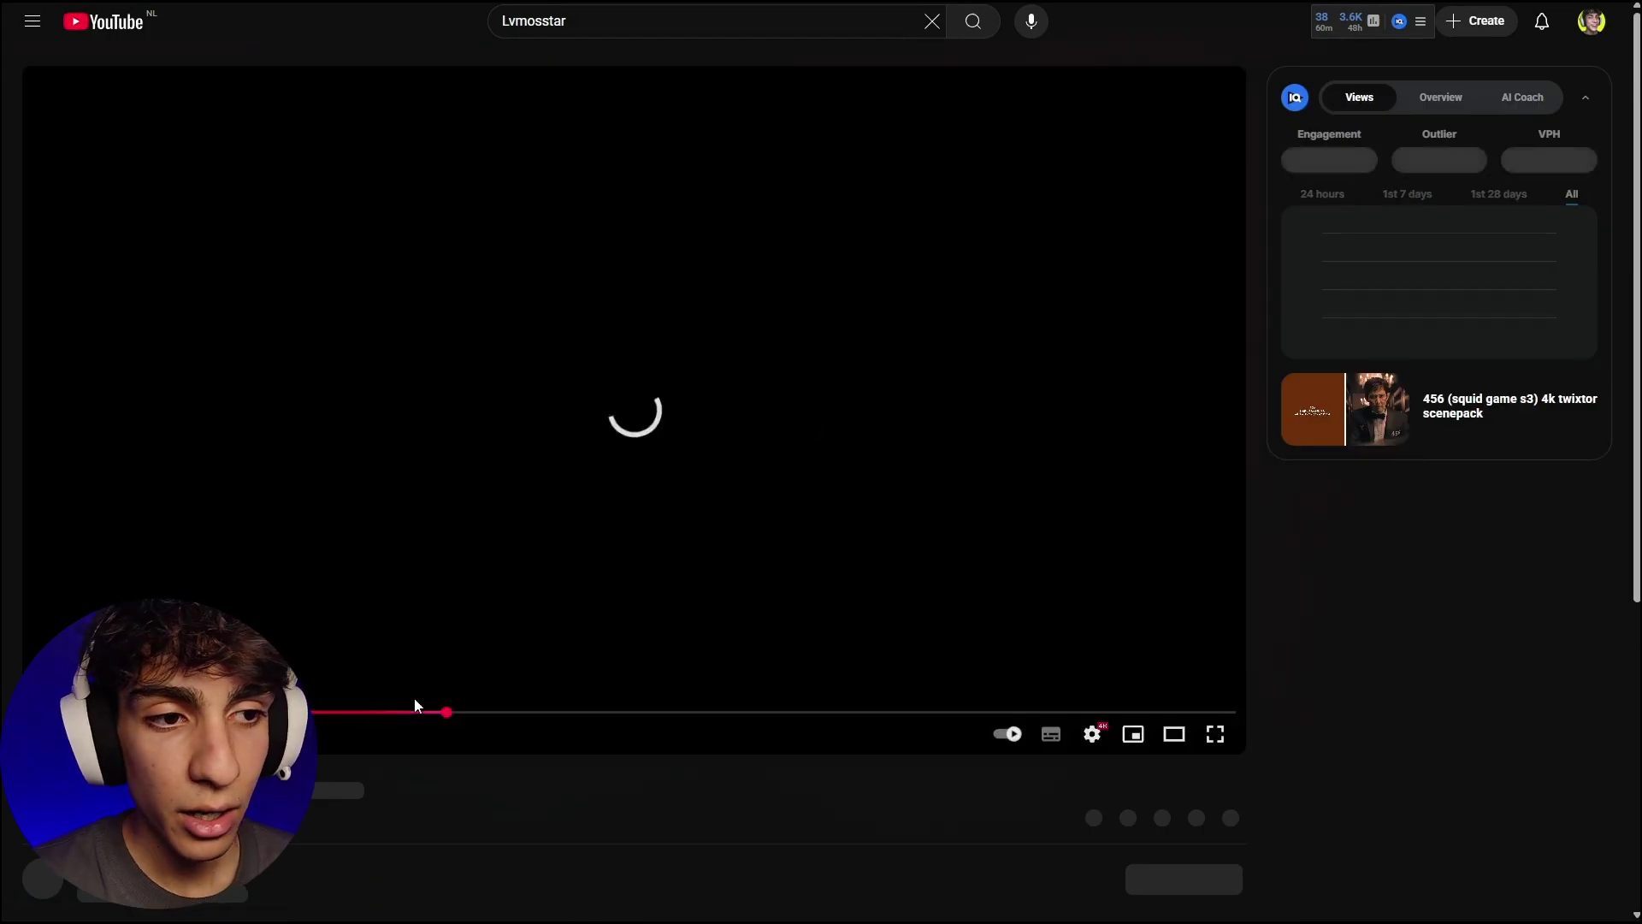
{"action": "left_click_drag", "start_coordinate": [414, 711], "coordinate": [318, 712]}
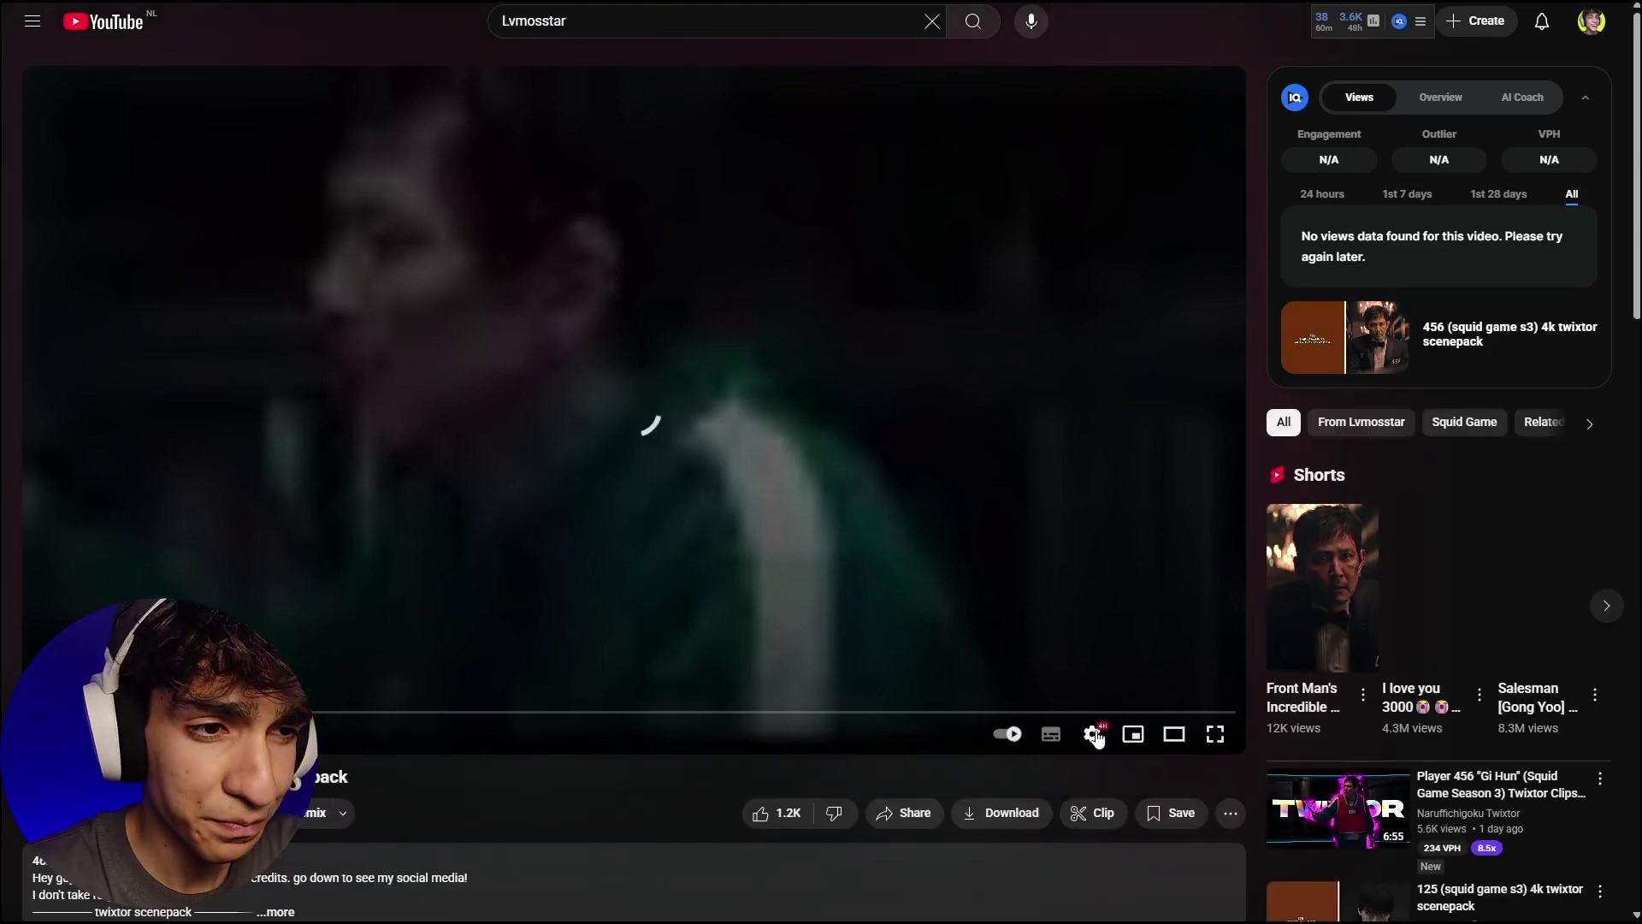
{"action": "left_click", "coordinate": [1096, 737]}
{"action": "left_click", "coordinate": [1143, 679]}
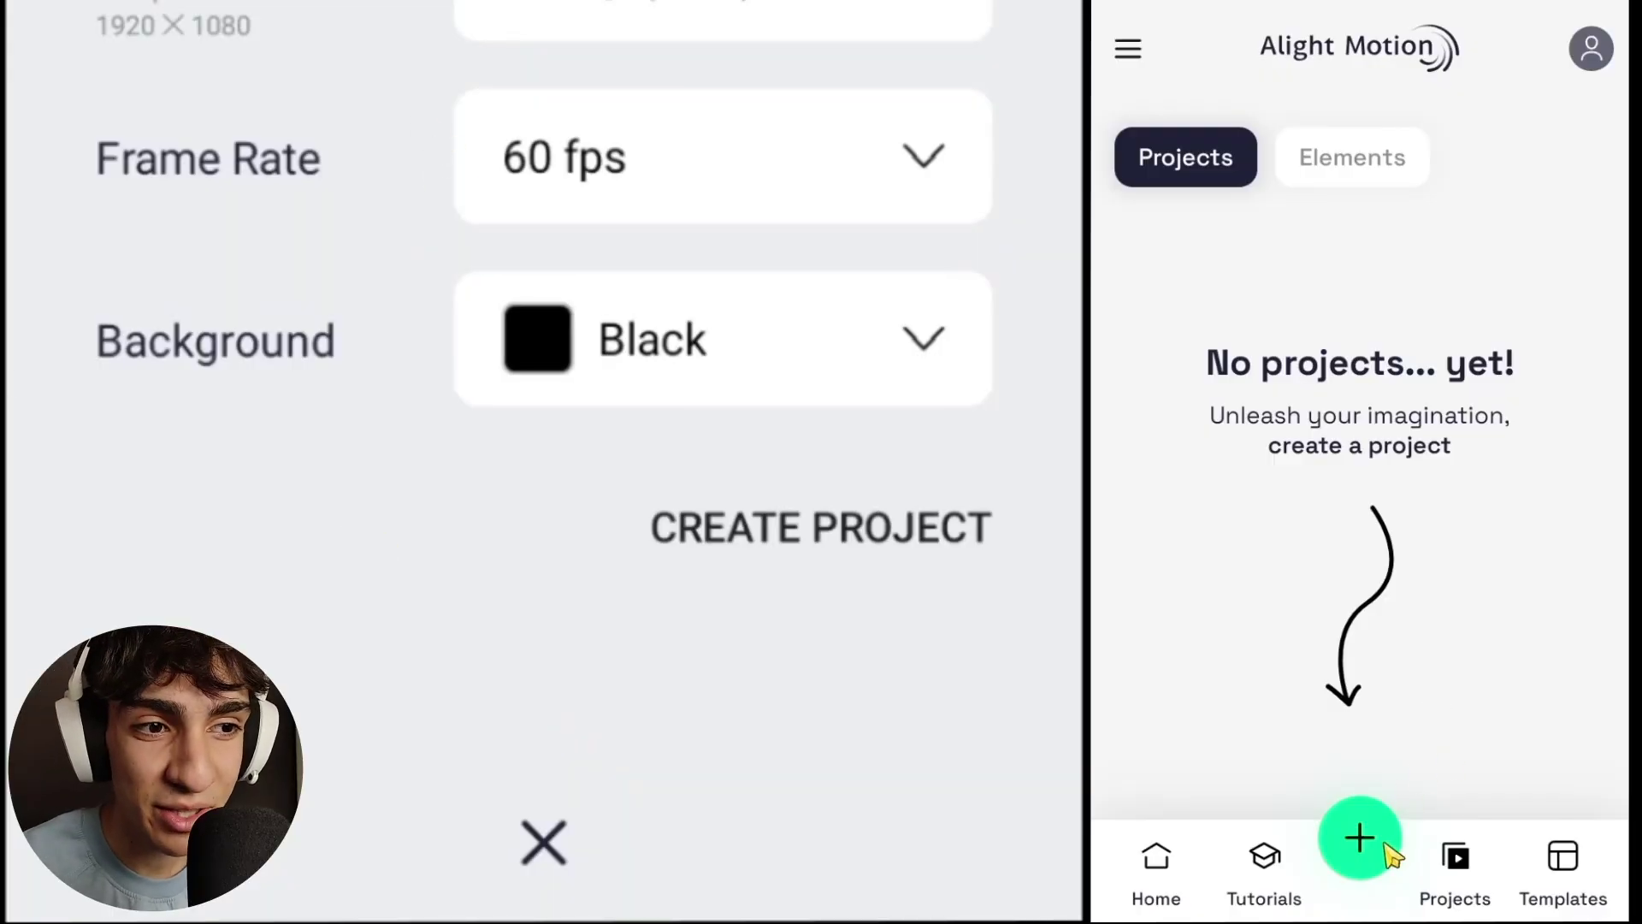
- Switch to Alight Motion and set up a new 16:9 project with 1080p (FHD) resolution and a 60 fps frame rate
{"action": "left_click", "coordinate": [1386, 845]}
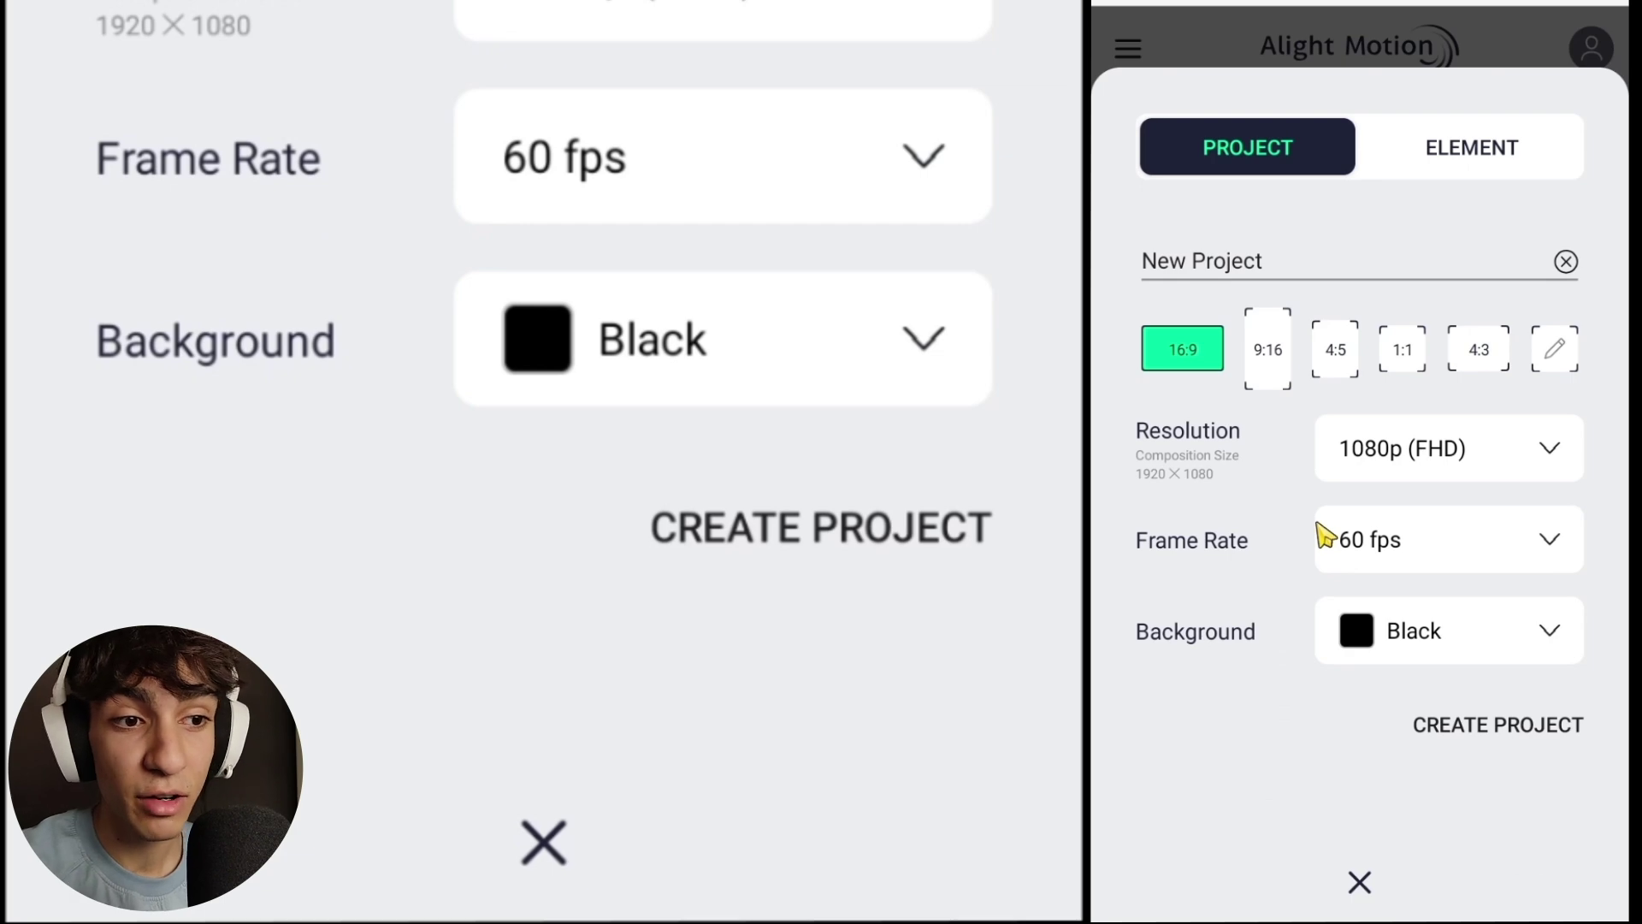
{"action": "left_click", "coordinate": [1386, 462]}
{"action": "left_click", "coordinate": [1465, 618]}
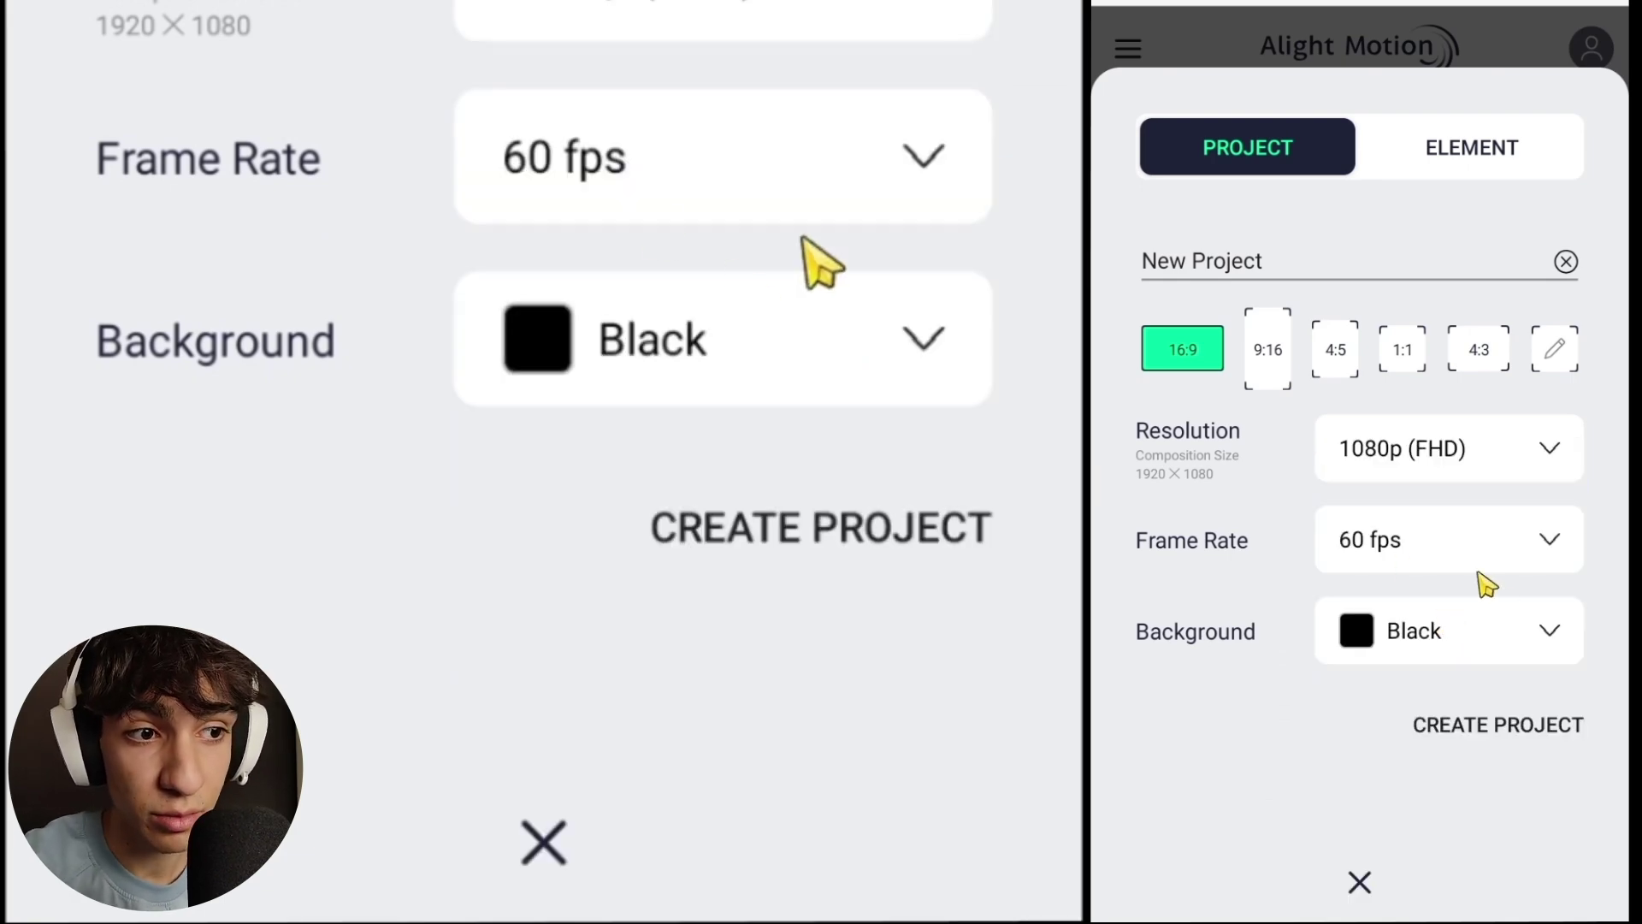
{"action": "left_click", "coordinate": [1398, 552]}
{"action": "left_click", "coordinate": [1367, 171]}
{"action": "left_click", "coordinate": [1410, 522]}
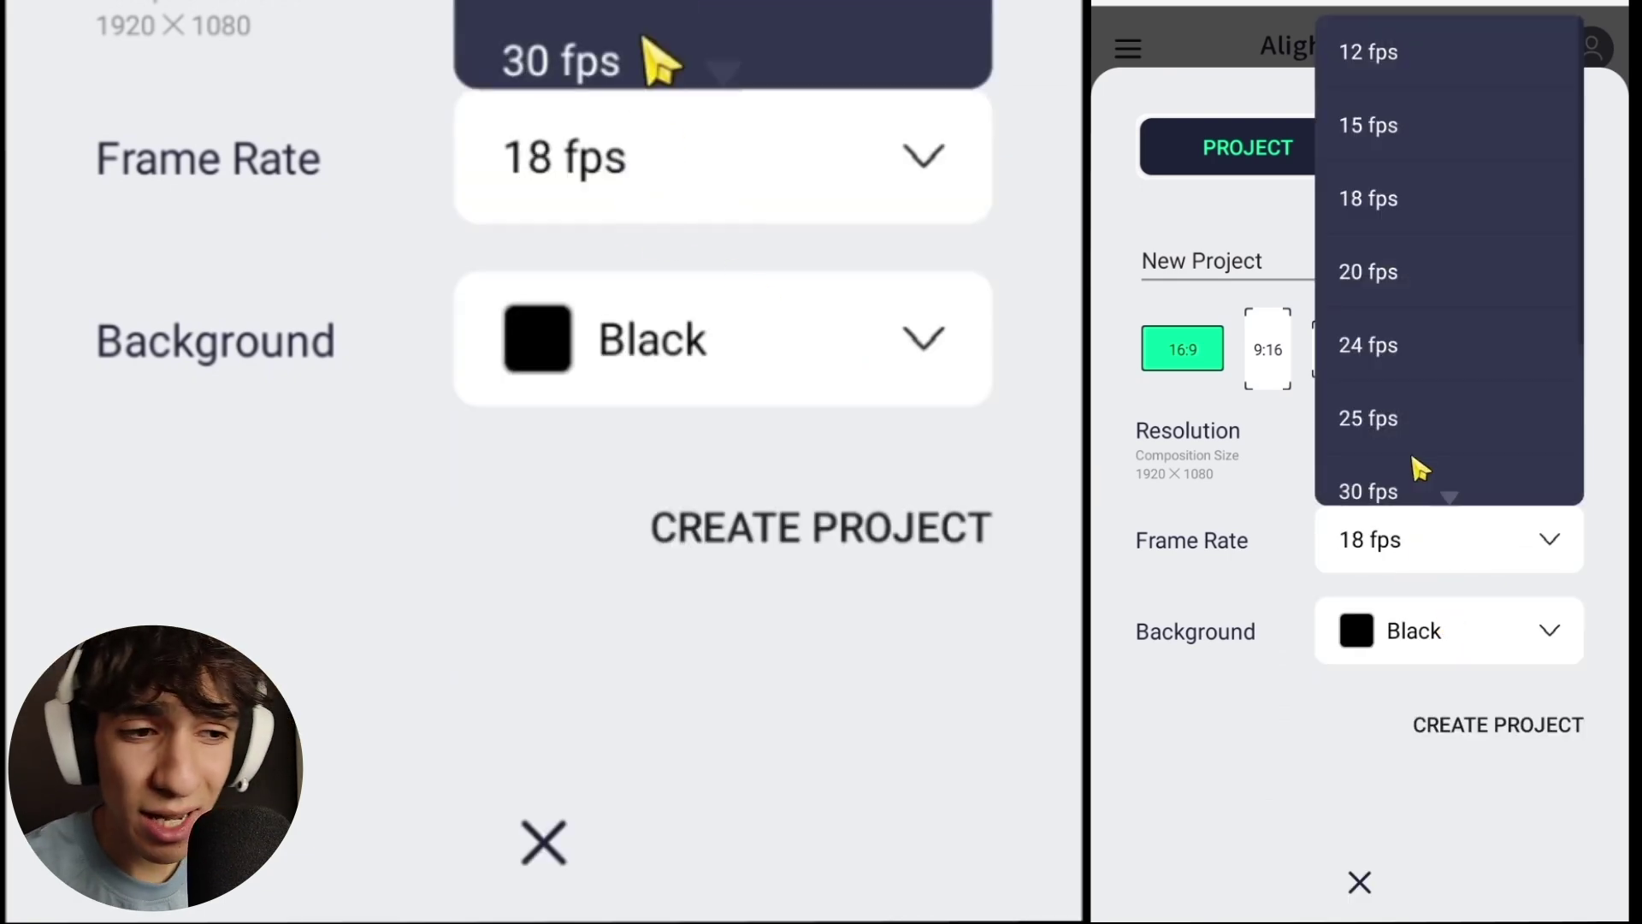
{"action": "scroll", "coordinate": [1429, 257], "scroll_direction": "down", "scroll_amount": 3}
{"action": "left_click", "coordinate": [1454, 472]}
- Set the project background to Black and create the project
{"action": "left_click", "coordinate": [1386, 630]}
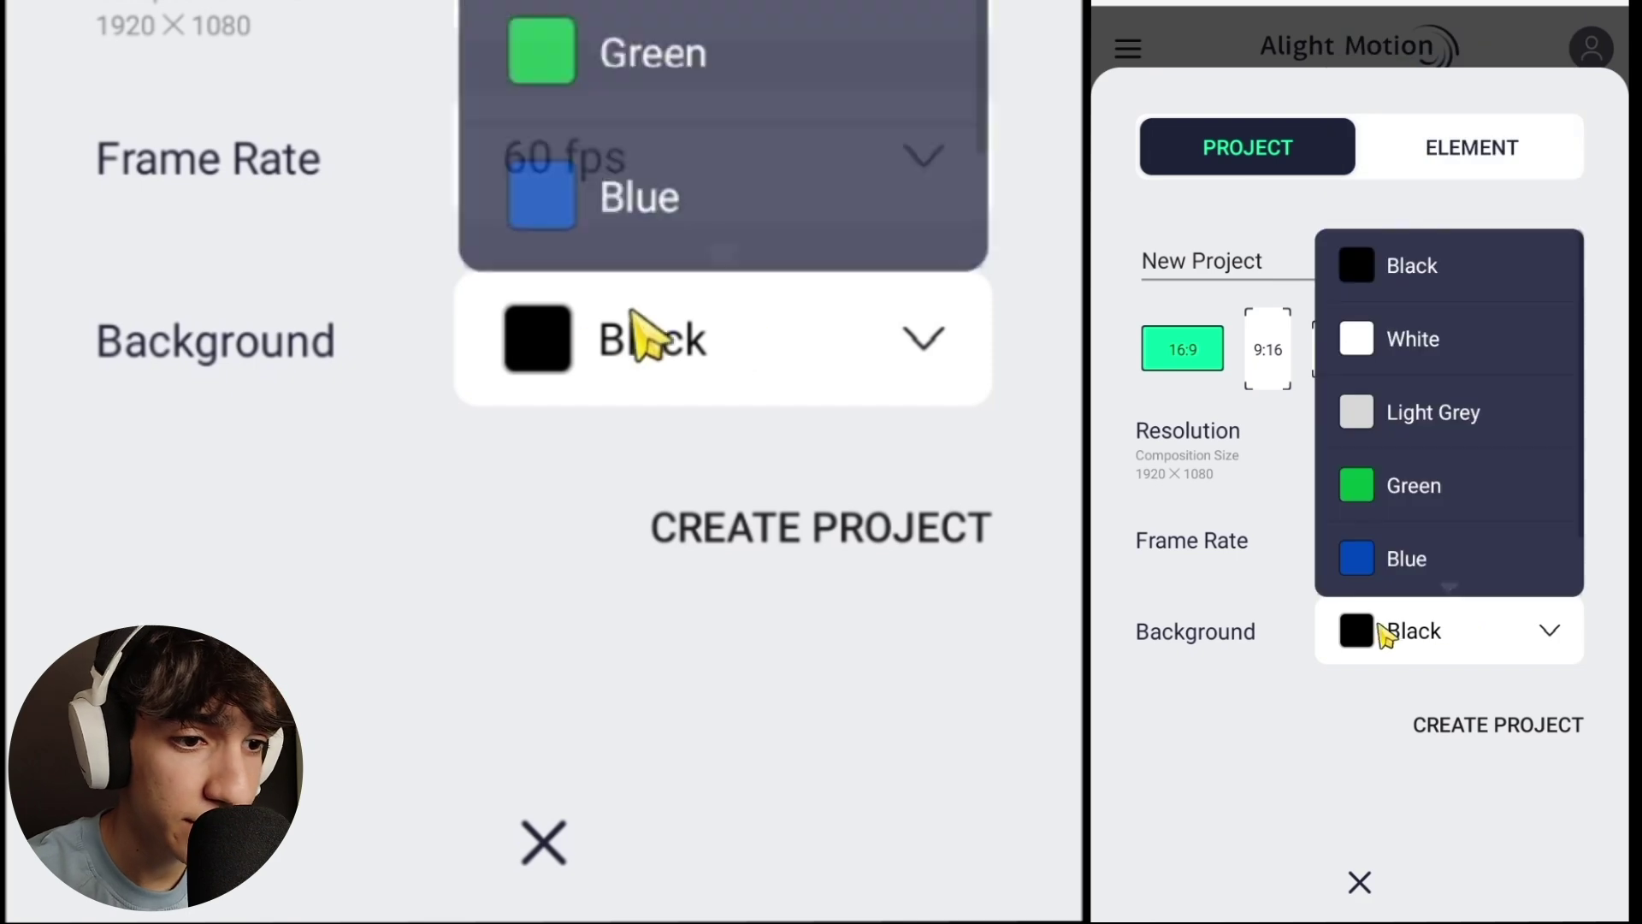
{"action": "left_click", "coordinate": [1430, 311]}
{"action": "left_click", "coordinate": [1523, 727]}
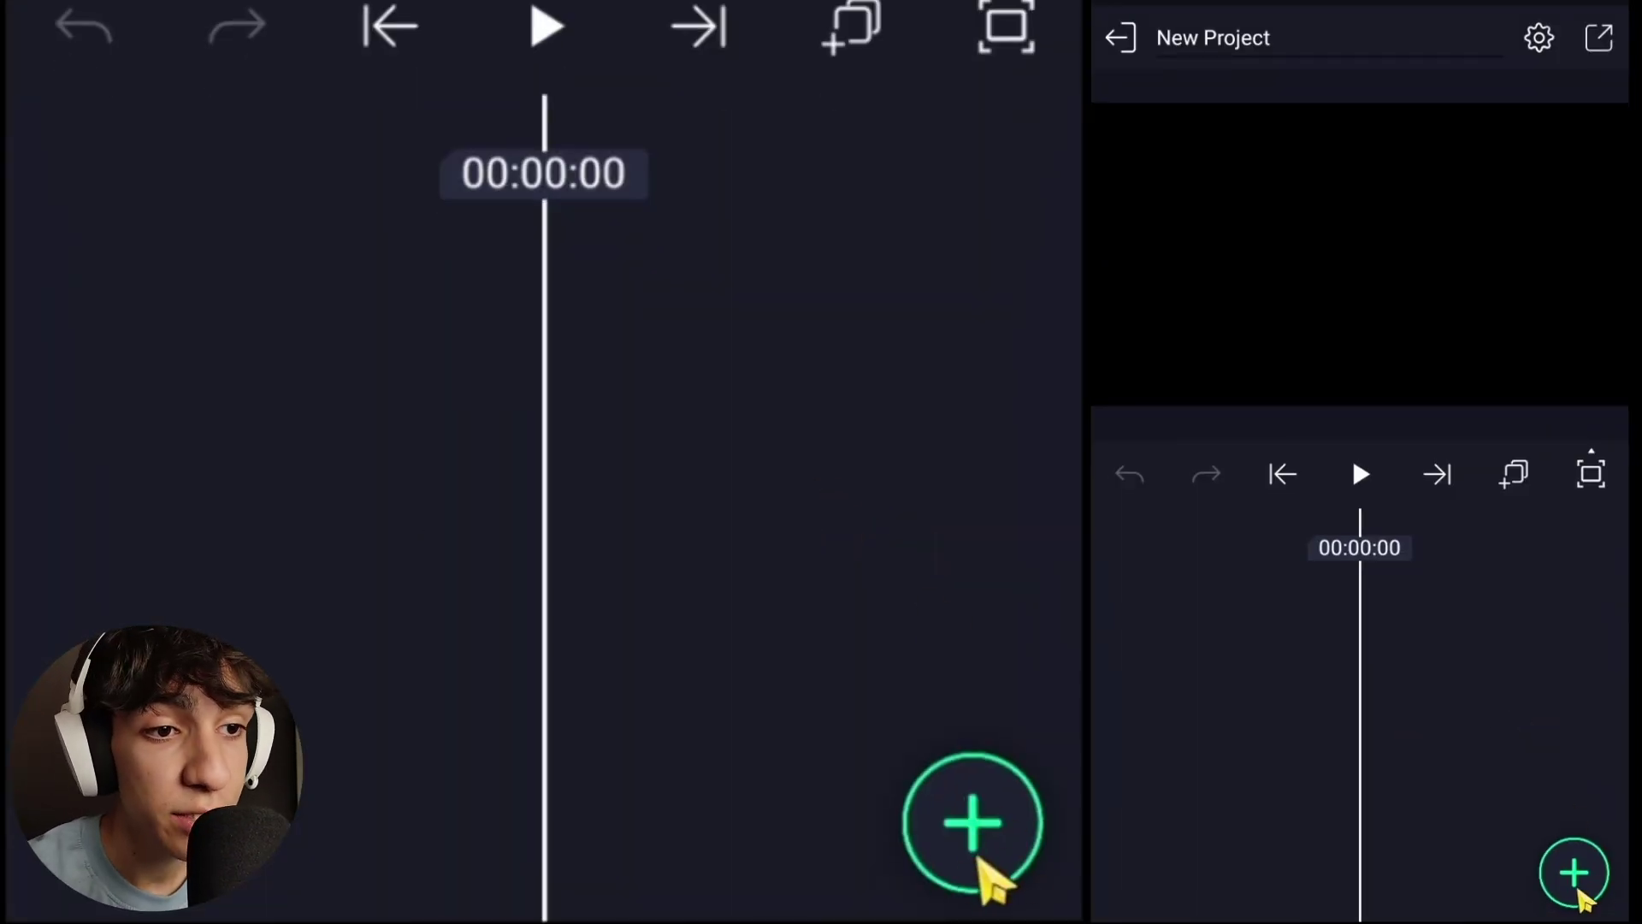
- Add the RunAway audio track to the start of the timeline
{"action": "left_click", "coordinate": [1591, 874]}
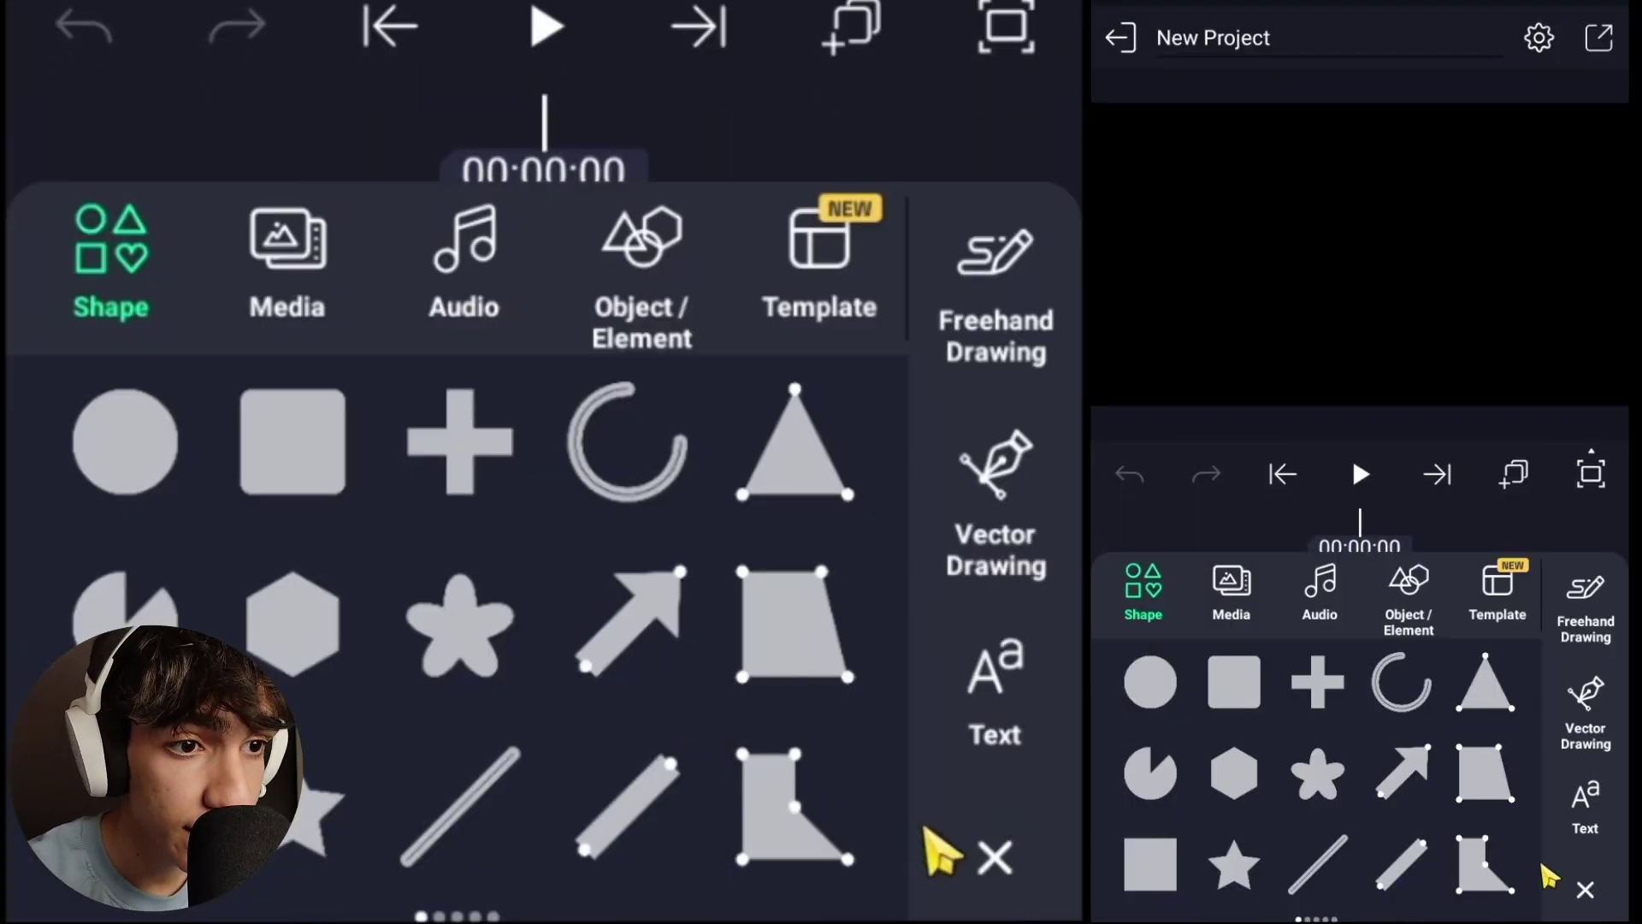
{"action": "left_click", "coordinate": [300, 289]}
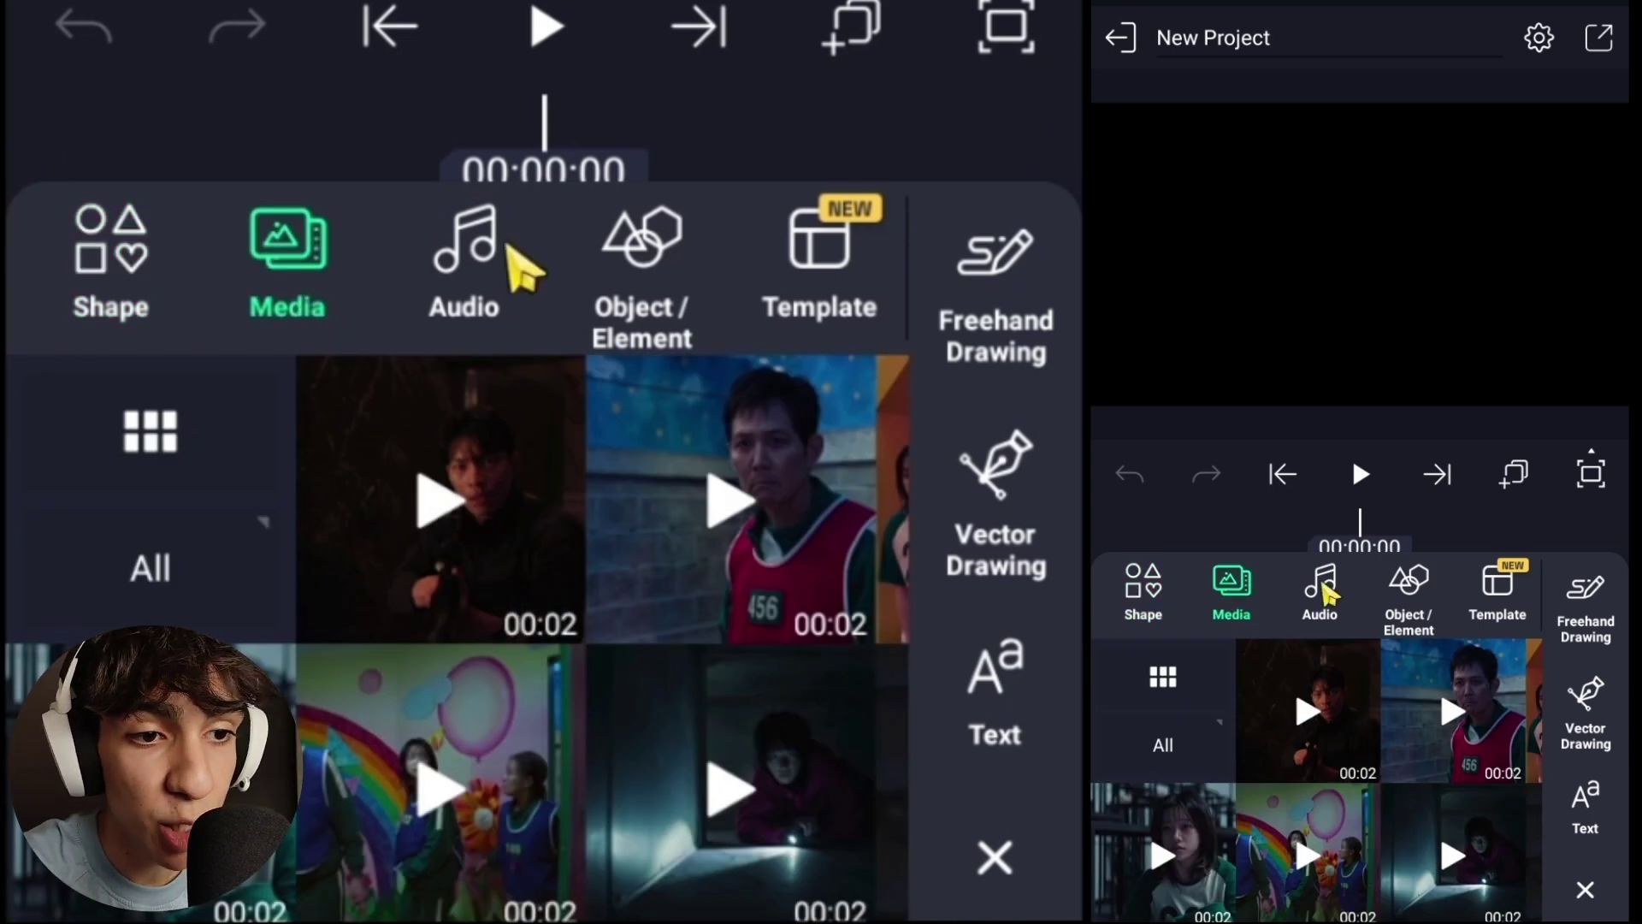
{"action": "left_click", "coordinate": [509, 253]}
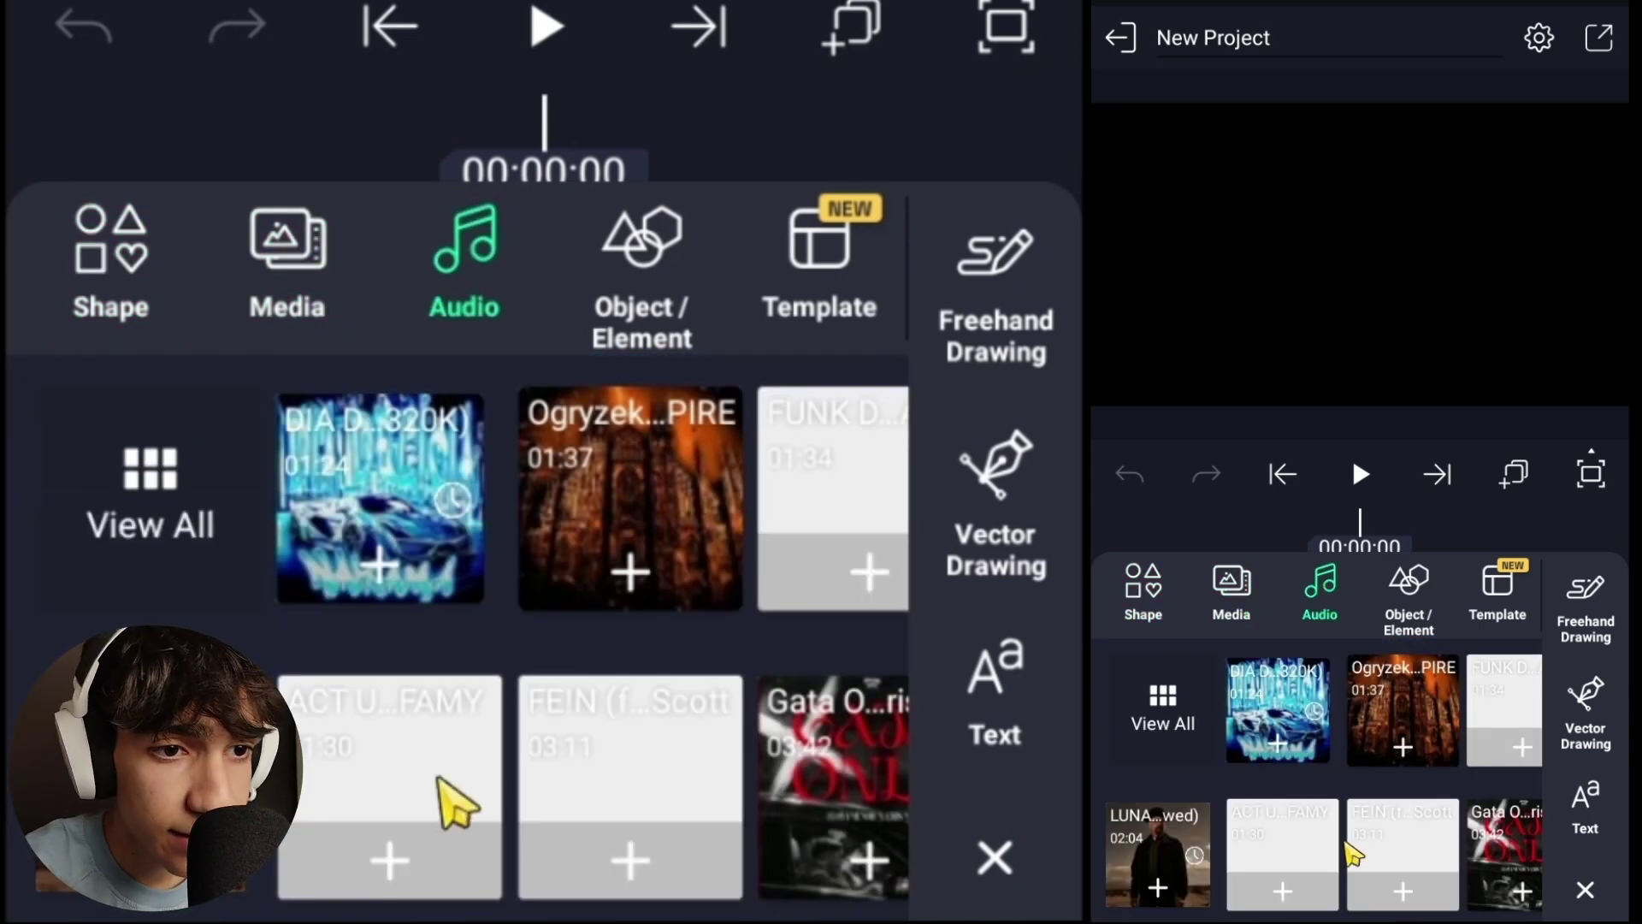
{"action": "scroll", "coordinate": [458, 804], "scroll_direction": "right", "scroll_amount": 5}
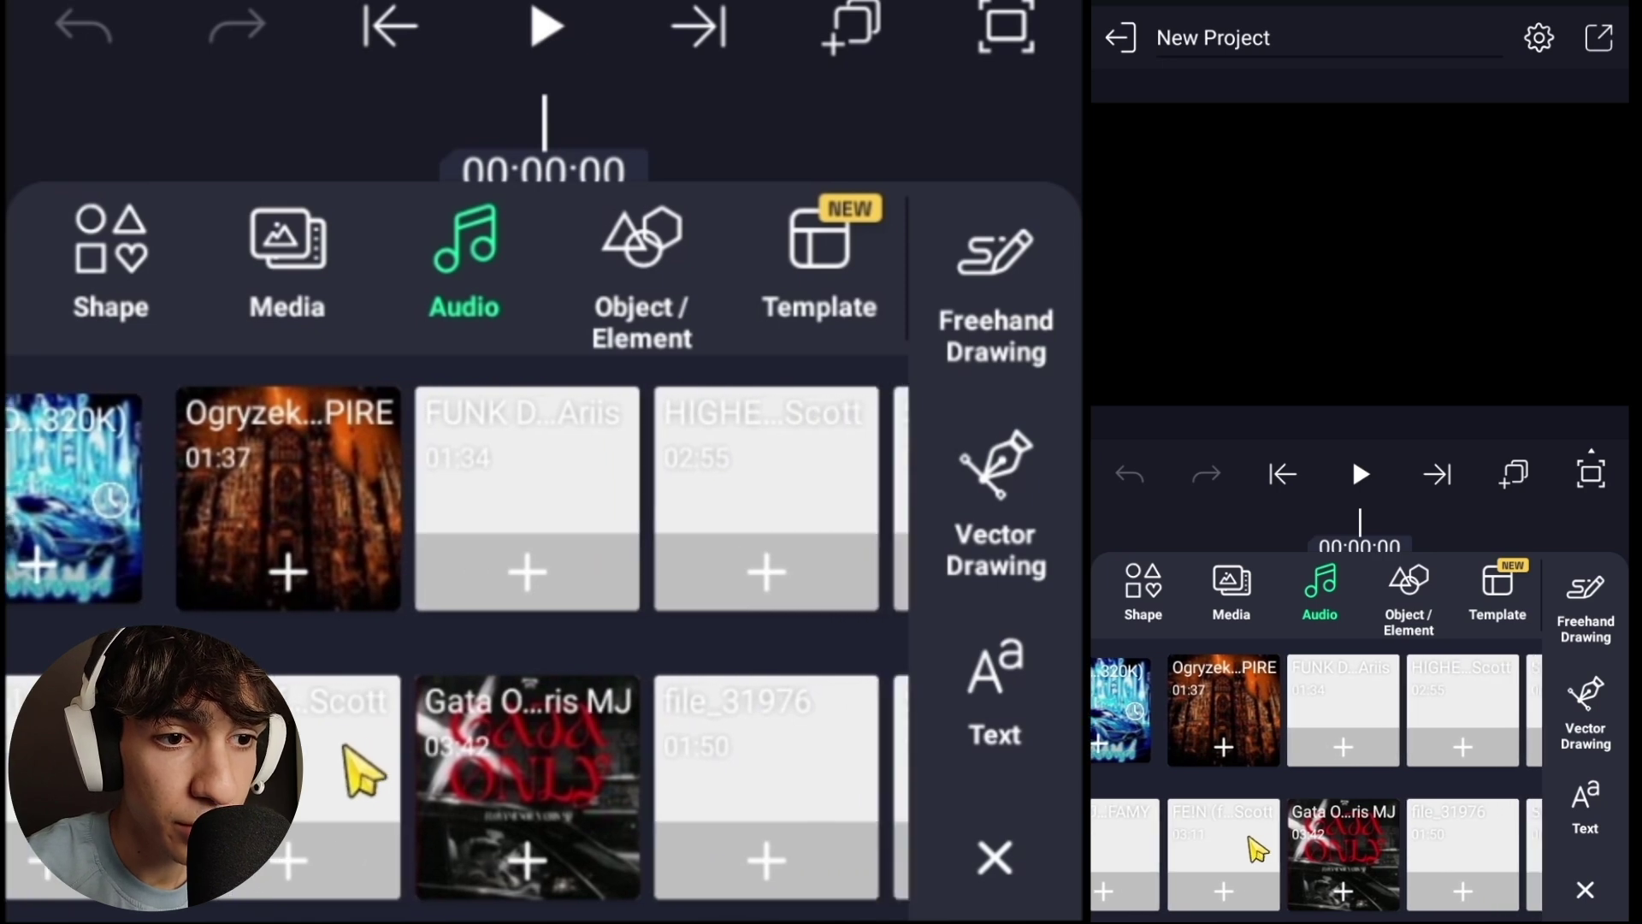
{"action": "scroll", "coordinate": [363, 774], "scroll_direction": "right", "scroll_amount": 10}
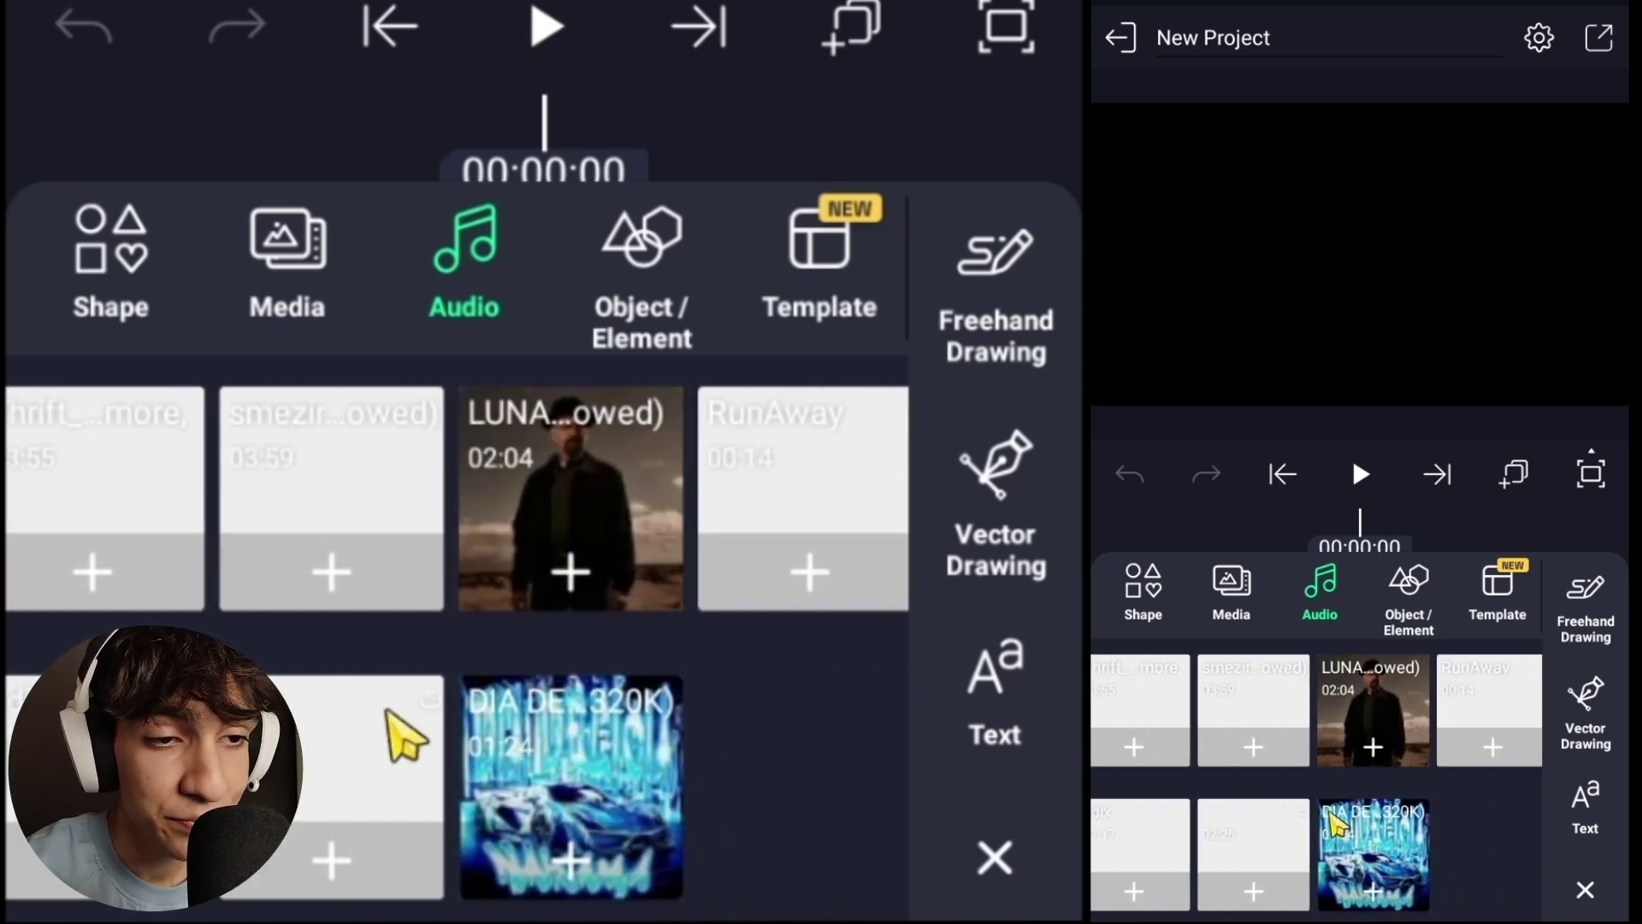
{"action": "left_click", "coordinate": [809, 571]}
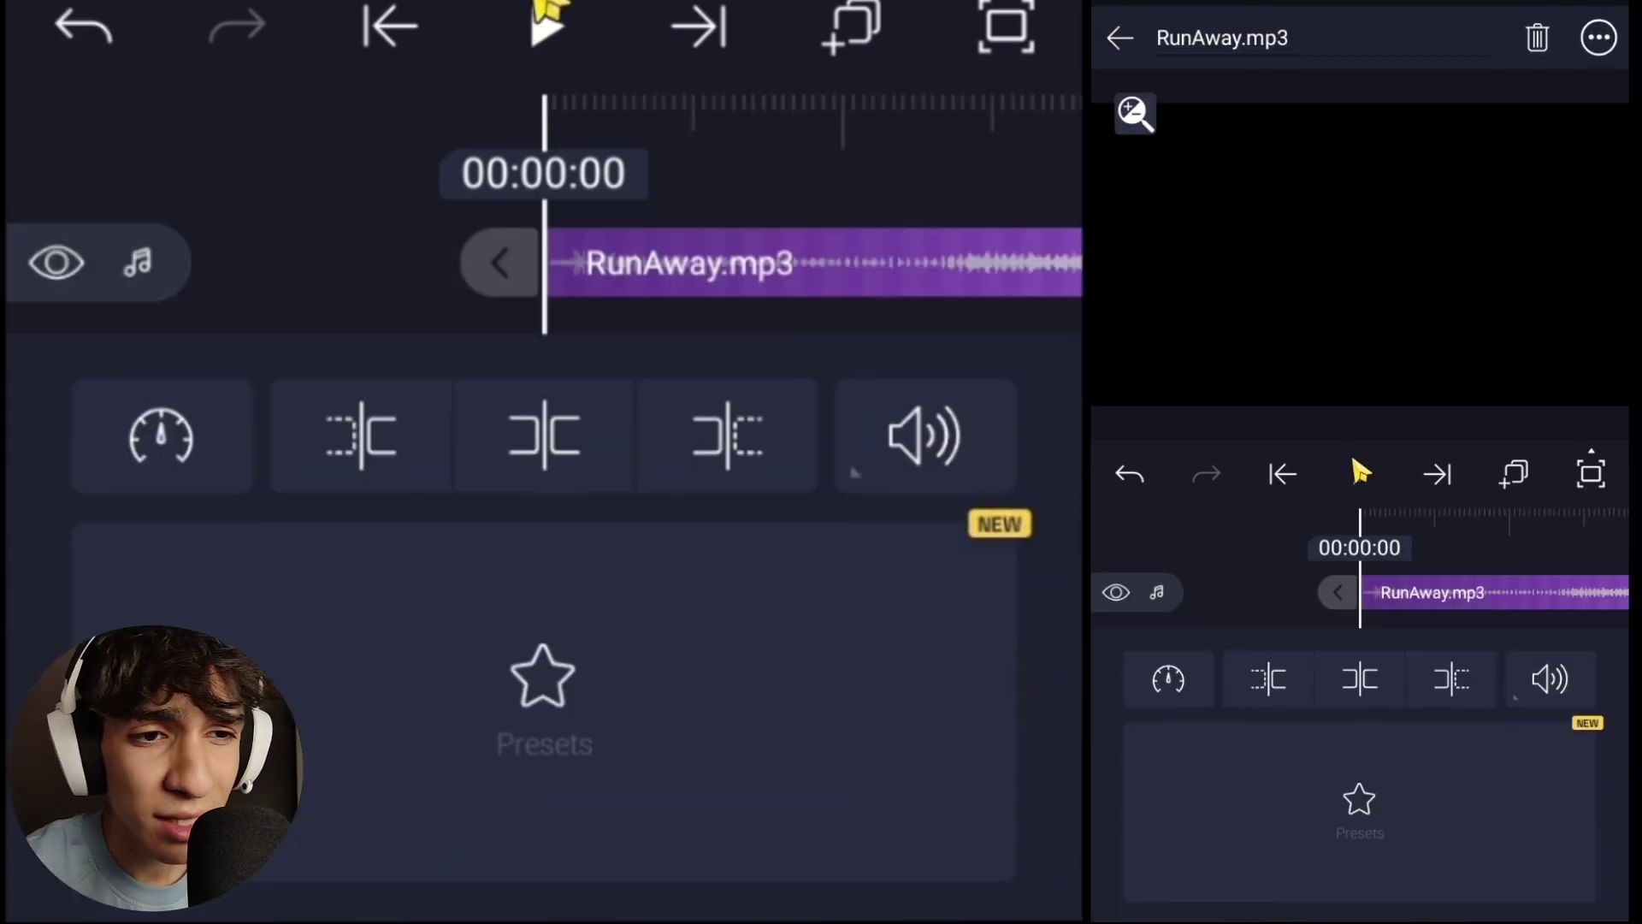
- Play through the RunAway audio and place a beat marker at 00:05:06
{"action": "left_click", "coordinate": [543, 10]}
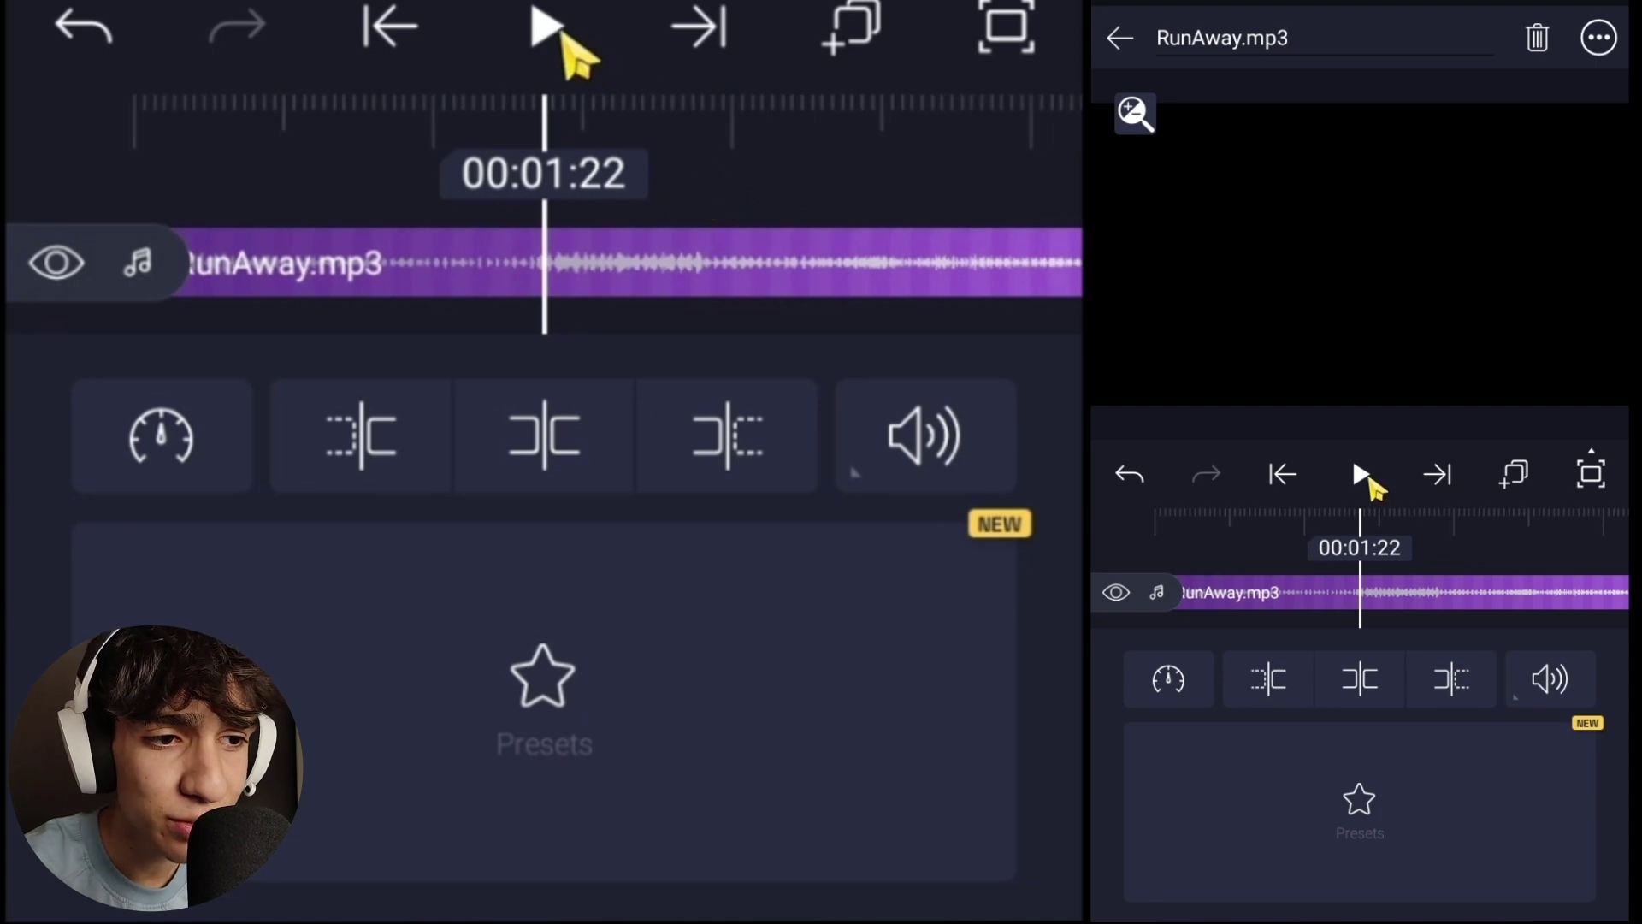
{"action": "left_click", "coordinate": [555, 32]}
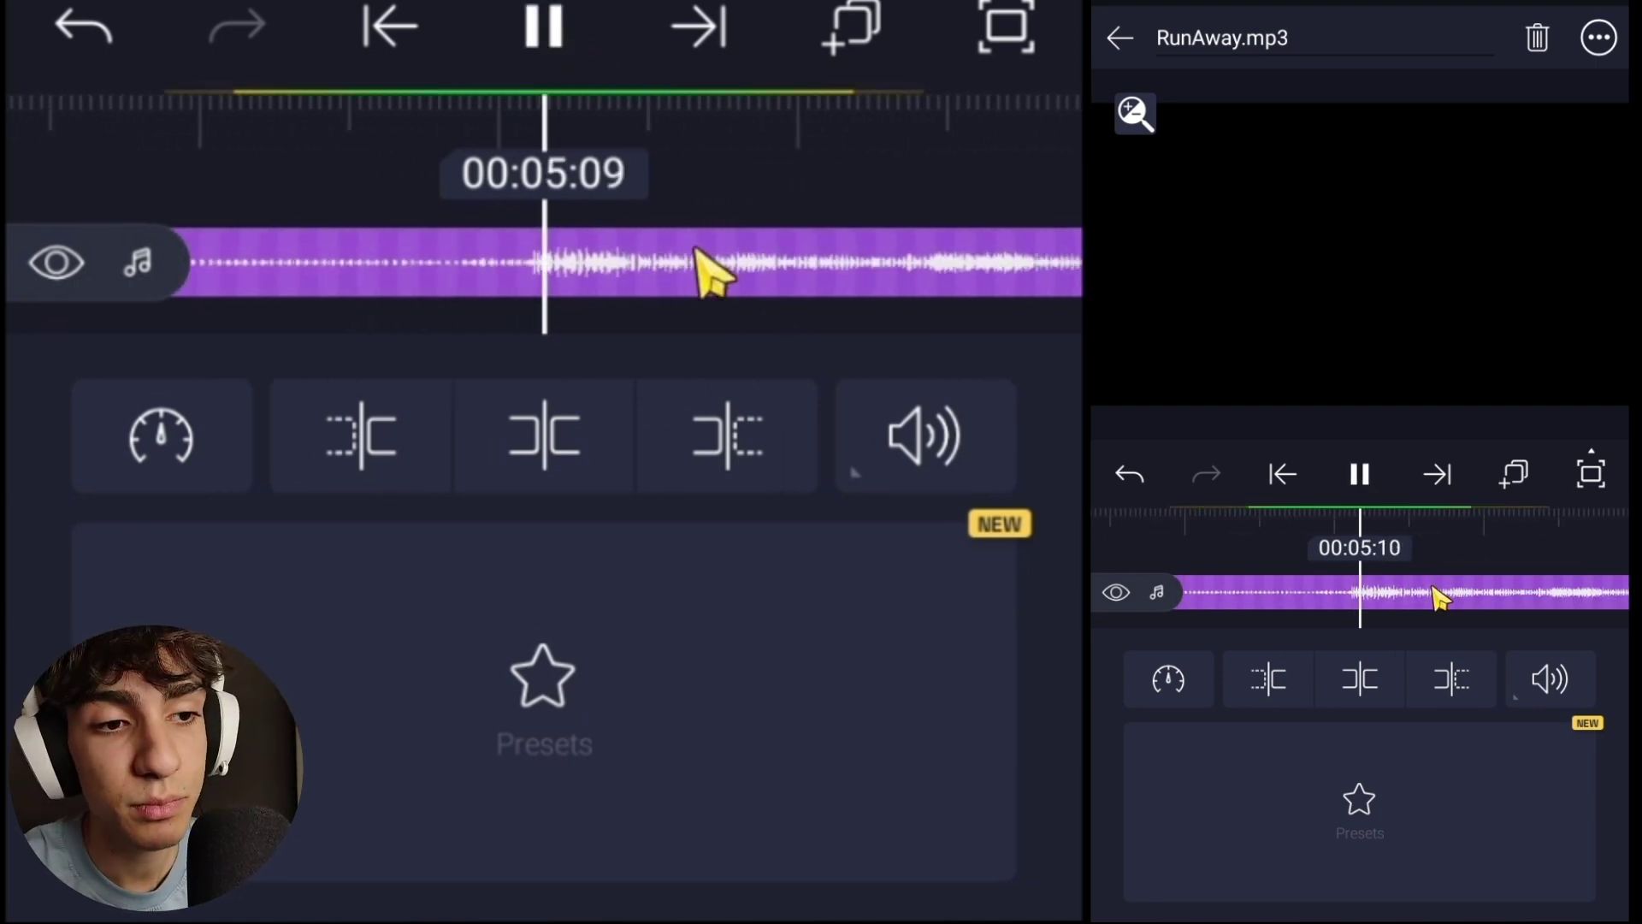
{"action": "mouse_move", "coordinate": [1438, 597]}
{"action": "left_mouse_down"}
{"action": "mouse_move", "coordinate": [1469, 594]}
{"action": "mouse_move", "coordinate": [1456, 599]}
{"action": "left_mouse_up"}
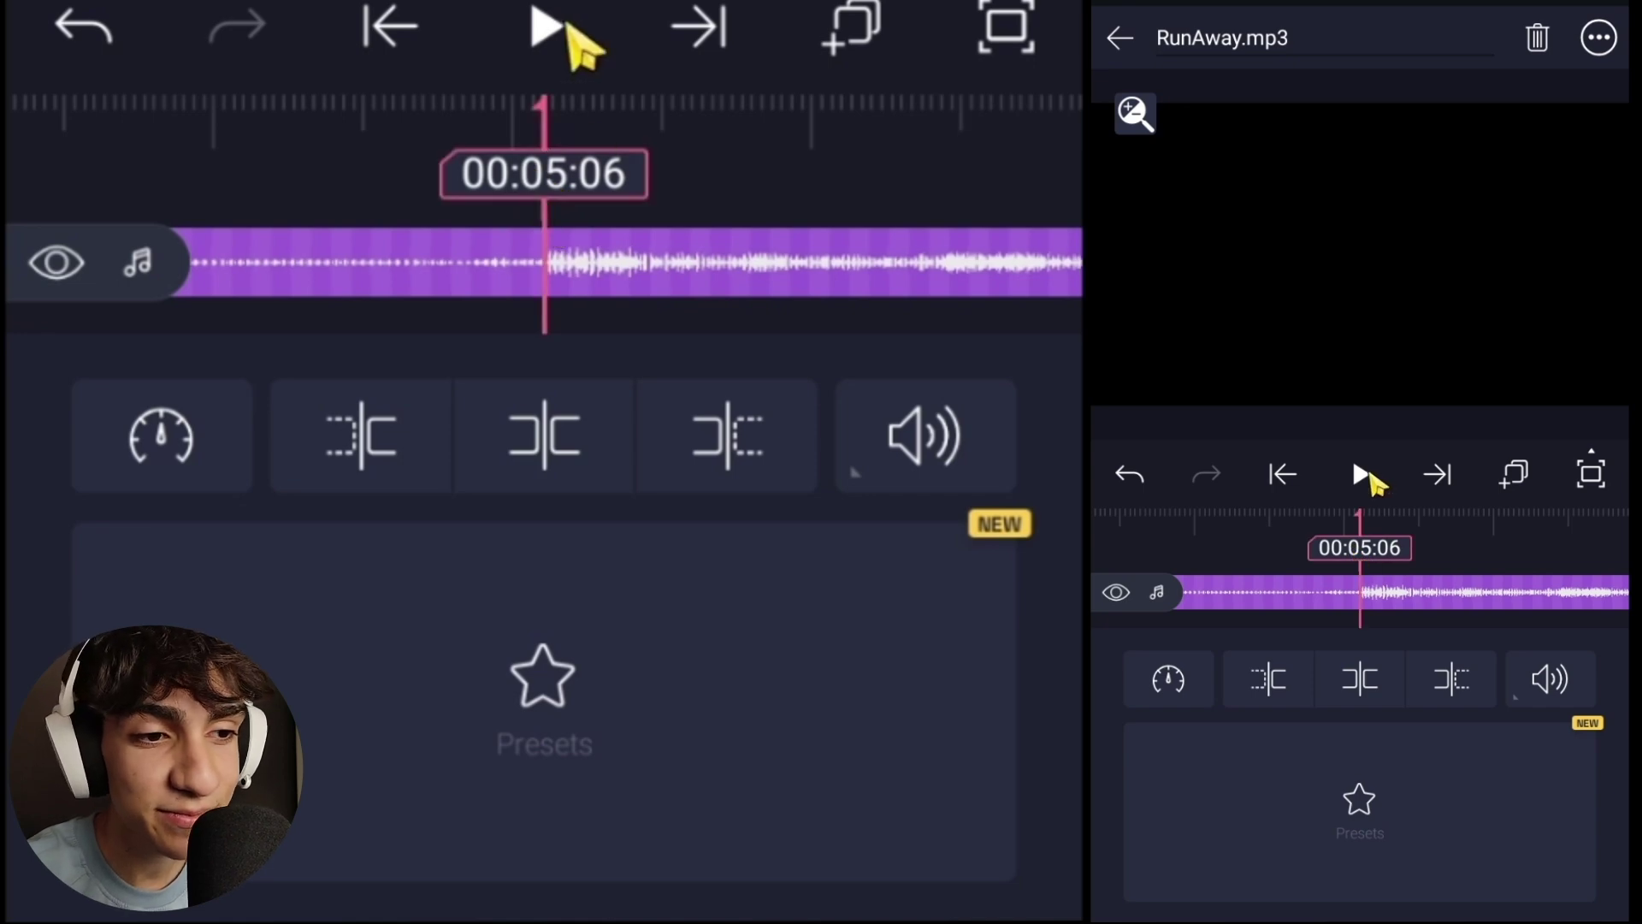
- Continue through the audio and place markers on the following beats up to 00:08:53
{"action": "left_click", "coordinate": [554, 32]}
{"action": "left_click", "coordinate": [554, 32]}
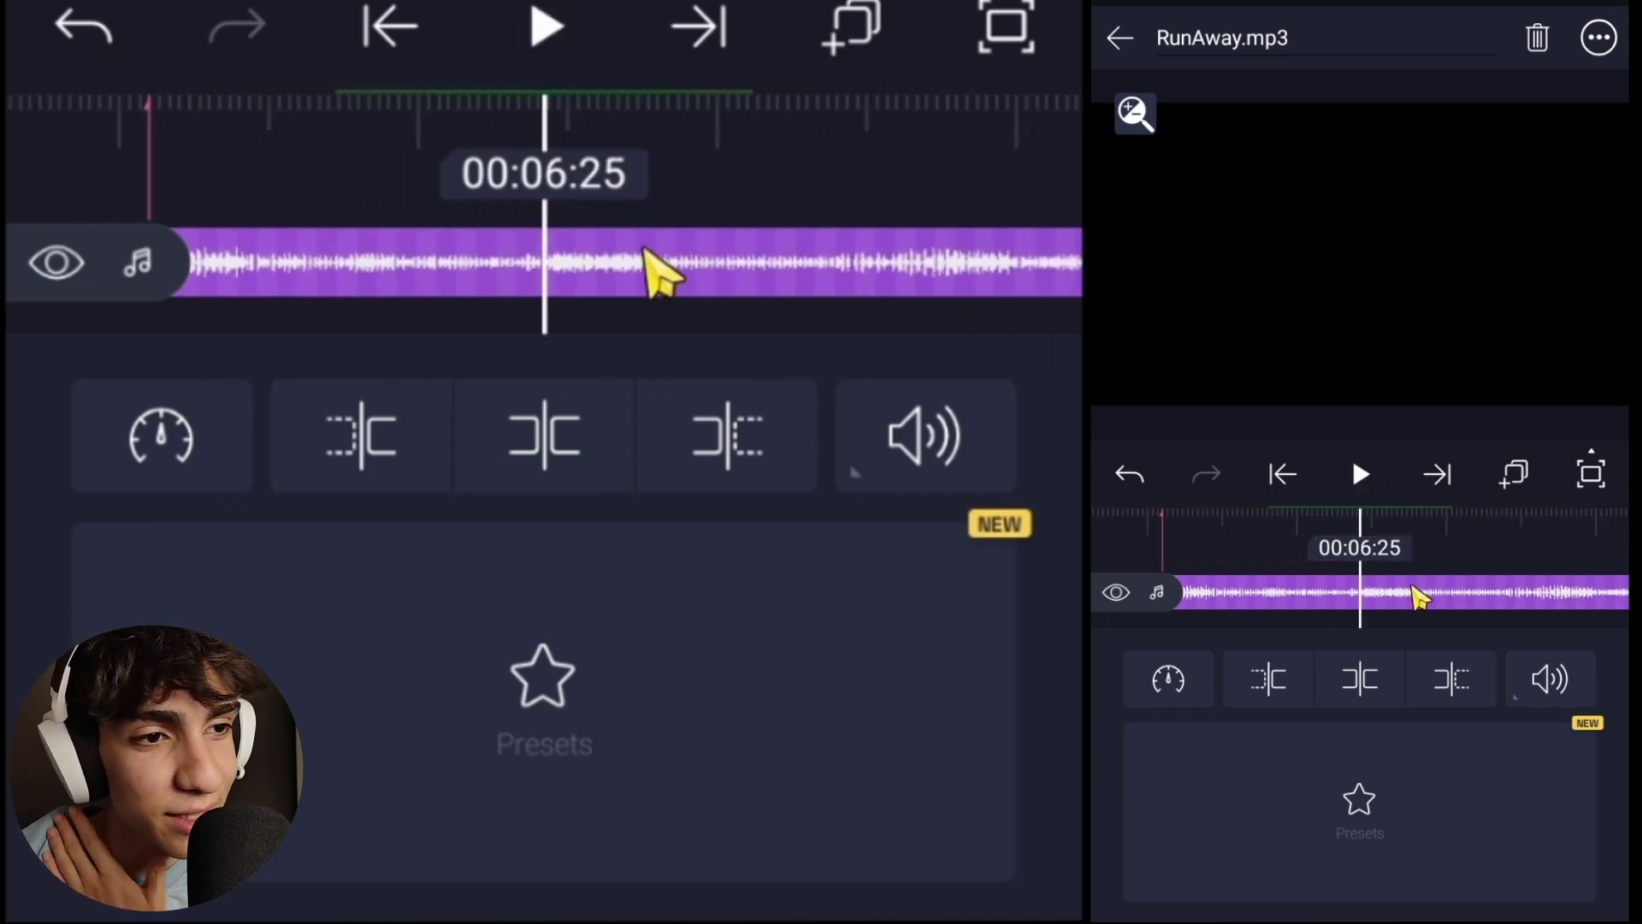
{"action": "left_click_drag", "start_coordinate": [1416, 596], "coordinate": [1425, 596]}
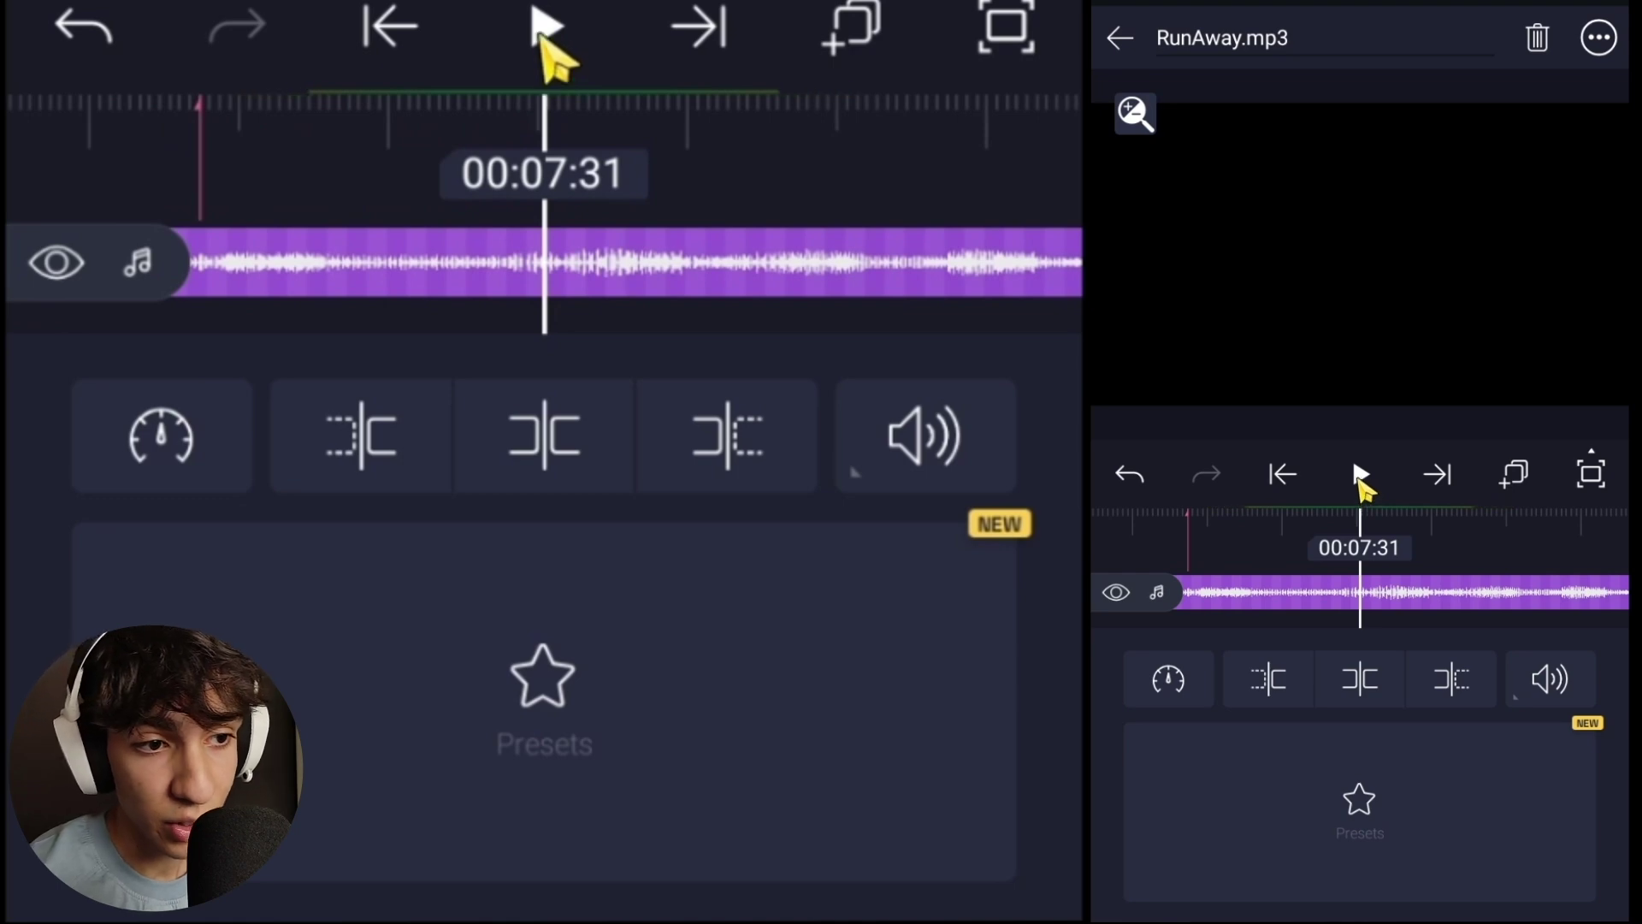
{"action": "left_click", "coordinate": [689, 216]}
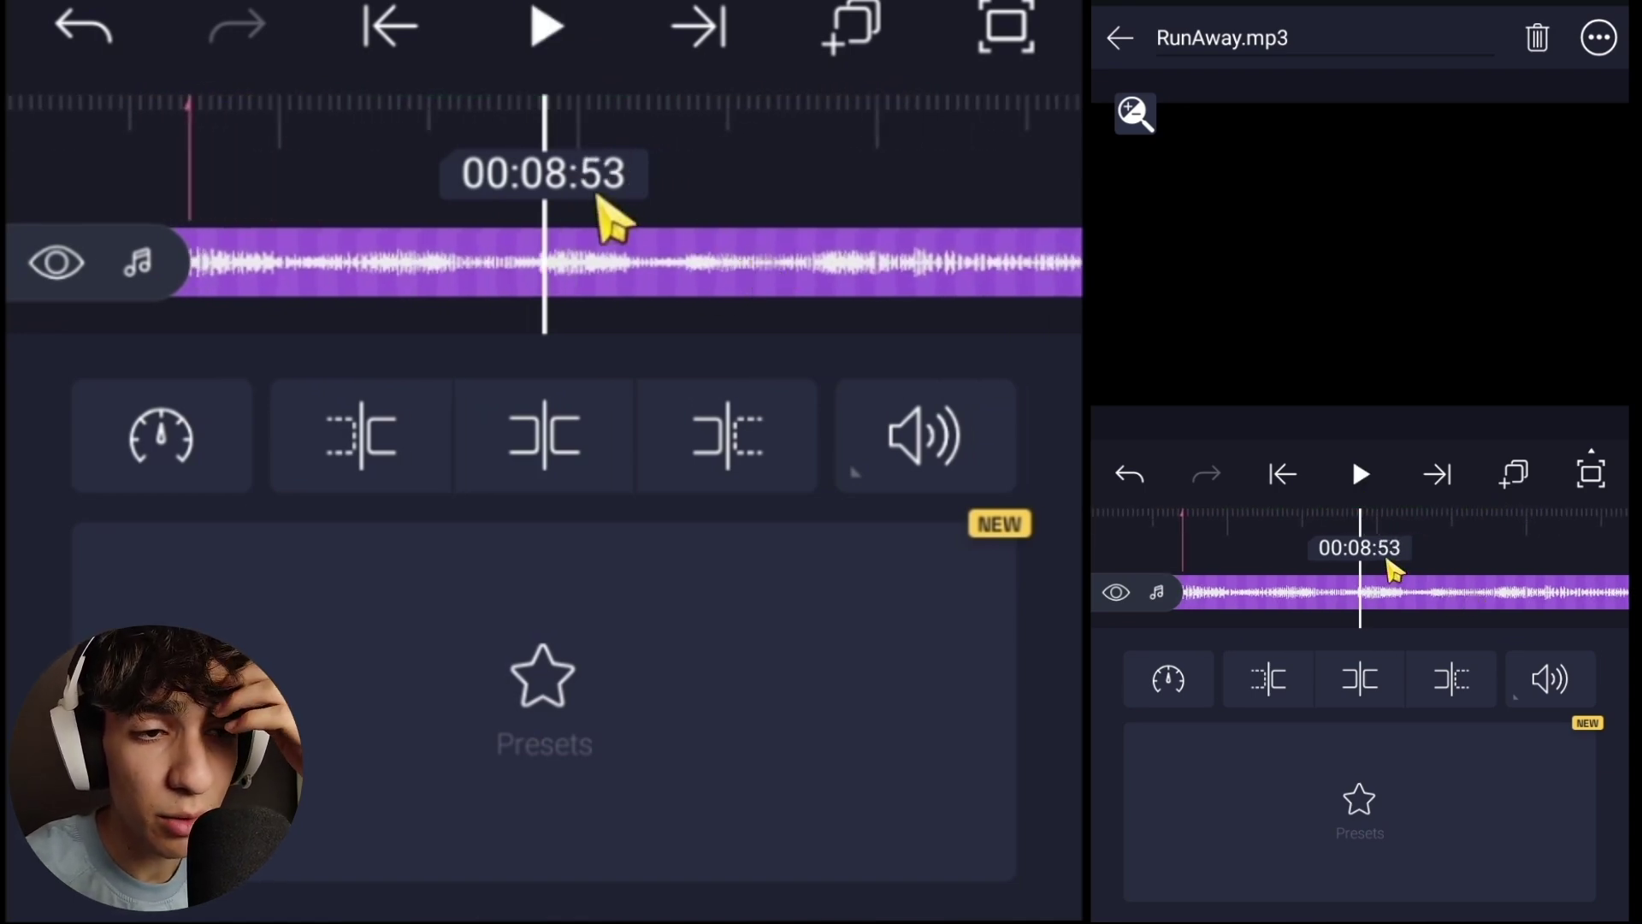
{"action": "left_click", "coordinate": [517, 53]}
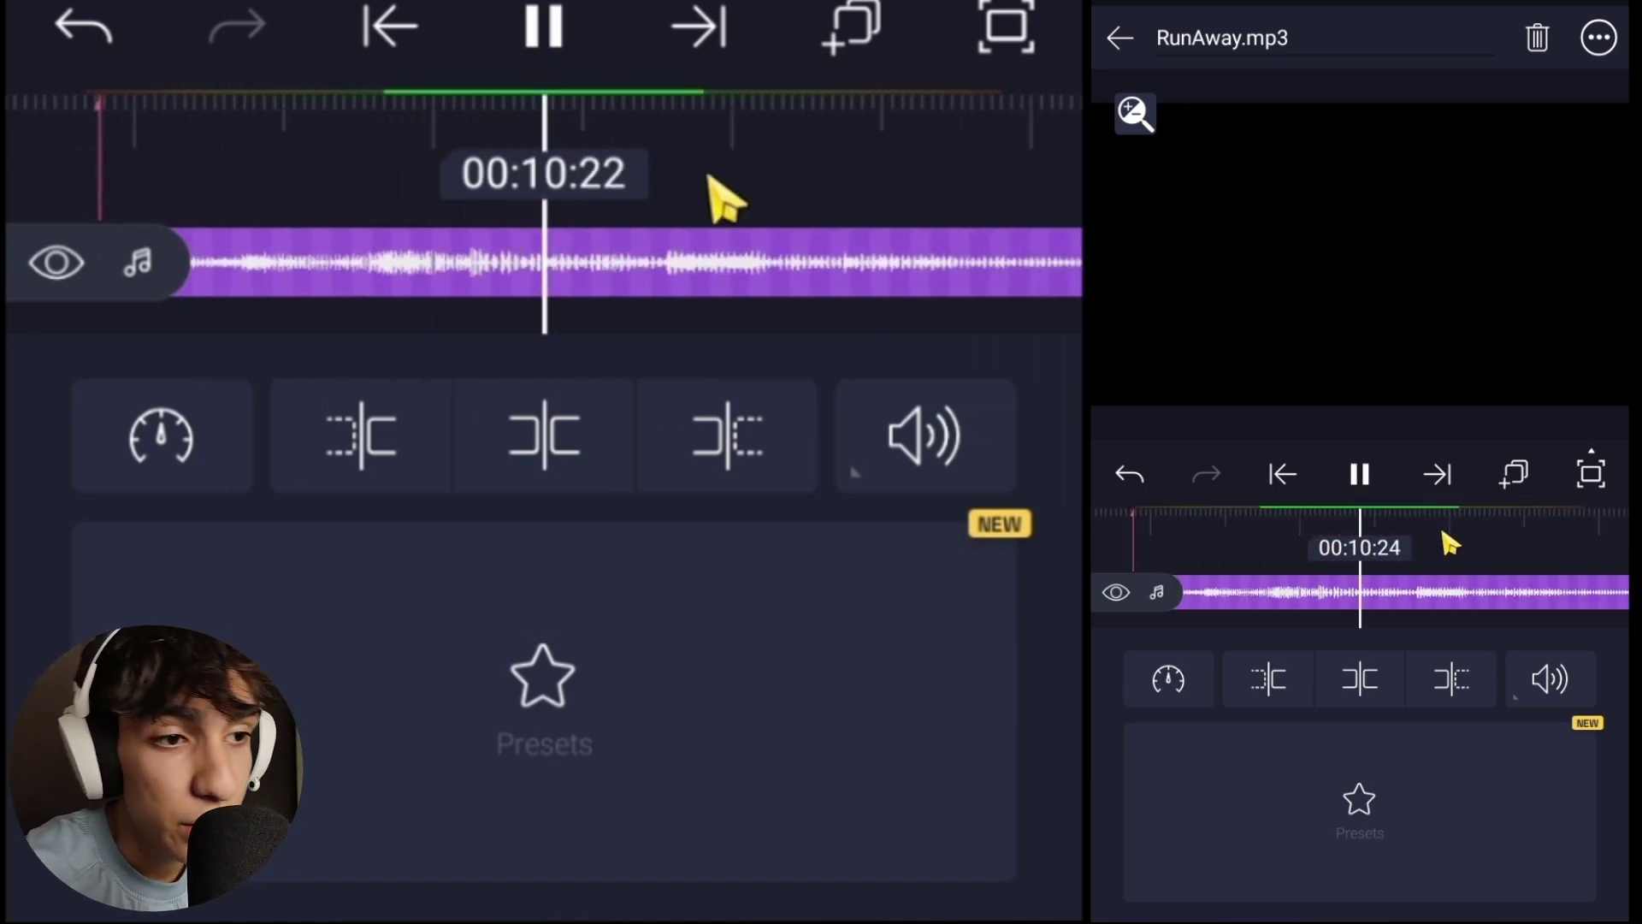
{"action": "left_click", "coordinate": [556, 49]}
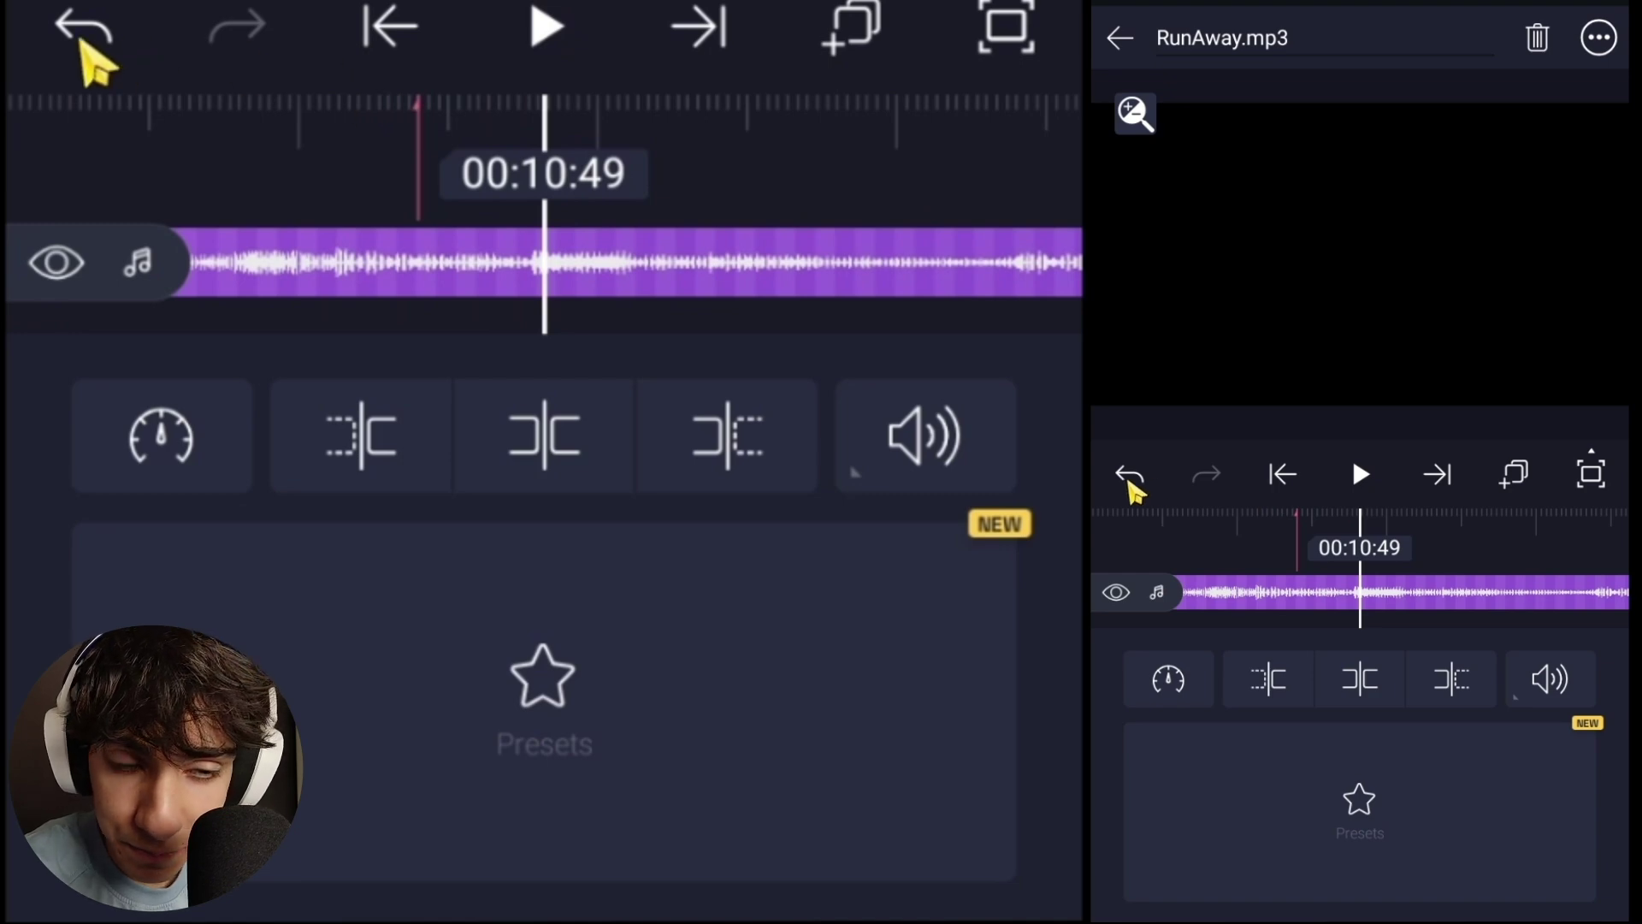
{"action": "left_click", "coordinate": [80, 40]}
- Replay the audio from about 00:07:59 and mark the remaining beats after 00:08:53 through to the end of the track
{"action": "left_click_drag", "start_coordinate": [484, 193], "coordinate": [920, 214]}
{"action": "left_click_drag", "start_coordinate": [742, 261], "coordinate": [1056, 272]}
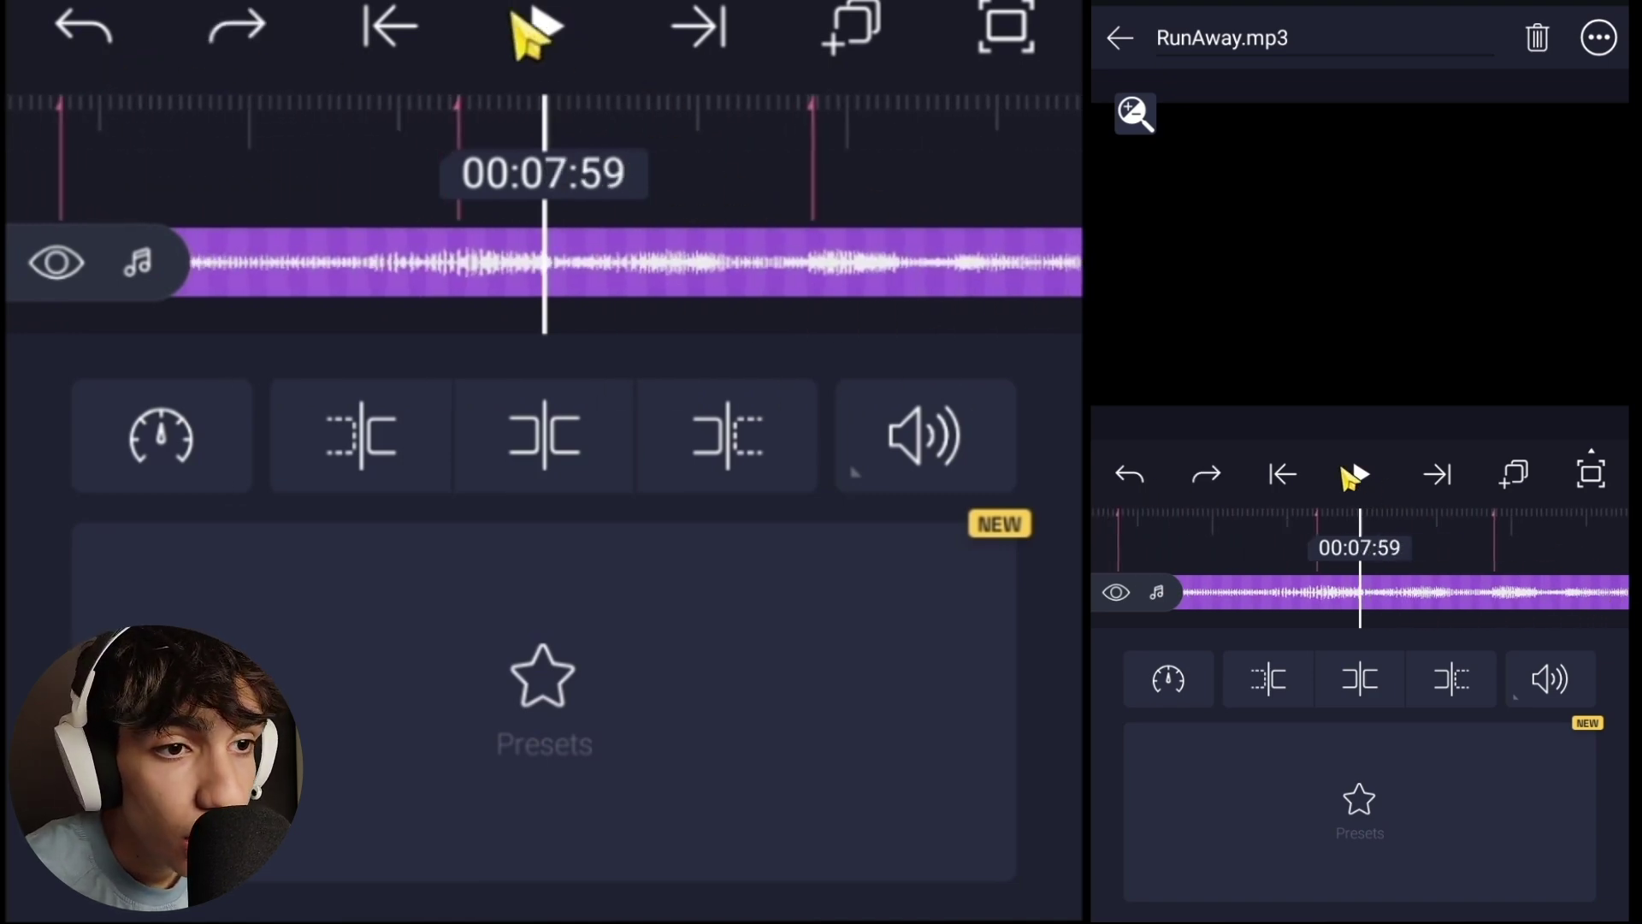
{"action": "left_click", "coordinate": [518, 21]}
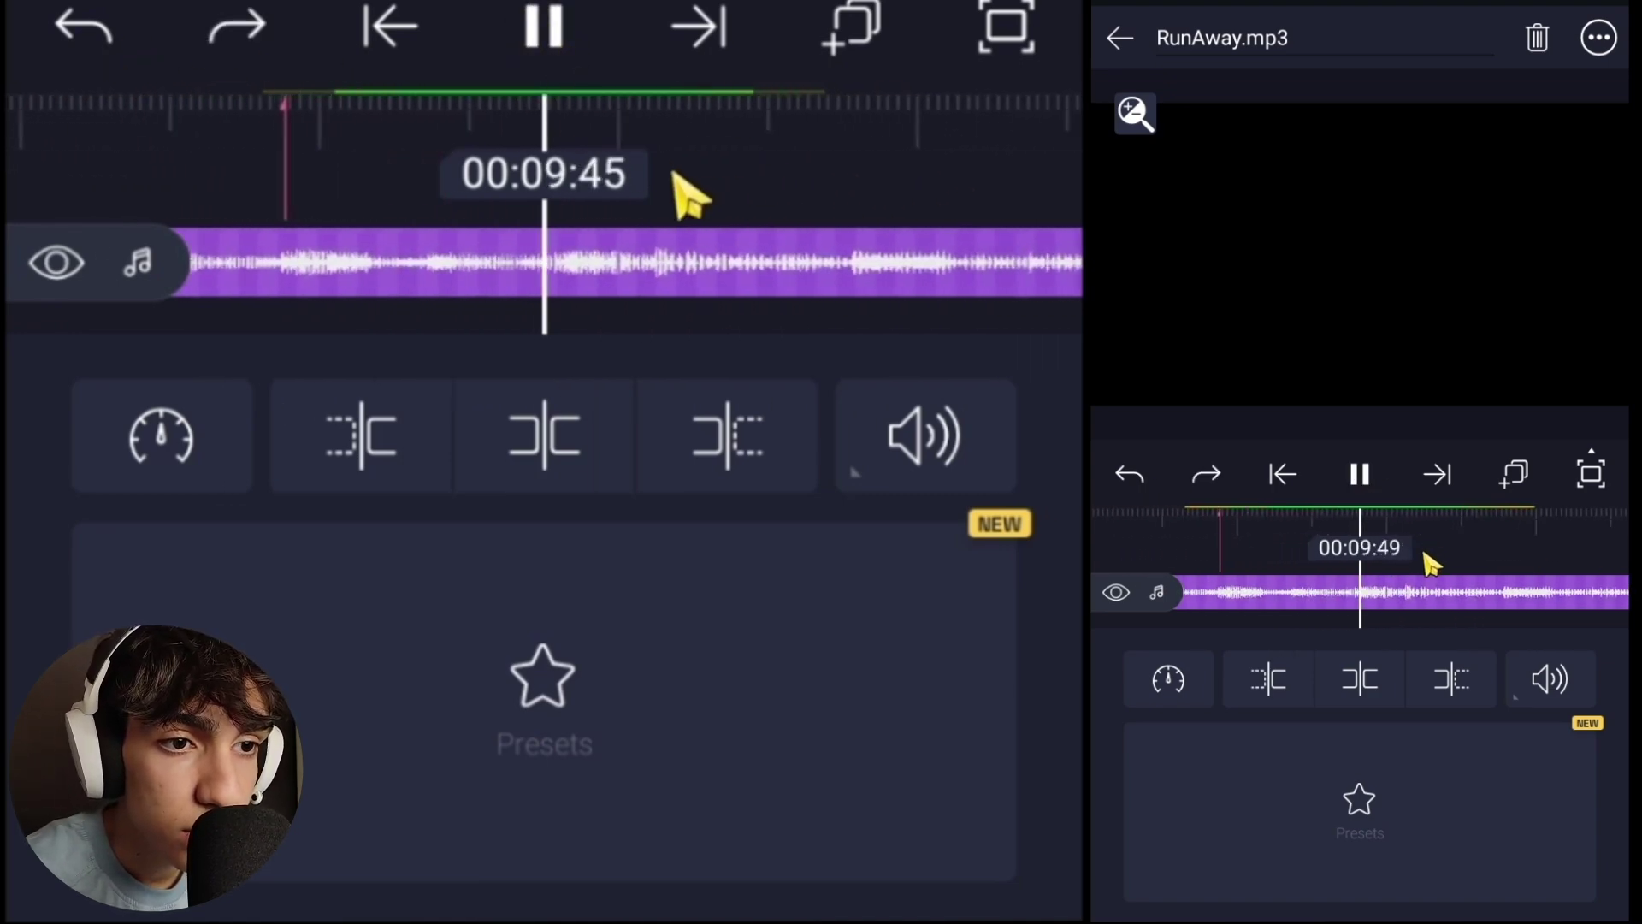
{"action": "scroll", "coordinate": [710, 224], "scroll_direction": "down", "scroll_amount": 10}
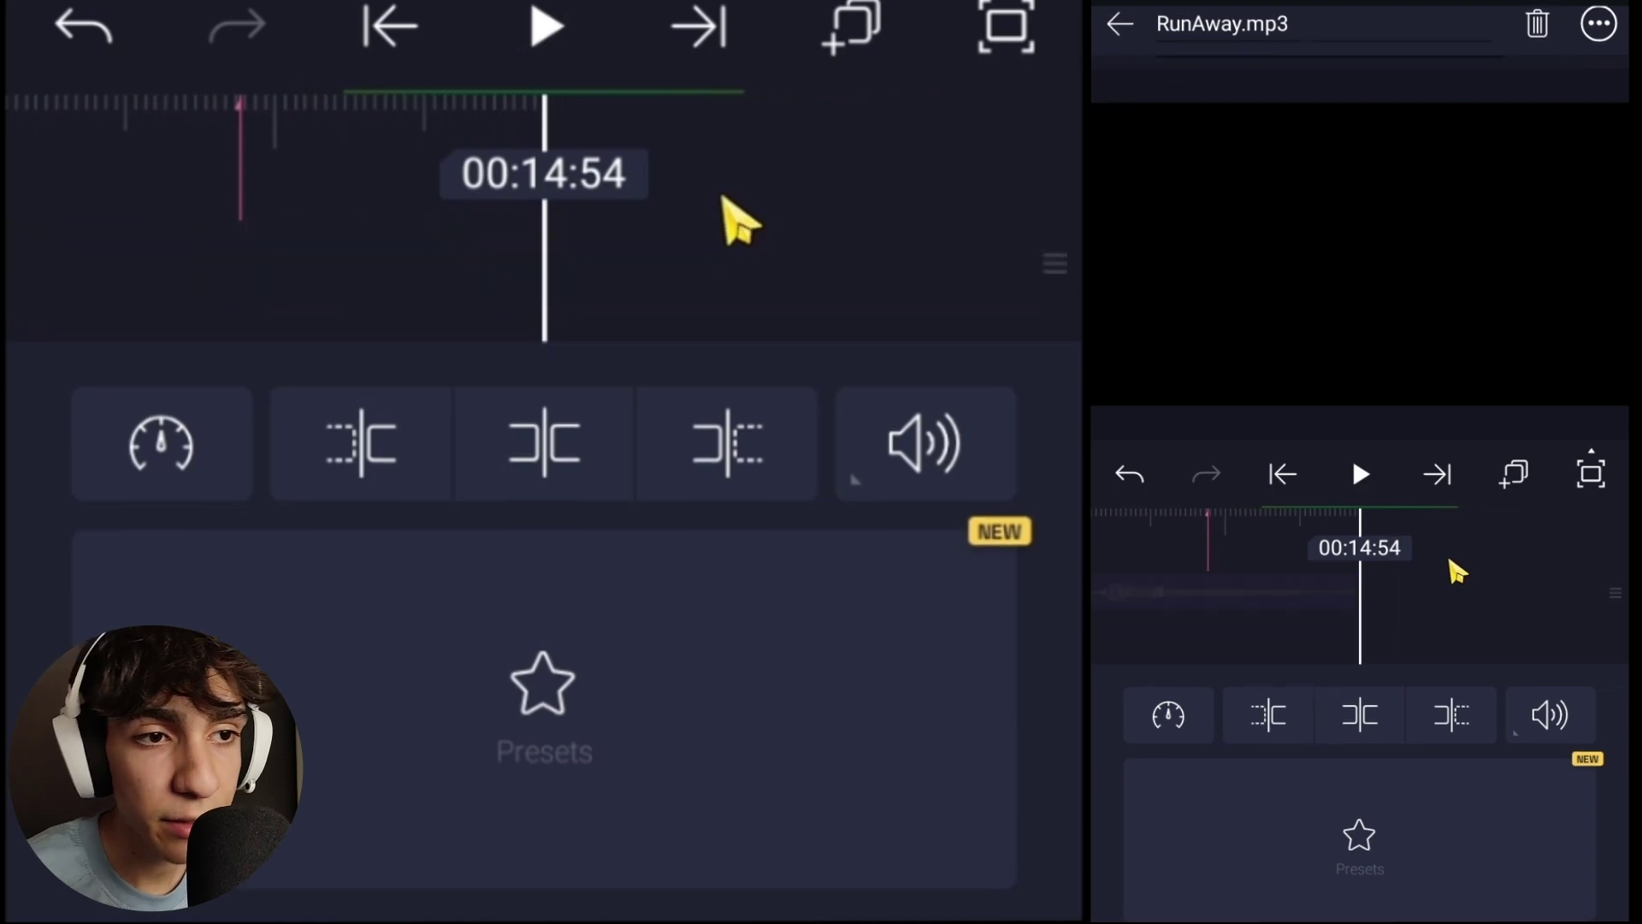
- Return to 00:00:00 and add the five-second close-up clip of the man in the red vest above the audio
{"action": "left_click_drag", "start_coordinate": [722, 199], "coordinate": [1079, 224]}
{"action": "left_click", "coordinate": [967, 847]}
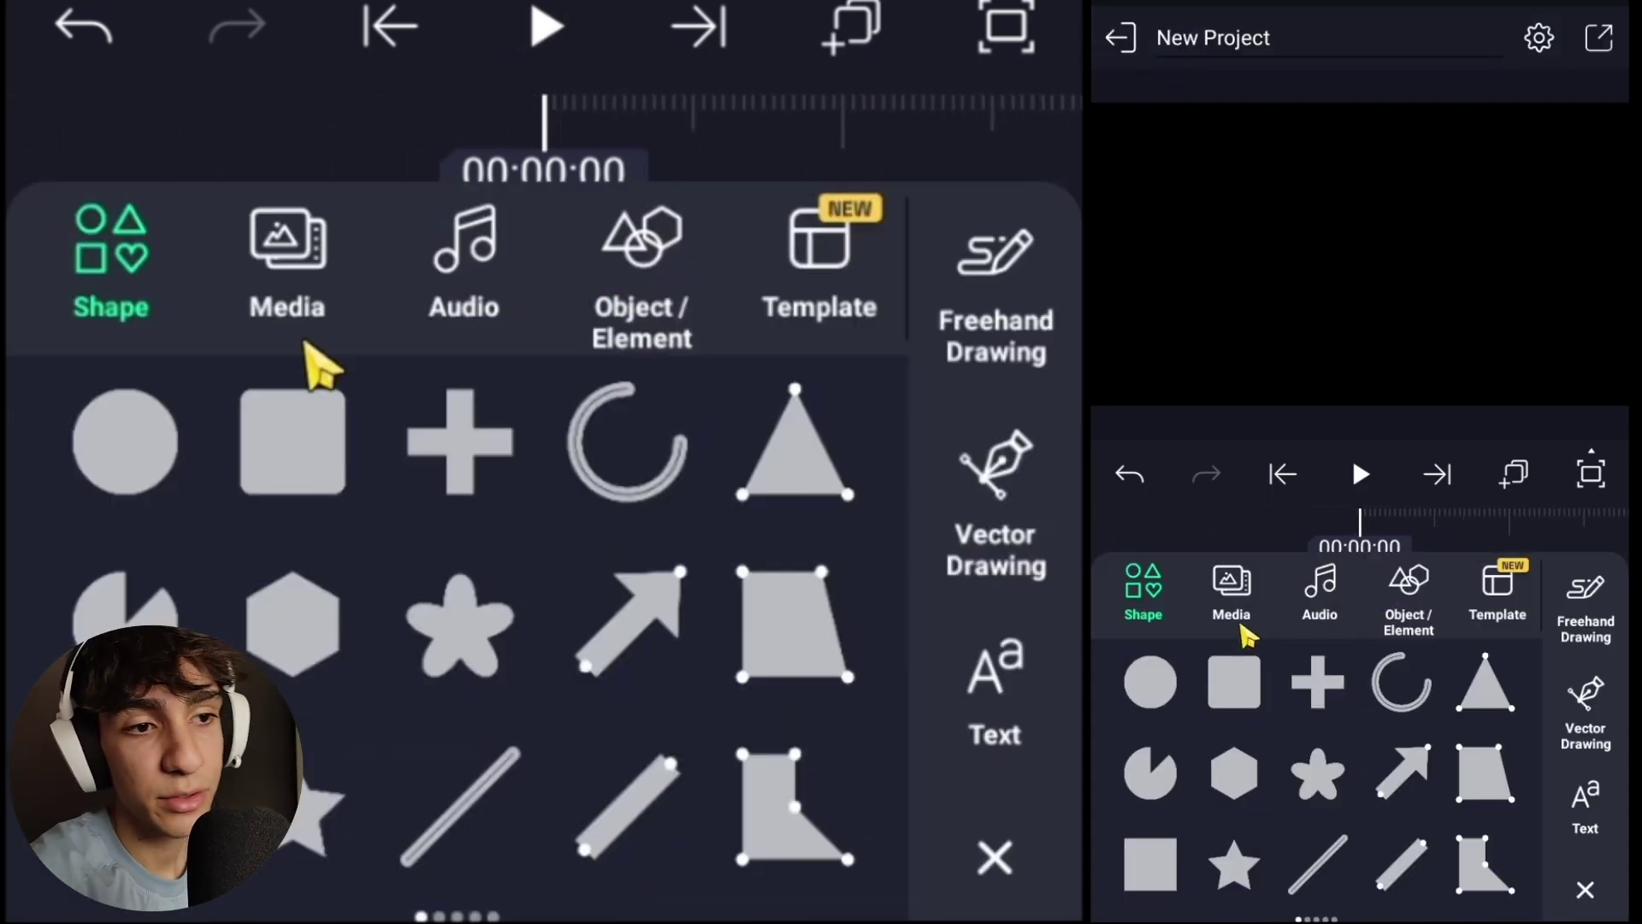
{"action": "left_click", "coordinate": [299, 316]}
{"action": "scroll", "coordinate": [733, 696], "scroll_direction": "down", "scroll_amount": 5}
{"action": "left_click_drag", "start_coordinate": [630, 673], "coordinate": [870, 670]}
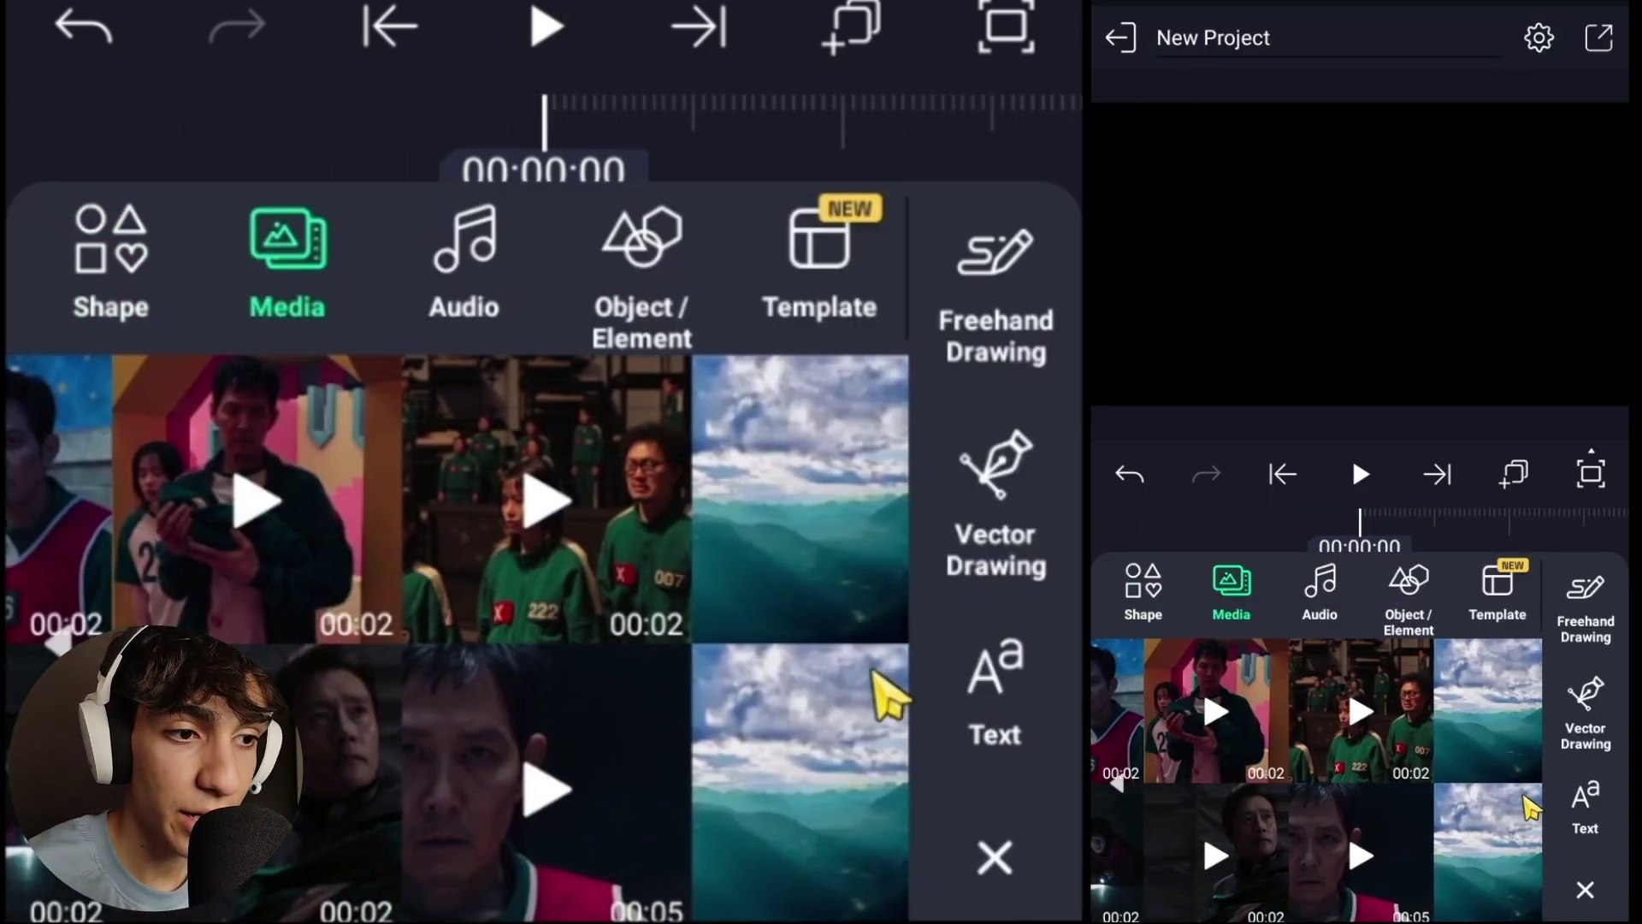
{"action": "left_click", "coordinate": [569, 764]}
- Preview the first clip with the music and move the playhead to the beat marker at 00:05:06
{"action": "left_click", "coordinate": [552, 40]}
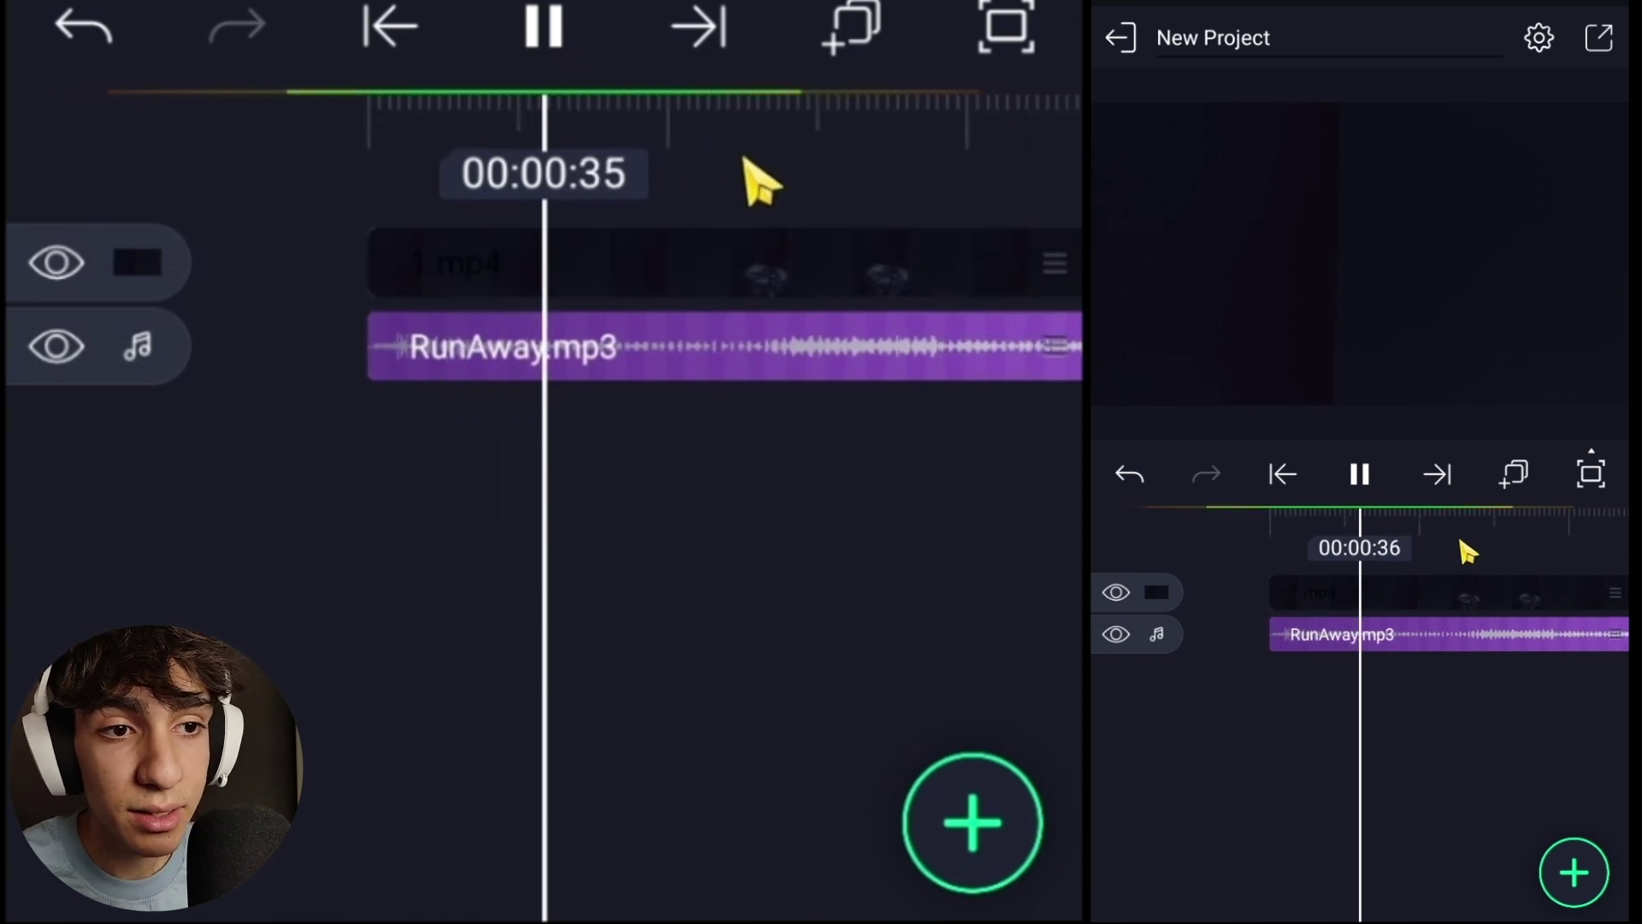
{"action": "left_click_drag", "start_coordinate": [743, 157], "coordinate": [451, 183]}
{"action": "left_click", "coordinate": [513, 181]}
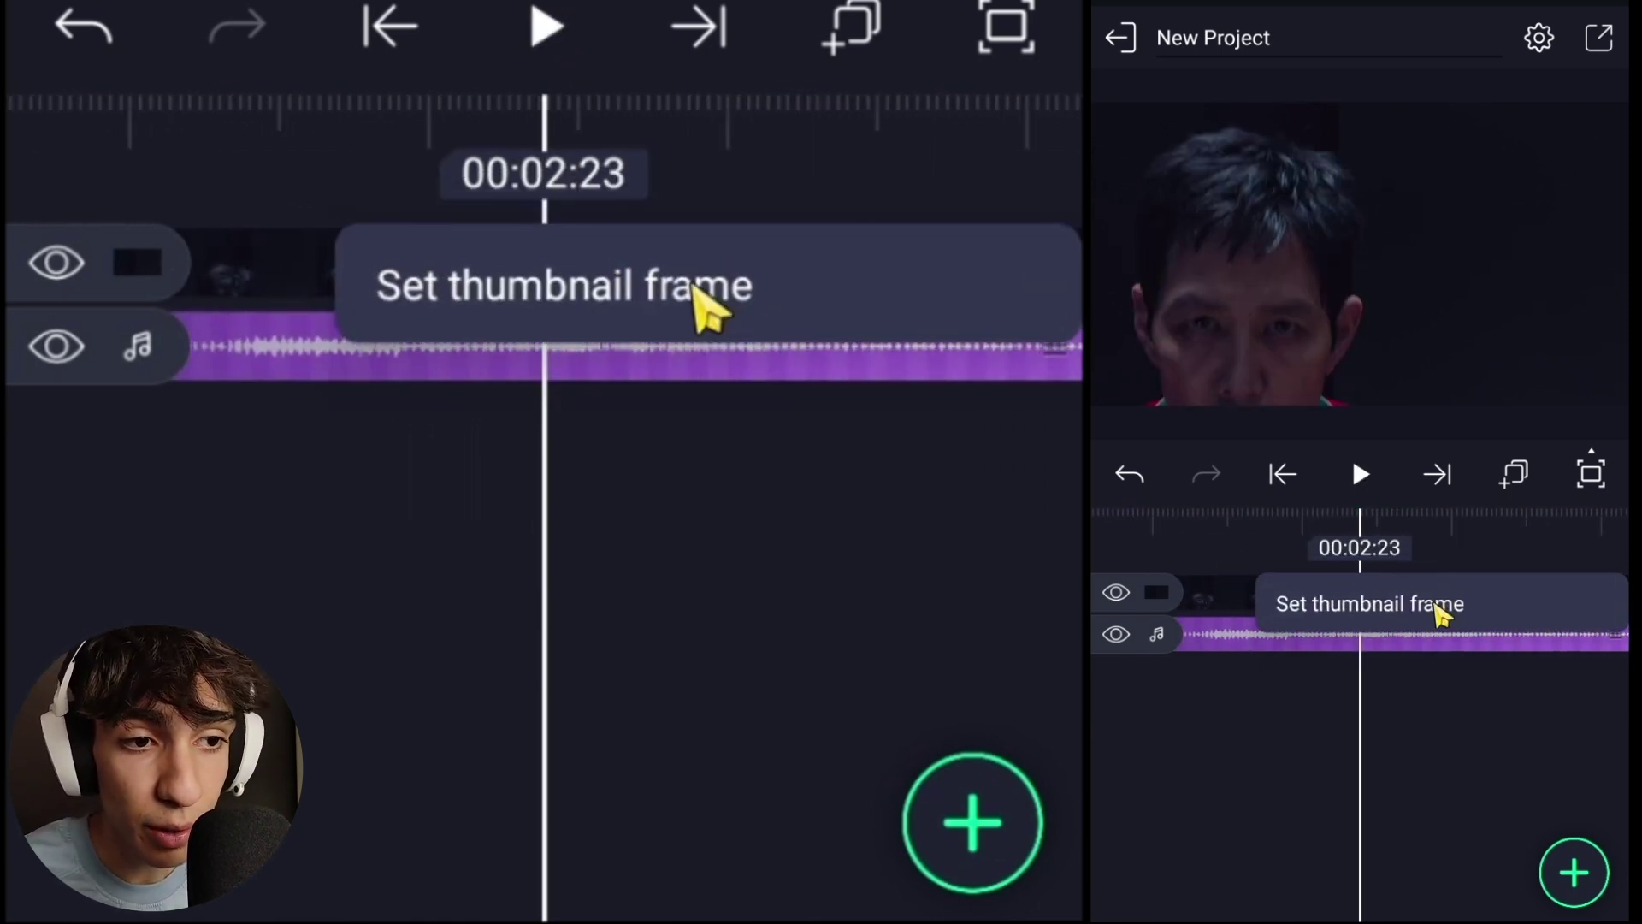
{"action": "left_click", "coordinate": [697, 441]}
{"action": "left_click_drag", "start_coordinate": [896, 446], "coordinate": [455, 443]}
{"action": "left_click", "coordinate": [689, 29]}
{"action": "left_click", "coordinate": [657, 38]}
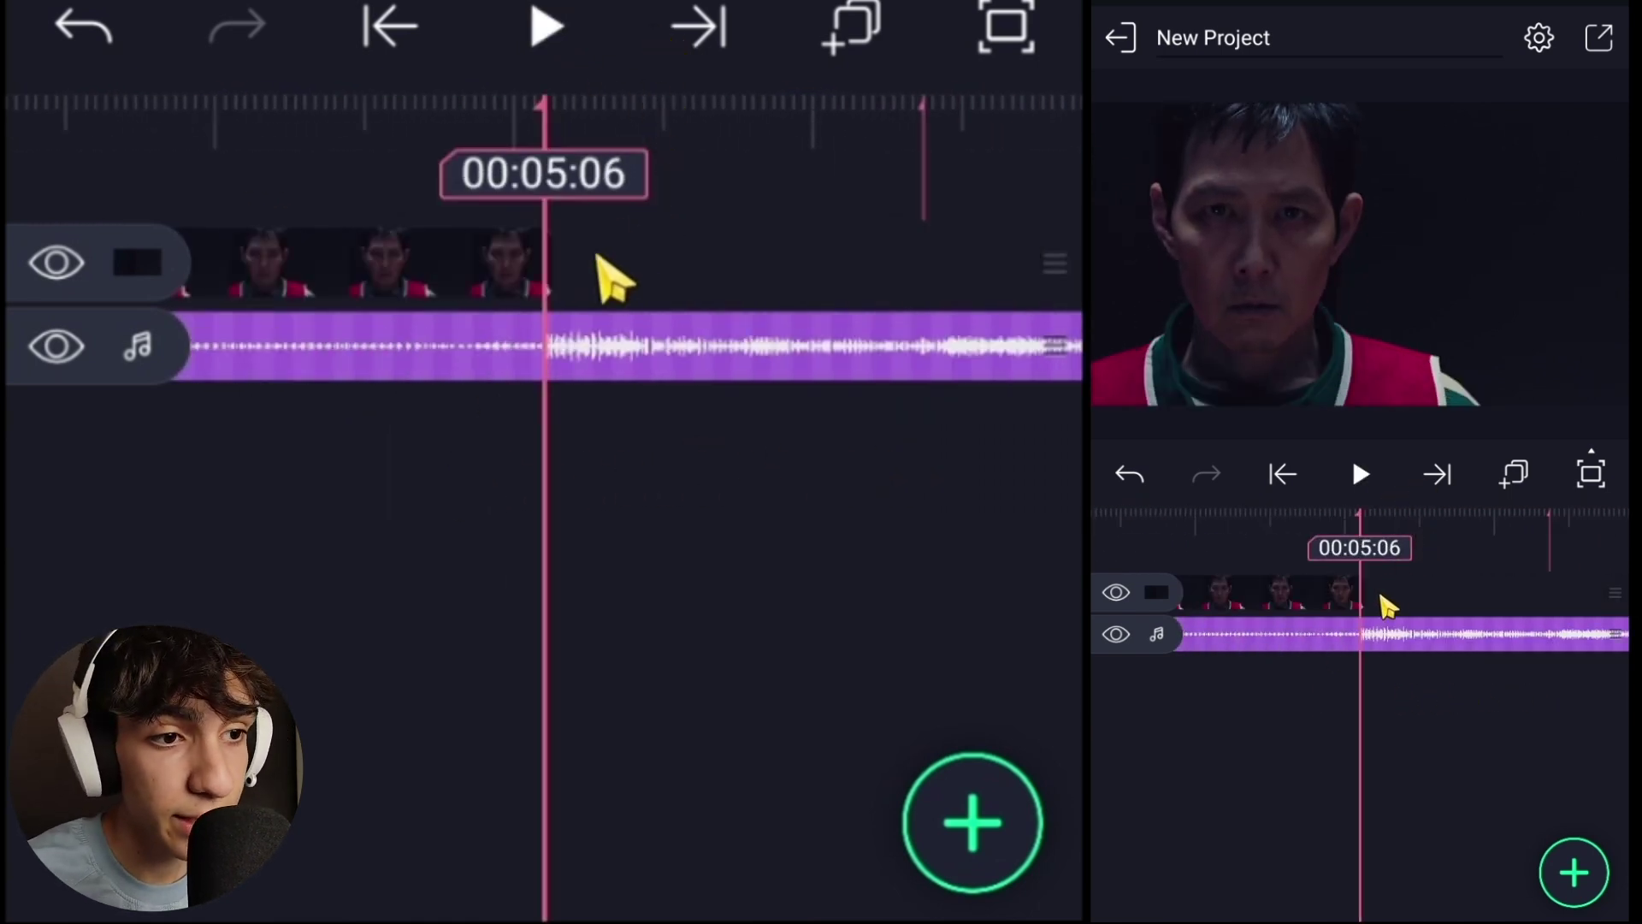
- Trim the end of the first clip, the close-up in the red vest, to the beat marker at 00:05:06
{"action": "scroll", "coordinate": [237, 691], "scroll_direction": "up", "scroll_amount": 3}
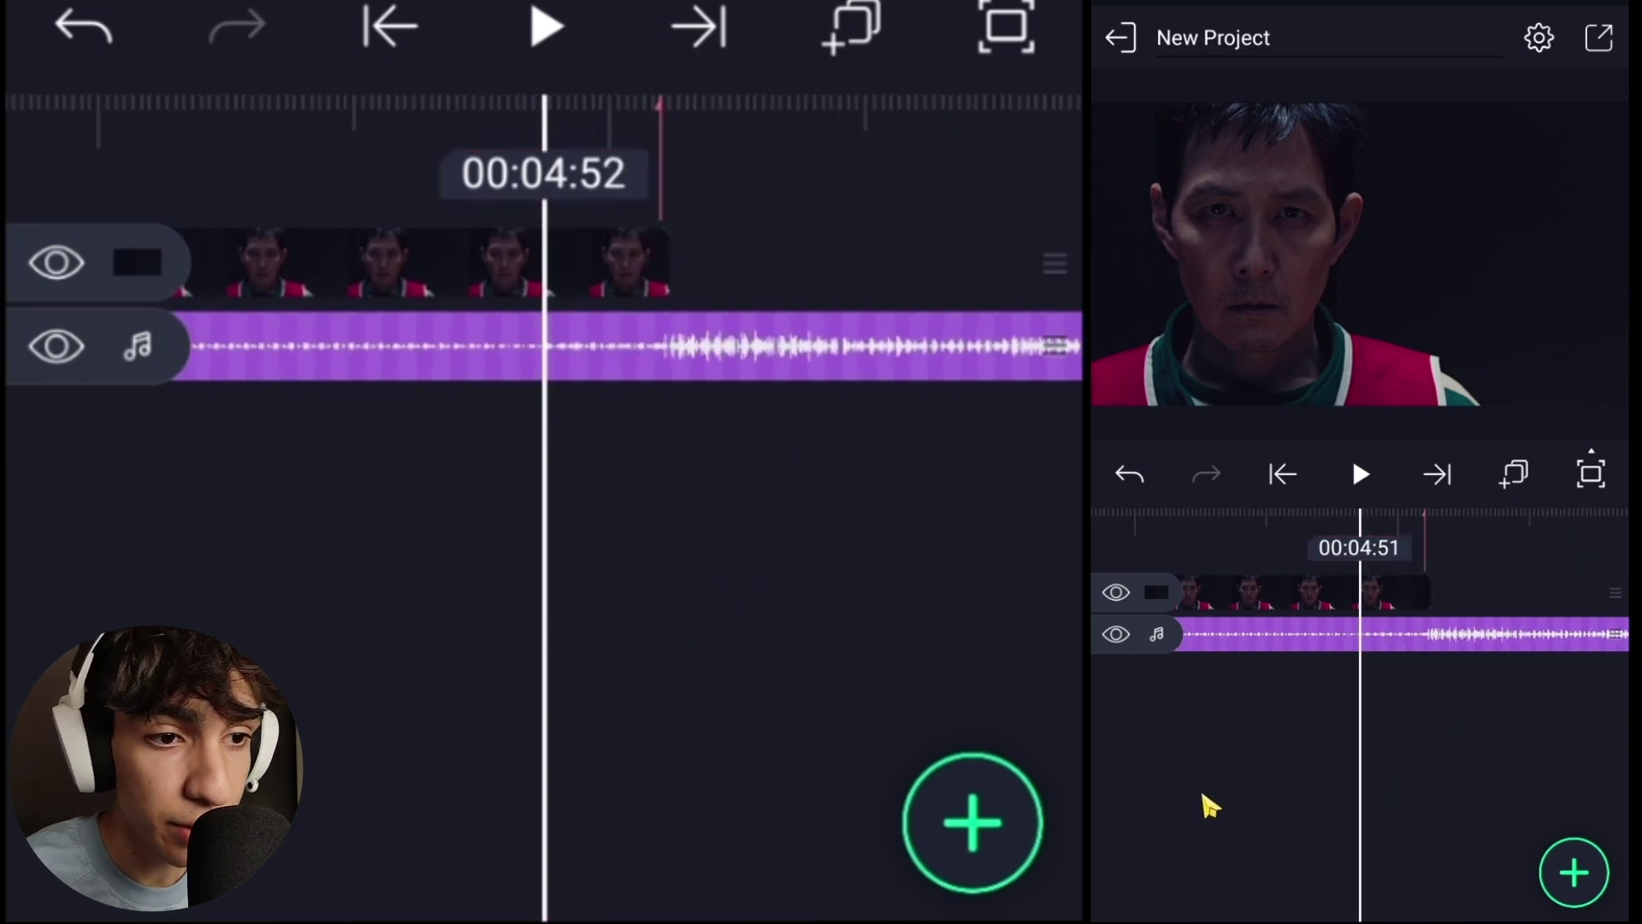
{"action": "left_click_drag", "start_coordinate": [841, 439], "coordinate": [550, 471]}
{"action": "left_click", "coordinate": [684, 32]}
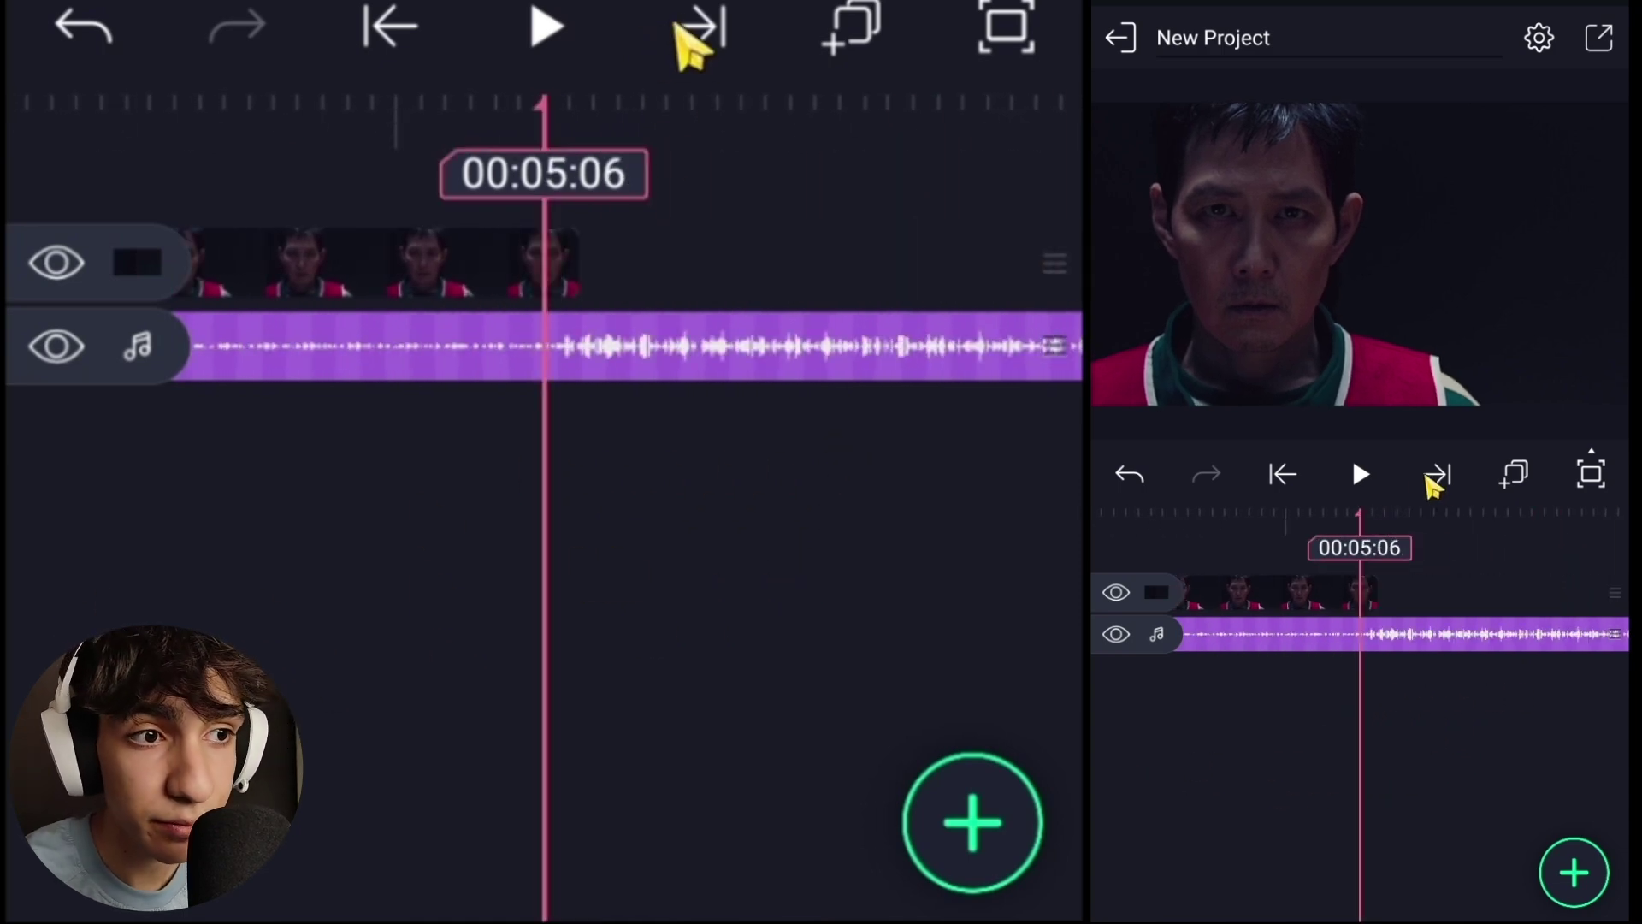
{"action": "left_click", "coordinate": [568, 267]}
{"action": "left_click", "coordinate": [707, 440]}
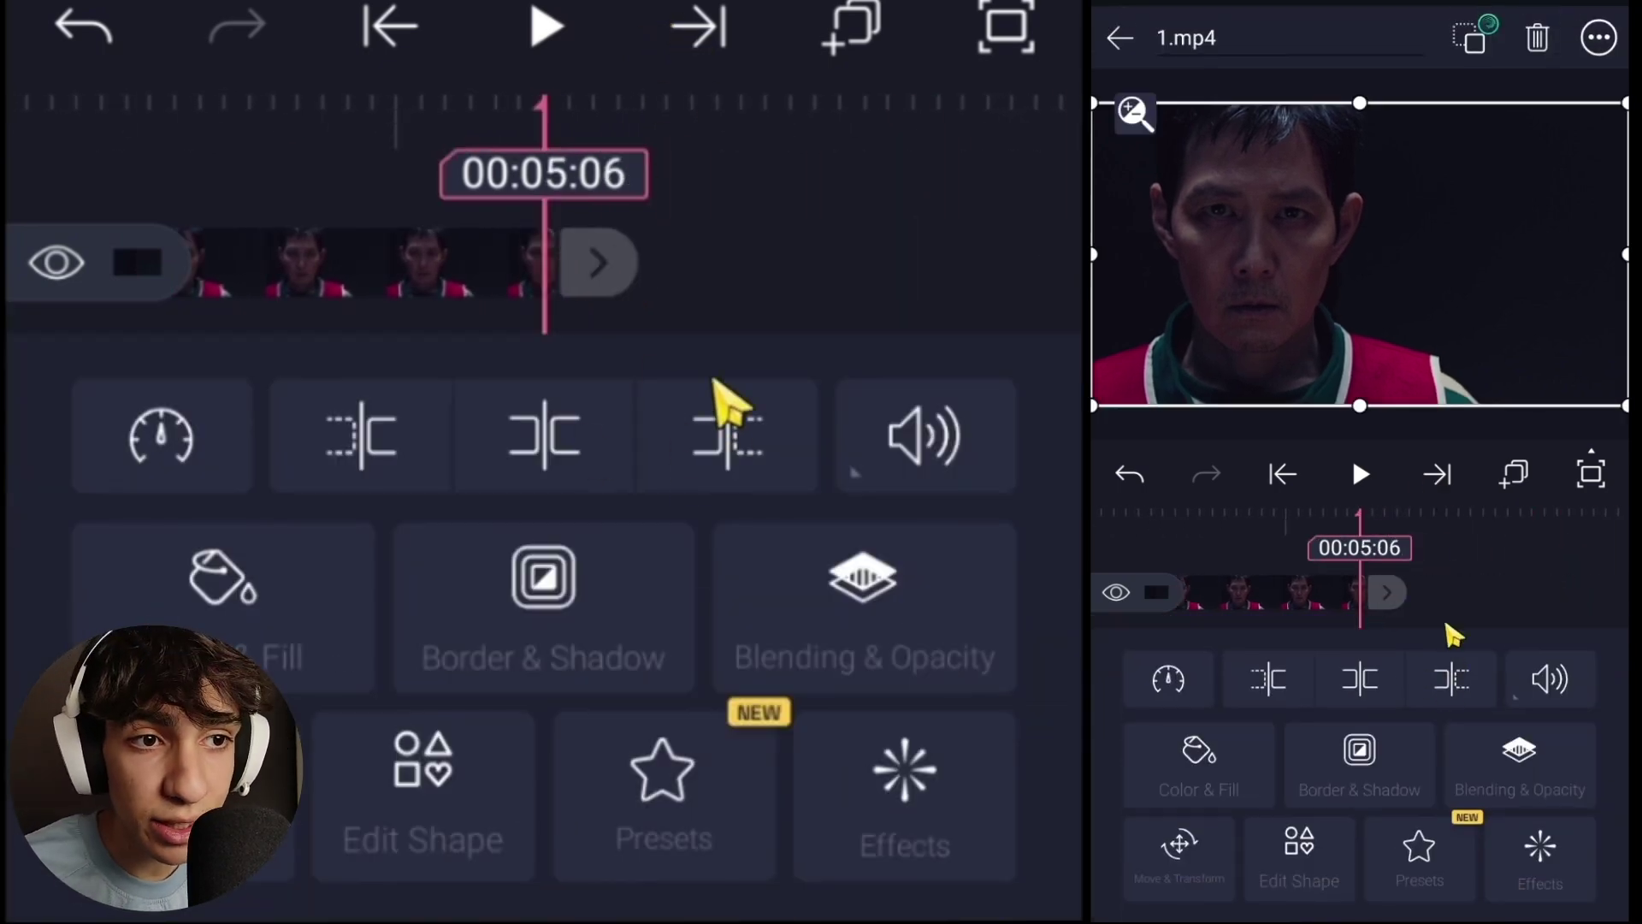
{"action": "left_click", "coordinate": [737, 241]}
- Add the two-second clip of the group in green tracksuits starting at the 00:05:06 marker
{"action": "scroll", "coordinate": [352, 584], "scroll_direction": "down", "scroll_amount": 3}
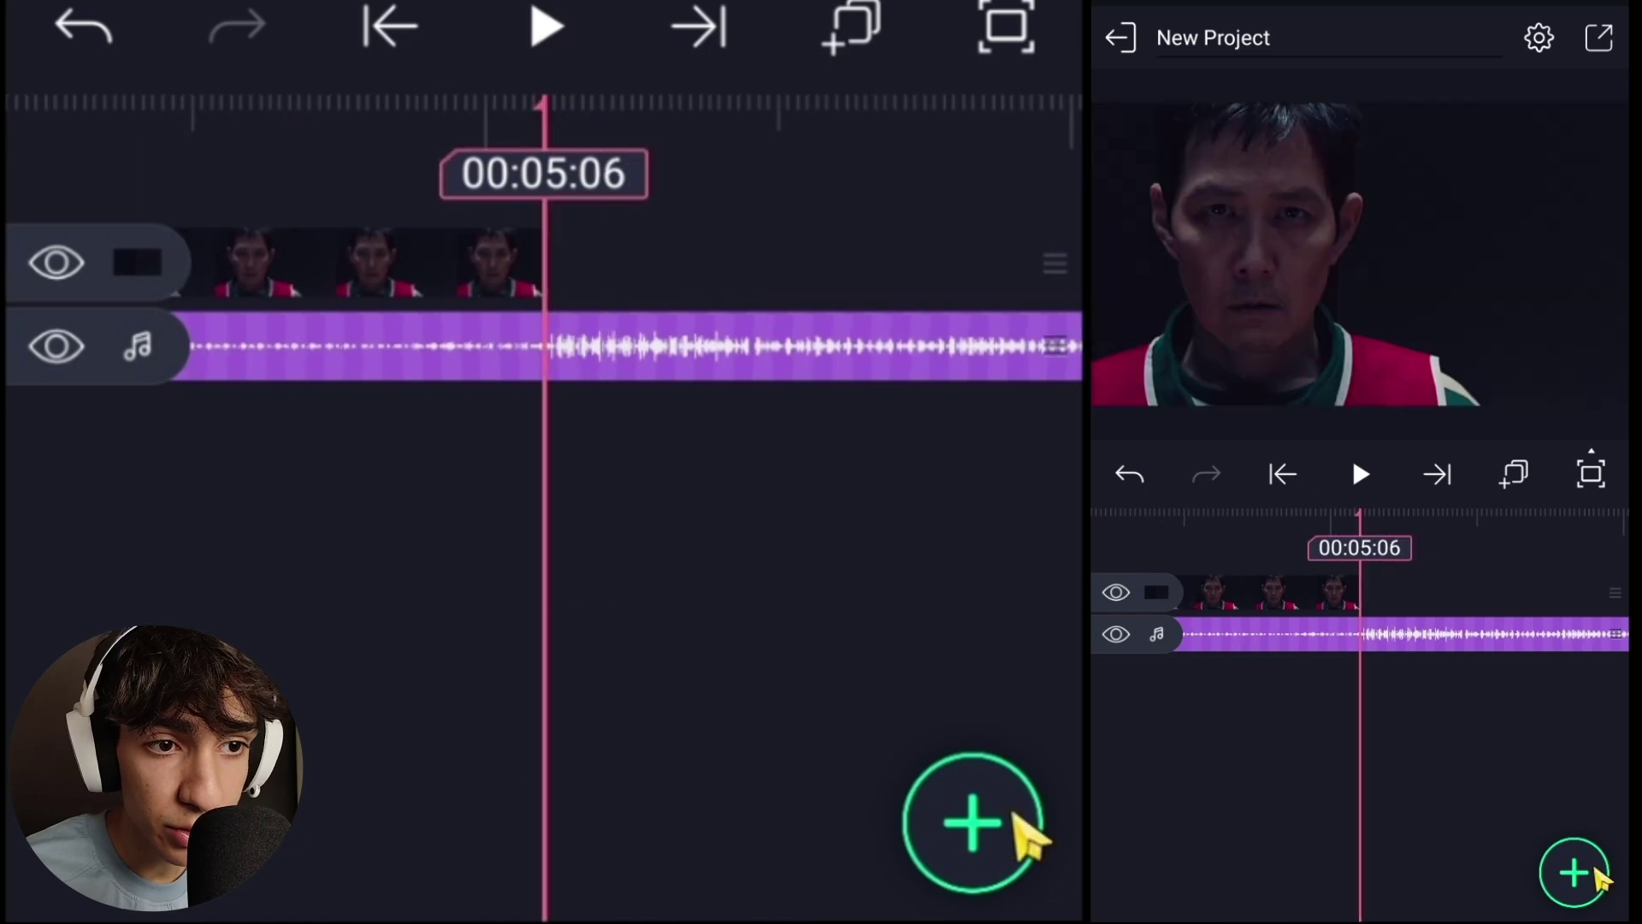
{"action": "left_click", "coordinate": [1009, 829]}
{"action": "left_click", "coordinate": [364, 312]}
{"action": "left_click", "coordinate": [621, 638]}
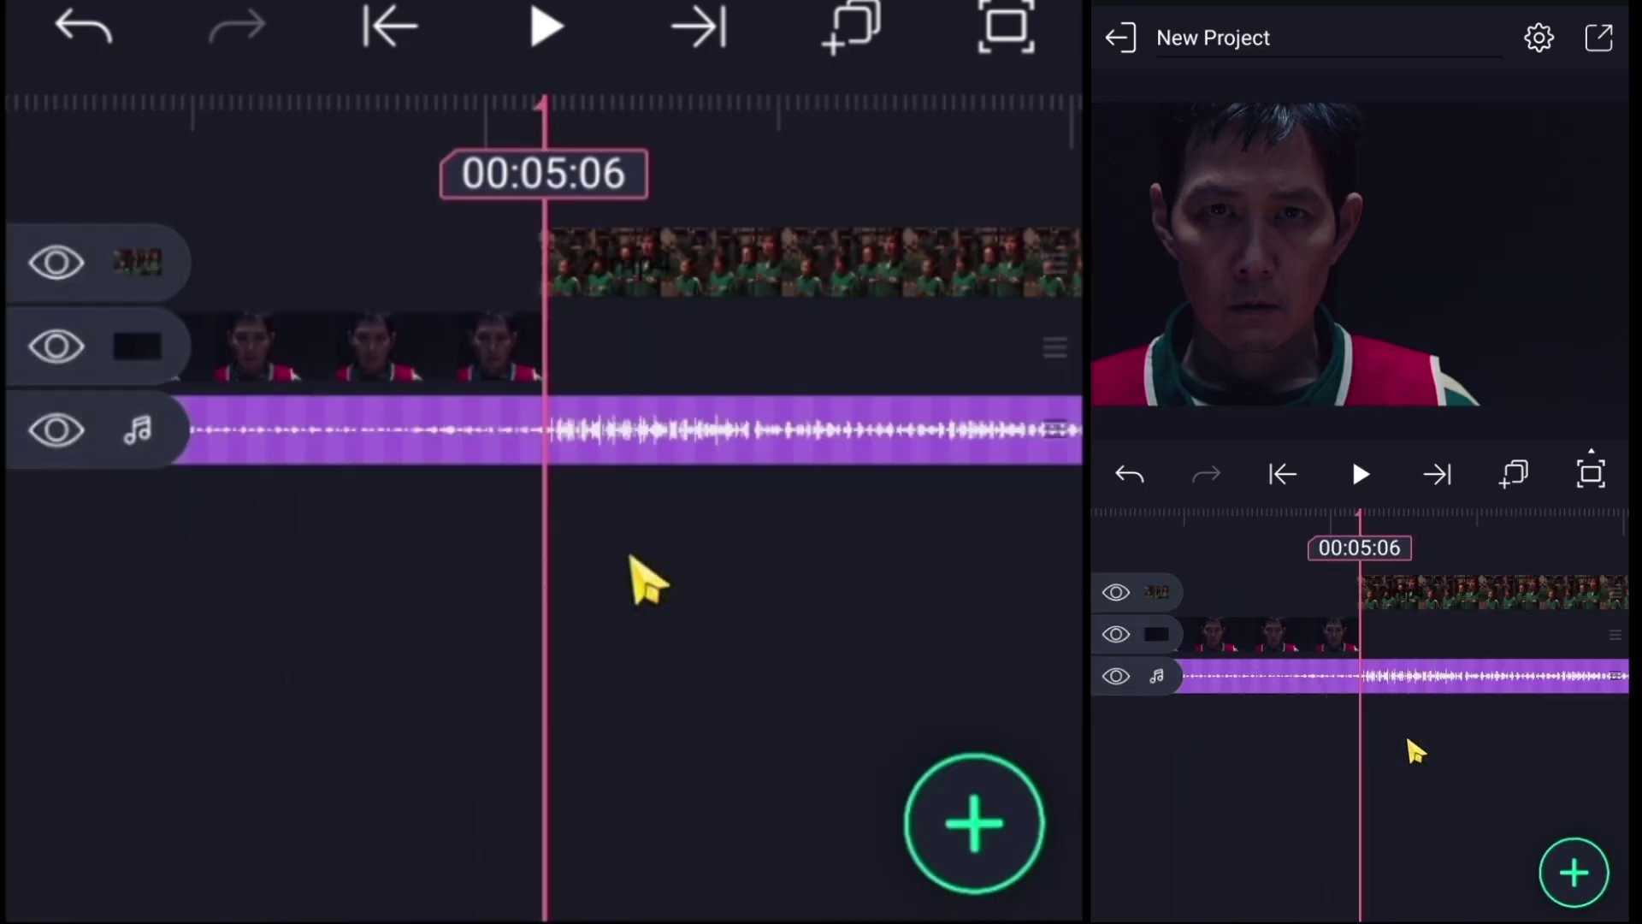
- Open time remapping for the group clip and add three speed keyframes near its beginning, the first at 00:05:06
{"action": "left_click_drag", "start_coordinate": [880, 440], "coordinate": [941, 396]}
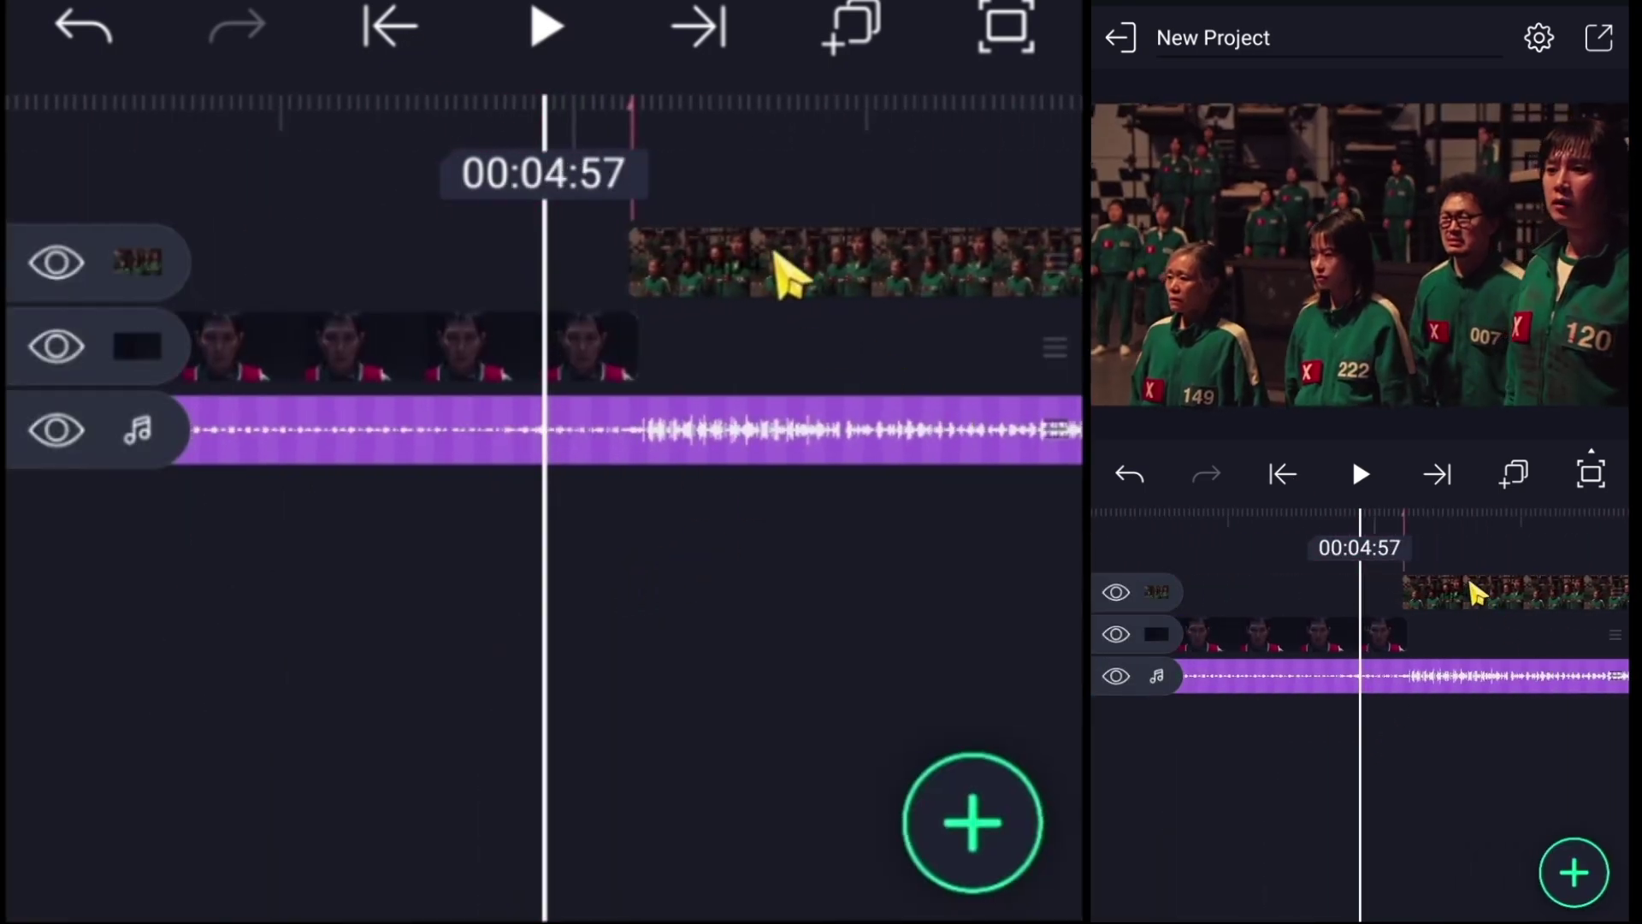
{"action": "left_click", "coordinate": [774, 261]}
{"action": "left_click", "coordinate": [707, 29]}
{"action": "left_click", "coordinate": [167, 459]}
{"action": "left_click", "coordinate": [171, 468]}
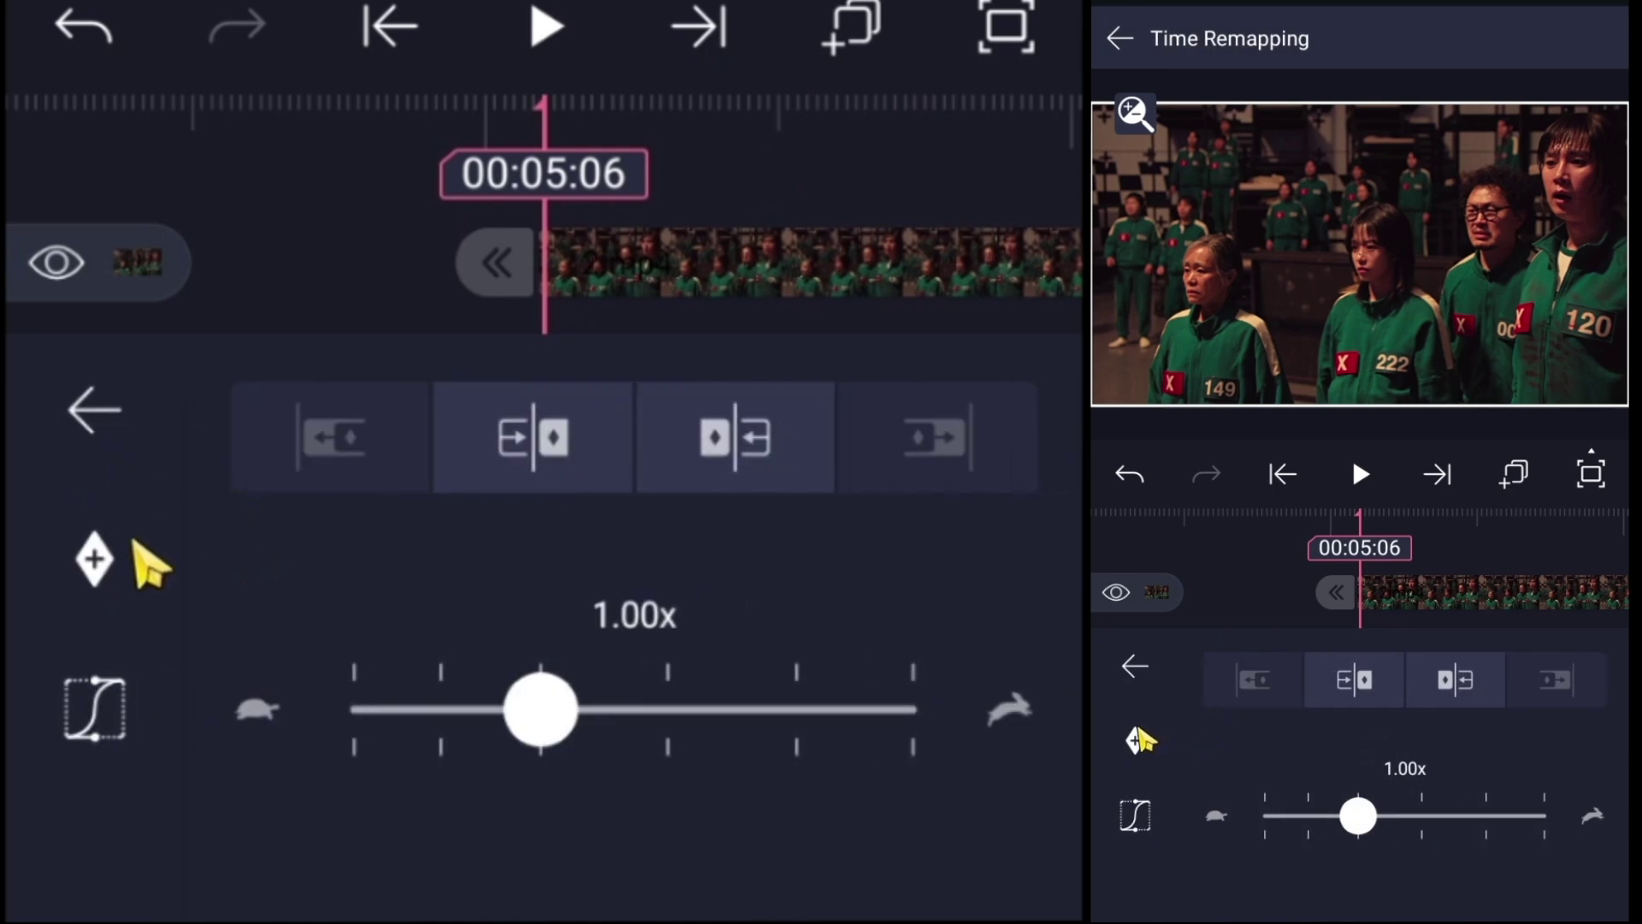
{"action": "left_click", "coordinate": [96, 560]}
{"action": "left_click_drag", "start_coordinate": [767, 205], "coordinate": [650, 203]}
{"action": "left_click", "coordinate": [96, 560]}
{"action": "left_click_drag", "start_coordinate": [732, 323], "coordinate": [655, 325]}
{"action": "left_click", "coordinate": [96, 561]}
{"action": "left_click_drag", "start_coordinate": [618, 272], "coordinate": [638, 119]}
- Set the group clip's first and last speed keyframes to 2.50x and slow down the middle one
{"action": "left_click", "coordinate": [402, 30]}
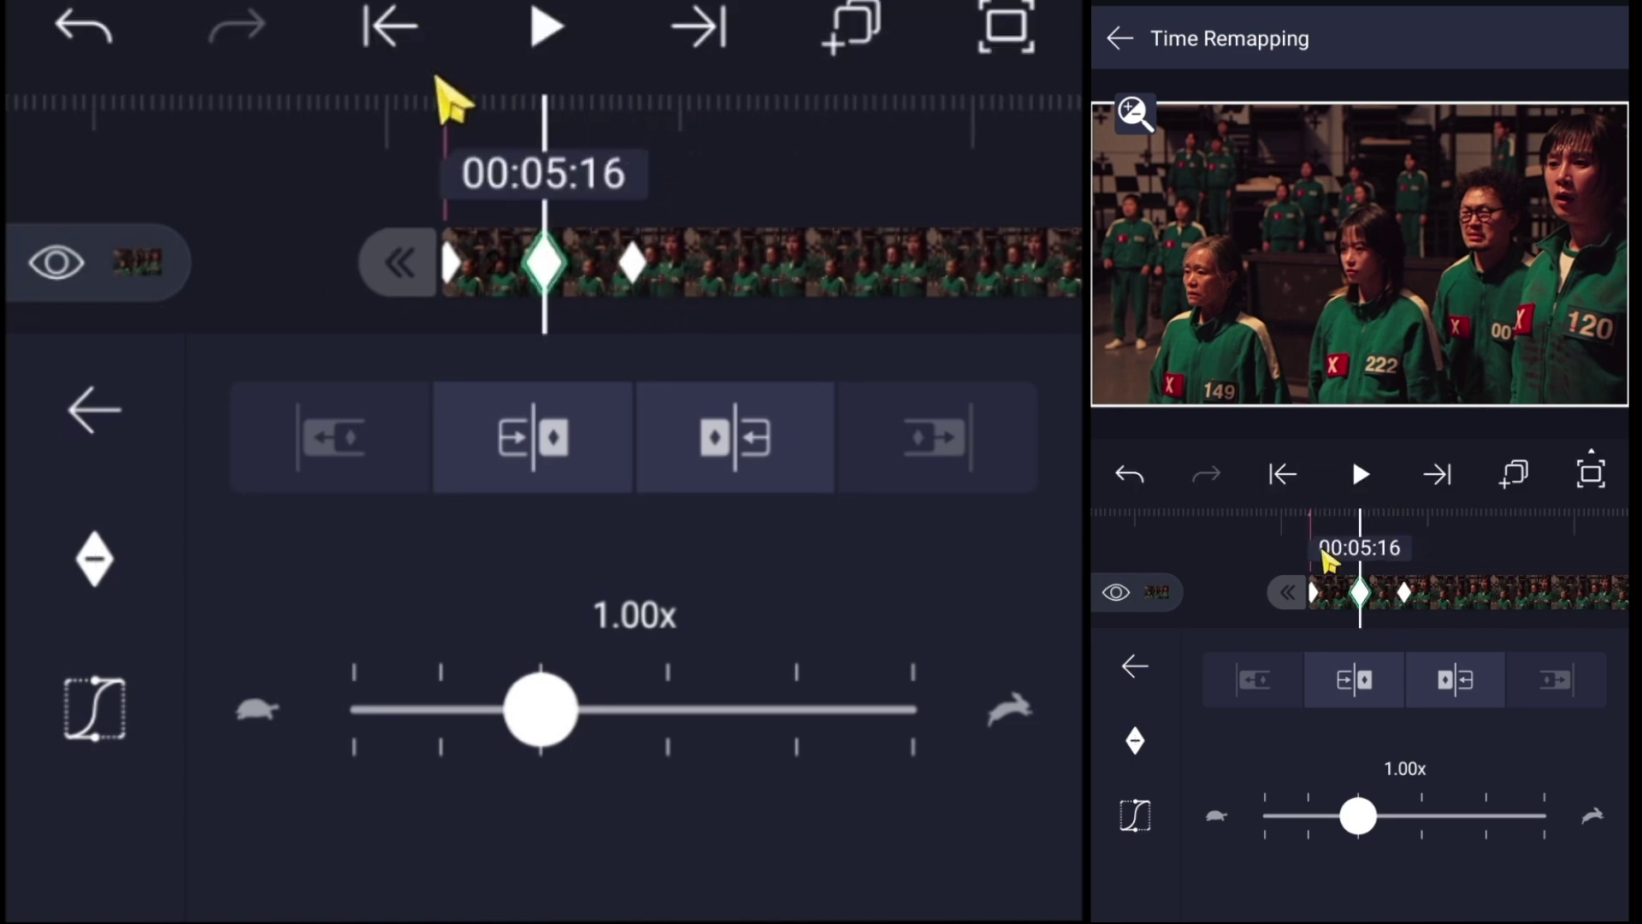
{"action": "left_click_drag", "start_coordinate": [544, 695], "coordinate": [492, 721]}
{"action": "left_click", "coordinate": [399, 39]}
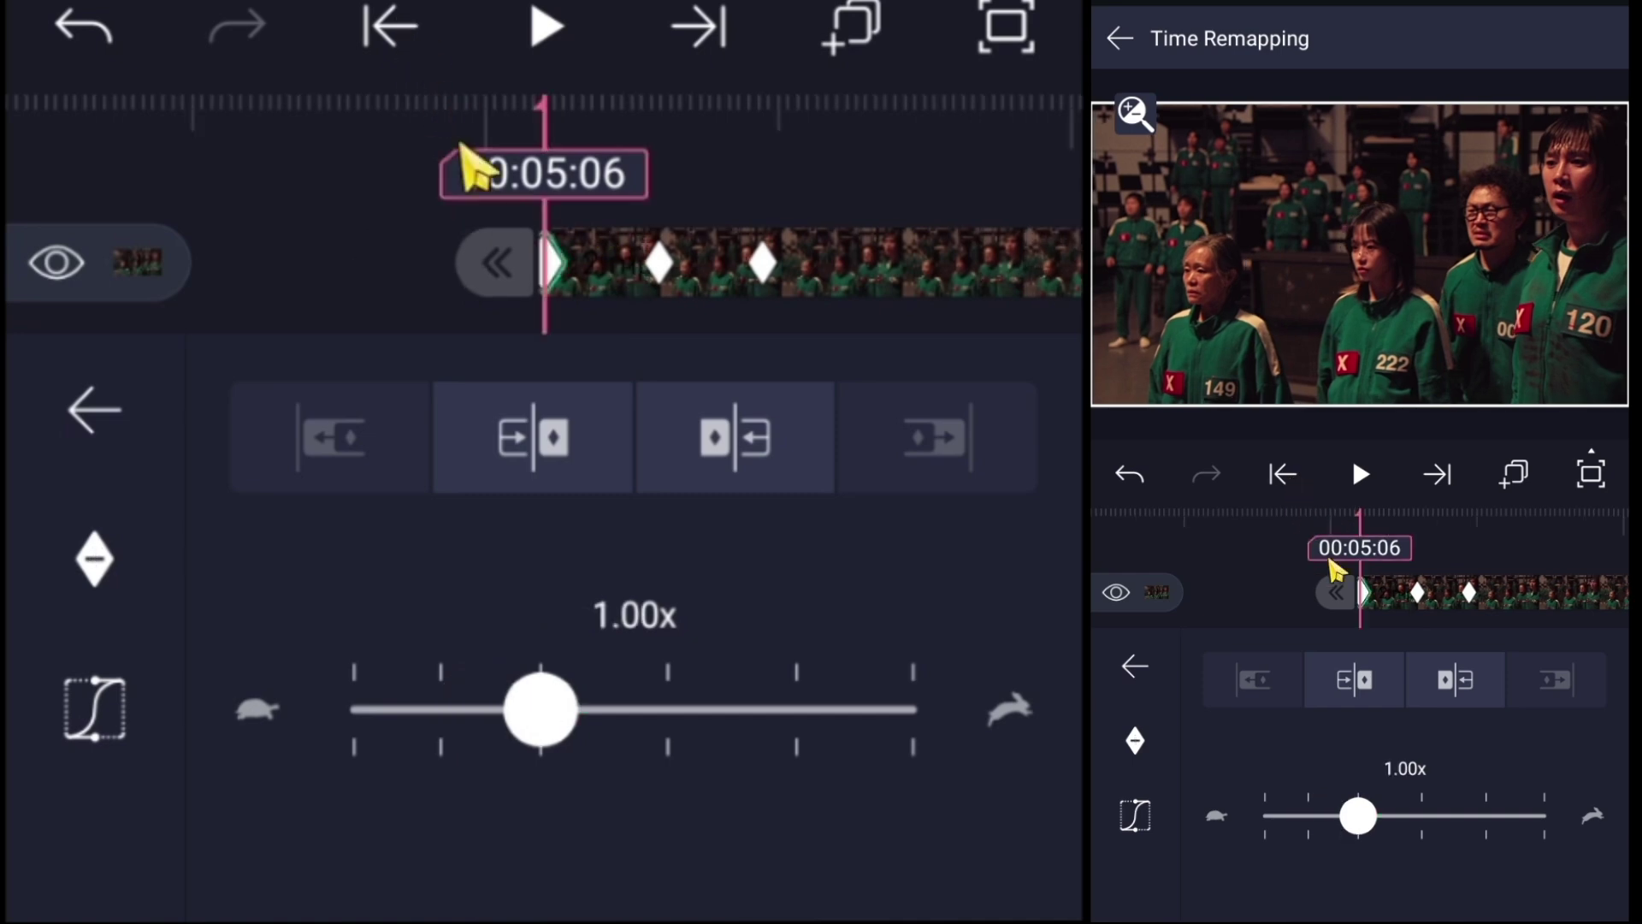
{"action": "left_click_drag", "start_coordinate": [589, 710], "coordinate": [738, 719]}
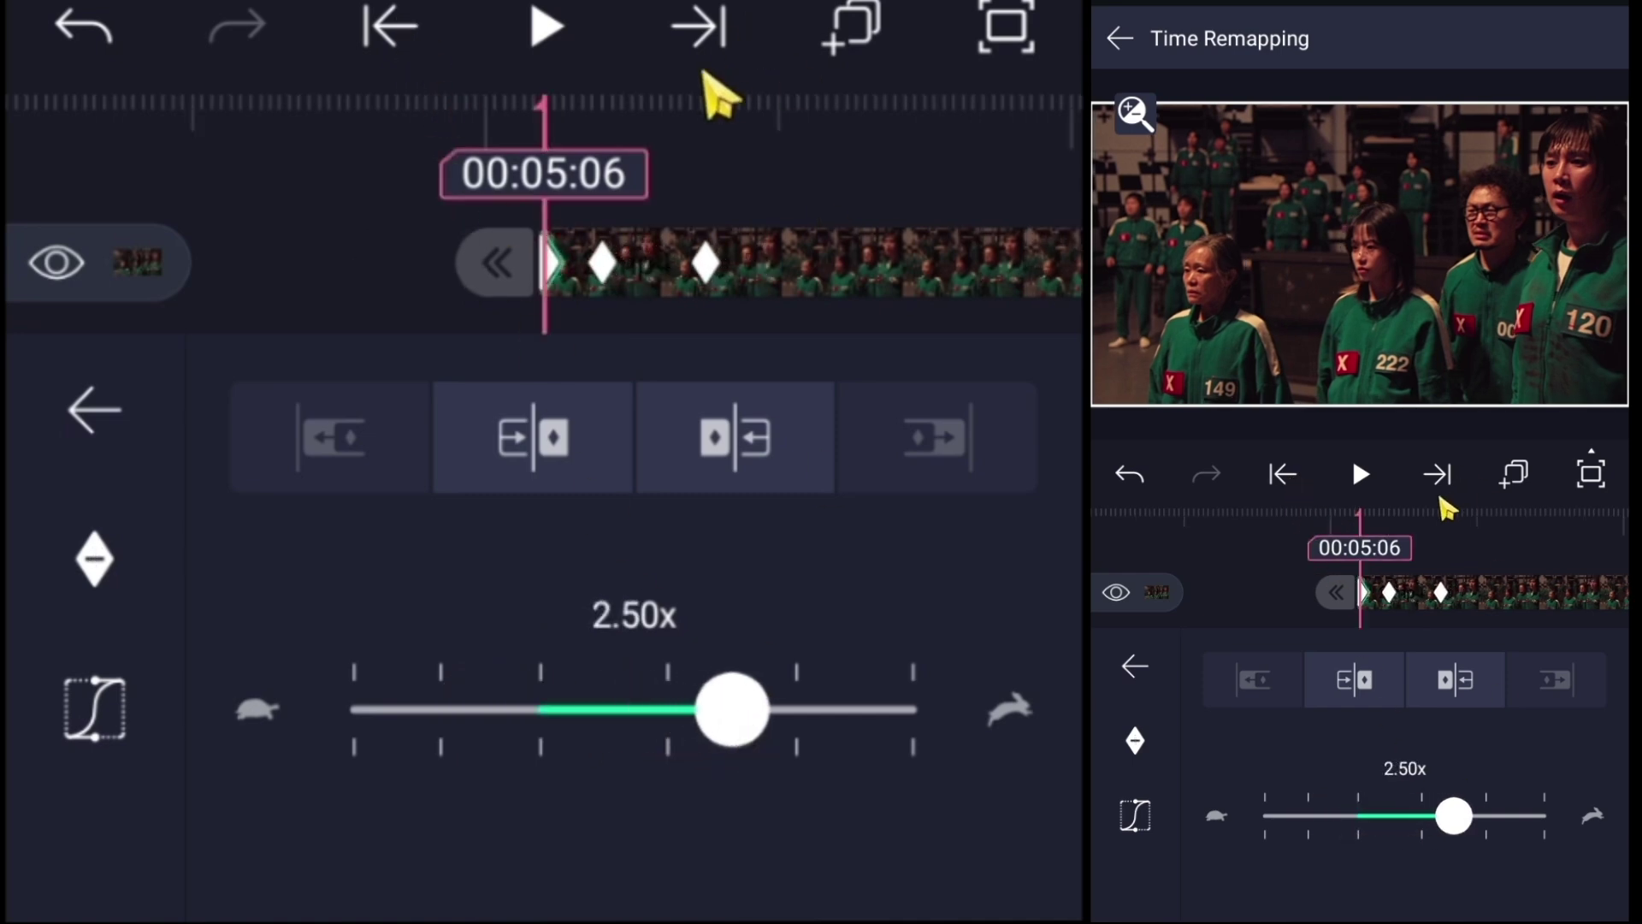
{"action": "left_click", "coordinate": [680, 38]}
{"action": "left_click_drag", "start_coordinate": [558, 730], "coordinate": [742, 716]}
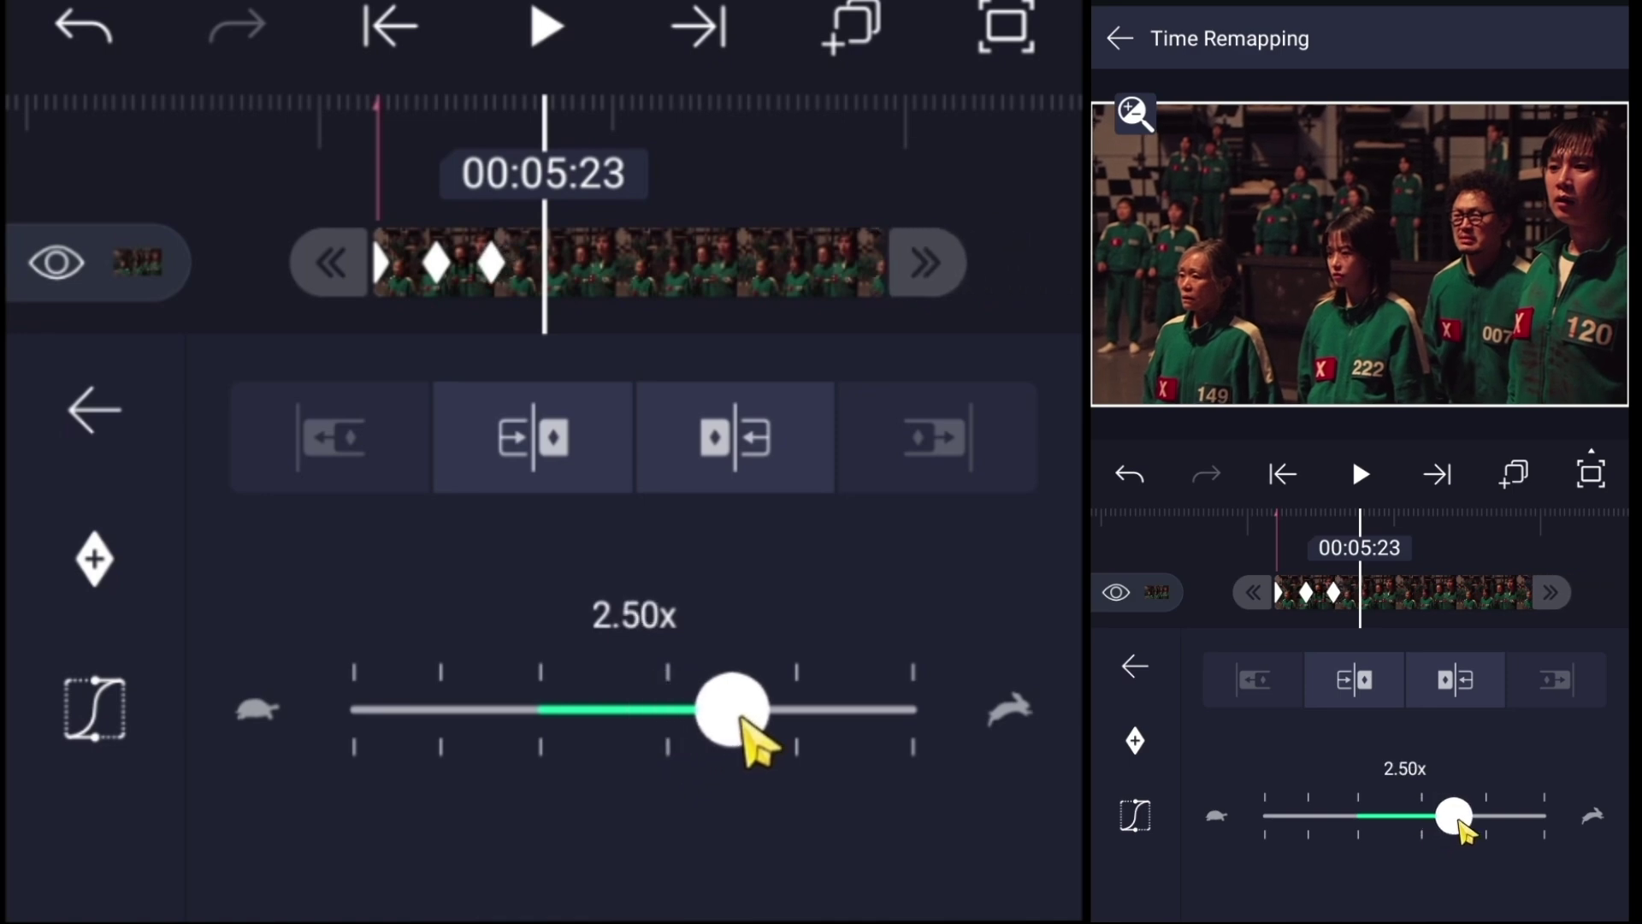
- Move the group clip's last keyframe to its end near the next marker, the middle one to 00:05:46, and set the middle speed to 0.65x
{"action": "left_click_drag", "start_coordinate": [489, 255], "coordinate": [840, 279]}
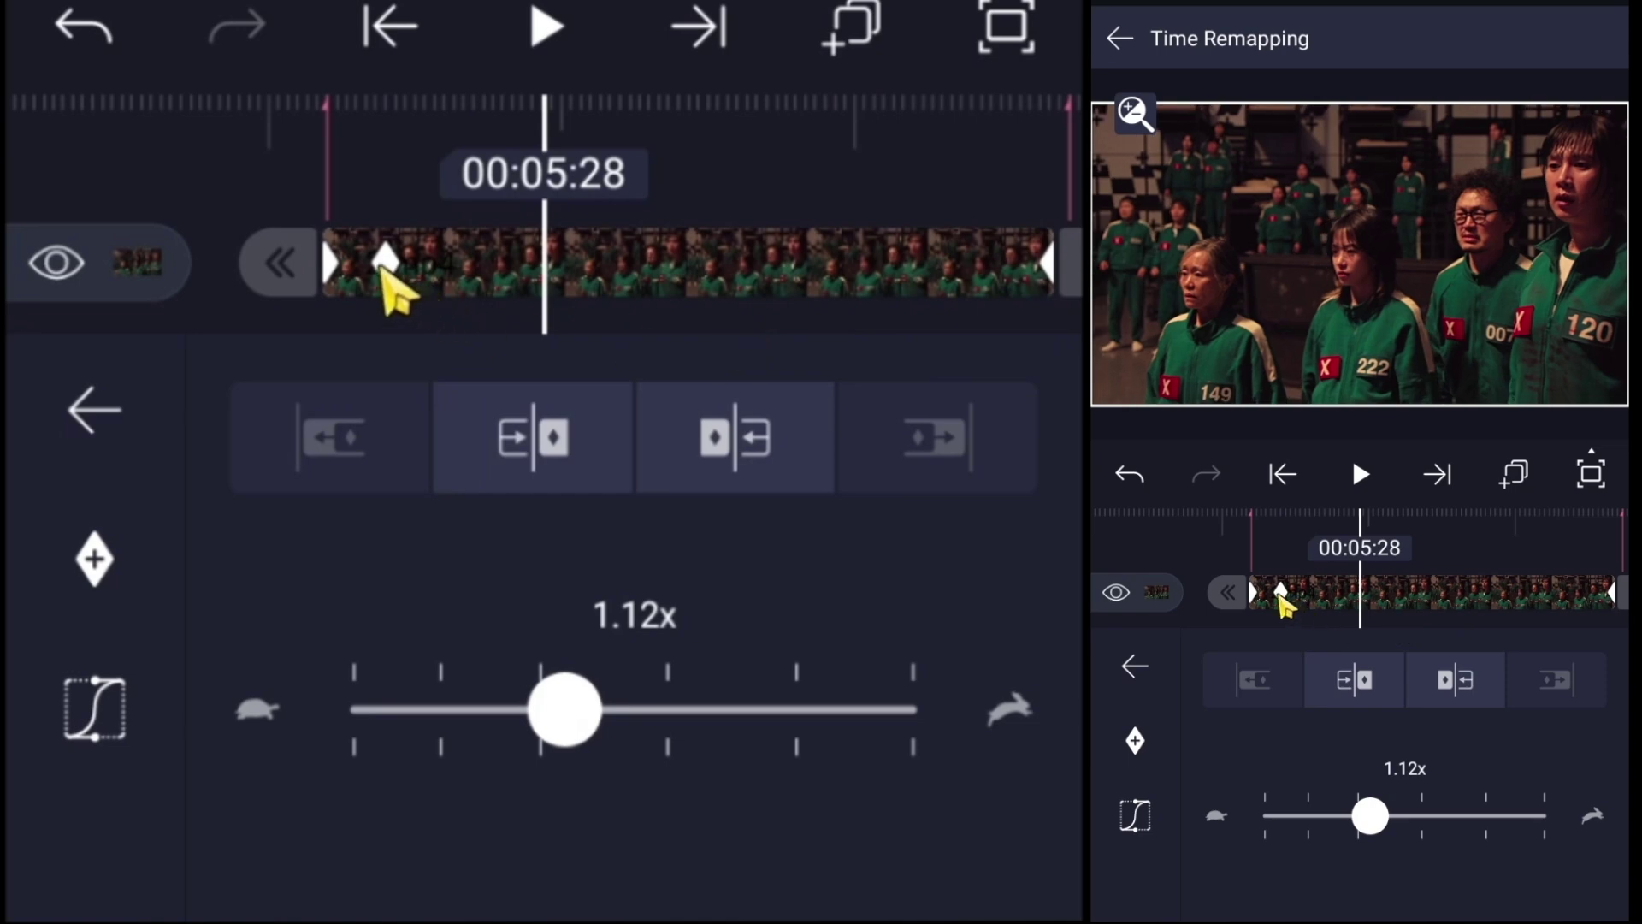
{"action": "left_click_drag", "start_coordinate": [385, 265], "coordinate": [617, 258]}
{"action": "left_click", "coordinate": [410, 27]}
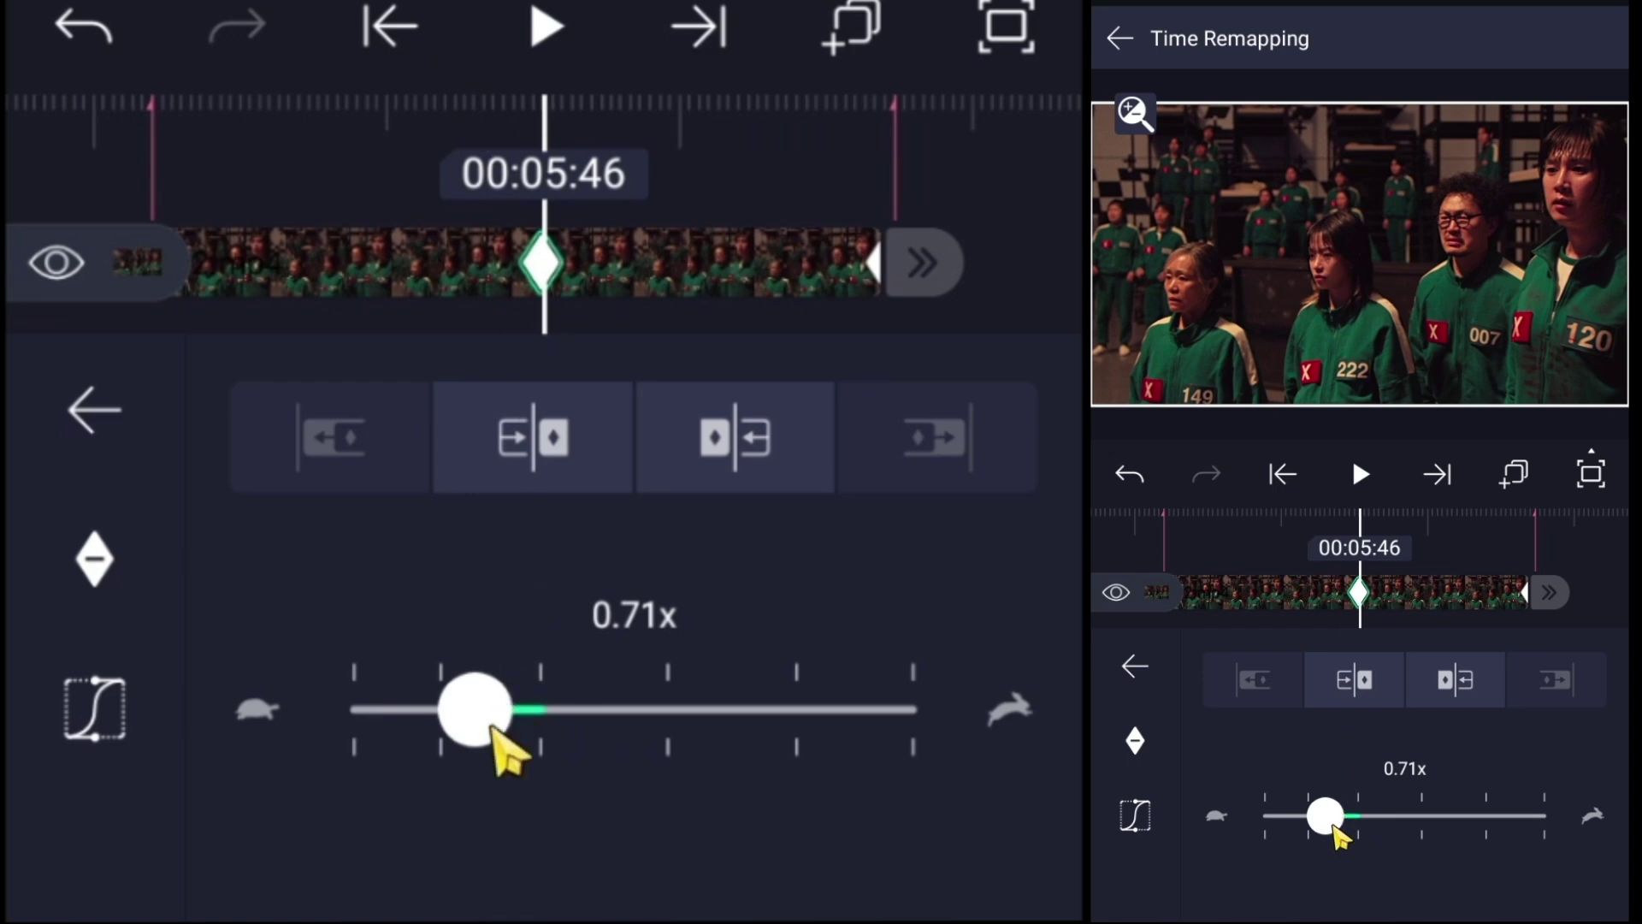
{"action": "left_click_drag", "start_coordinate": [461, 721], "coordinate": [480, 727]}
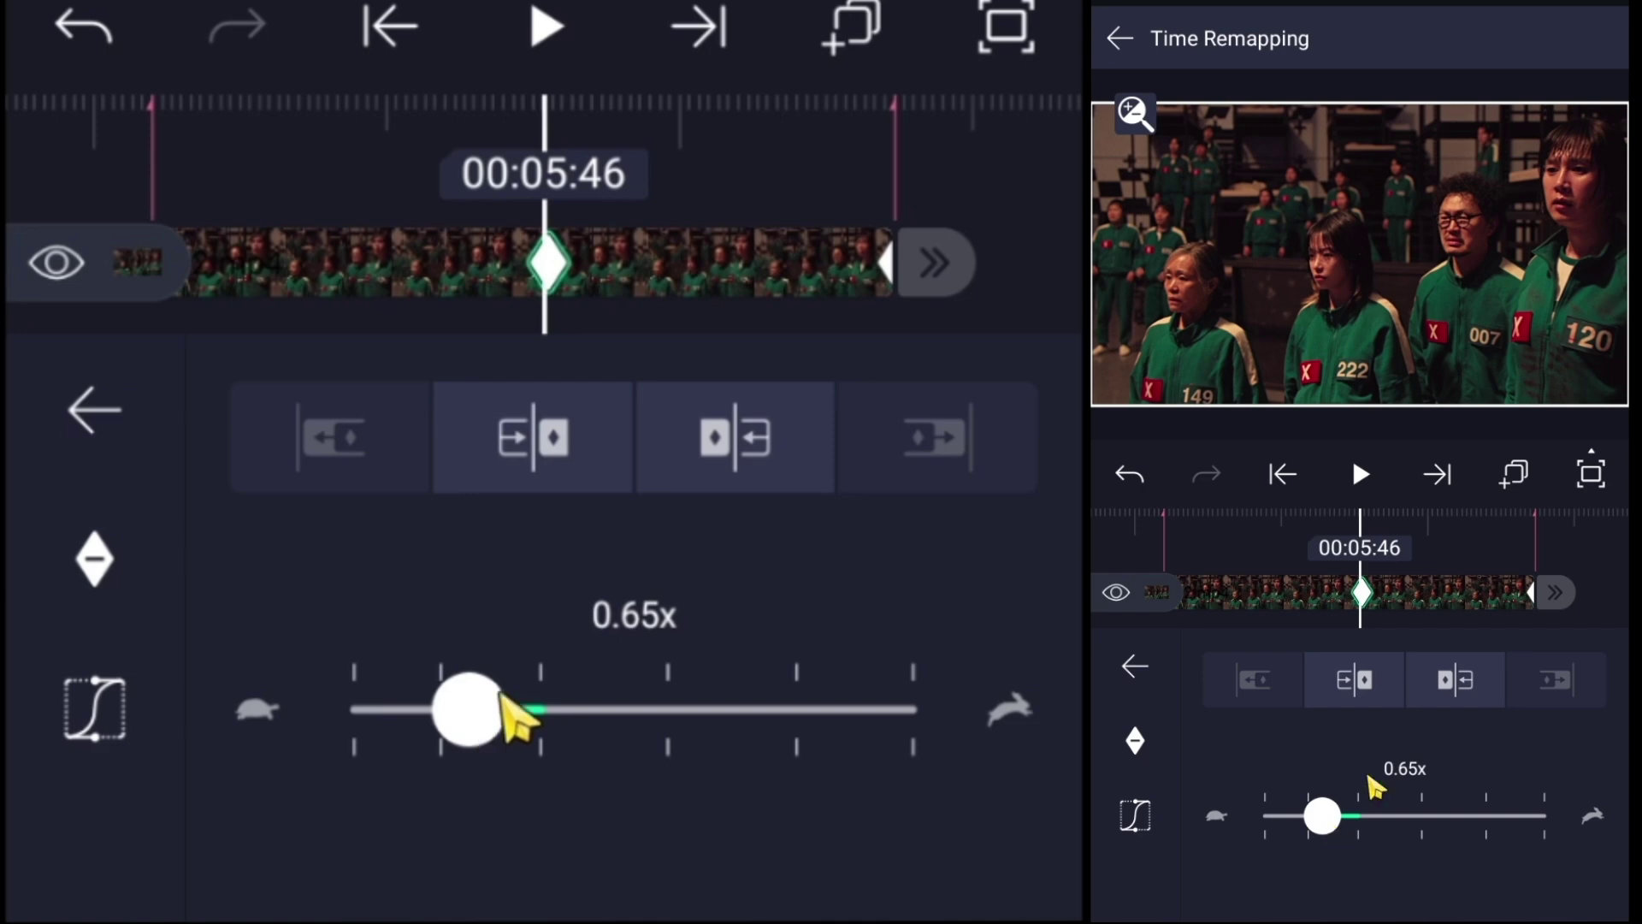
{"action": "left_click_drag", "start_coordinate": [718, 215], "coordinate": [849, 244]}
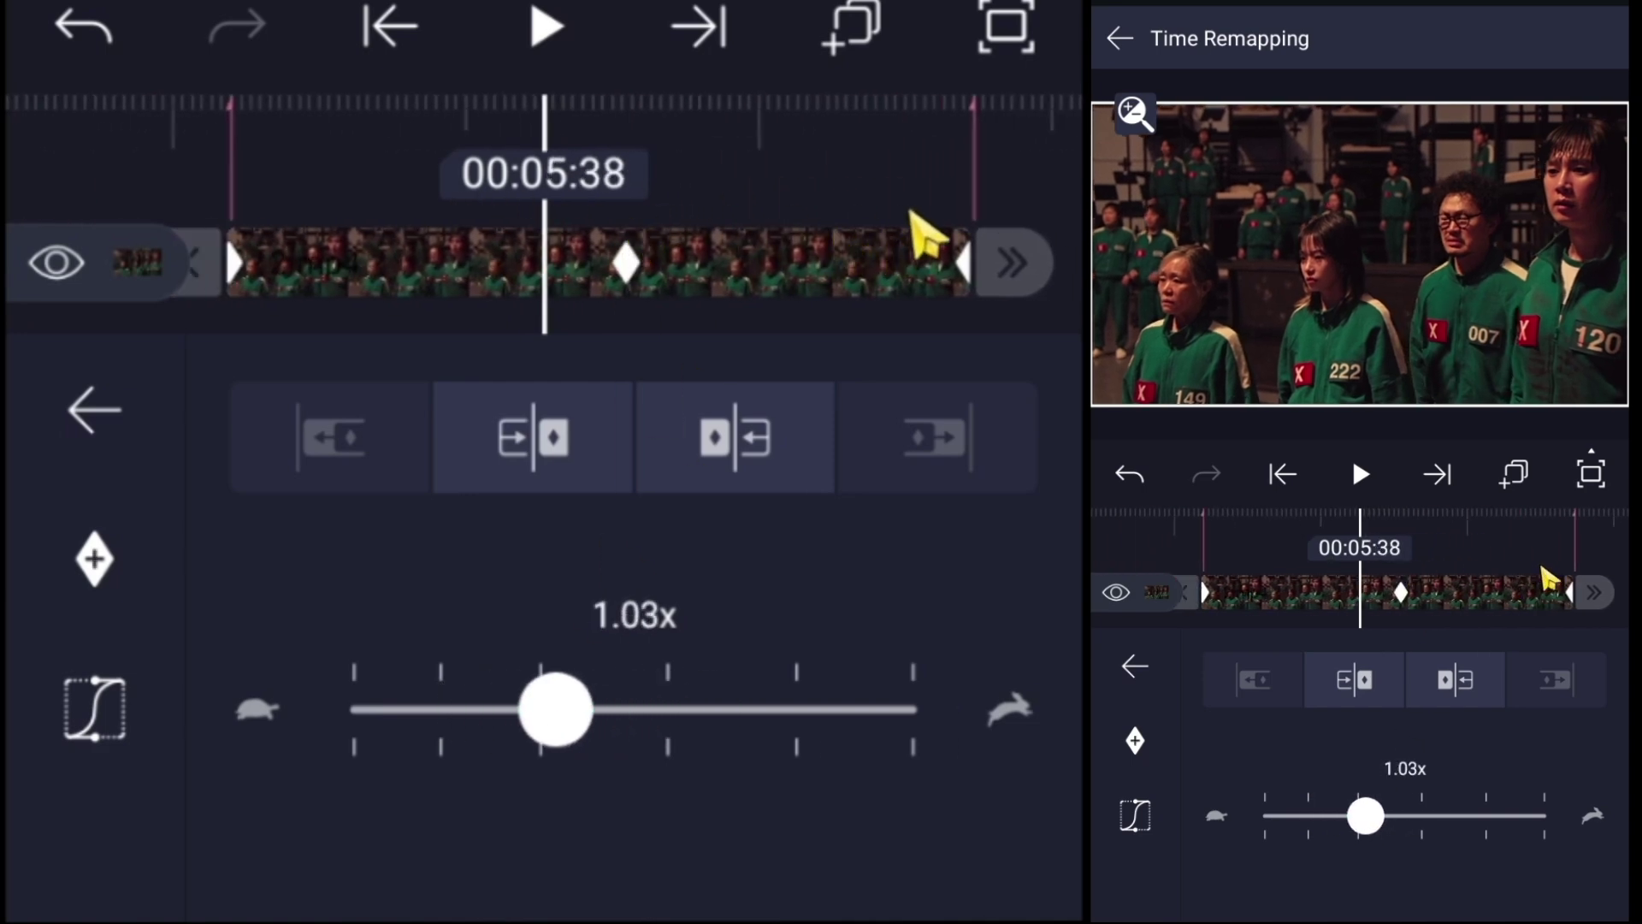
{"action": "left_click_drag", "start_coordinate": [647, 163], "coordinate": [942, 182]}
{"action": "left_click", "coordinate": [94, 410]}
- Play the edit from about 00:04:45 to check the group clip's speed ramp against the music
{"action": "left_click_drag", "start_coordinate": [565, 409], "coordinate": [637, 409]}
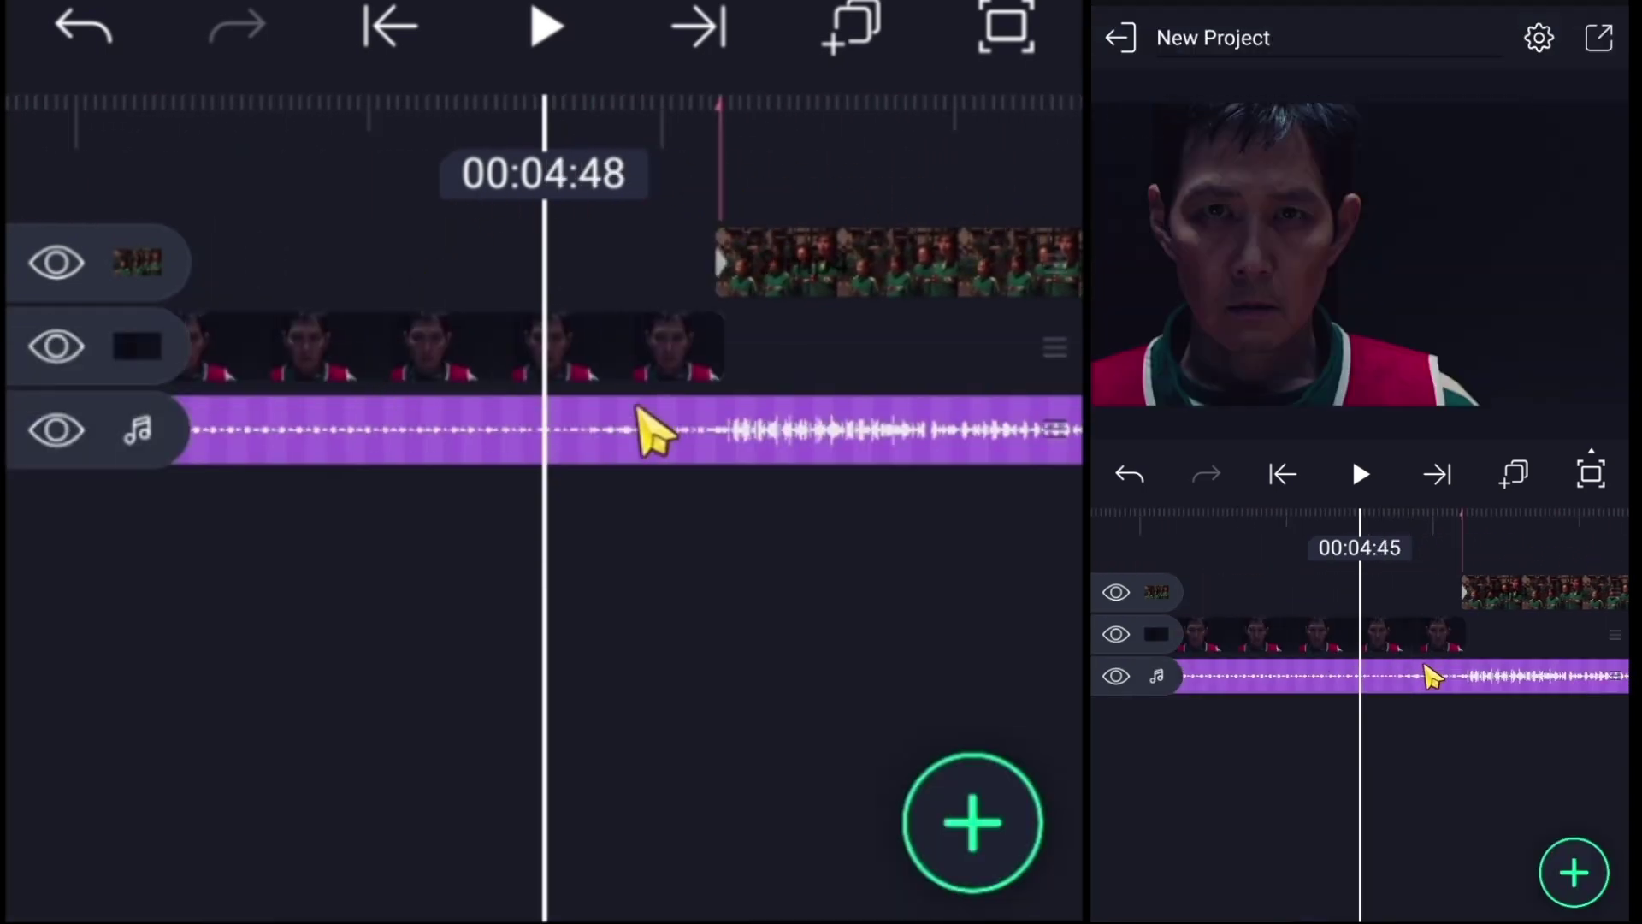
{"action": "left_click", "coordinate": [560, 53]}
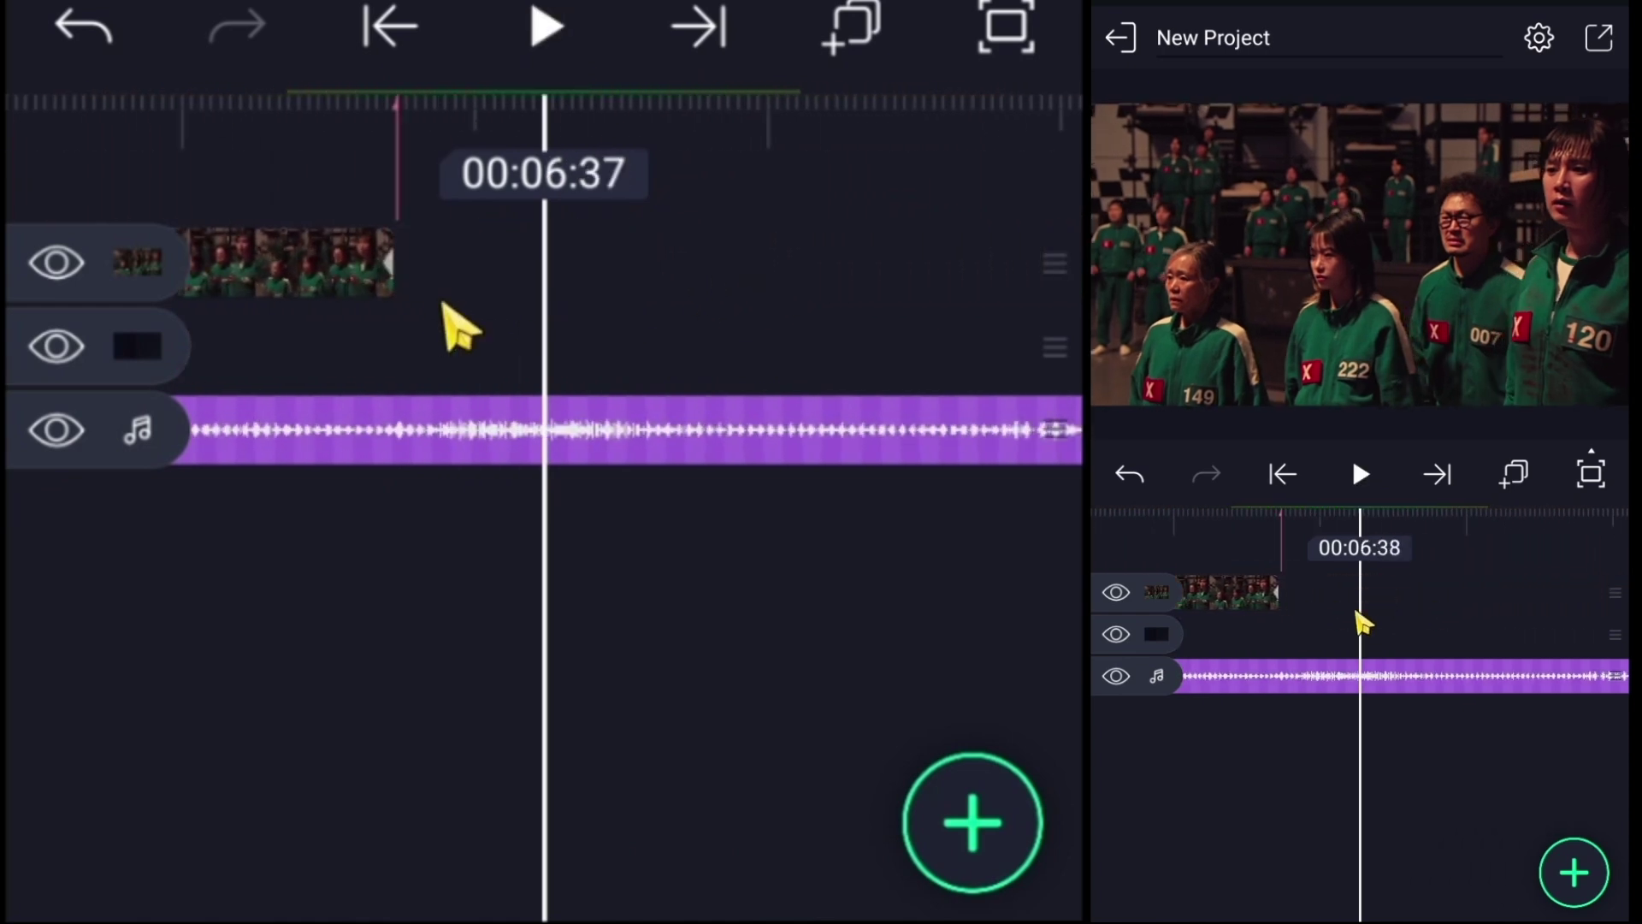
{"action": "scroll", "coordinate": [458, 323], "scroll_direction": "up", "scroll_amount": 2}
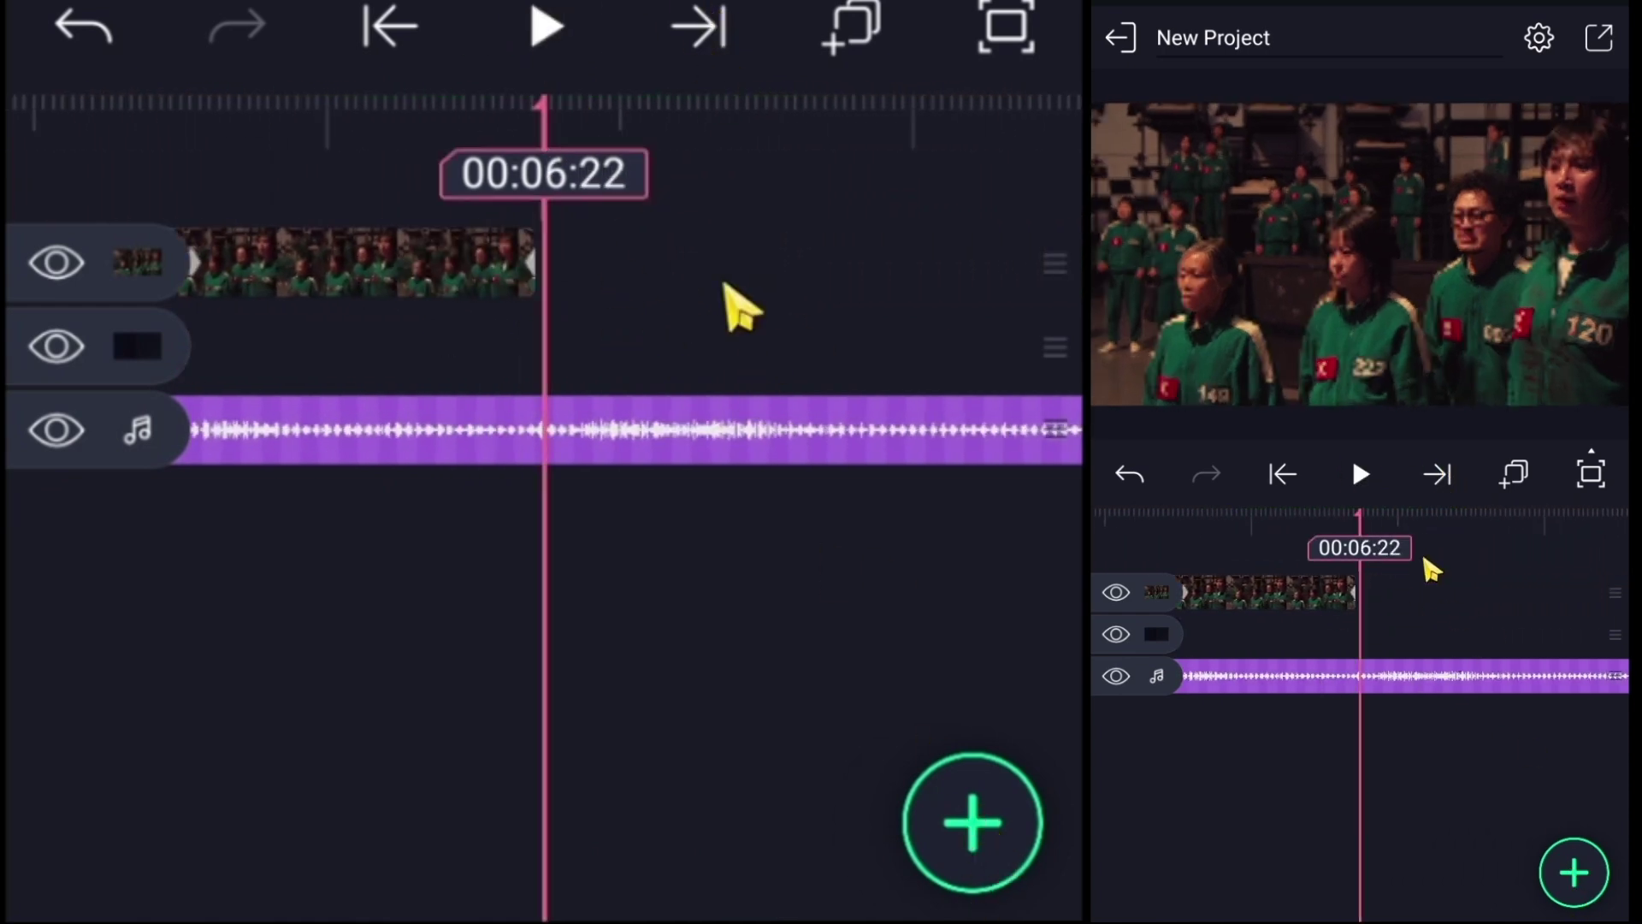
- Add the dark two-second clip of the man with the green jacket over his arm at the 00:06:22 marker
{"action": "left_click", "coordinate": [1281, 475]}
{"action": "left_click", "coordinate": [1437, 475]}
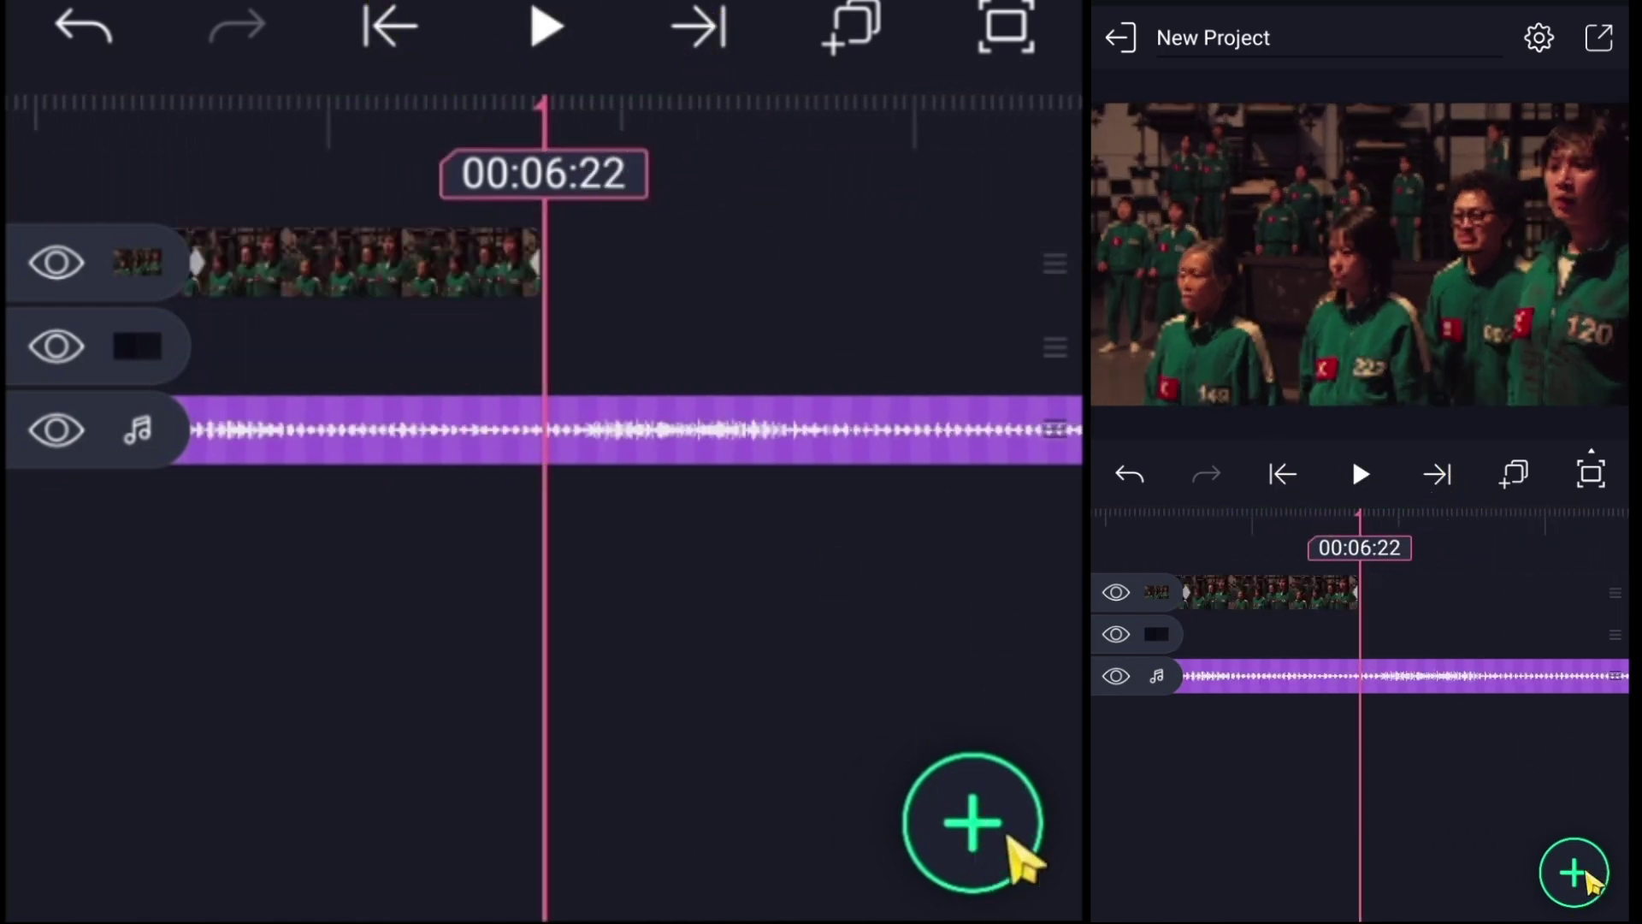
{"action": "left_click", "coordinate": [975, 823]}
{"action": "left_click", "coordinate": [266, 295]}
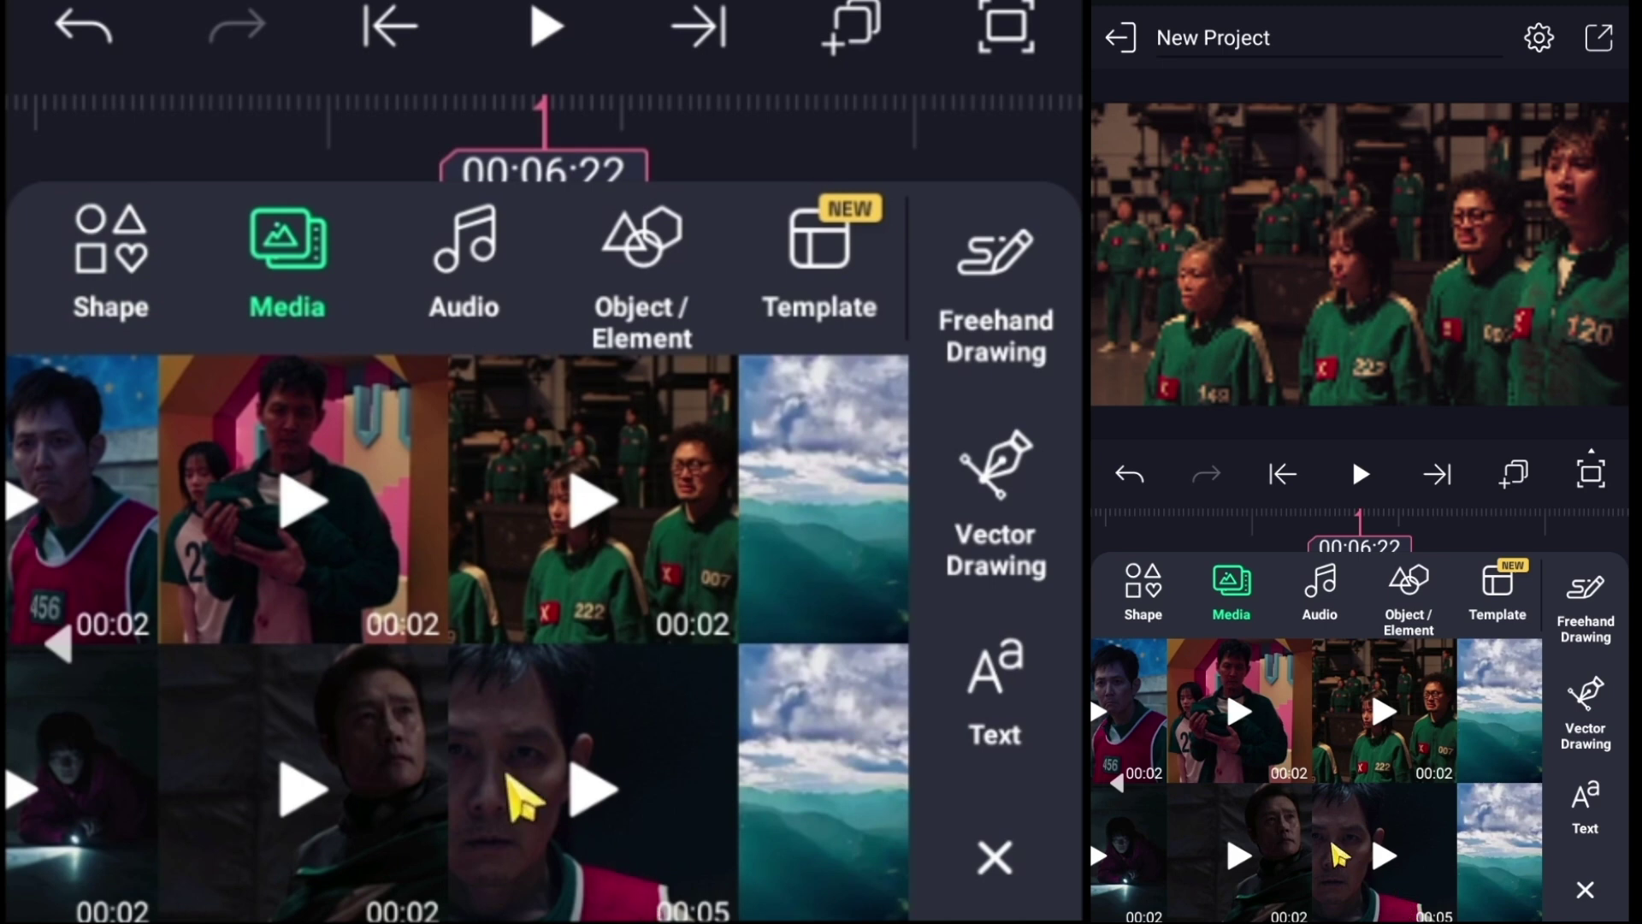
{"action": "left_click", "coordinate": [415, 791]}
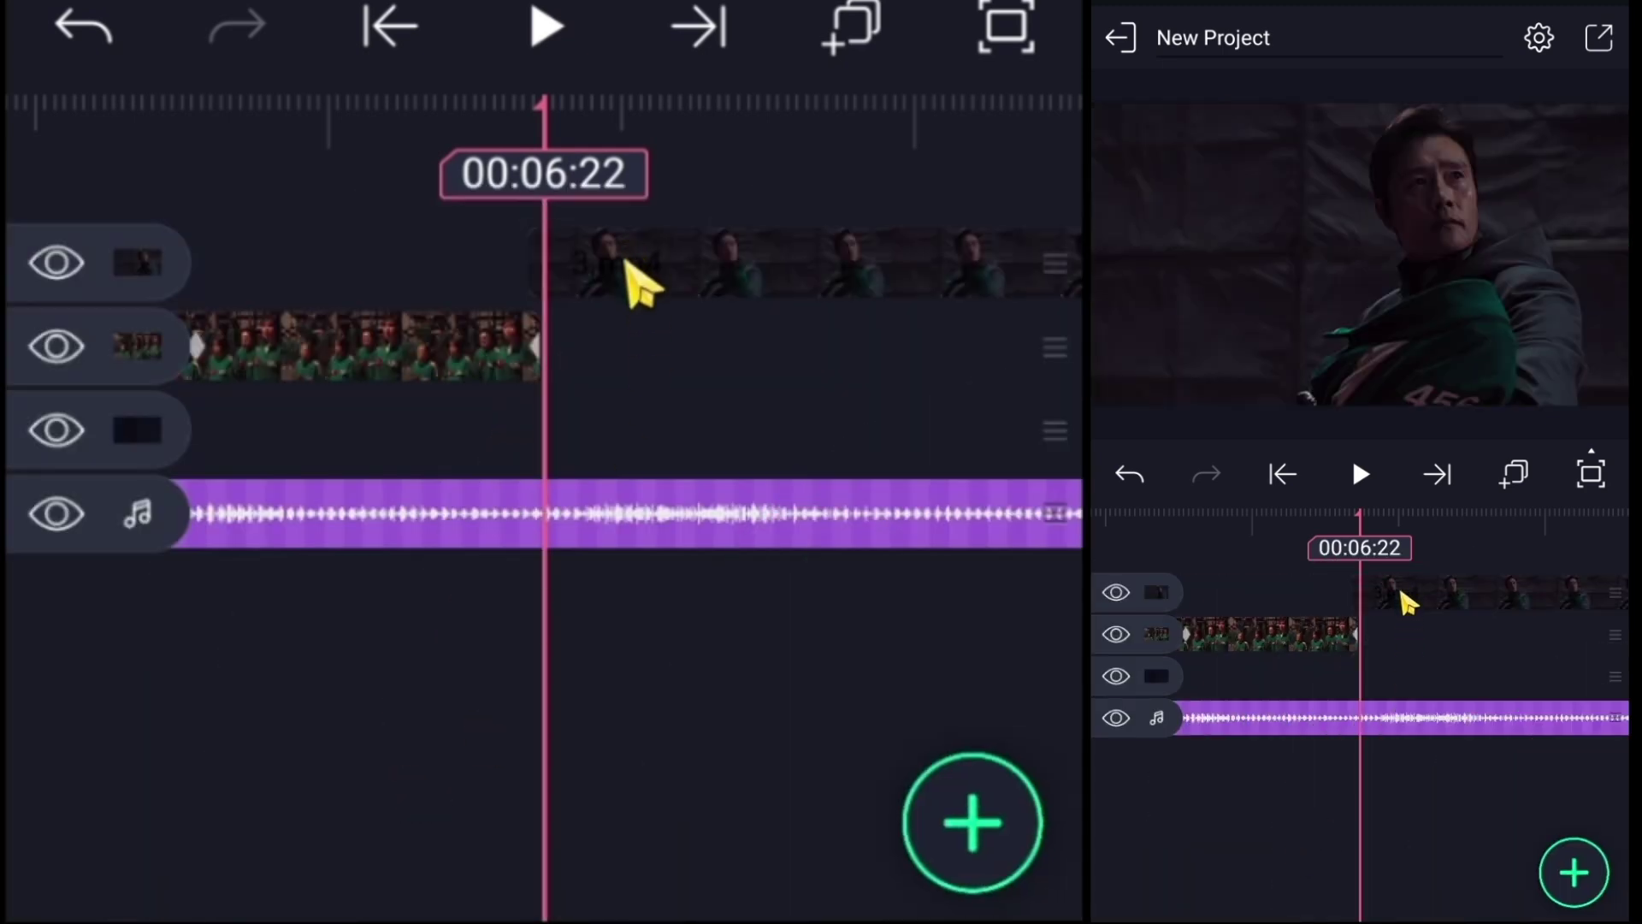
- Open time remapping for the new dark clip and add speed keyframes at 00:06:22, 00:06:30 and 00:06:37
{"action": "left_click", "coordinate": [638, 287]}
{"action": "left_click_drag", "start_coordinate": [641, 284], "coordinate": [715, 292]}
{"action": "left_click", "coordinate": [220, 421]}
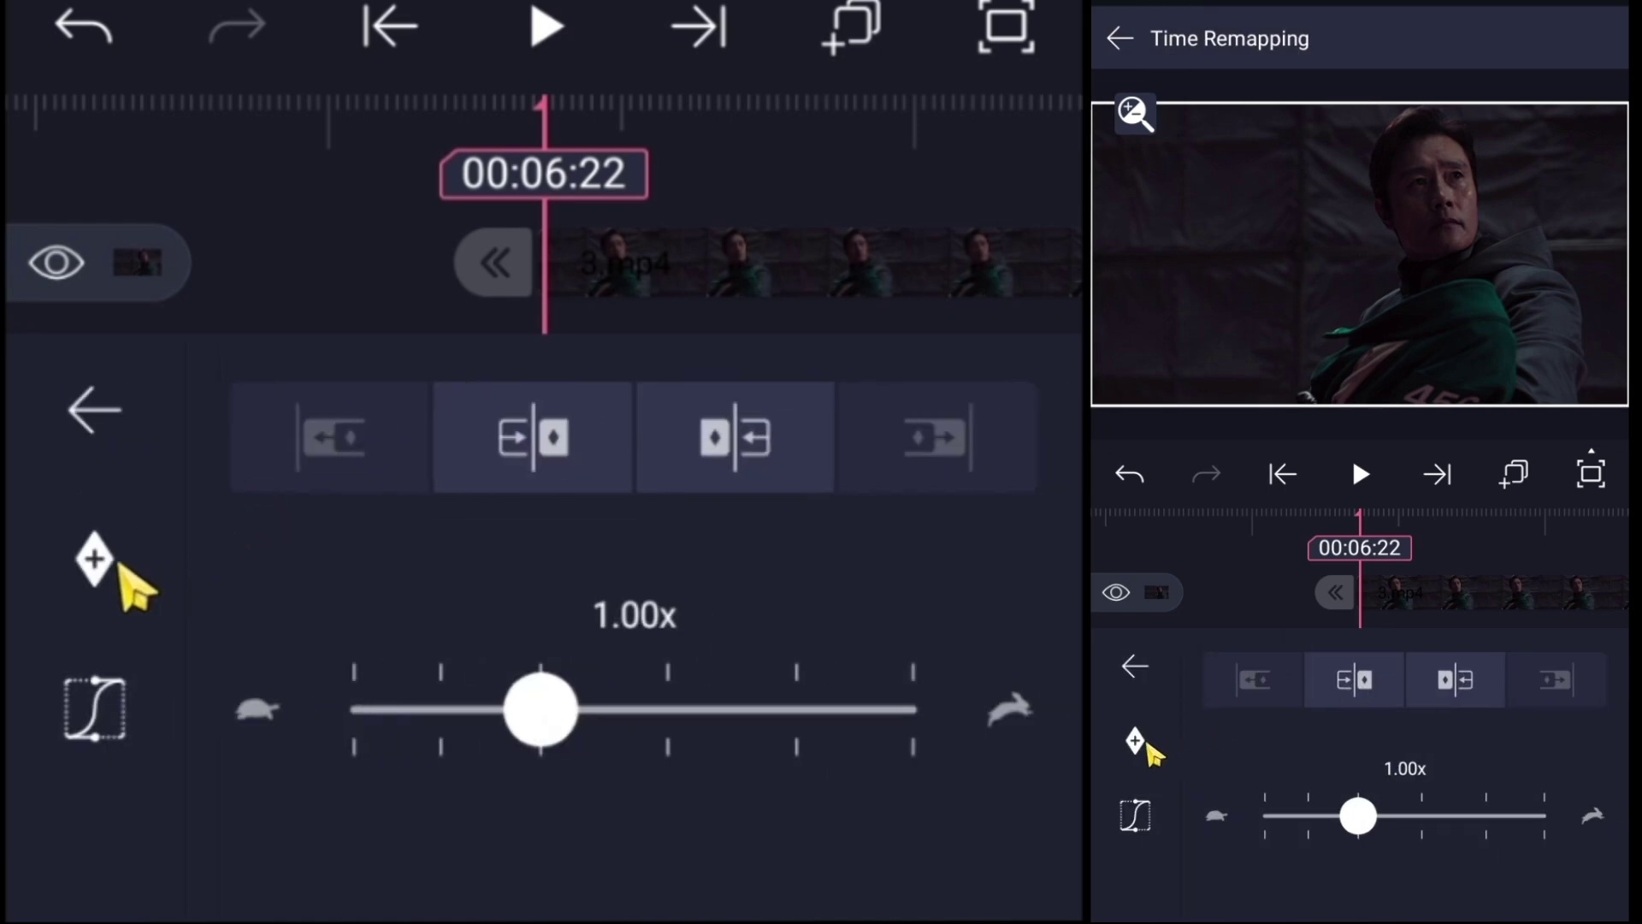
{"action": "left_click", "coordinate": [115, 559]}
{"action": "left_click_drag", "start_coordinate": [746, 224], "coordinate": [677, 227]}
{"action": "left_click", "coordinate": [94, 560]}
{"action": "left_click_drag", "start_coordinate": [799, 248], "coordinate": [730, 248]}
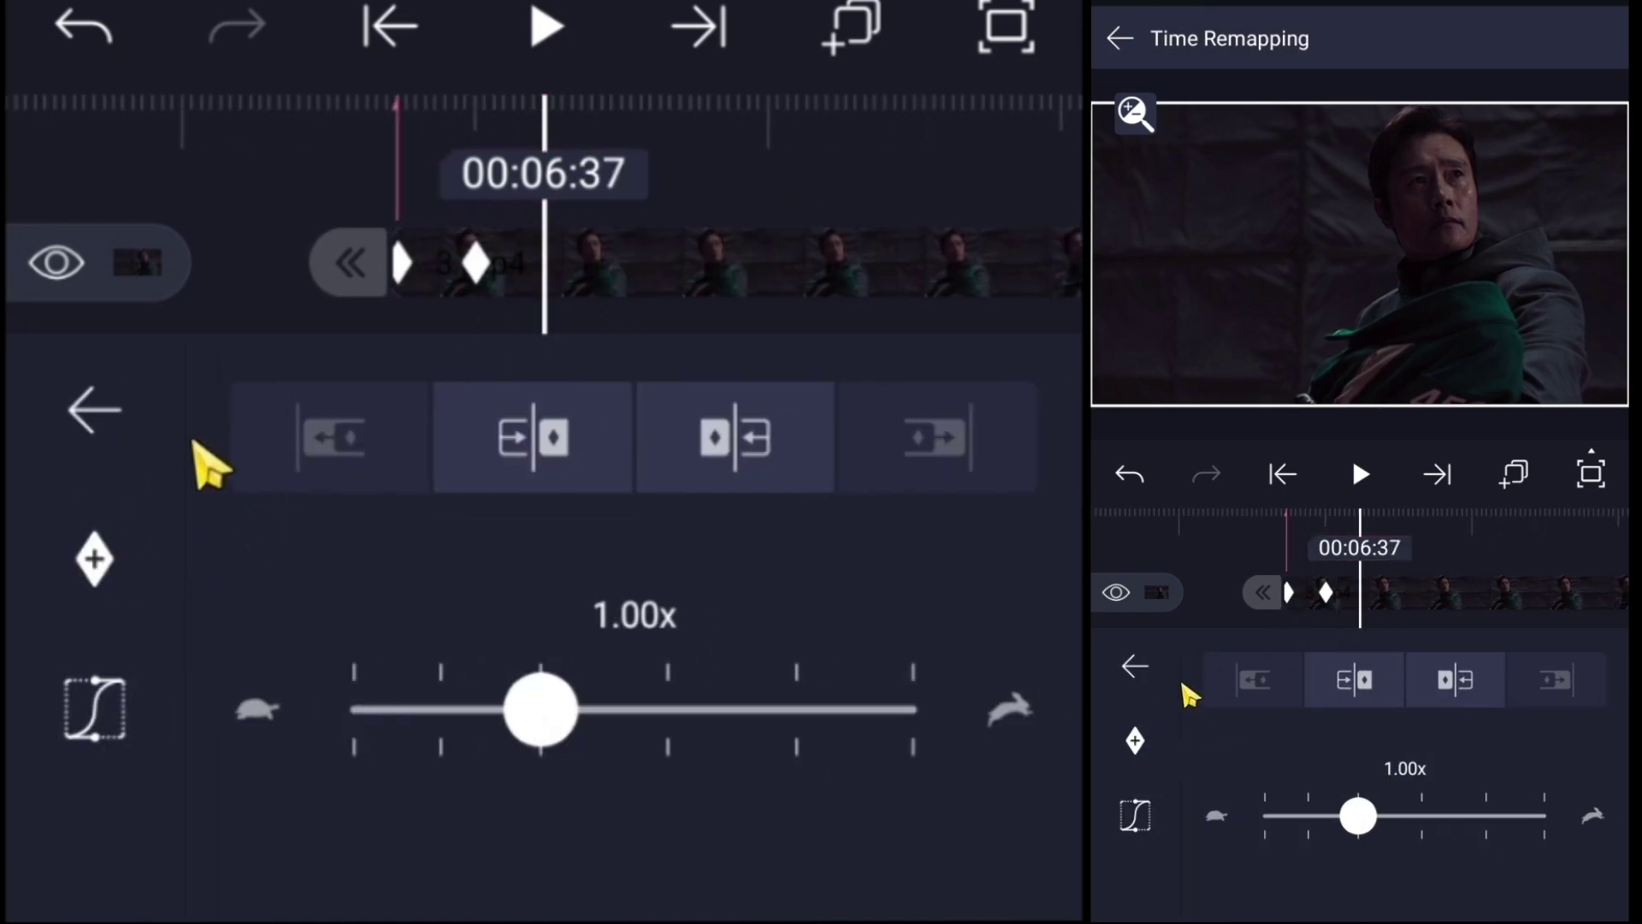
{"action": "left_click", "coordinate": [116, 552]}
- Set the dark clip's first and last speed keyframes to 2.50x and slow down the middle one
{"action": "left_click", "coordinate": [393, 24]}
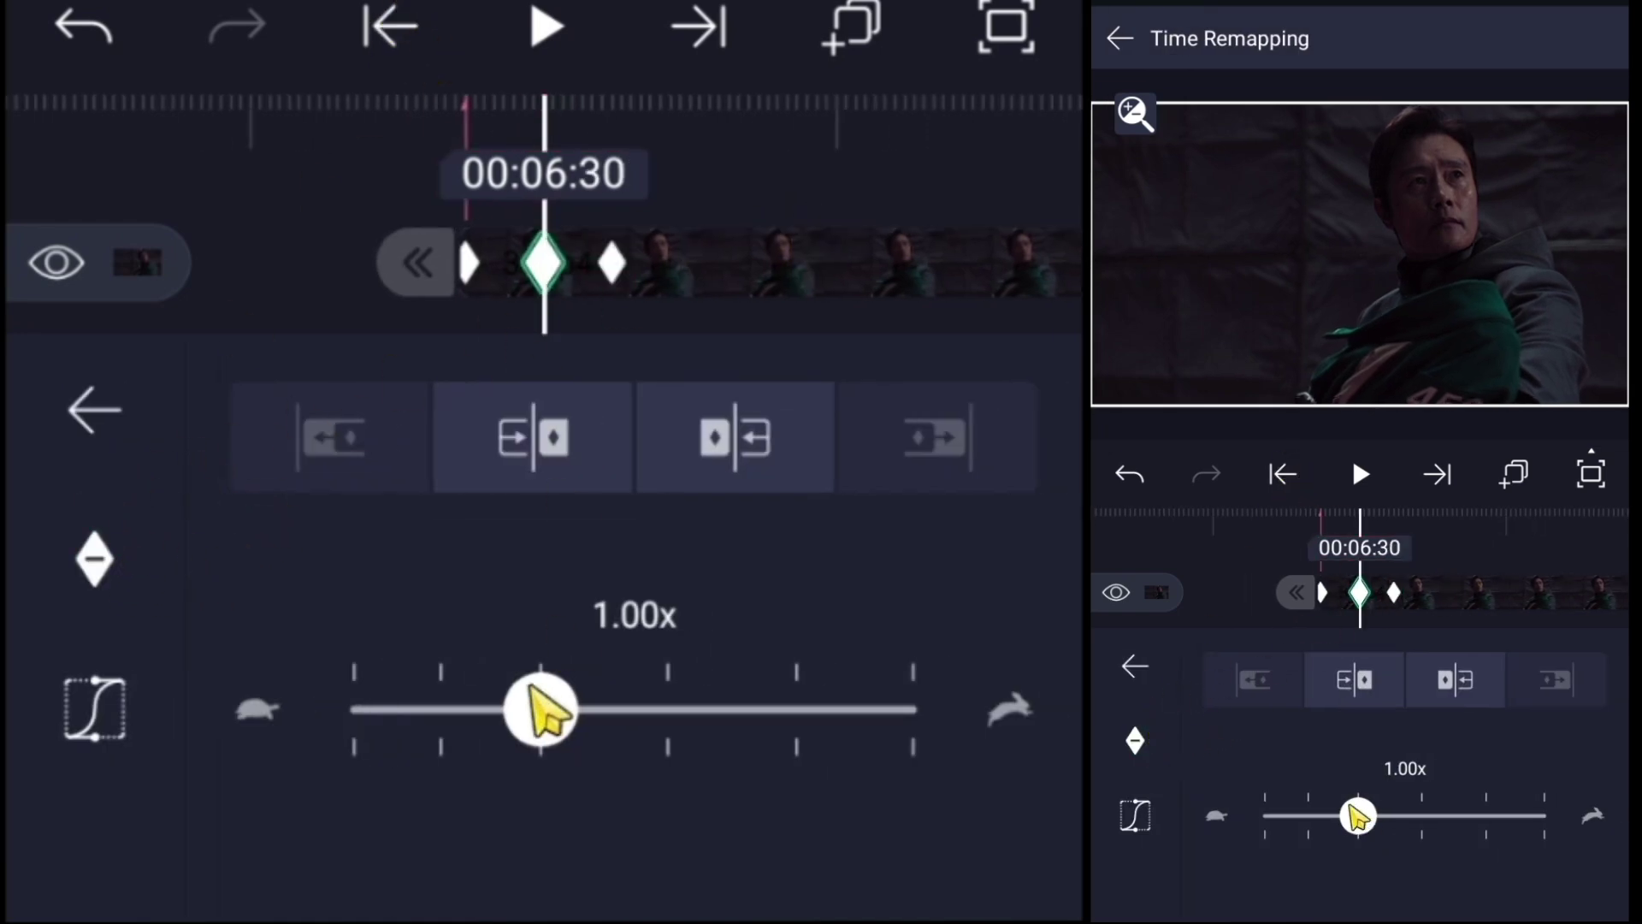
{"action": "left_click_drag", "start_coordinate": [539, 708], "coordinate": [753, 735]}
{"action": "left_click", "coordinate": [699, 26]}
{"action": "left_click", "coordinate": [390, 27]}
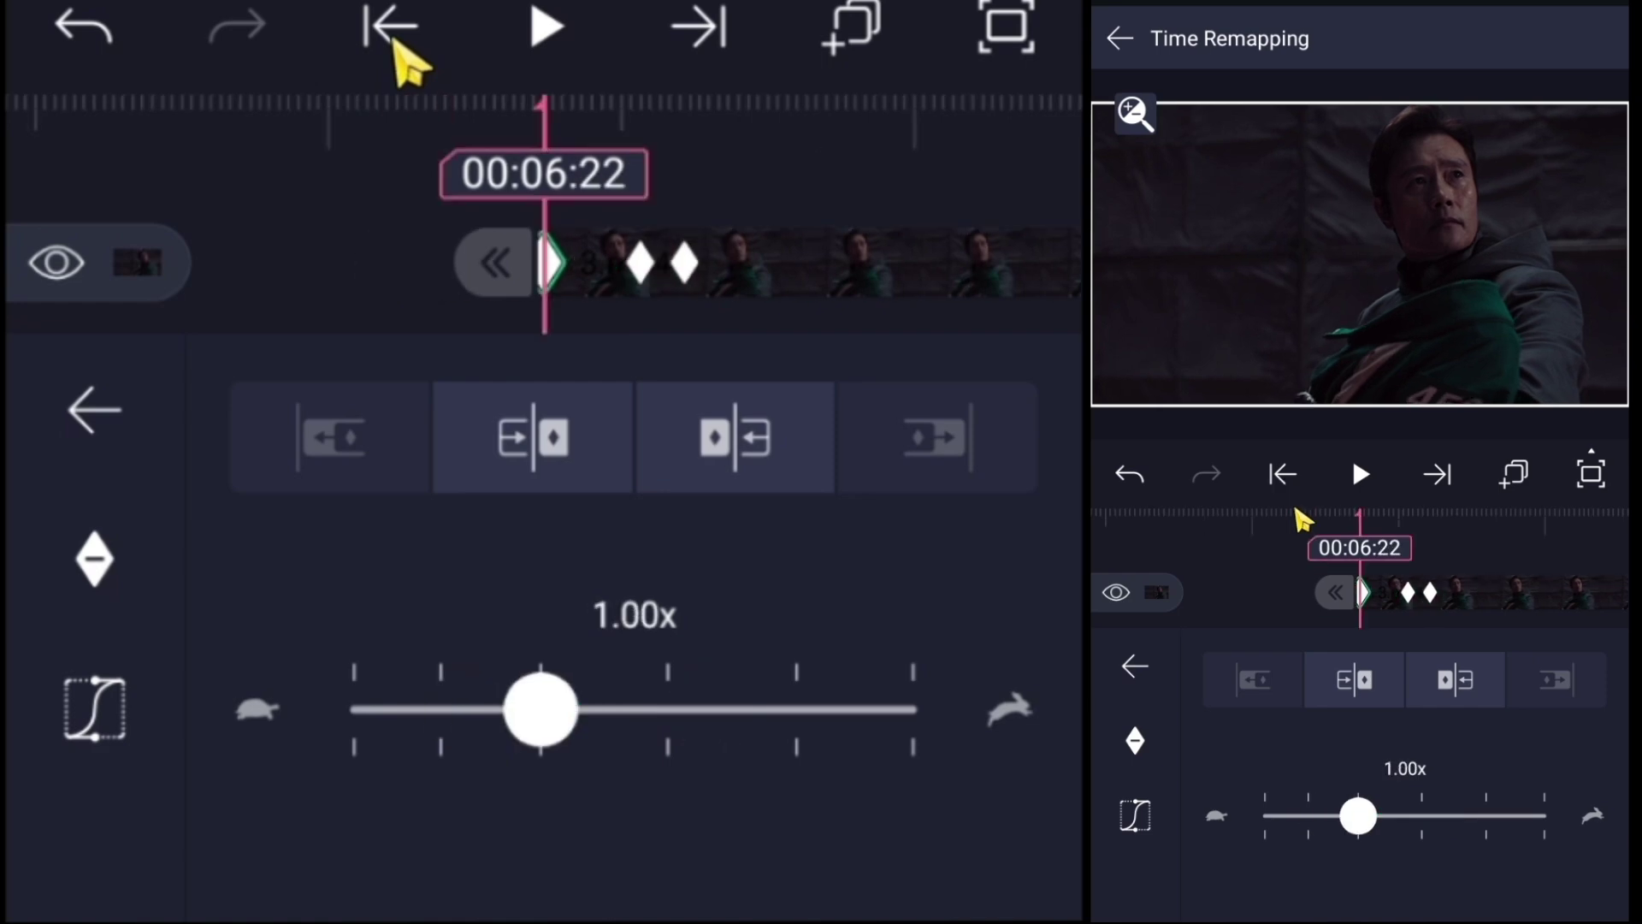
{"action": "left_click_drag", "start_coordinate": [542, 774], "coordinate": [756, 786]}
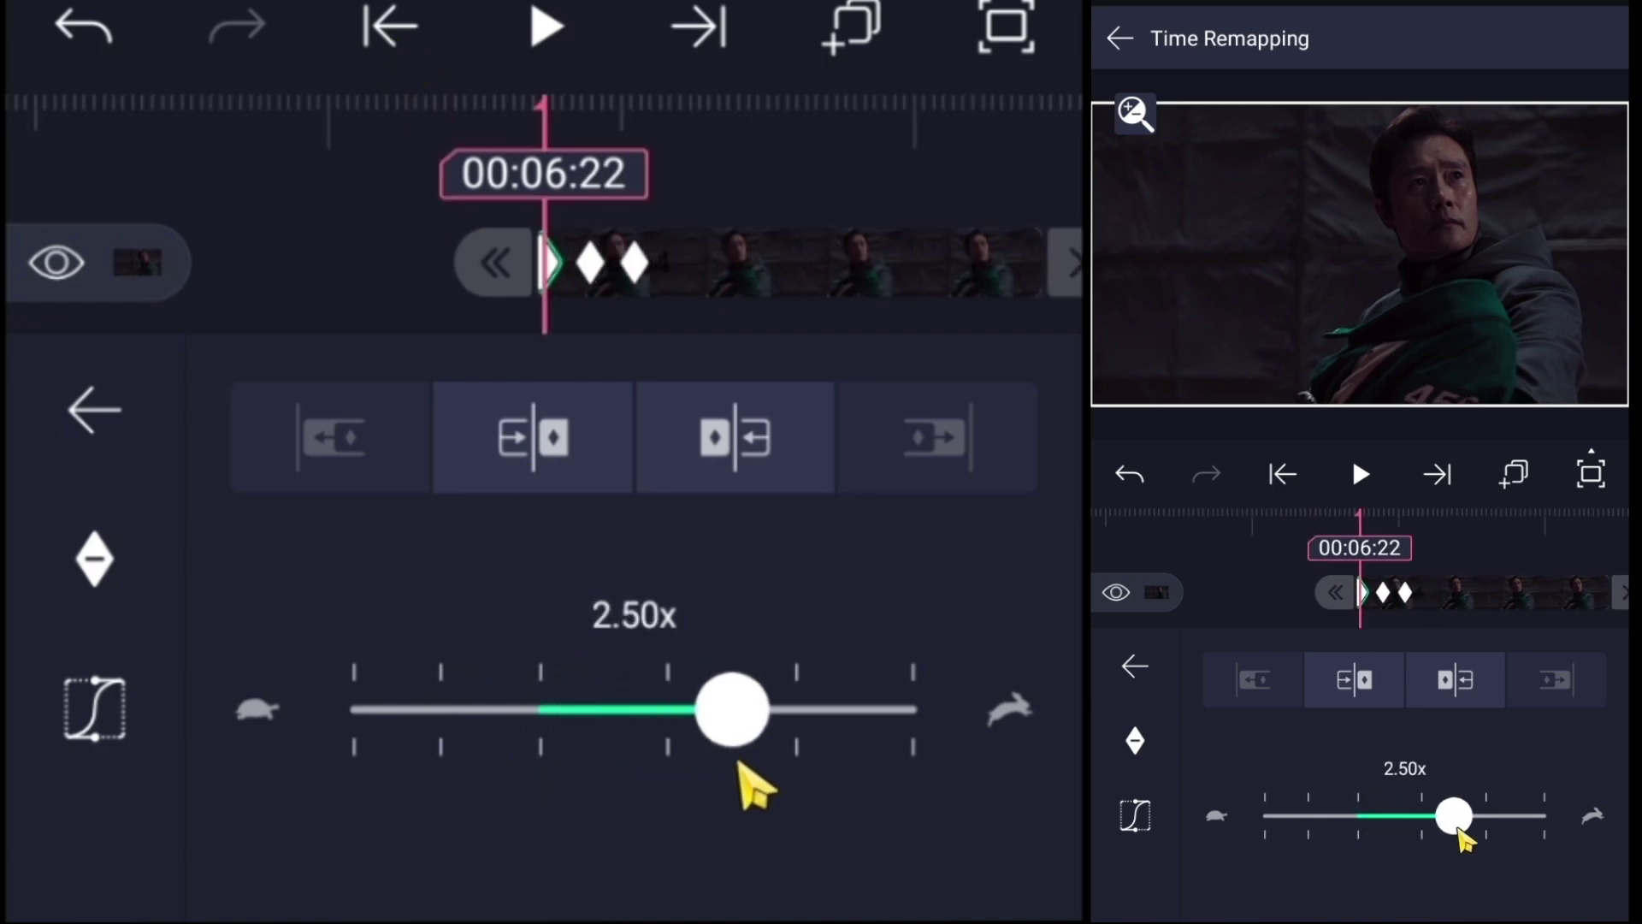
- Move the dark clip's last keyframe to its end near the next marker and the middle keyframe to about 00:07:03
{"action": "left_click_drag", "start_coordinate": [634, 267], "coordinate": [526, 332]}
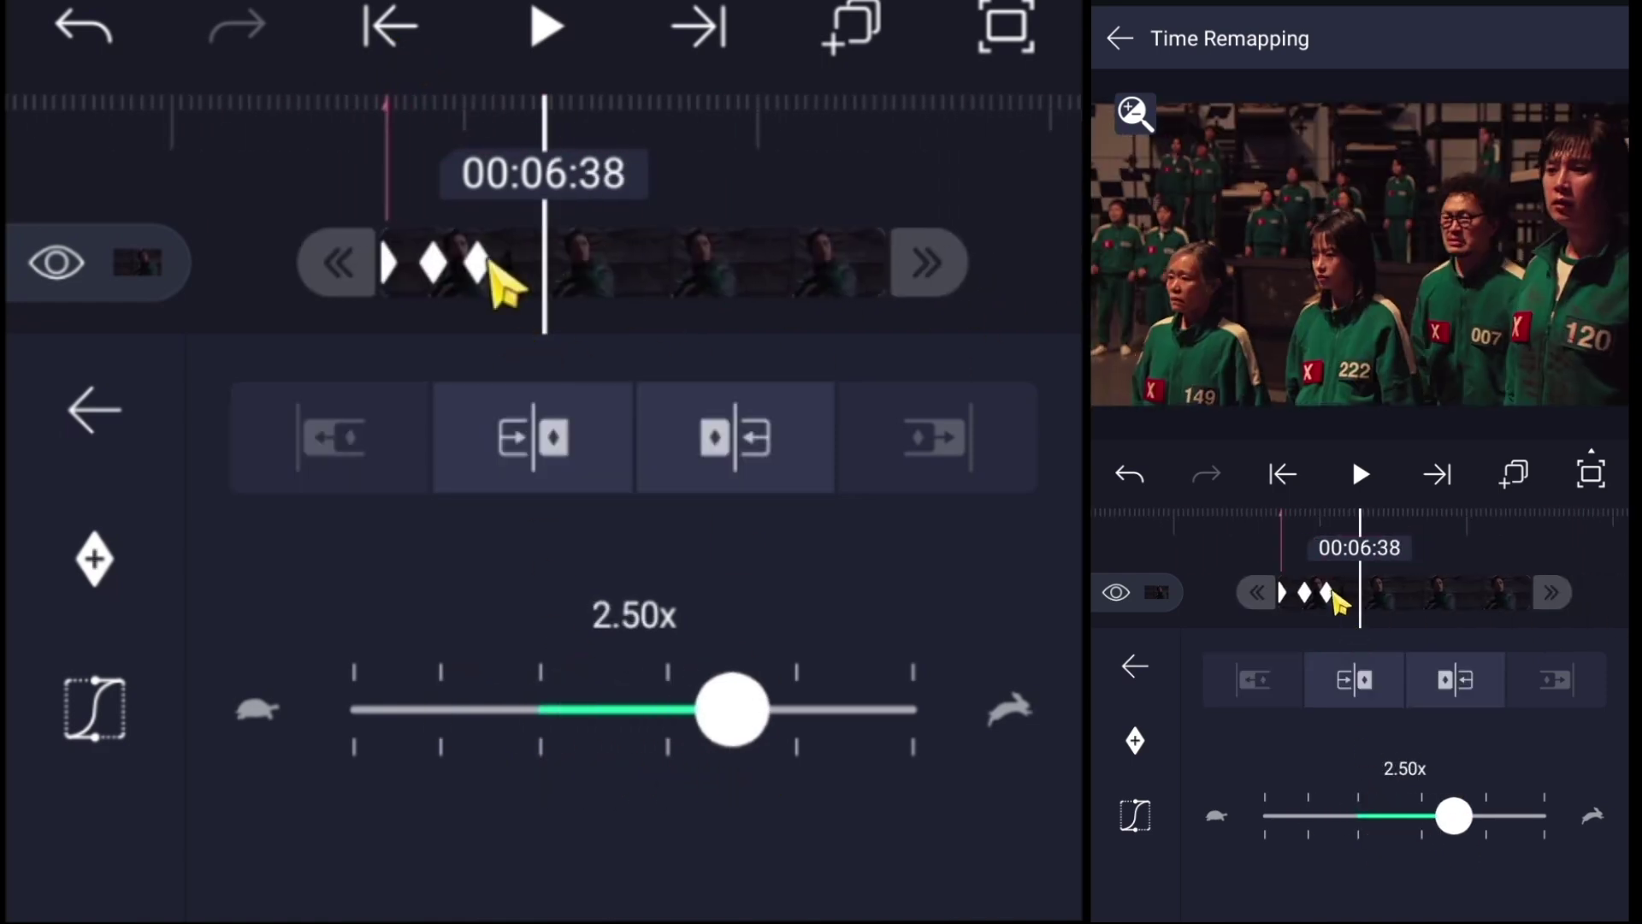
{"action": "left_click_drag", "start_coordinate": [485, 265], "coordinate": [875, 284]}
{"action": "left_click_drag", "start_coordinate": [438, 265], "coordinate": [725, 298]}
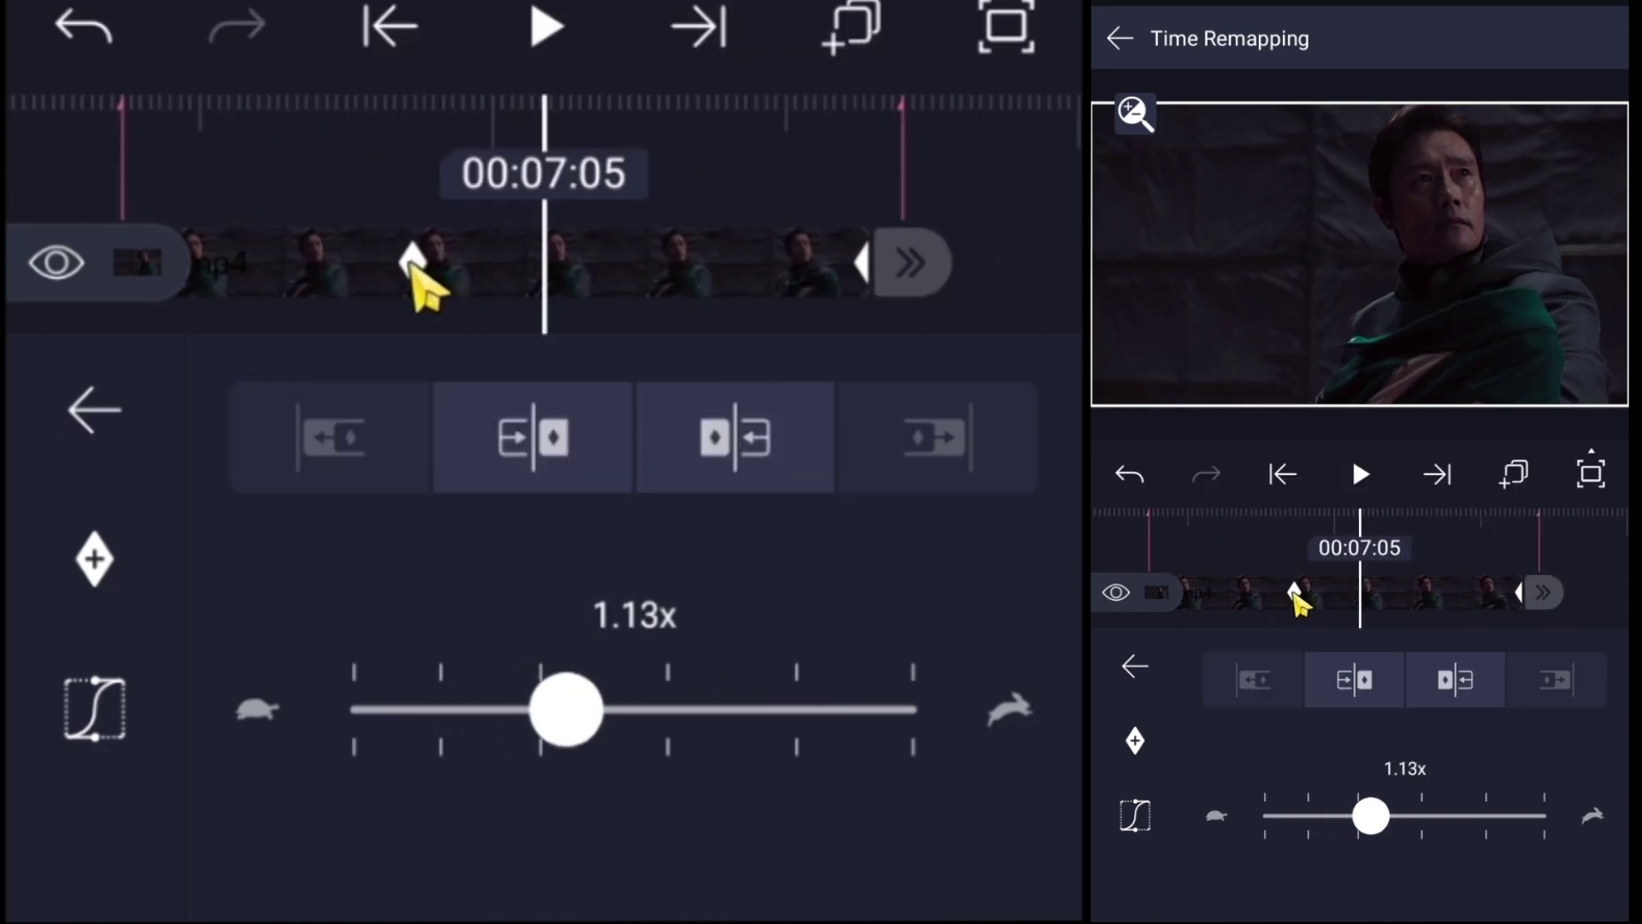
{"action": "left_click_drag", "start_coordinate": [417, 272], "coordinate": [550, 259]}
{"action": "left_click_drag", "start_coordinate": [668, 255], "coordinate": [762, 255]}
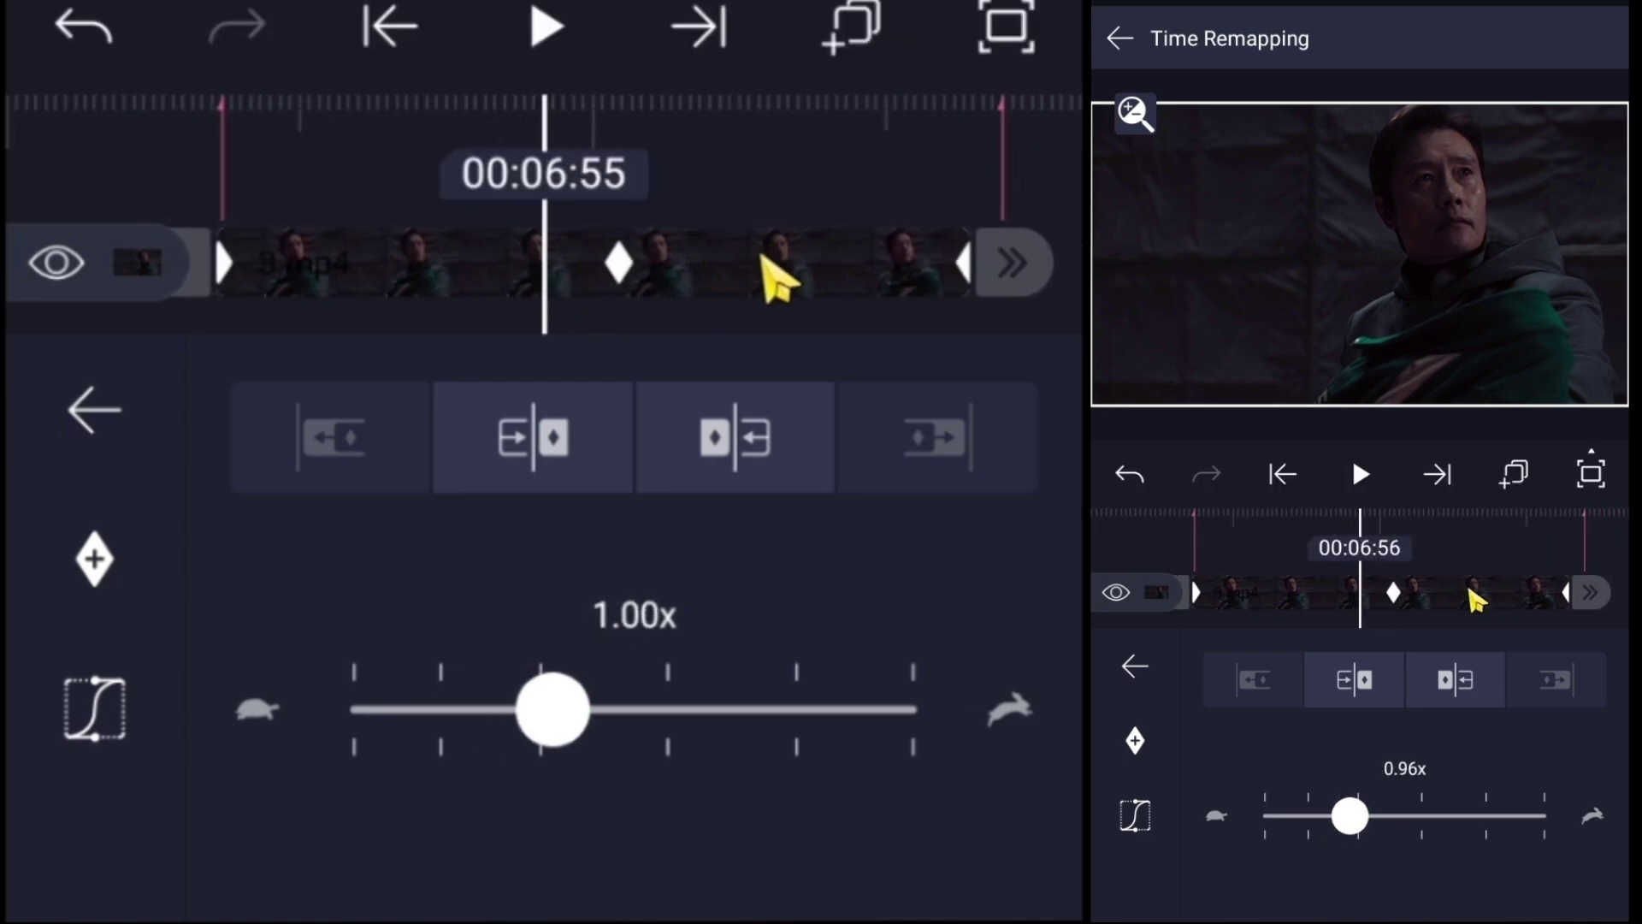
- Fine-tune the dark clip's first, middle and last keyframe speeds to 2.40x, 0.60x and 2.30x so it ends on the 00:07:42 marker
{"action": "left_click", "coordinate": [719, 47]}
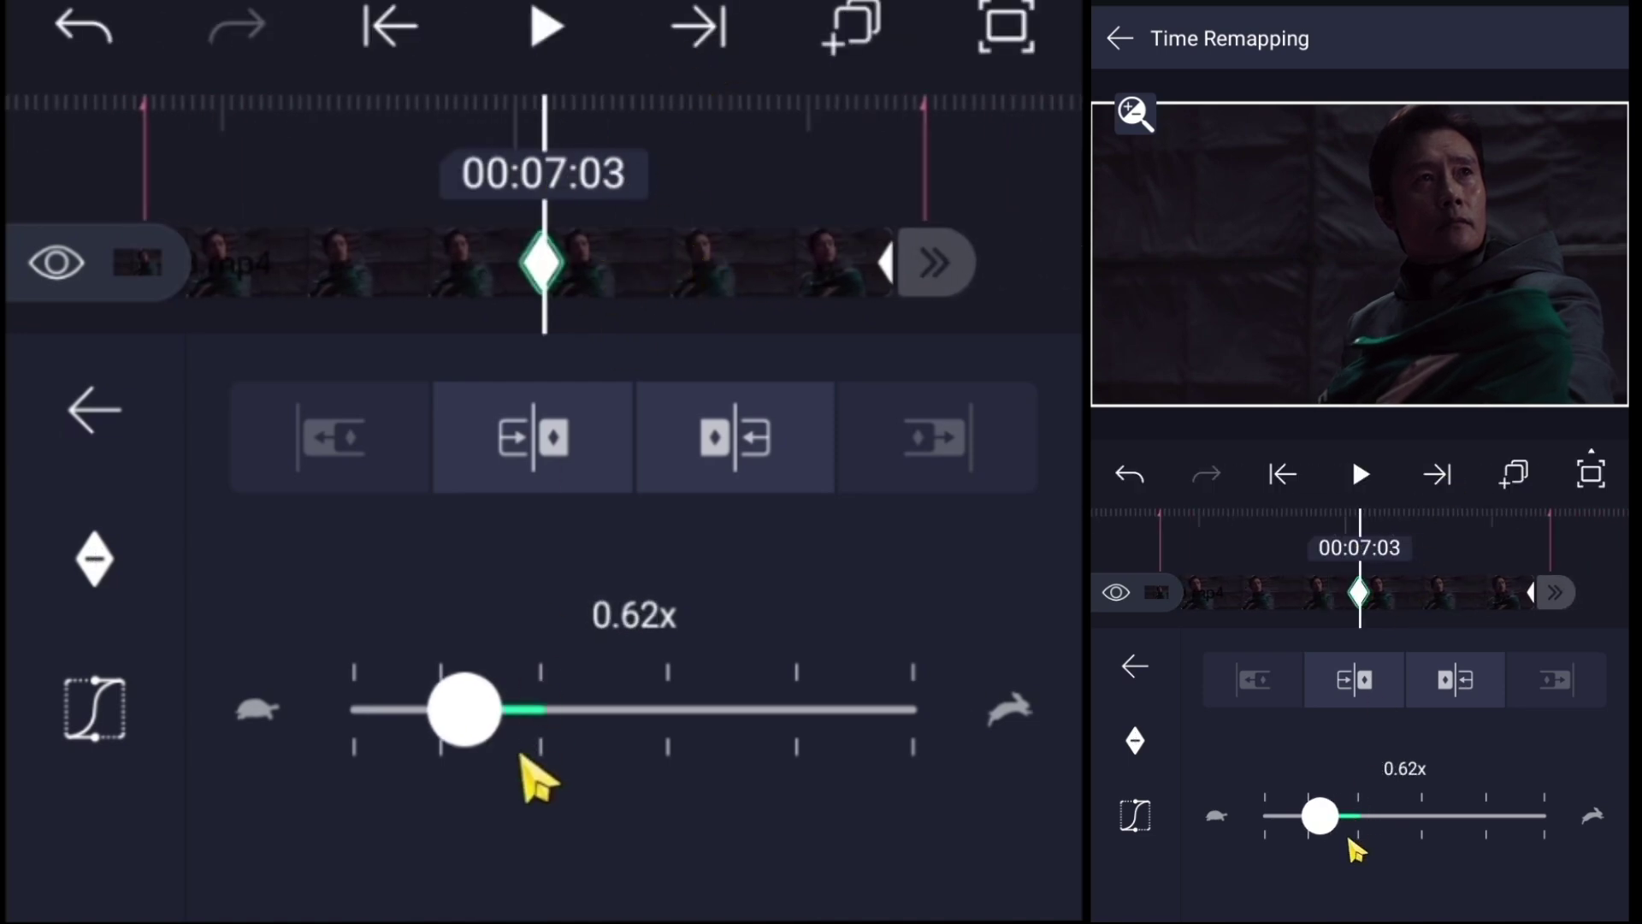
{"action": "left_click_drag", "start_coordinate": [476, 715], "coordinate": [492, 731]}
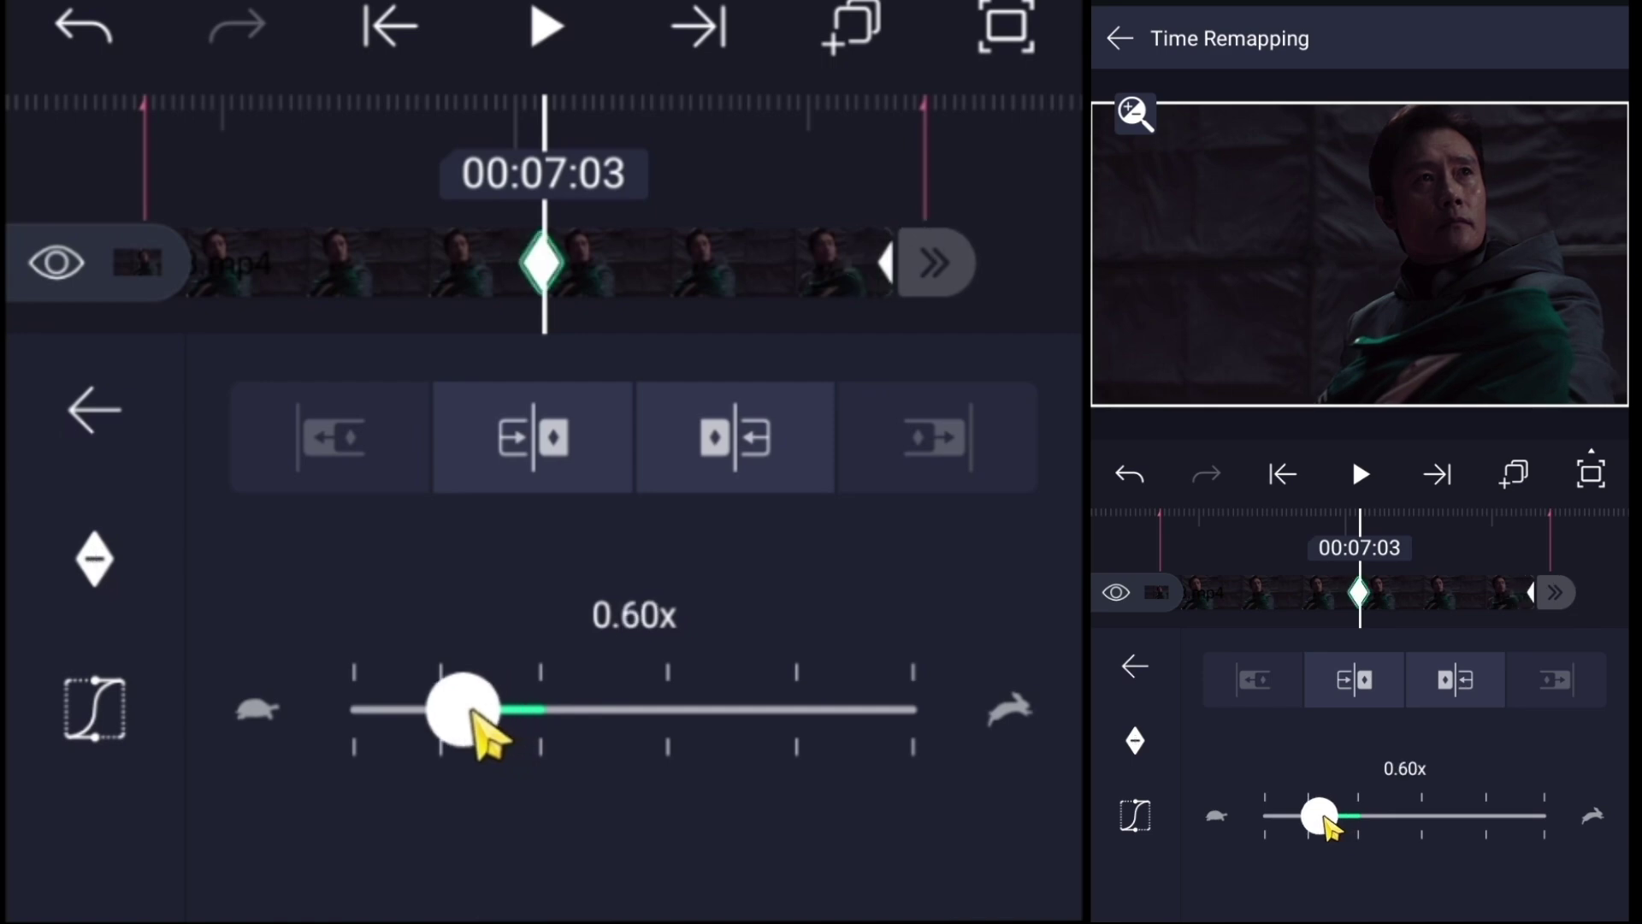
{"action": "left_click", "coordinate": [390, 30]}
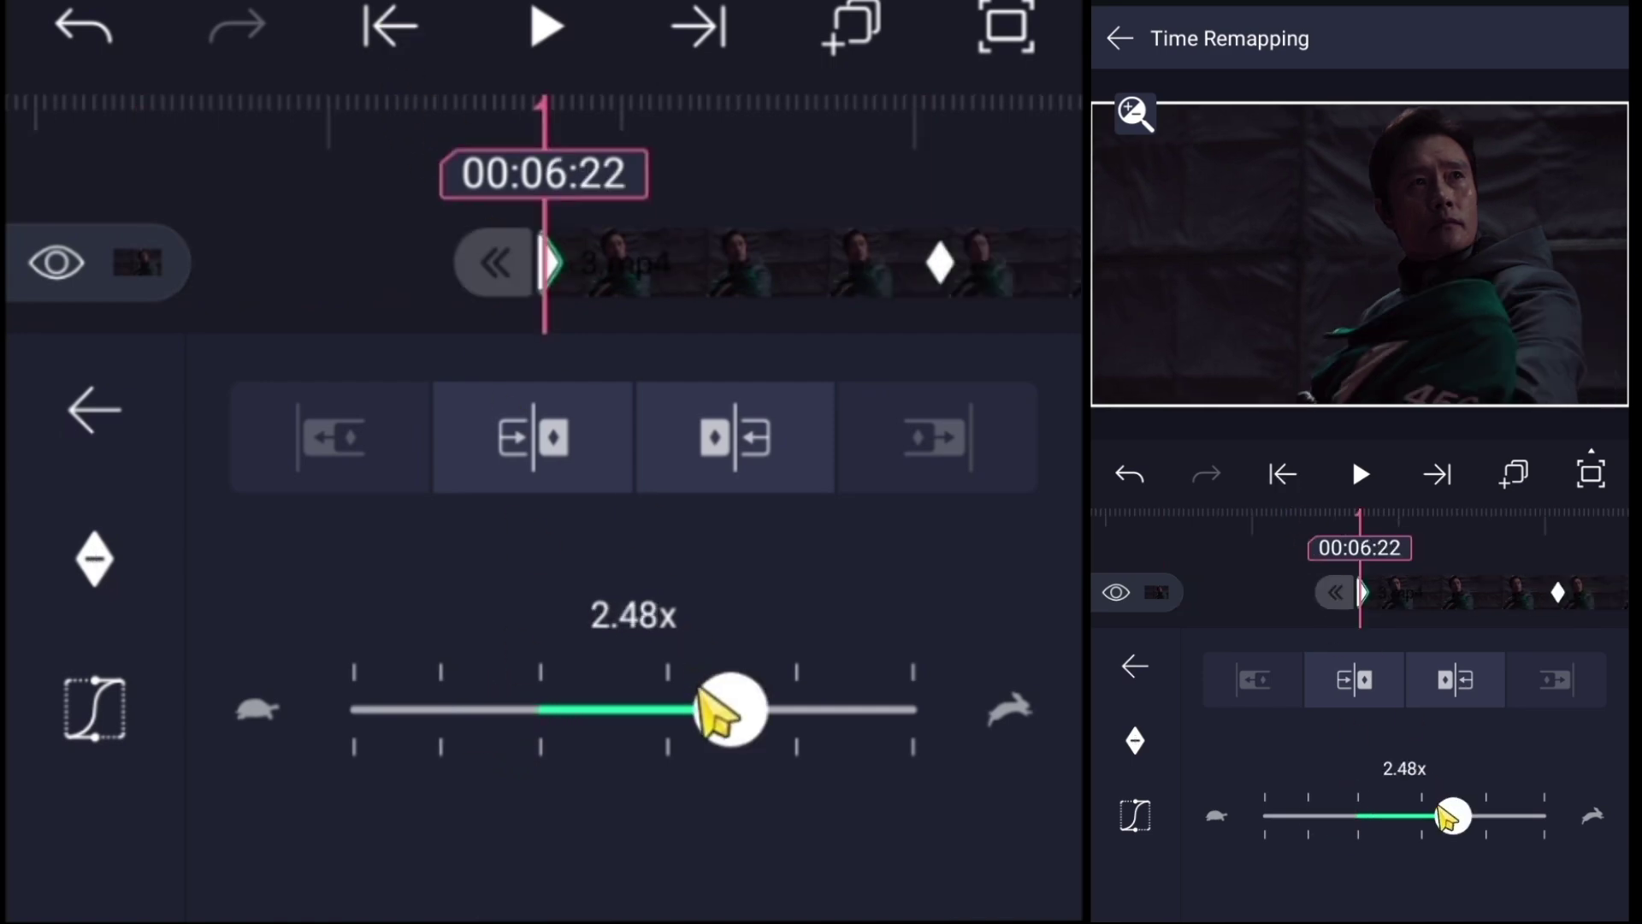
{"action": "left_click_drag", "start_coordinate": [724, 708], "coordinate": [686, 708]}
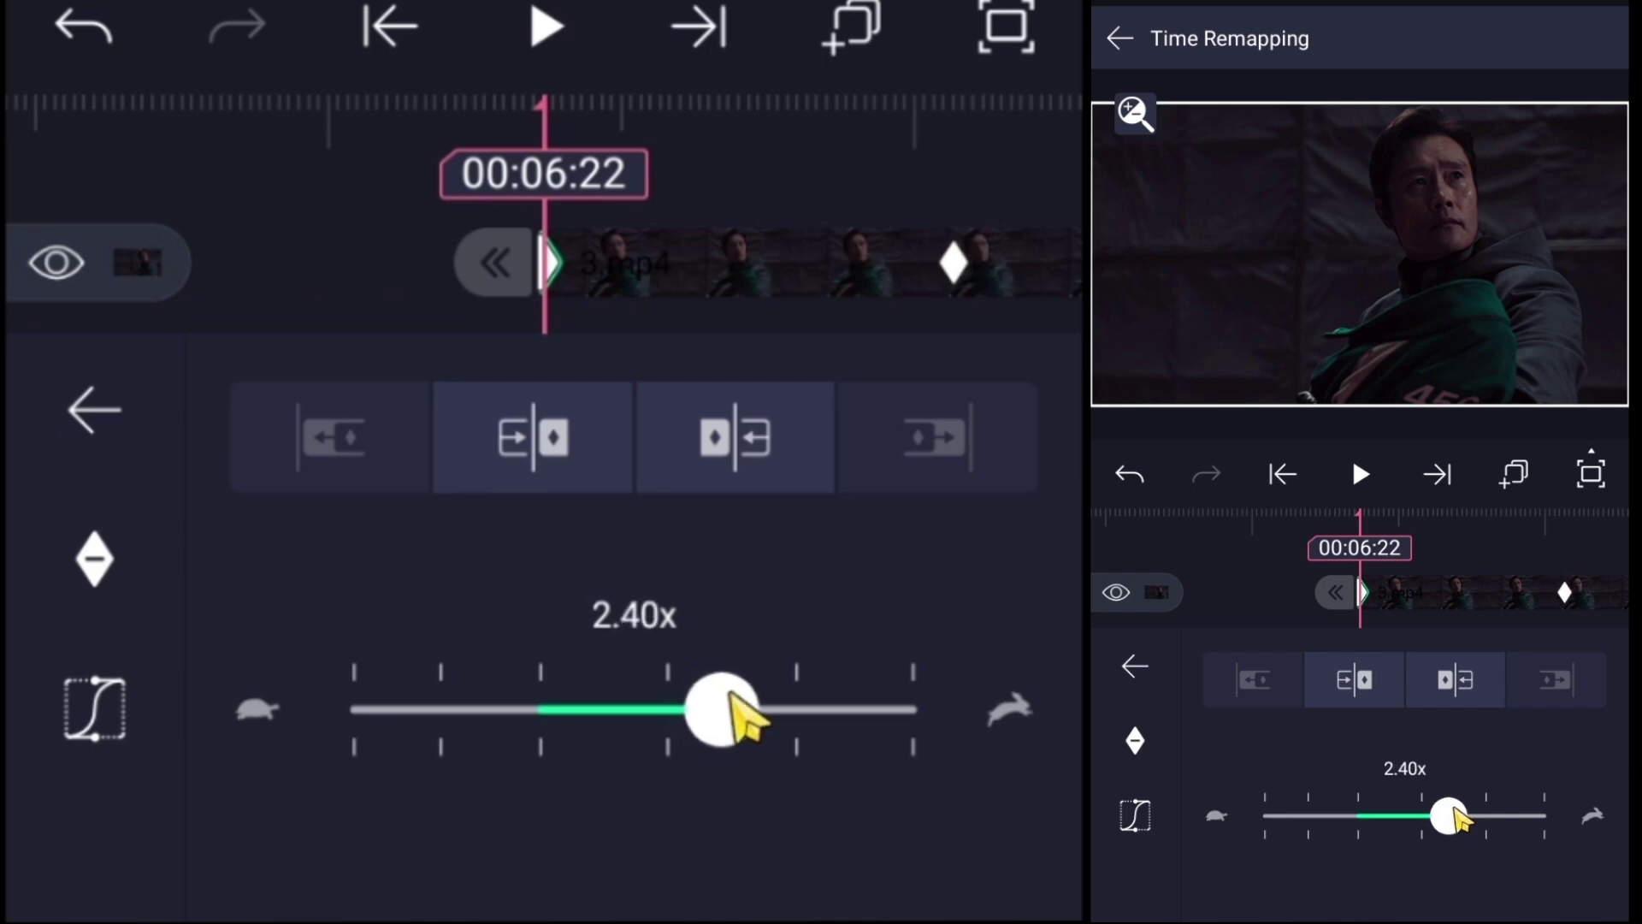
{"action": "left_click", "coordinate": [721, 45]}
{"action": "left_click", "coordinate": [721, 44]}
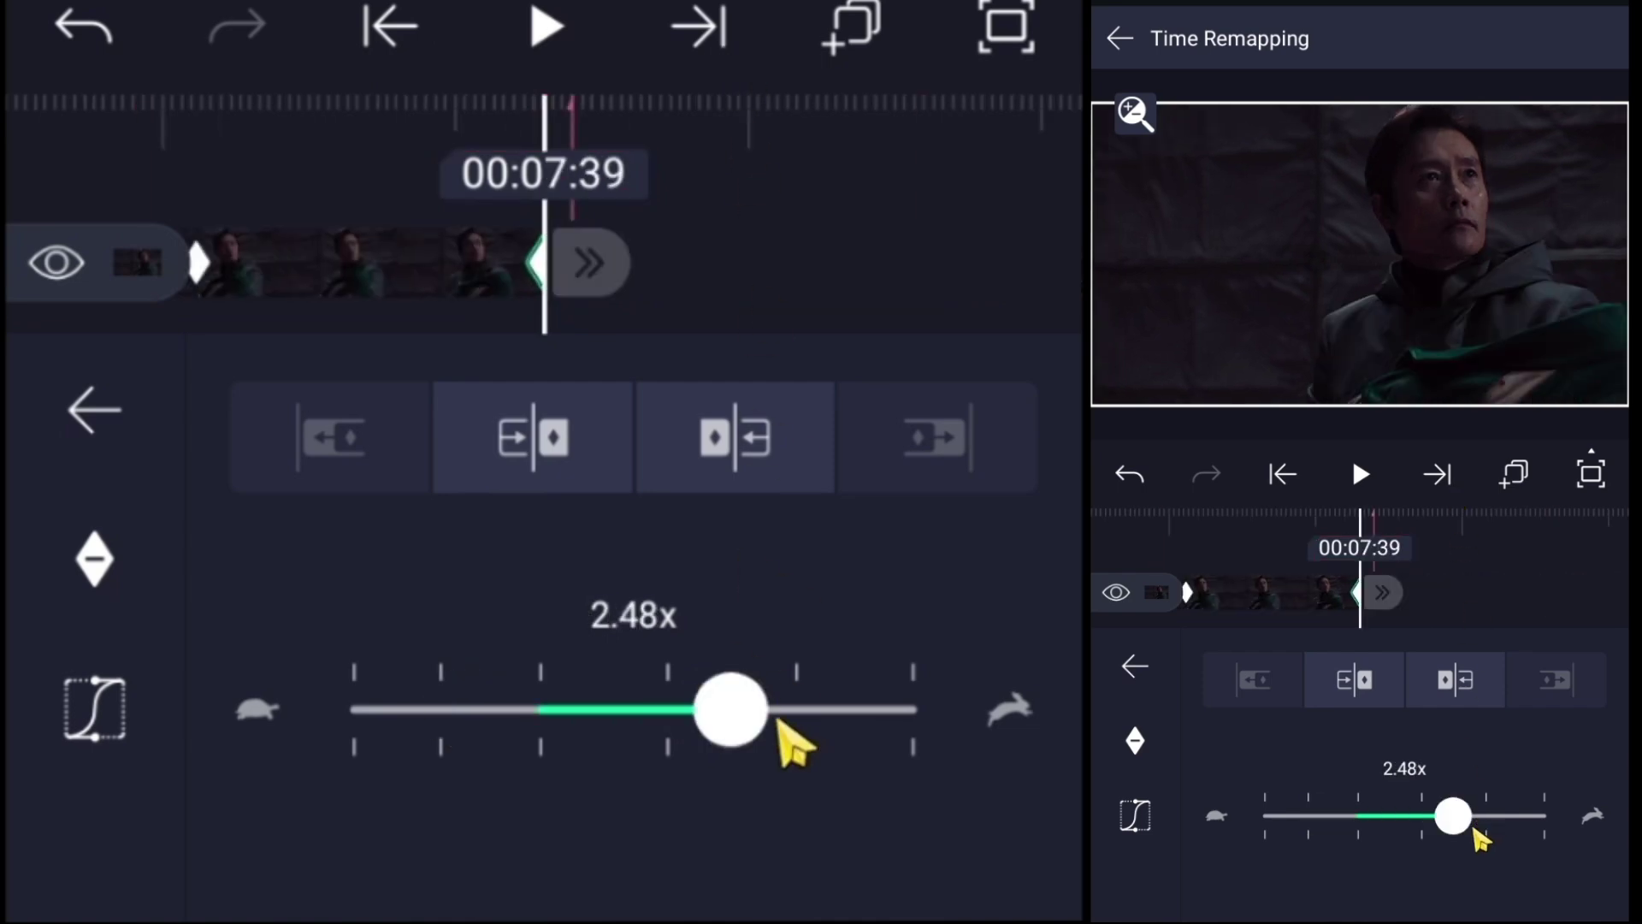
{"action": "left_click_drag", "start_coordinate": [722, 718], "coordinate": [714, 719]}
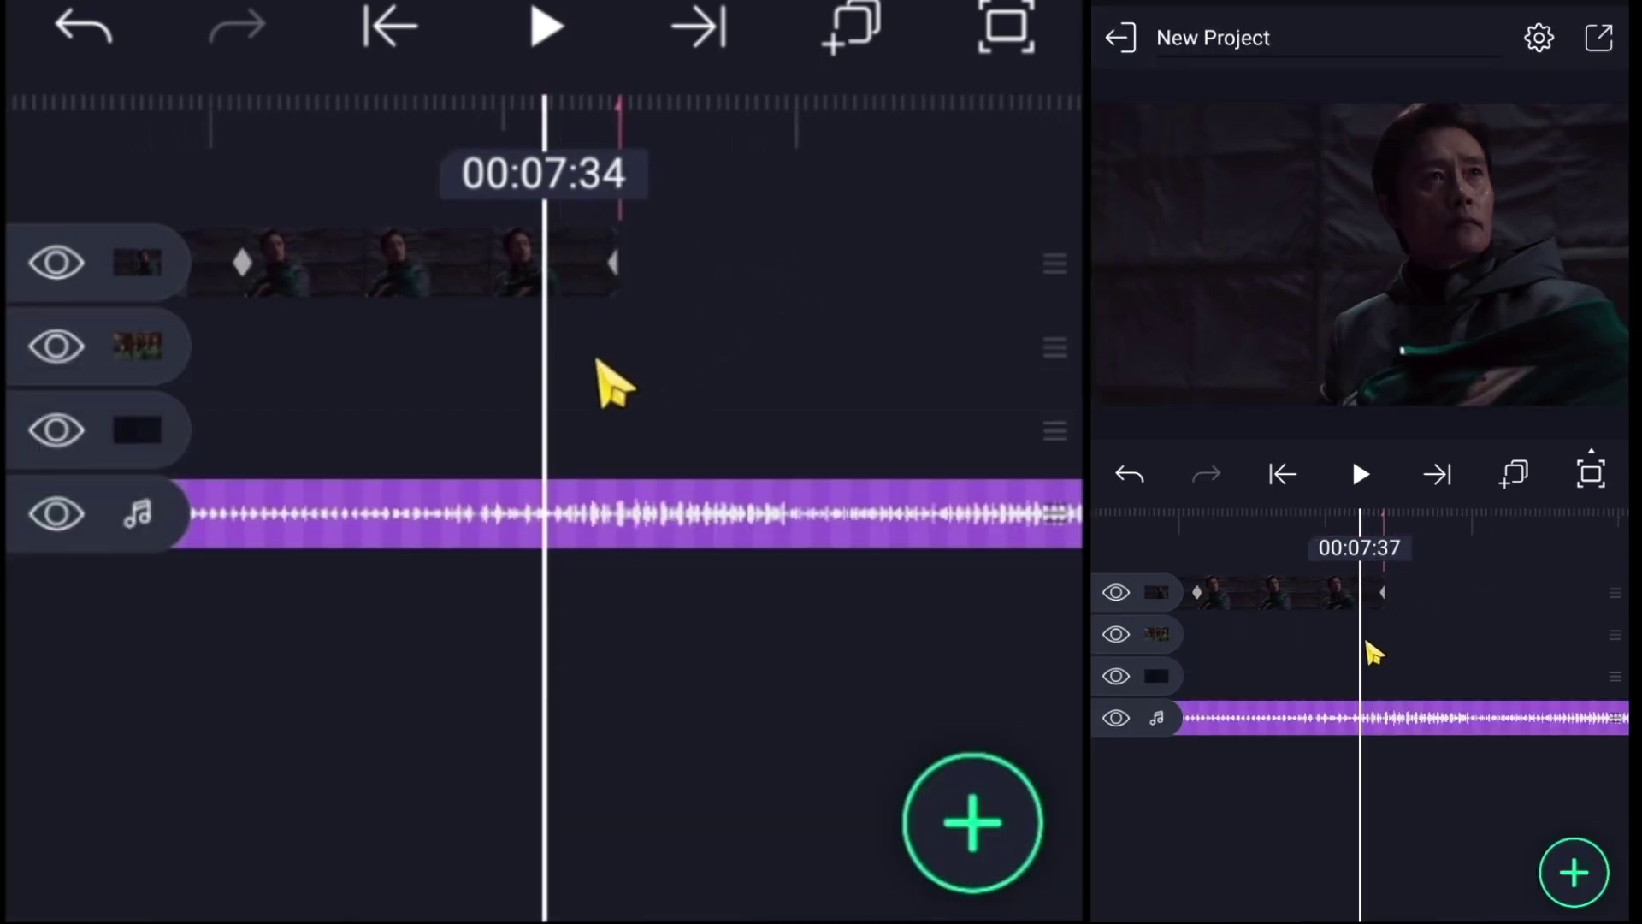
- Return to the main timeline, insert 4.mp4 from the media library at the 00:07:42 marker and select it
{"action": "left_click_drag", "start_coordinate": [1366, 641], "coordinate": [1343, 616]}
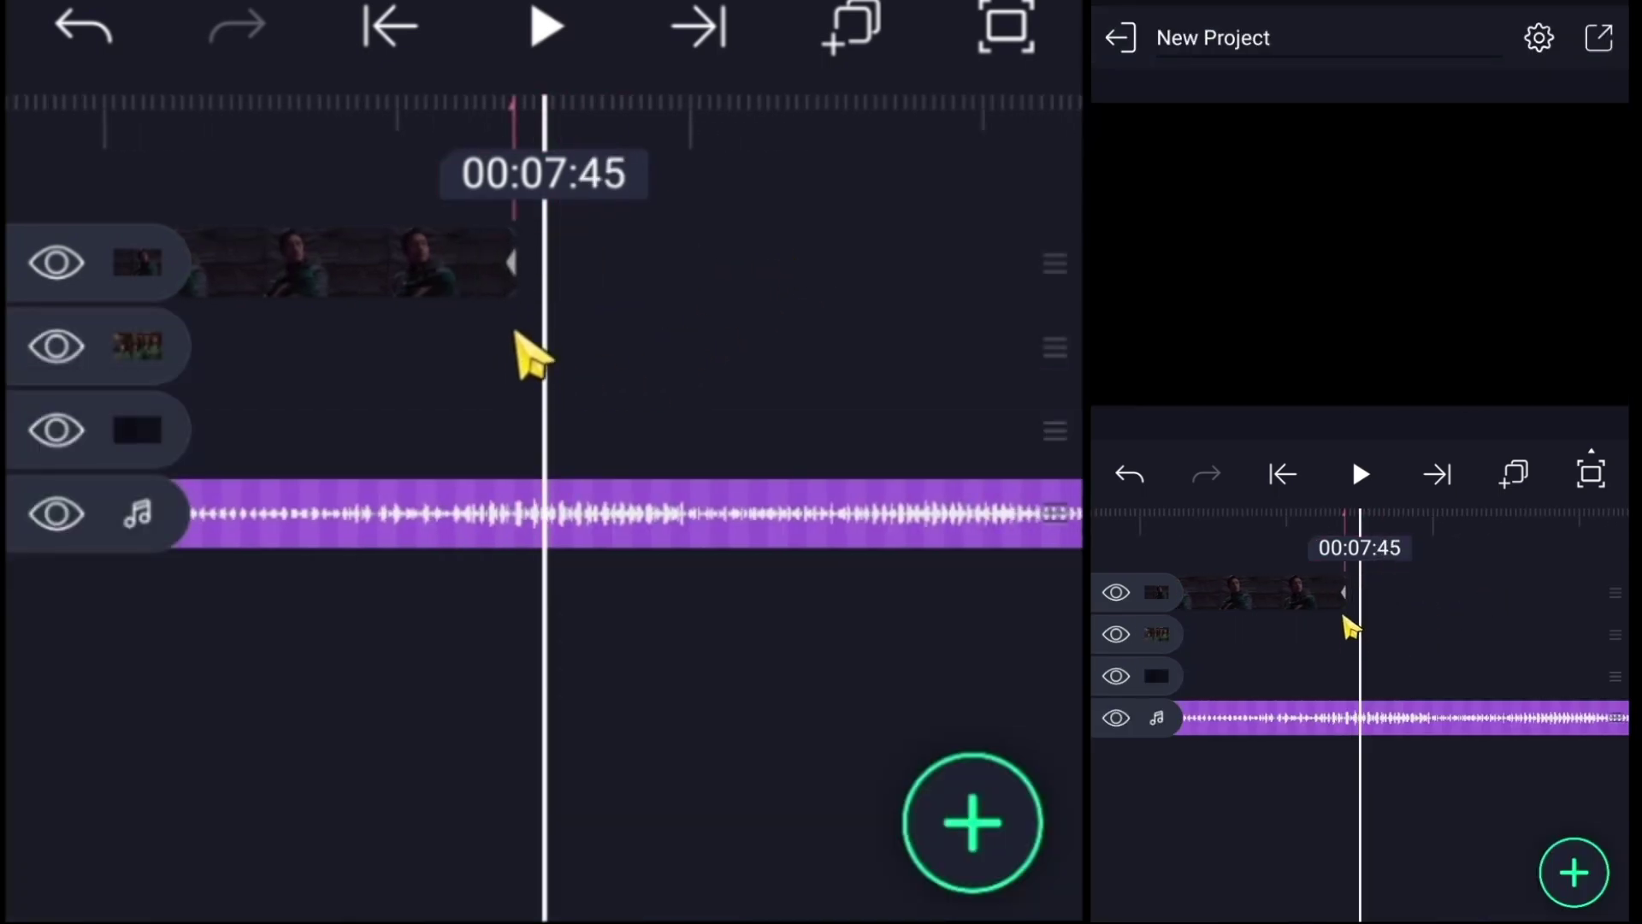
{"action": "left_click", "coordinate": [1274, 479]}
{"action": "left_click", "coordinate": [1571, 889]}
{"action": "left_click", "coordinate": [1251, 651]}
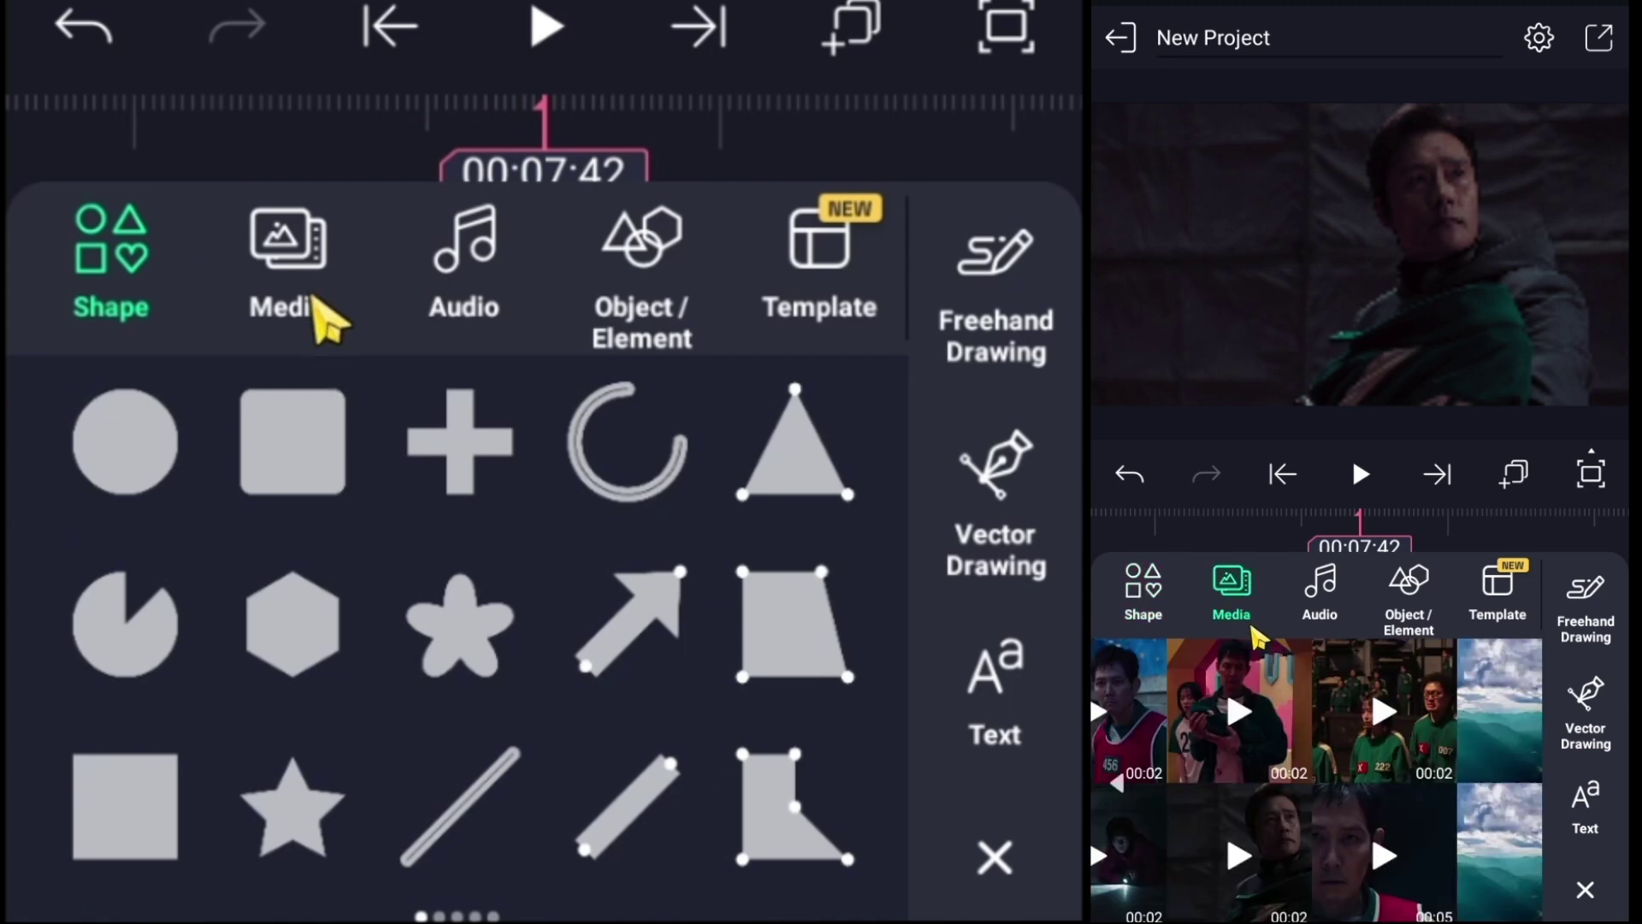
{"action": "left_click", "coordinate": [1359, 718]}
{"action": "left_click", "coordinate": [1406, 603]}
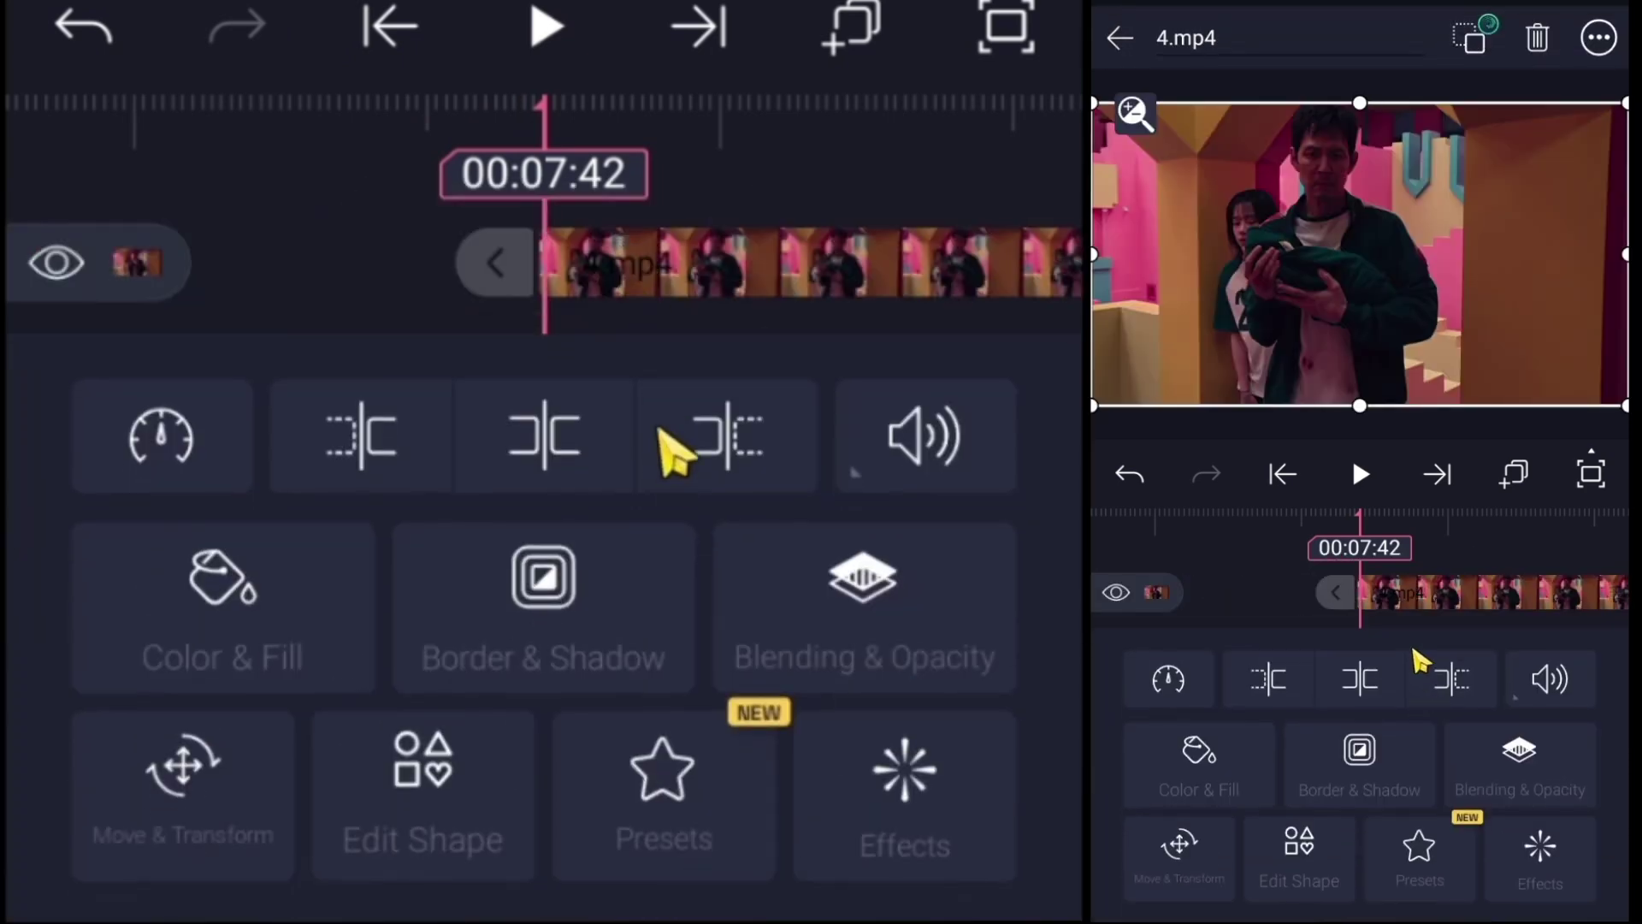
- Open time remapping for 4.mp4 and add three speed keyframes between its start and 00:07:49
{"action": "left_click", "coordinate": [1173, 683]}
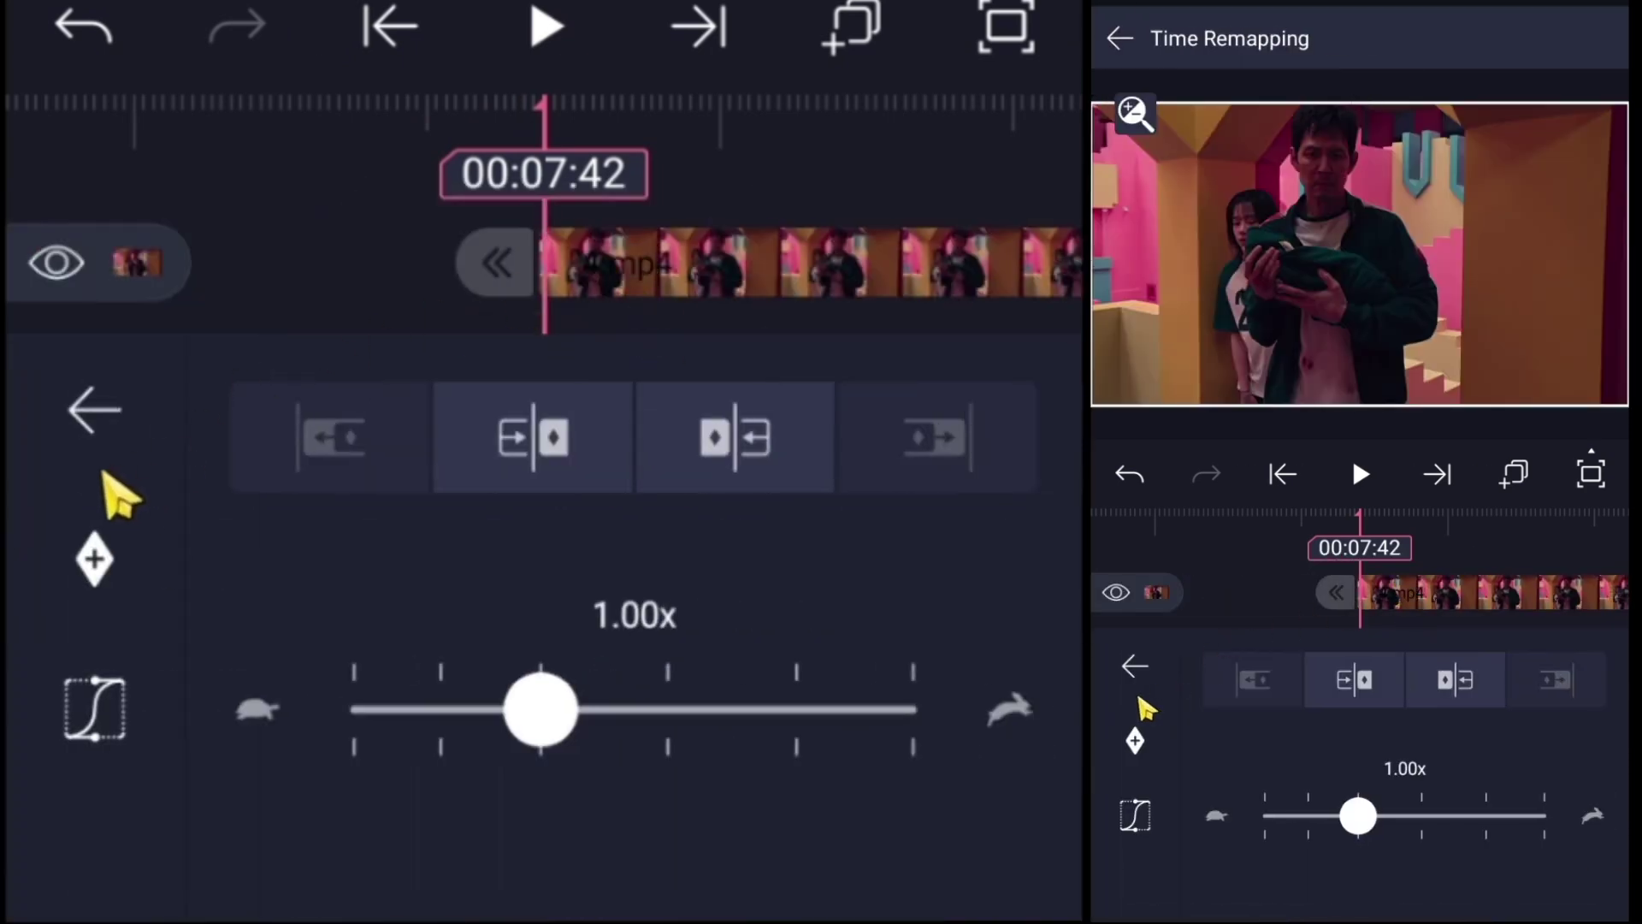
{"action": "left_click_drag", "start_coordinate": [1458, 582], "coordinate": [1291, 487]}
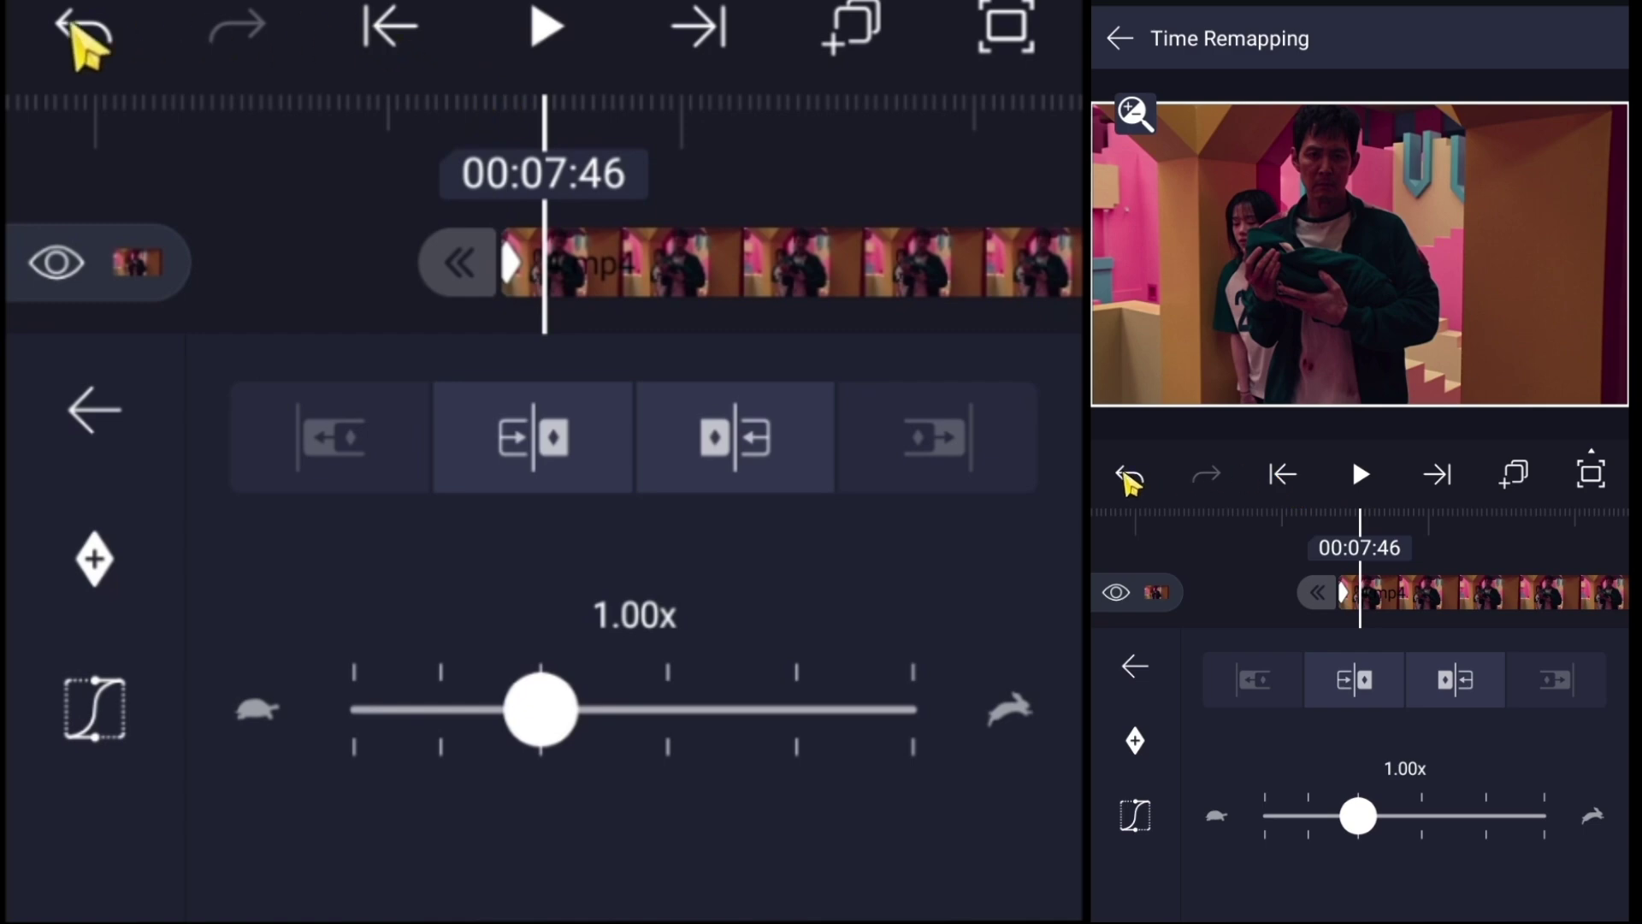
{"action": "left_click_drag", "start_coordinate": [1484, 586], "coordinate": [1247, 697]}
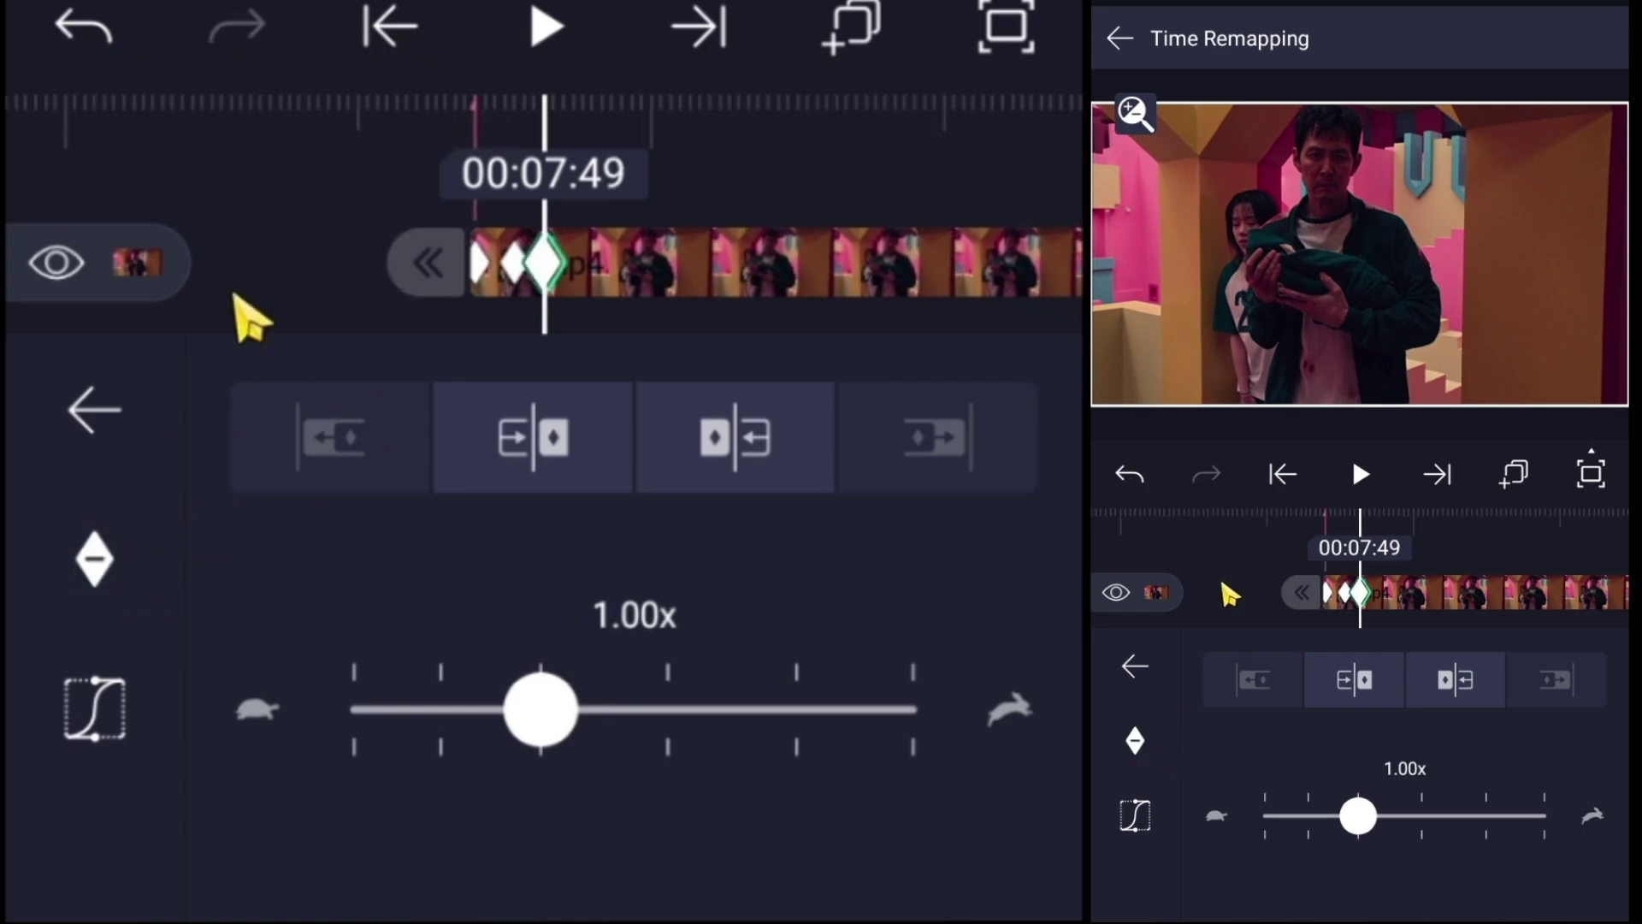
- Speed up 4.mp4's outer keyframes, with the last one at the clip's end and the middle one at about 00:08:10
{"action": "left_click", "coordinate": [1286, 481]}
{"action": "left_click_drag", "start_coordinate": [1360, 817], "coordinate": [1454, 815]}
{"action": "left_click", "coordinate": [1437, 474]}
{"action": "left_click_drag", "start_coordinate": [1343, 594], "coordinate": [1425, 608]}
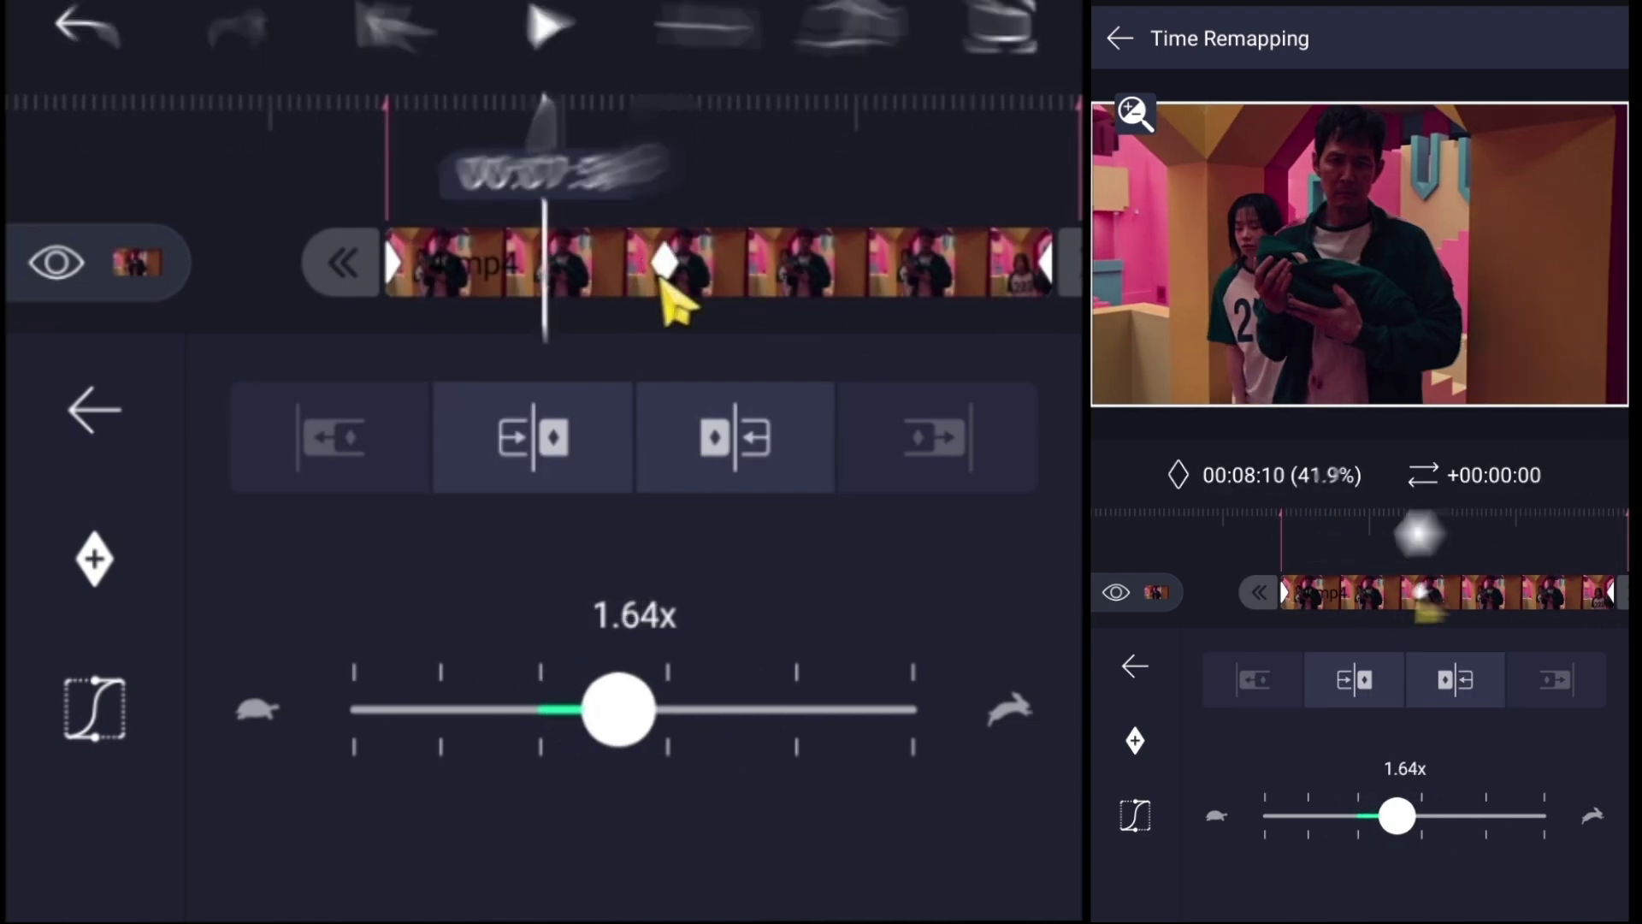
- Fine-tune 4.mp4's keyframe speed so the clip ends on the 00:08:53 marker
{"action": "left_click_drag", "start_coordinate": [1394, 818], "coordinate": [1477, 813]}
{"action": "left_click", "coordinate": [1378, 596]}
{"action": "left_click", "coordinate": [1437, 474]}
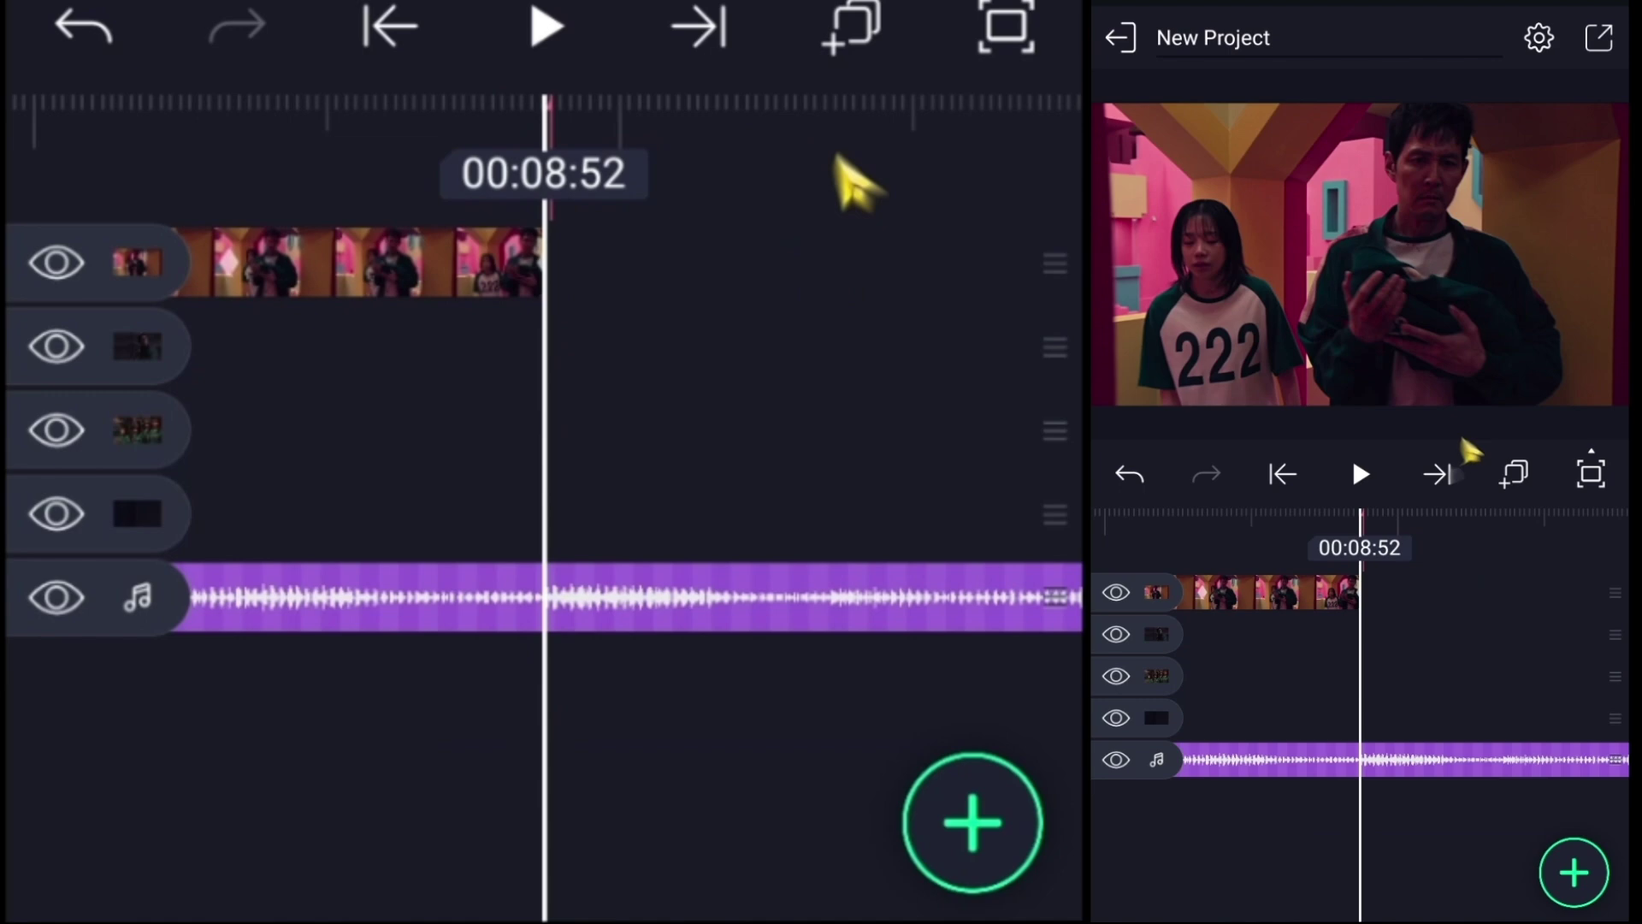
- Insert 5.mp4 at the 00:08:53 marker and set speed keyframes at its start, middle and end with fast outer speeds
{"action": "left_click", "coordinate": [1574, 872]}
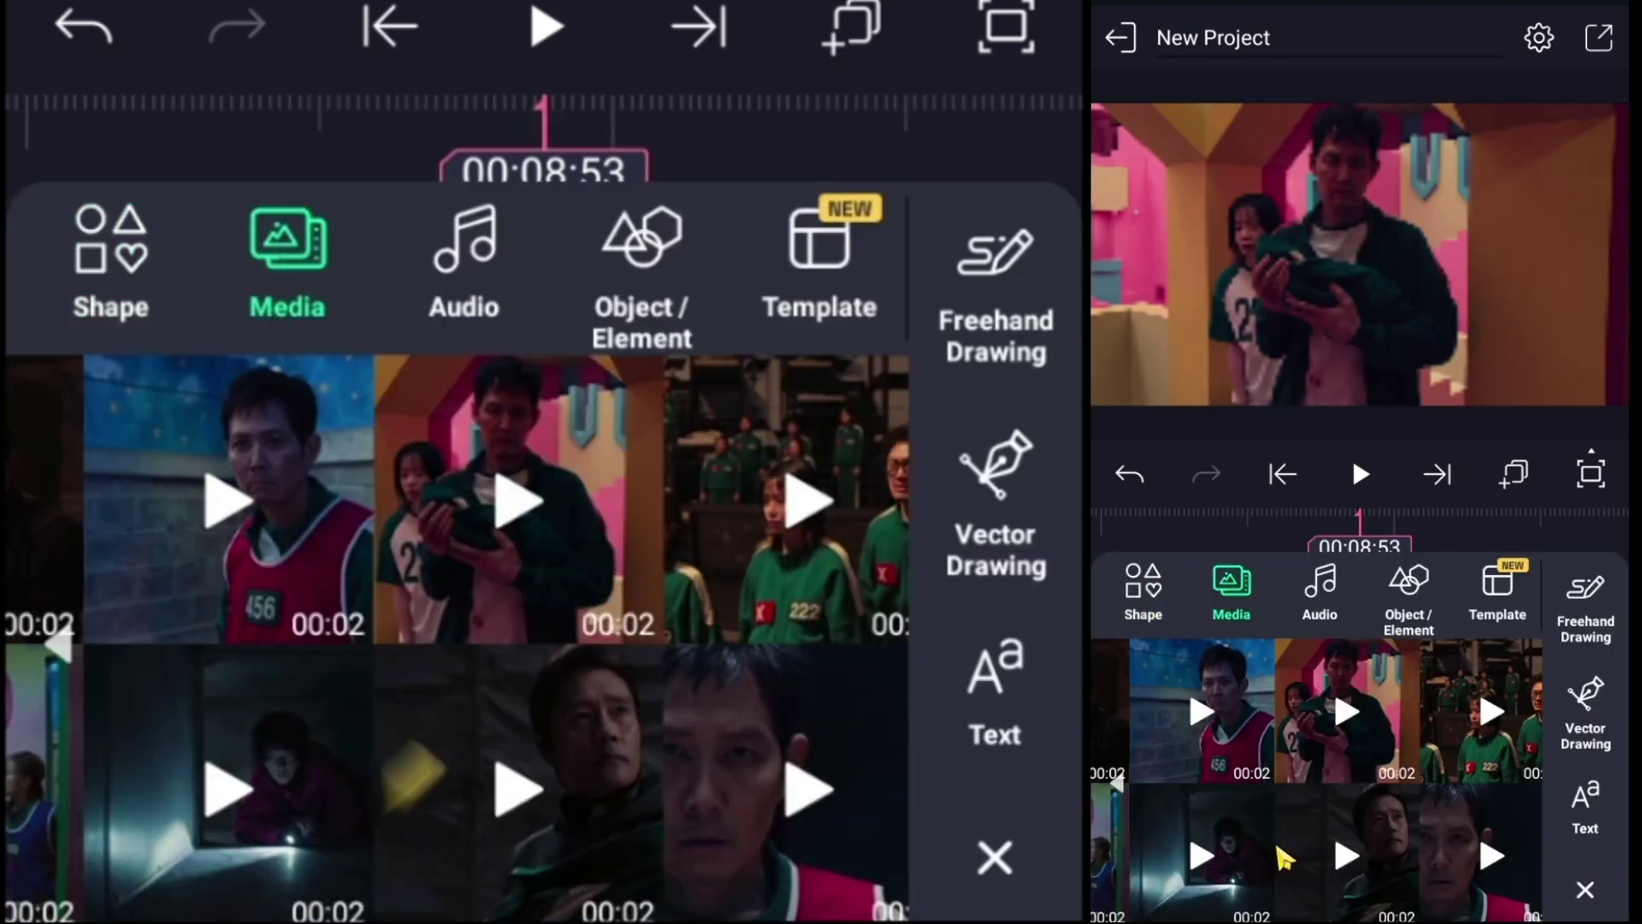
{"action": "left_click", "coordinate": [1333, 689]}
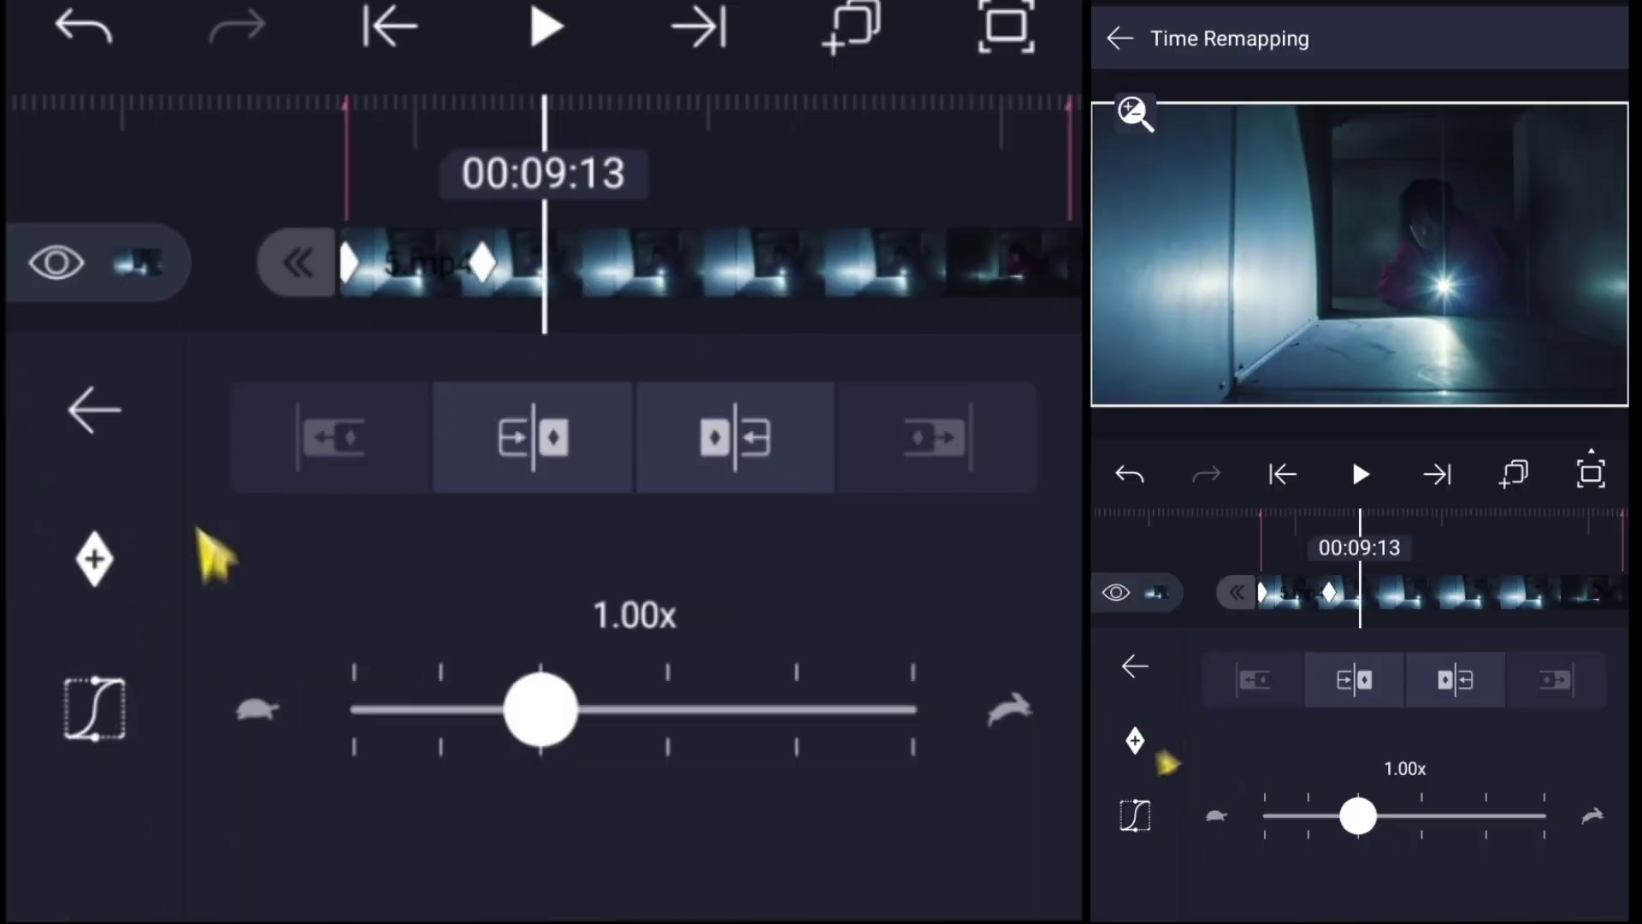
{"action": "left_click_drag", "start_coordinate": [540, 709], "coordinate": [732, 709]}
{"action": "left_click", "coordinate": [347, 262]}
{"action": "left_click_drag", "start_coordinate": [655, 274], "coordinate": [752, 303]}
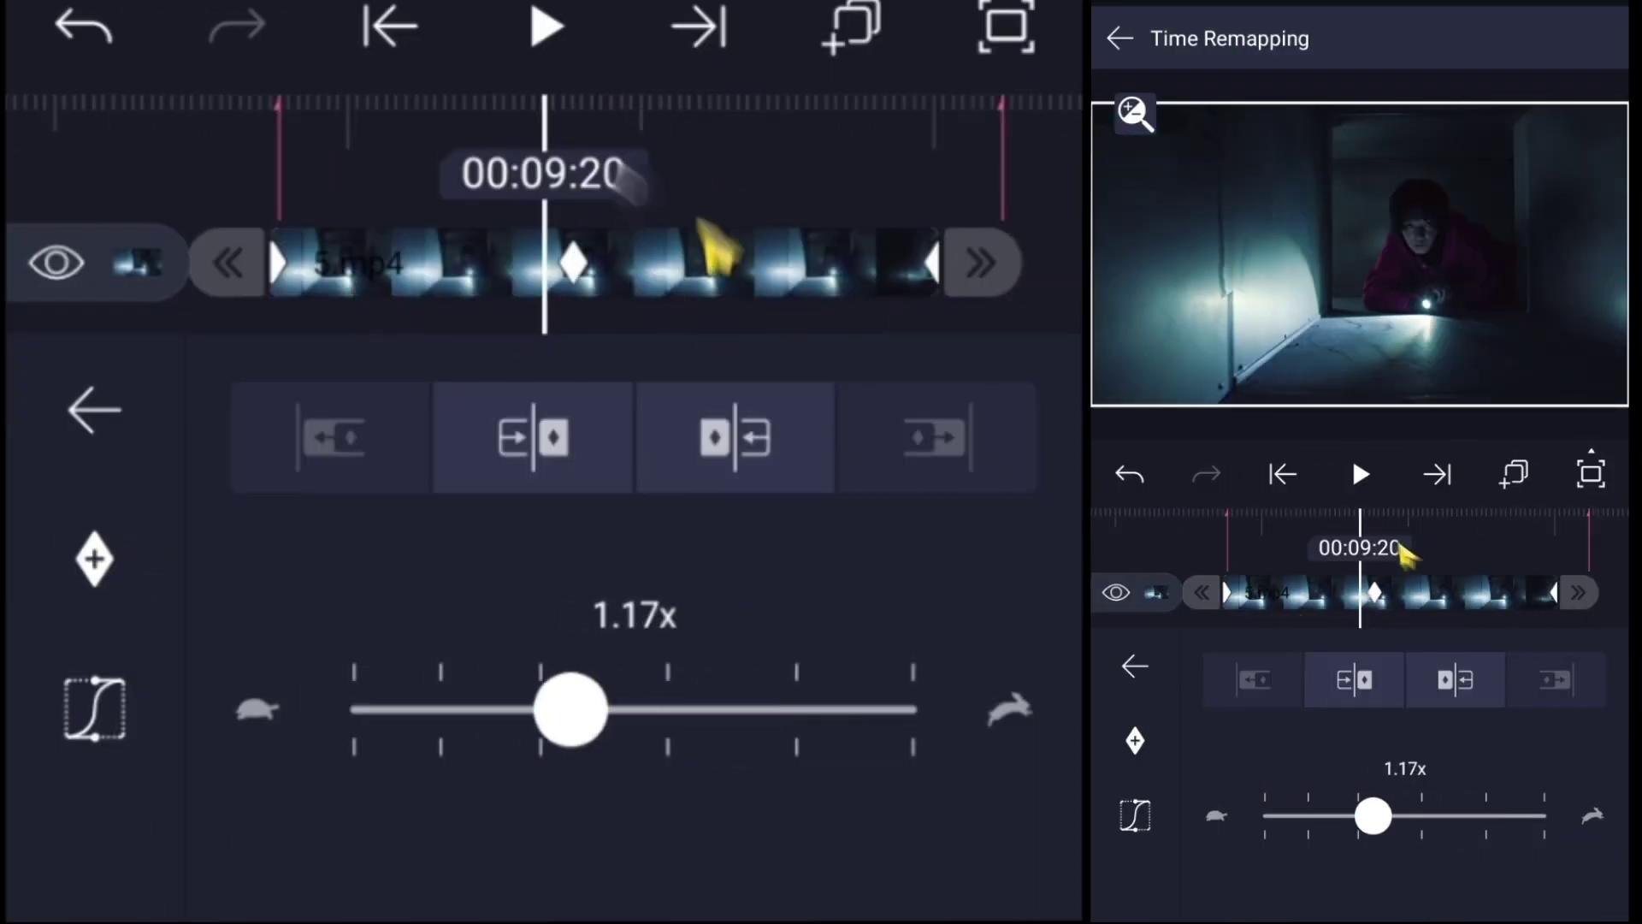
- Slow 5.mp4's middle keyframe to about 0.65x so the clip reaches the next beat marker
{"action": "left_click", "coordinate": [1446, 473]}
{"action": "left_click", "coordinate": [1287, 475]}
{"action": "left_click_drag", "start_coordinate": [1365, 815], "coordinate": [1336, 817]}
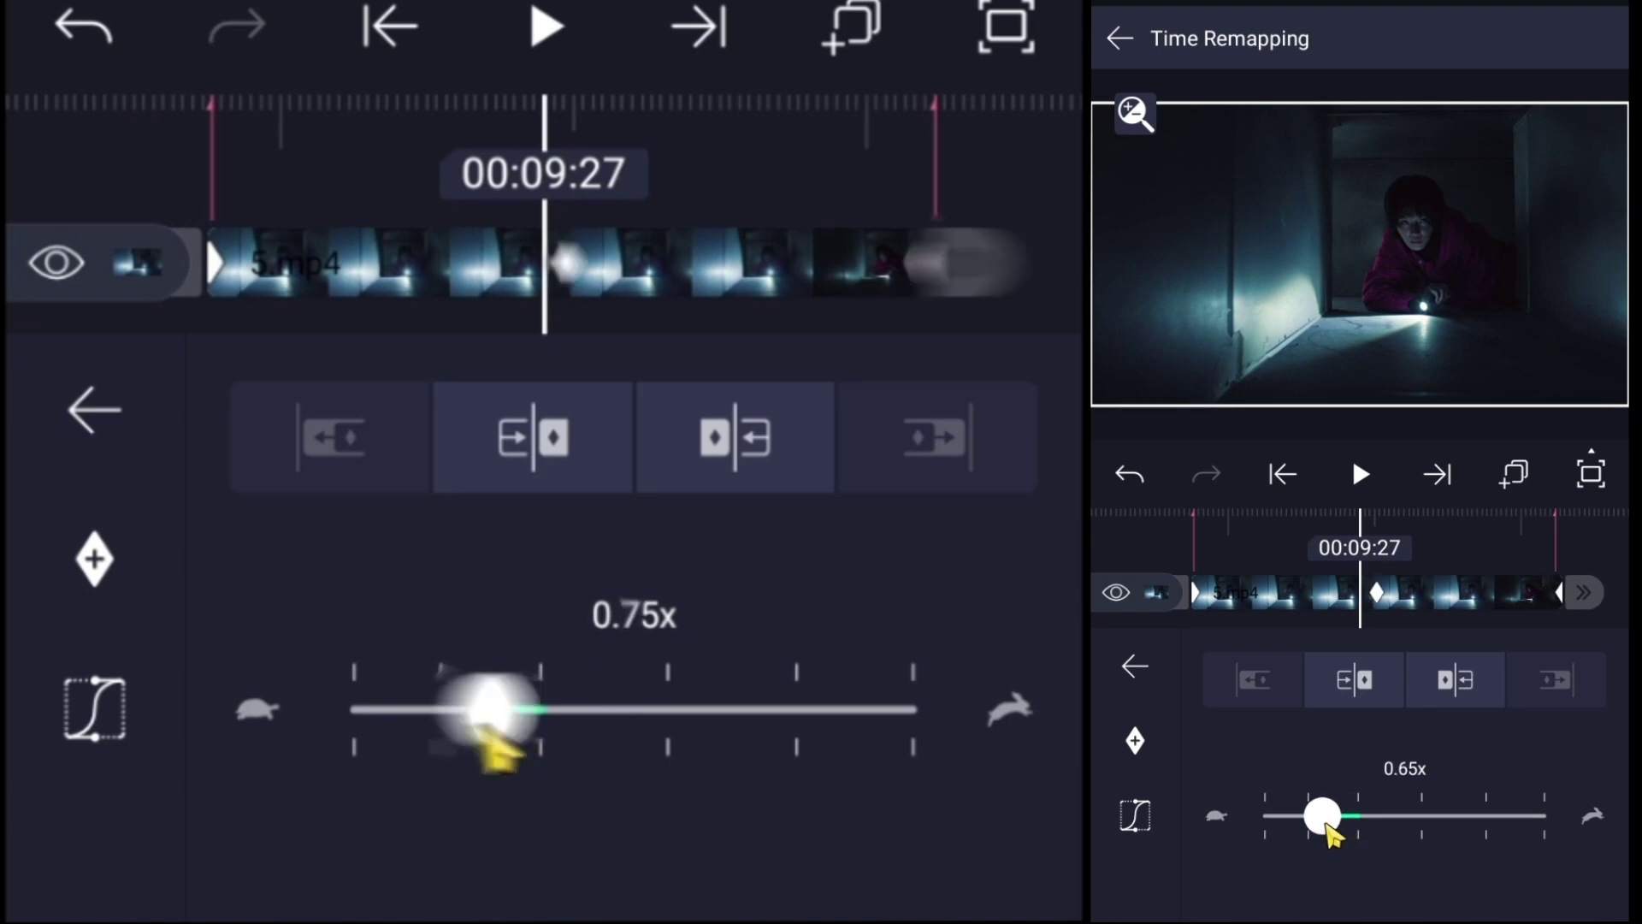
- Insert 6.mp4 at the next beat marker and add speed keyframes in its time remapping
{"action": "left_click", "coordinate": [1437, 474]}
{"action": "left_click", "coordinate": [1574, 872]}
{"action": "left_click", "coordinate": [1232, 598]}
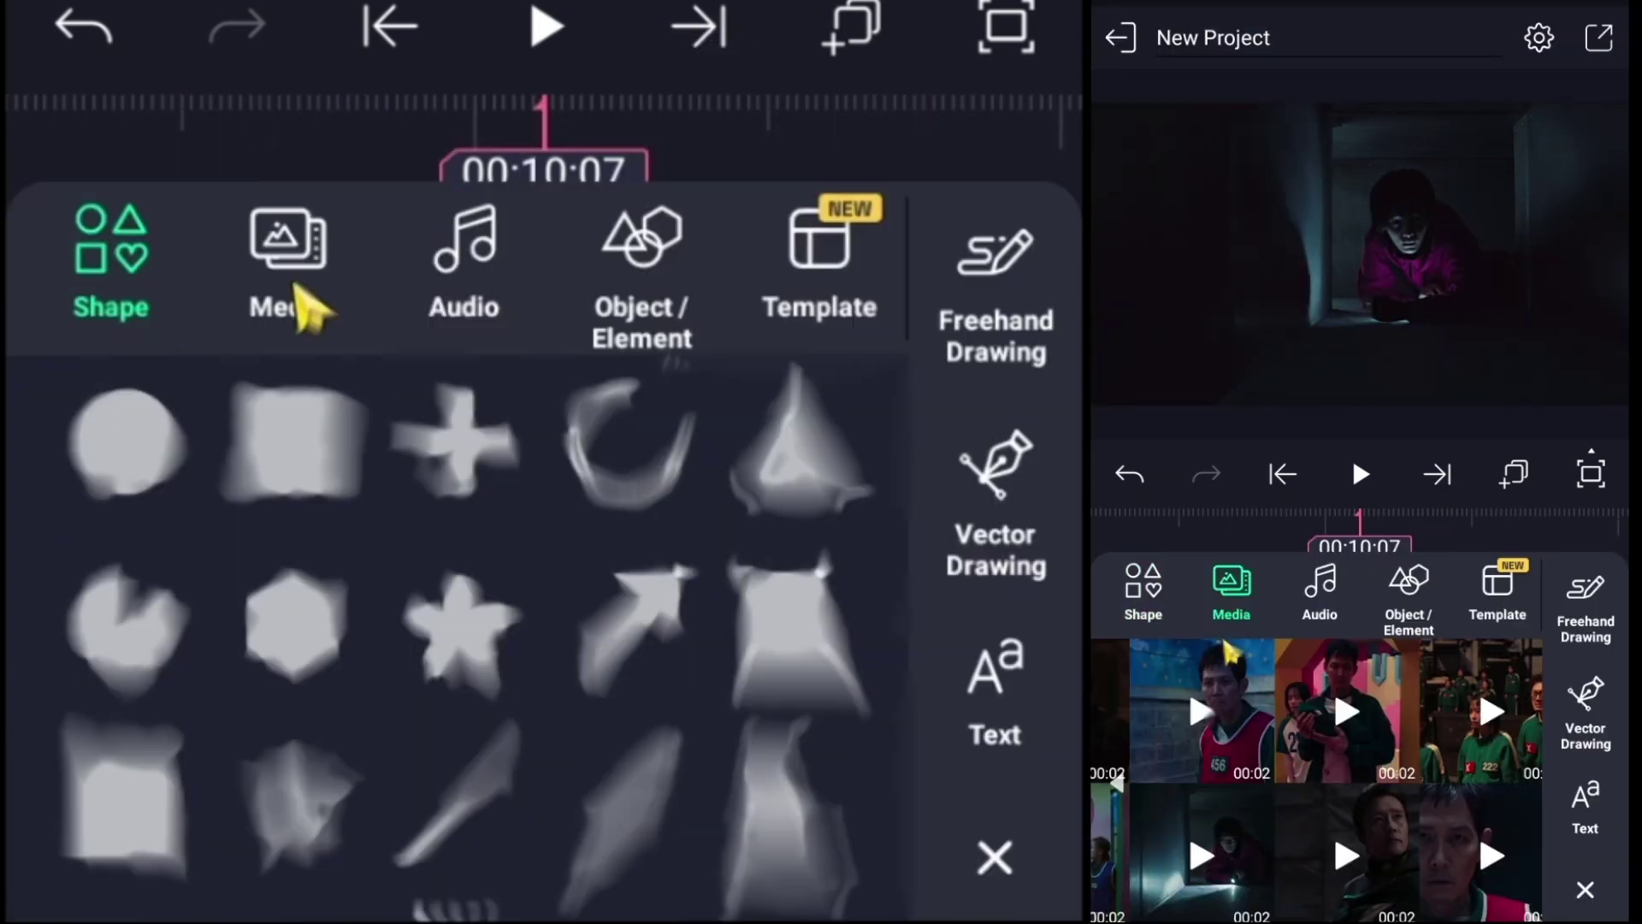
{"action": "left_click", "coordinate": [1188, 691]}
{"action": "left_click_drag", "start_coordinate": [1391, 594], "coordinate": [1410, 555]}
{"action": "left_click", "coordinate": [1401, 590]}
{"action": "left_click", "coordinate": [1135, 740]}
{"action": "left_click", "coordinate": [1135, 740]}
- Speed up 6.mp4's outer keyframes and move the last one to the clip's end
{"action": "left_click_drag", "start_coordinate": [1358, 815], "coordinate": [1451, 815]}
{"action": "left_click", "coordinate": [1282, 474]}
{"action": "left_click_drag", "start_coordinate": [1407, 592], "coordinate": [1601, 595]}
- Move 6.mp4's middle keyframe to about 00:10:37 and slow it down so the clip ends on the 00:11:22 marker
{"action": "left_click_drag", "start_coordinate": [1505, 554], "coordinate": [1359, 554]}
{"action": "left_click_drag", "start_coordinate": [1237, 593], "coordinate": [1360, 593]}
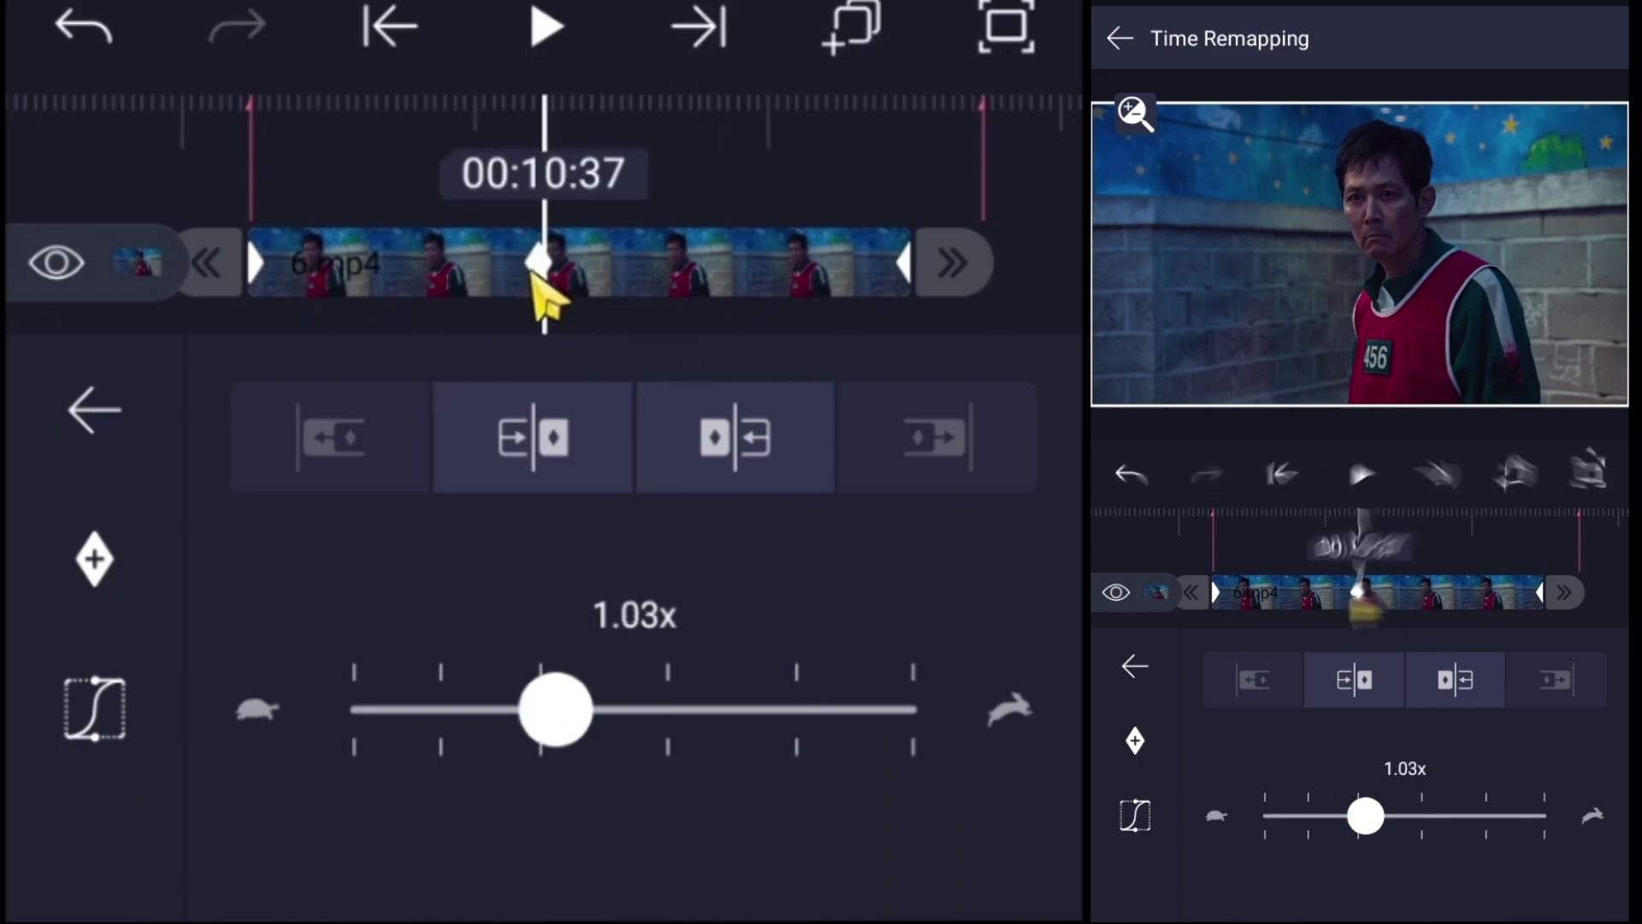
{"action": "left_click_drag", "start_coordinate": [1362, 815], "coordinate": [1318, 826]}
{"action": "left_click_drag", "start_coordinate": [1539, 568], "coordinate": [1414, 568]}
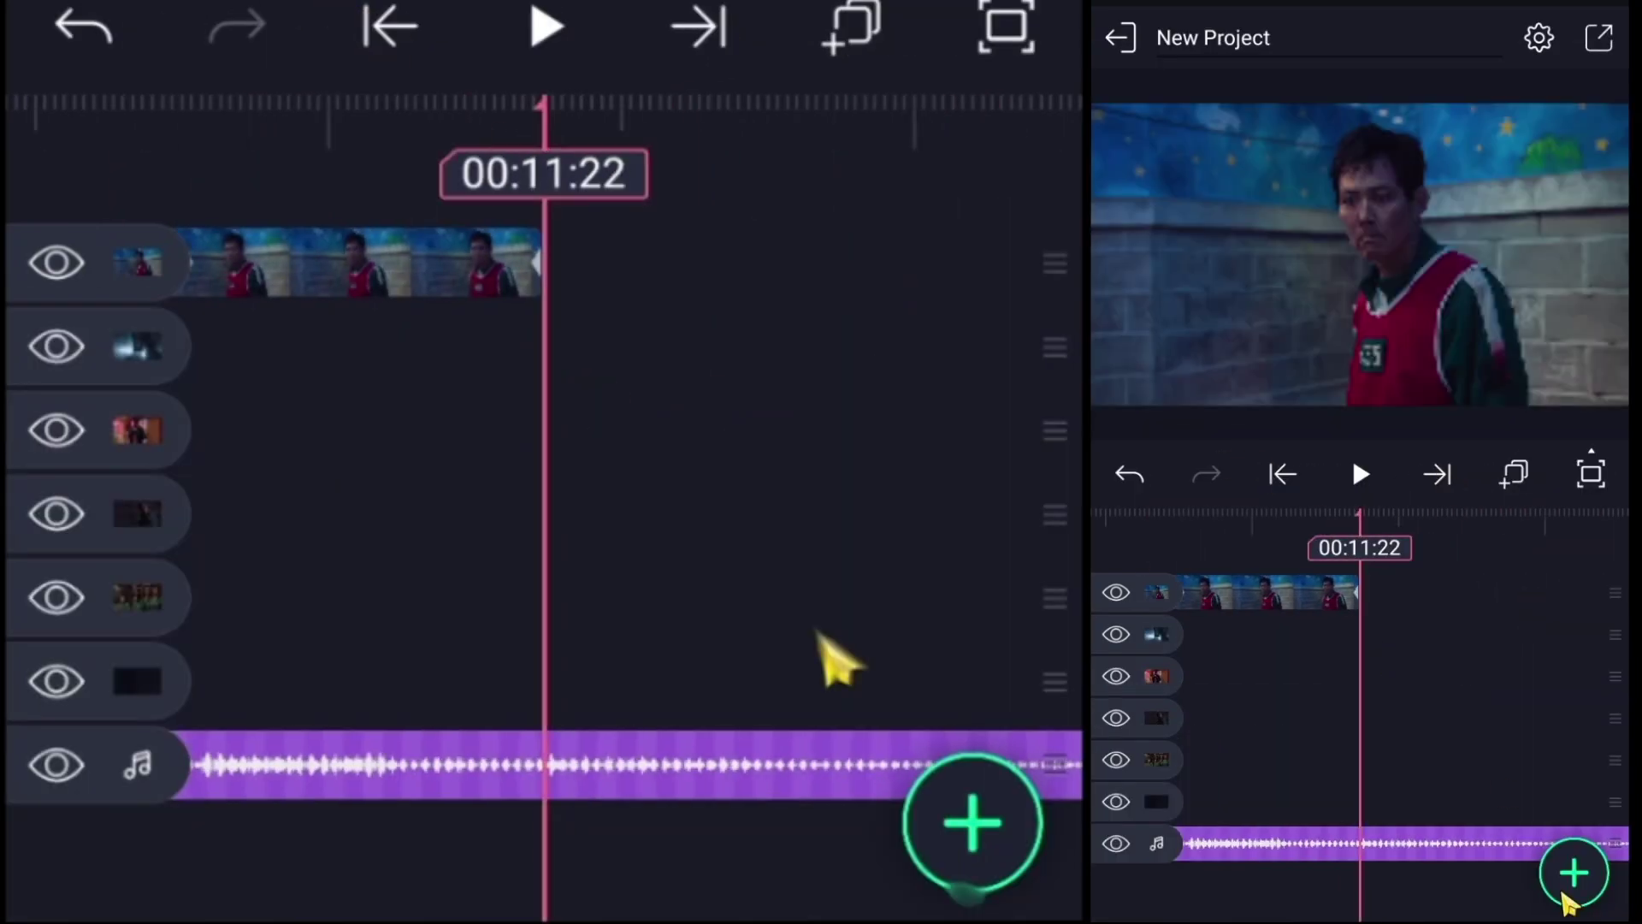
- Insert 7.mp4 from the media library at the 00:11:22 marker and select it
{"action": "left_click", "coordinate": [1572, 875]}
{"action": "left_click", "coordinate": [1232, 599]}
{"action": "left_click", "coordinate": [1305, 833]}
{"action": "left_click_drag", "start_coordinate": [1421, 595], "coordinate": [1430, 595]}
{"action": "left_click", "coordinate": [1436, 604]}
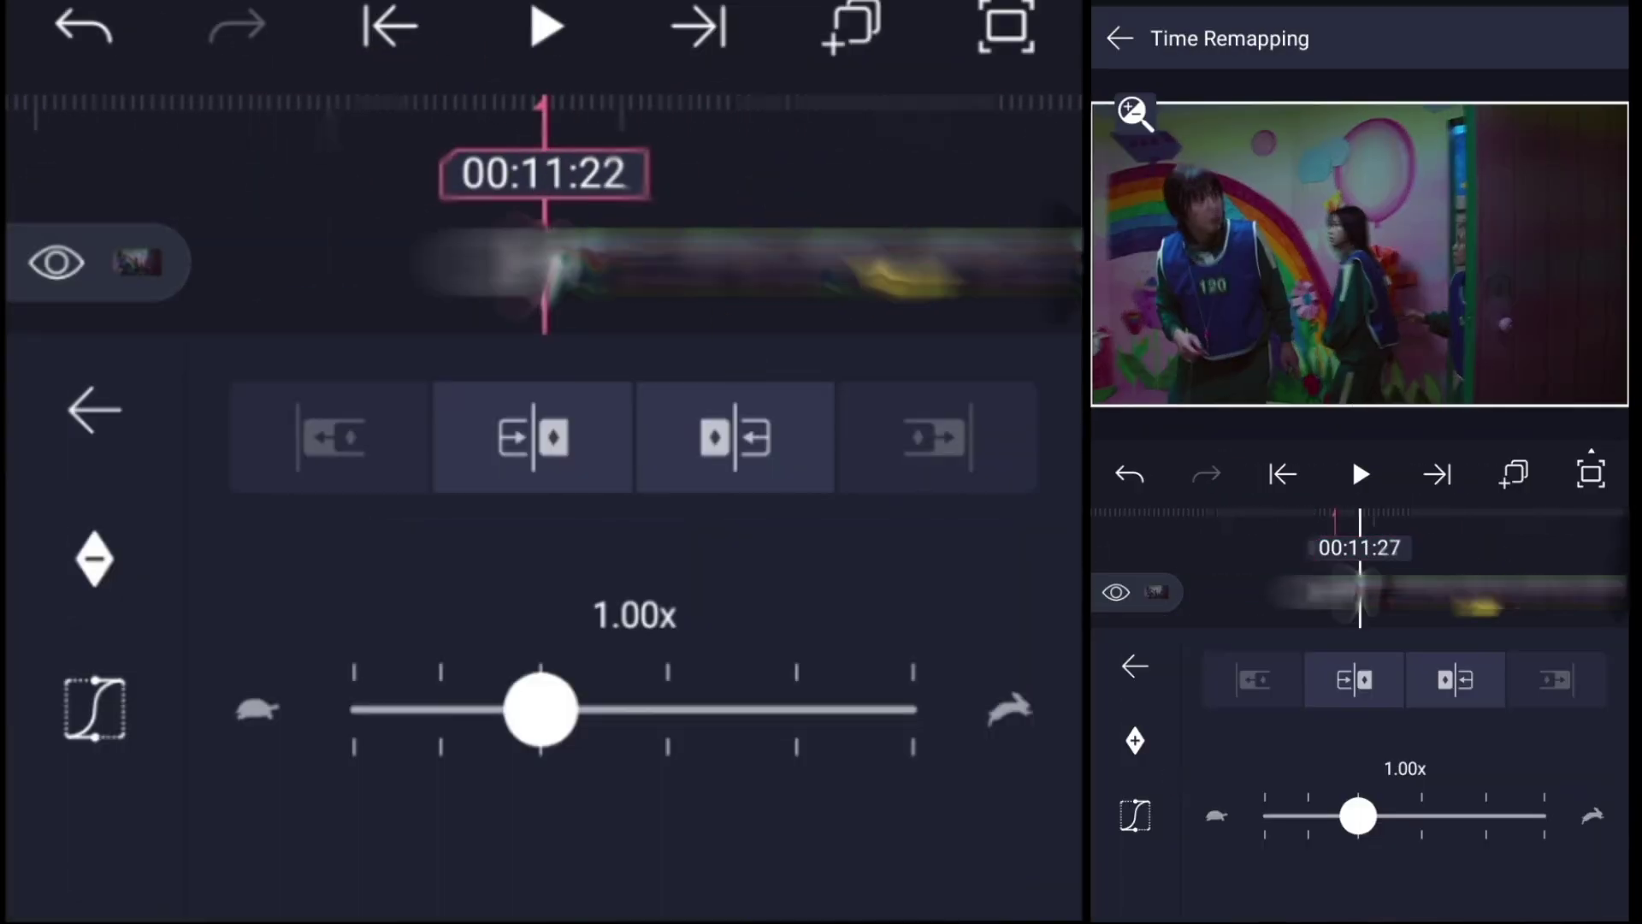
- Add speed keyframes near the start of 7.mp4 and set the first one to 2.42x
{"action": "left_click_drag", "start_coordinate": [1463, 556], "coordinate": [1417, 556]}
{"action": "mouse_move", "coordinate": [1358, 815]}
{"action": "left_mouse_down"}
{"action": "mouse_move", "coordinate": [1453, 815]}
{"action": "mouse_move", "coordinate": [1358, 815]}
{"action": "left_mouse_up"}
{"action": "left_click_drag", "start_coordinate": [1411, 556], "coordinate": [1361, 556]}
{"action": "left_click_drag", "start_coordinate": [1358, 815], "coordinate": [1466, 838]}
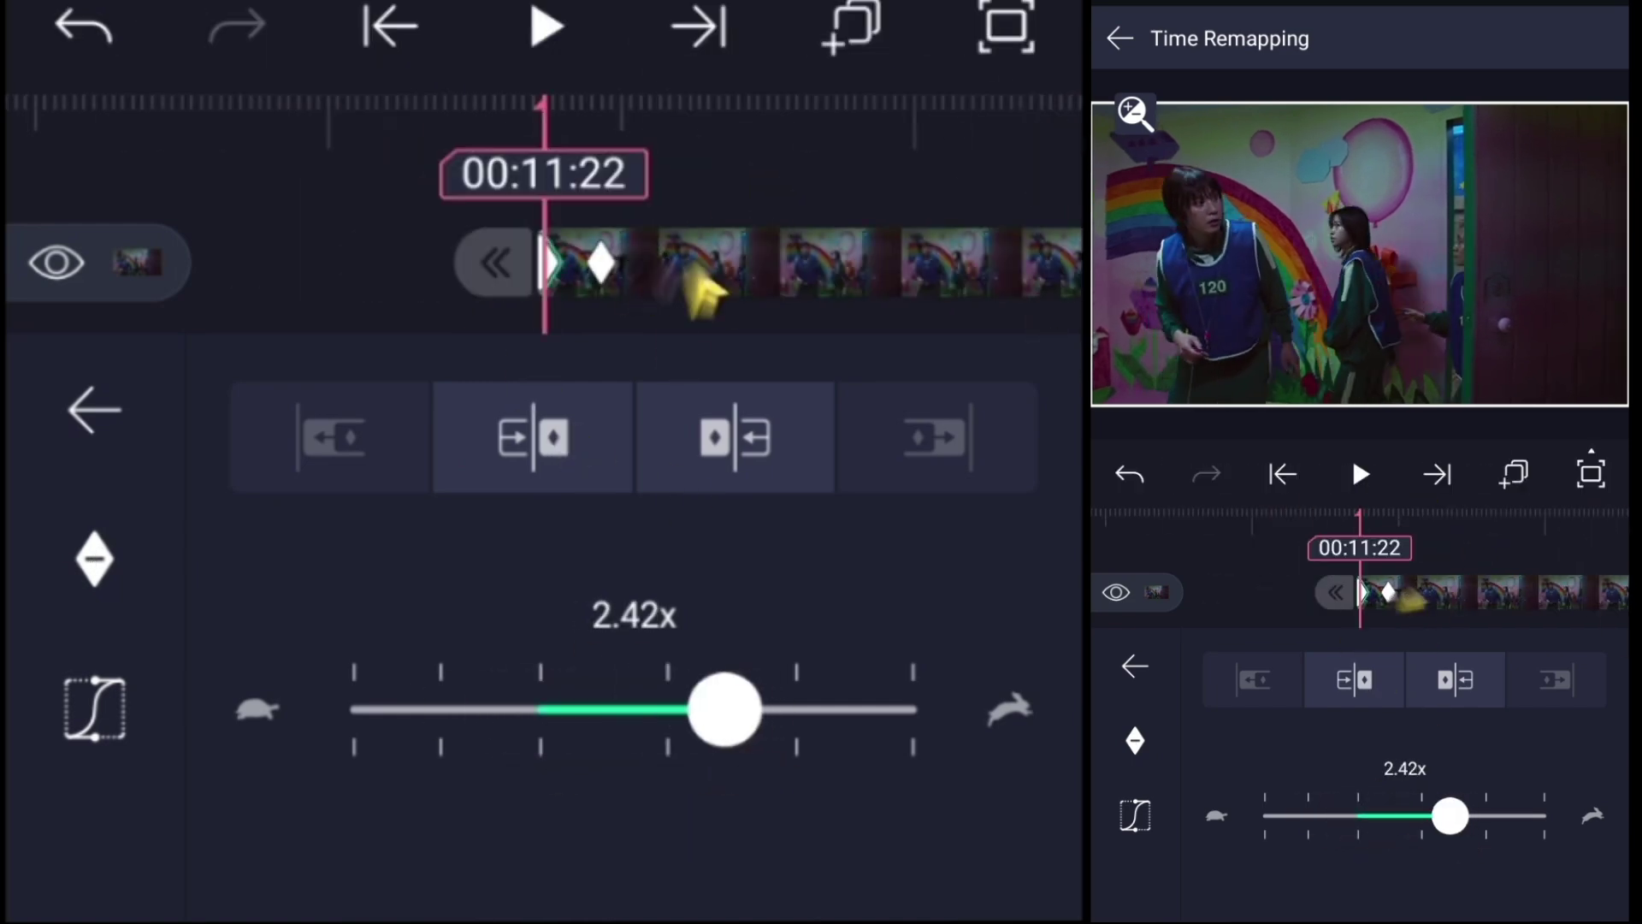
- Move 7.mp4's last speed keyframe toward the clip's end and speed it up
{"action": "left_click_drag", "start_coordinate": [1523, 596], "coordinate": [1352, 587]}
{"action": "left_click", "coordinate": [1282, 474]}
{"action": "left_click", "coordinate": [1436, 474]}
{"action": "left_click_drag", "start_coordinate": [1359, 815], "coordinate": [1457, 776]}
{"action": "left_click", "coordinate": [1279, 472]}
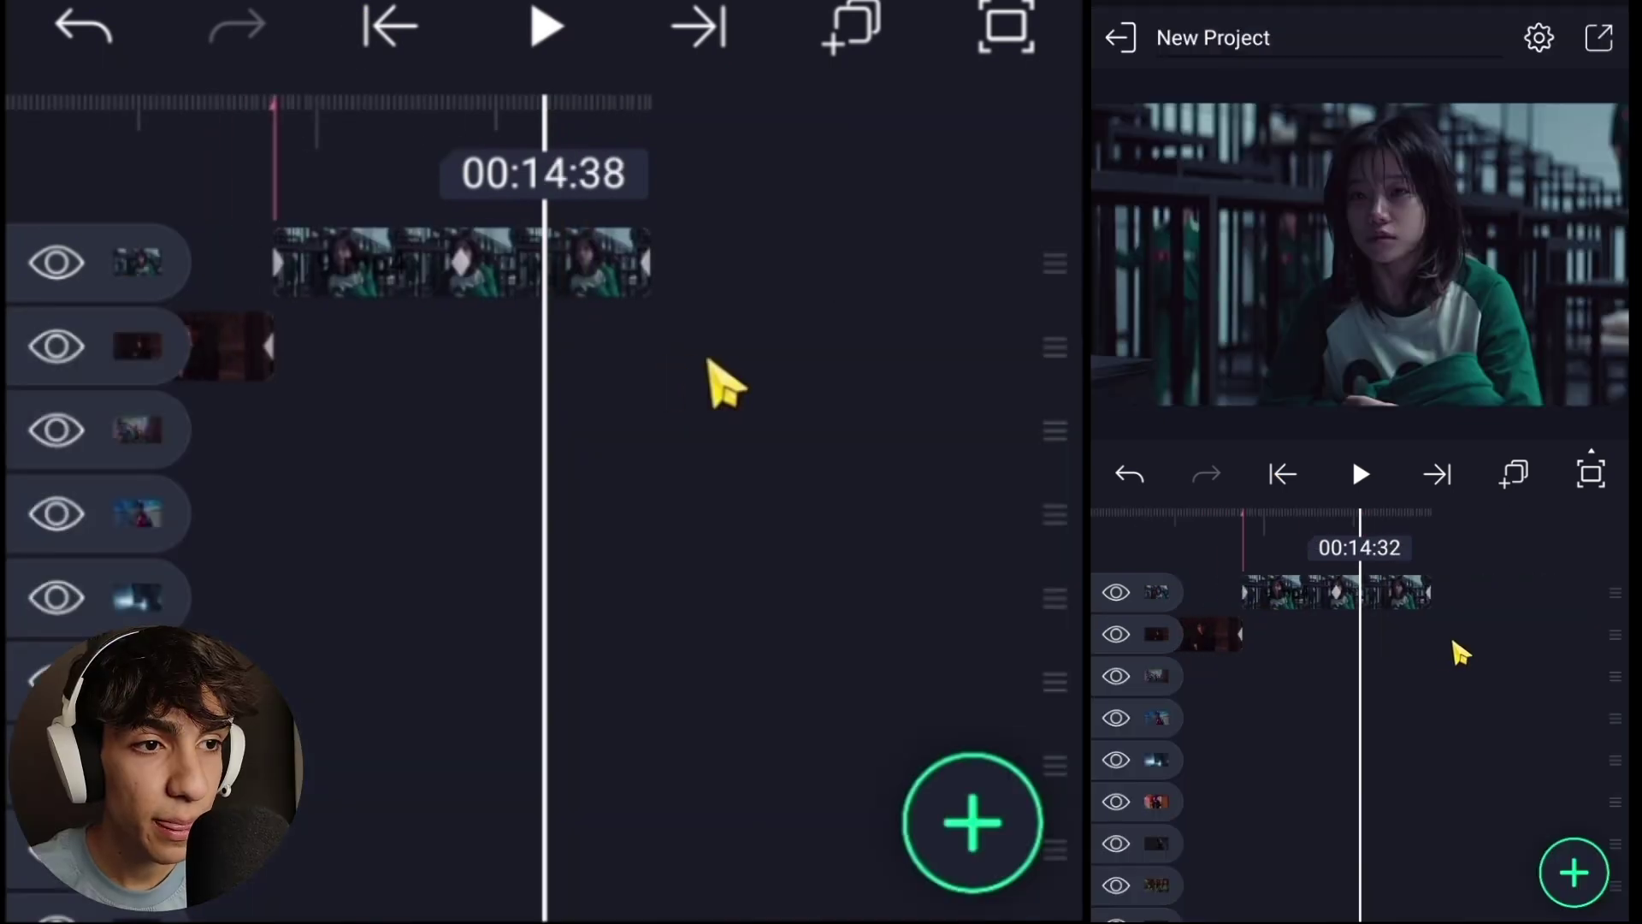
- Check the video export settings and export the finished edit as an MP4 at 1080p (FHD) and 60 fps
{"action": "left_click_drag", "start_coordinate": [1452, 641], "coordinate": [1498, 641]}
{"action": "left_click_drag", "start_coordinate": [1291, 663], "coordinate": [1412, 710]}
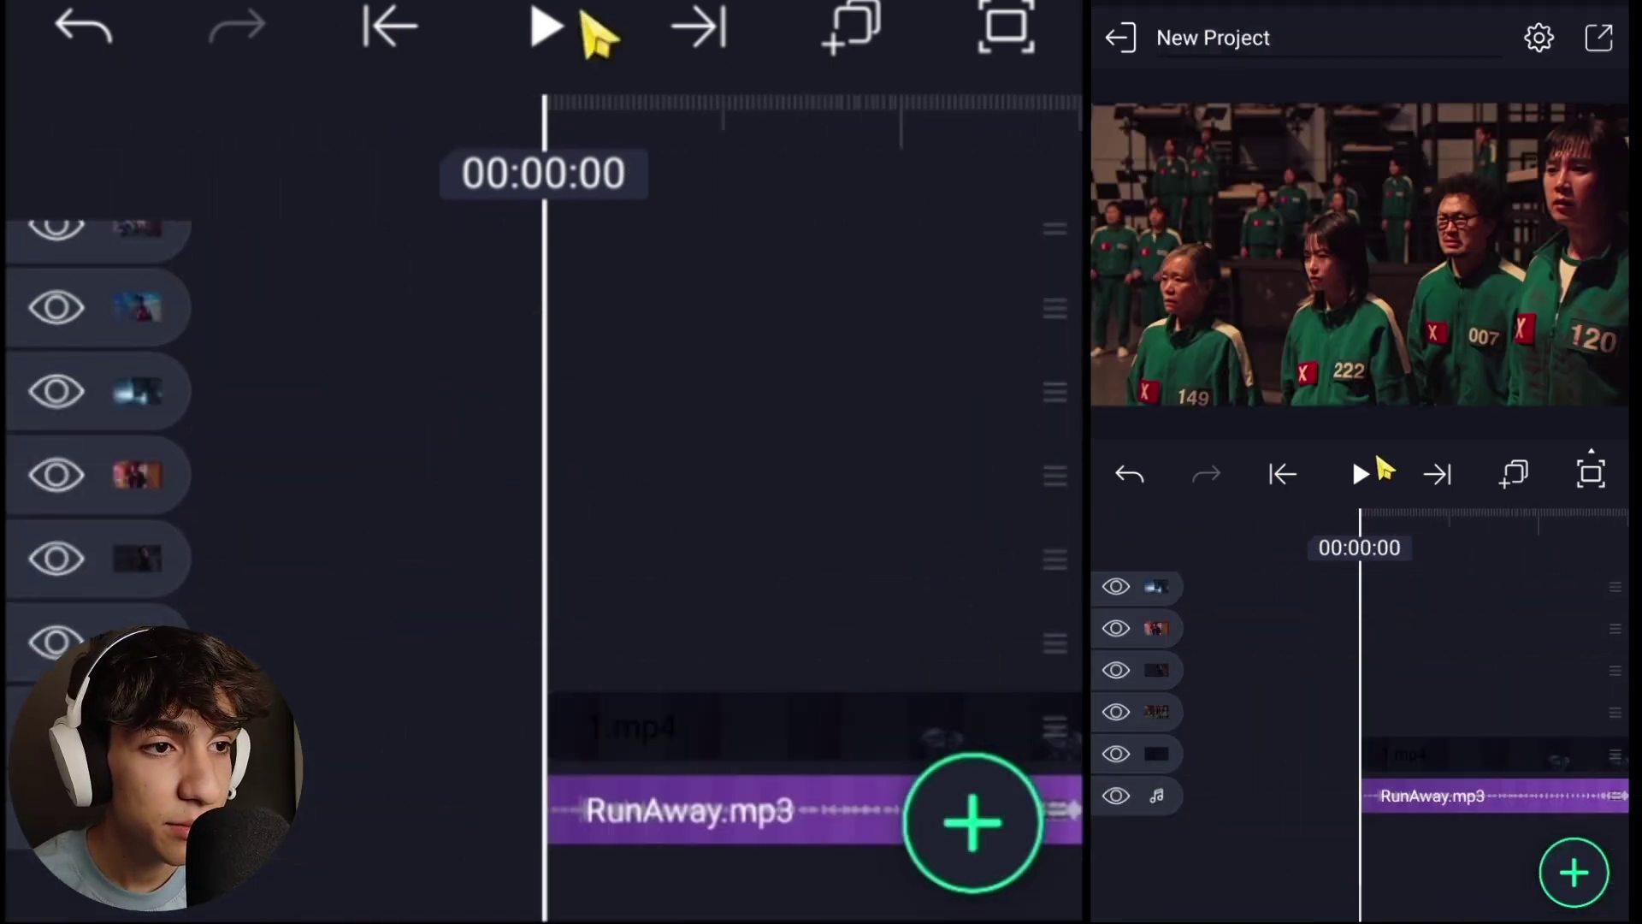
{"action": "left_click", "coordinate": [1599, 38]}
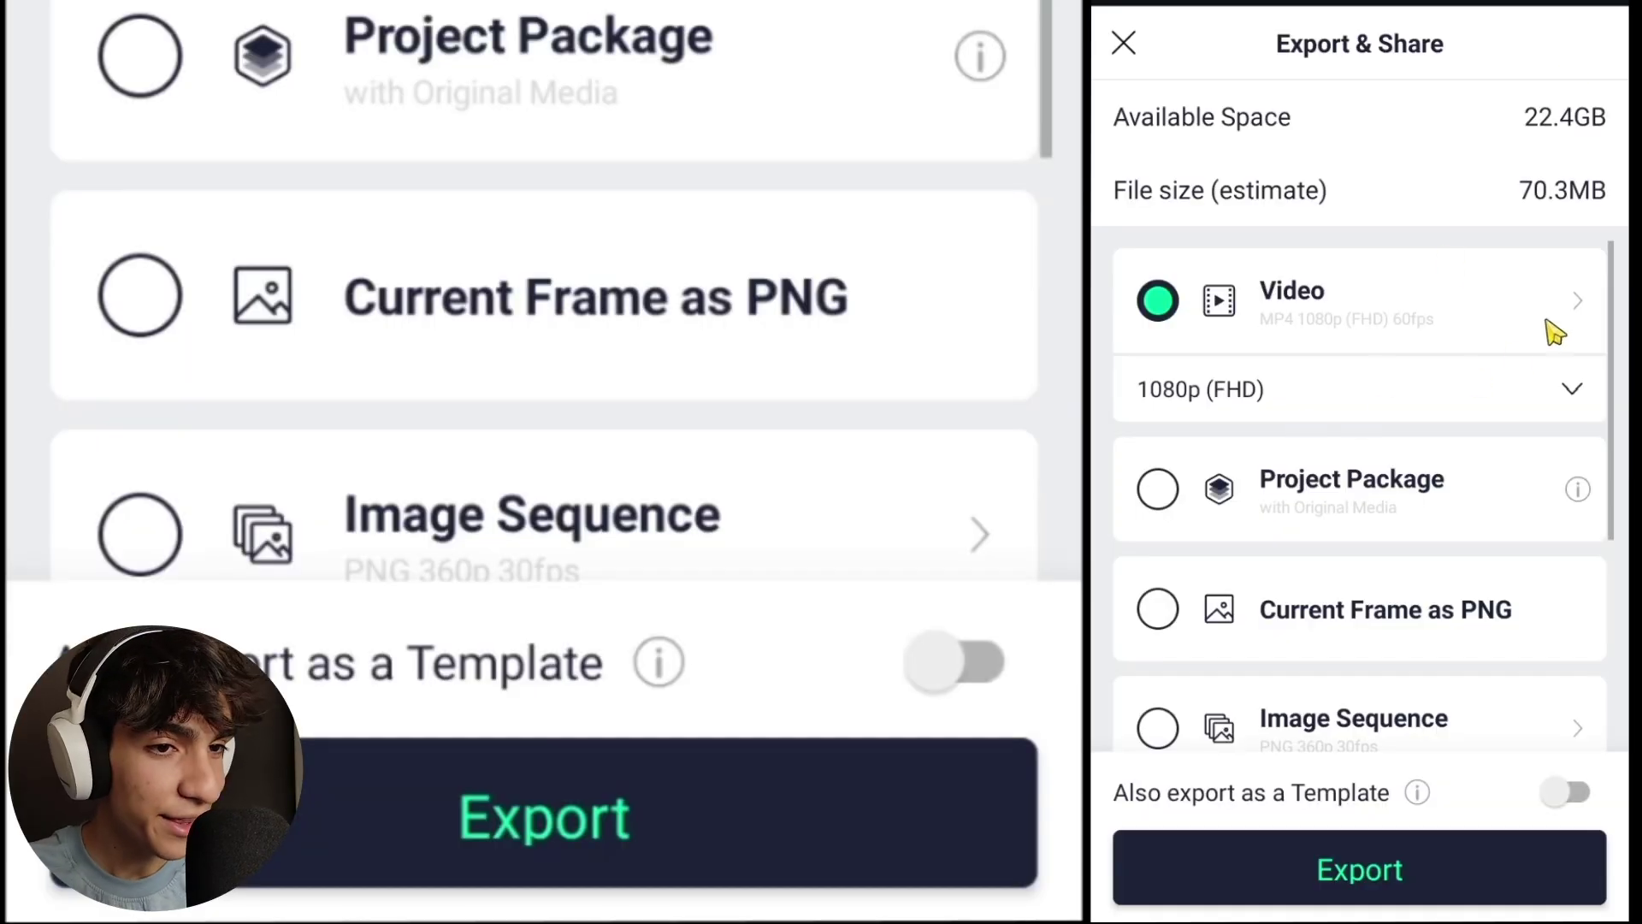
{"action": "left_click", "coordinate": [1578, 301]}
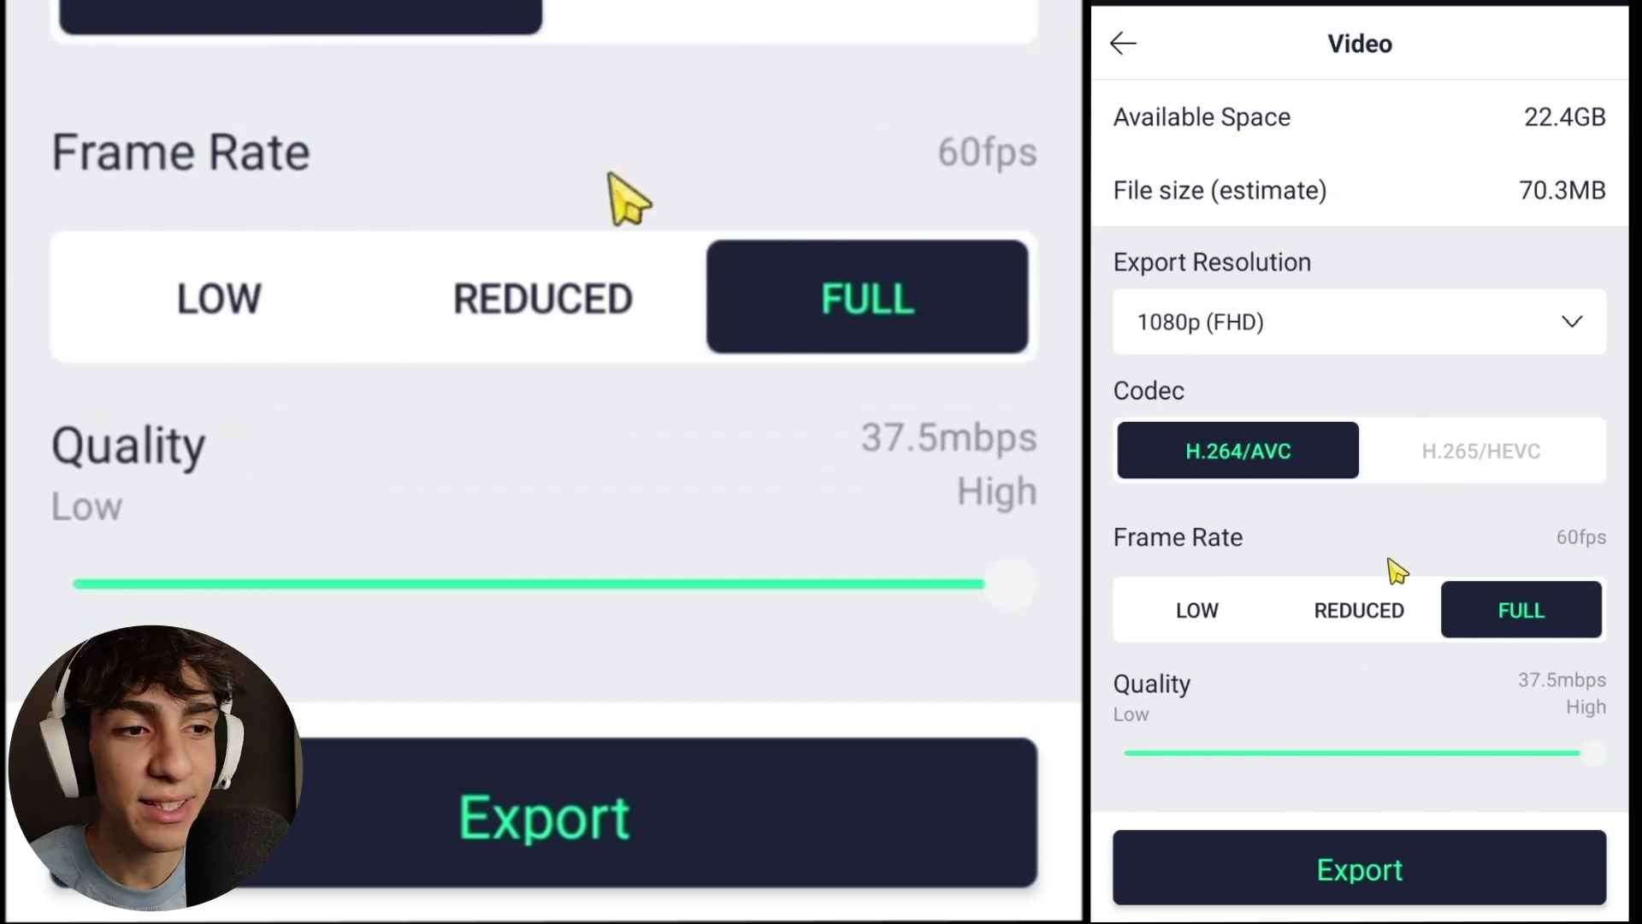
{"action": "left_click", "coordinate": [1142, 50]}
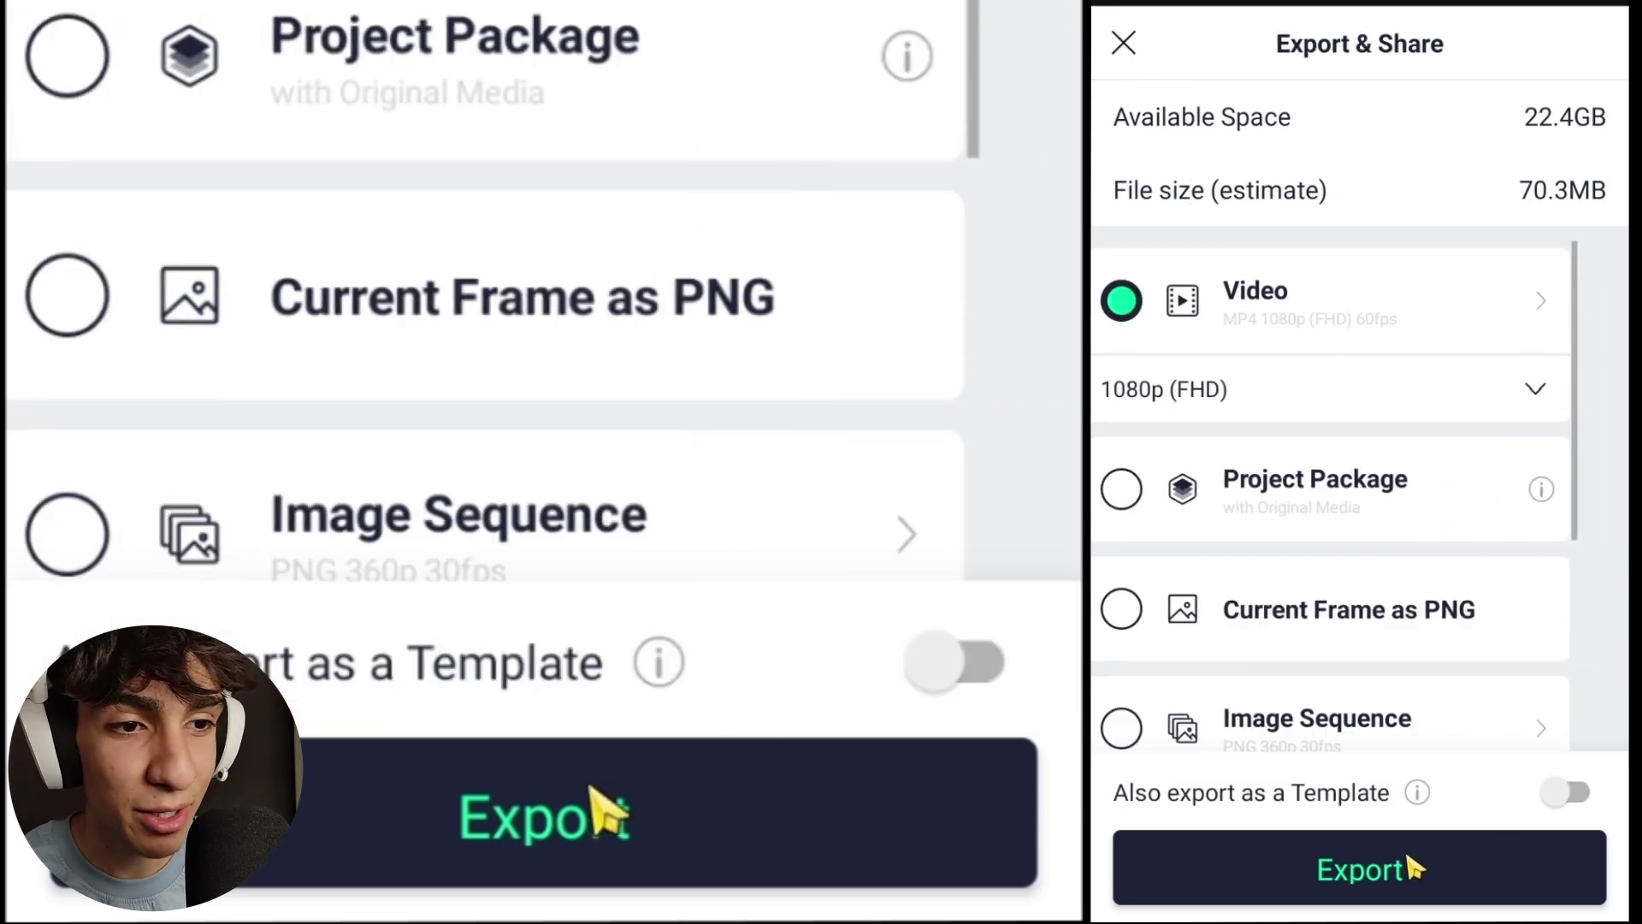
{"action": "left_click", "coordinate": [1408, 865]}
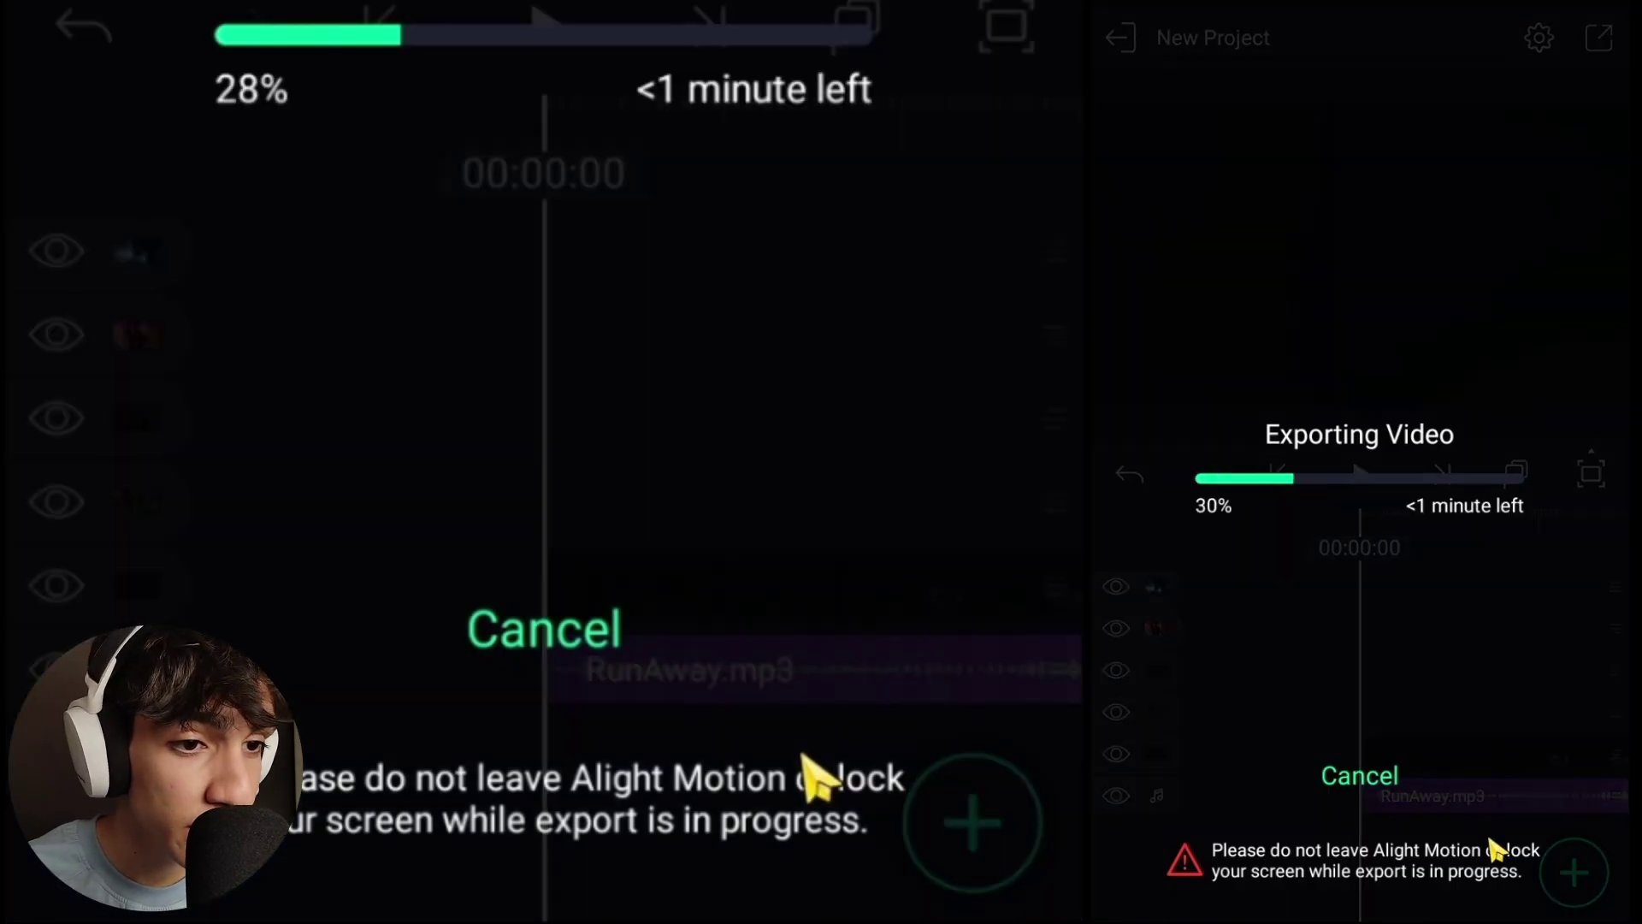
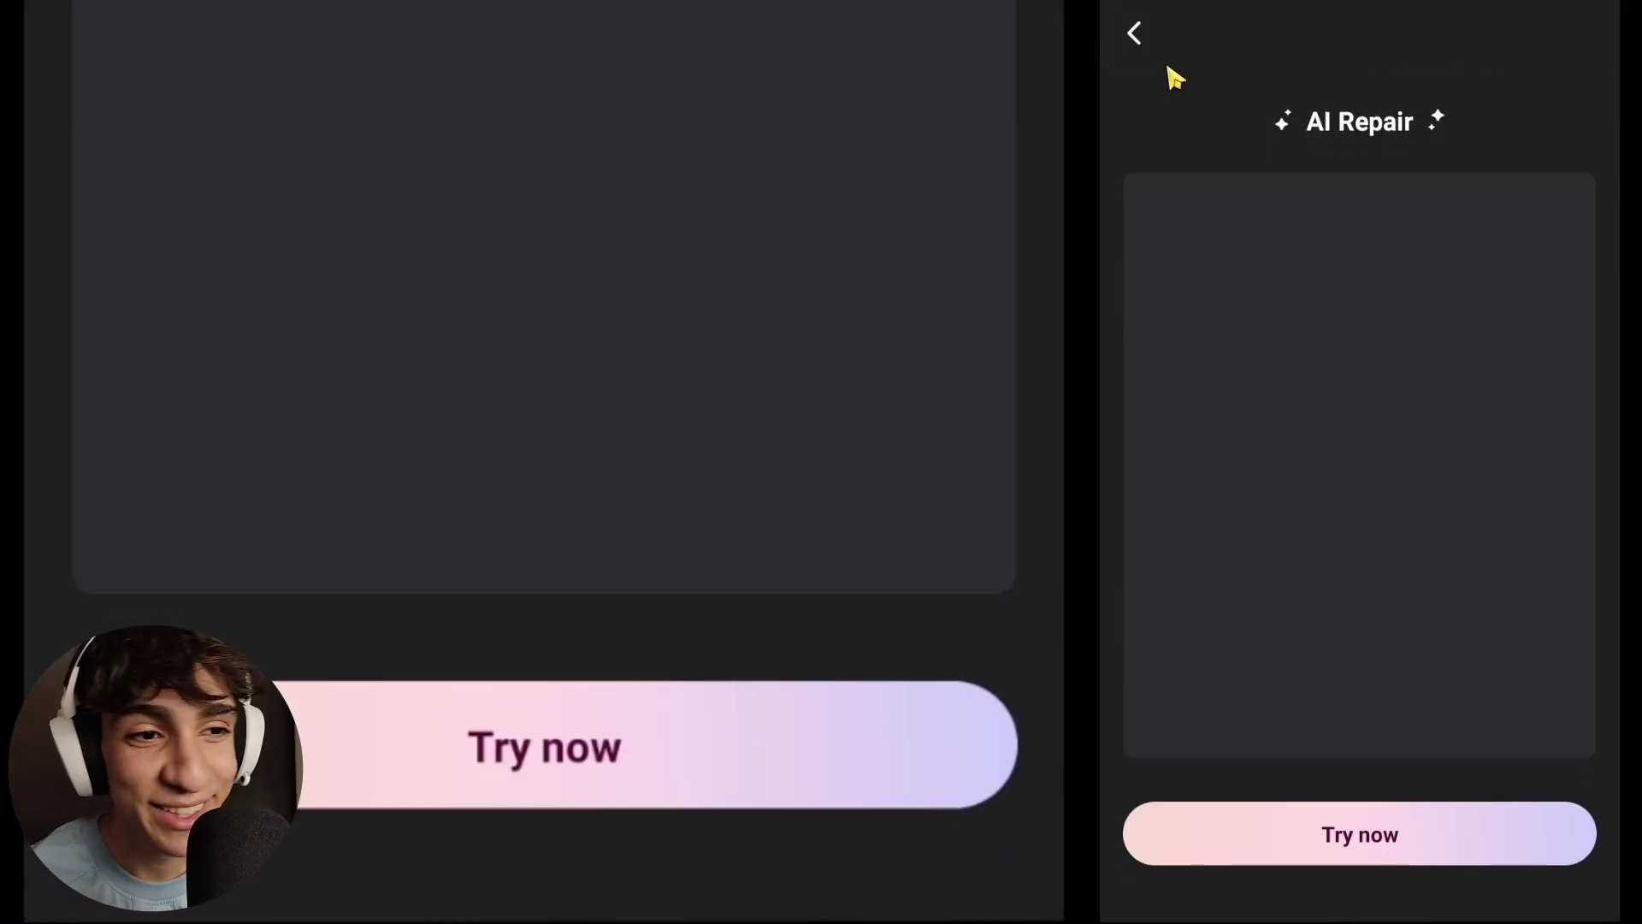
- Leave AI Repair in Wink and start an Ultra HD Image Quality restoration of the 15-second exported edit
{"action": "left_click", "coordinate": [1134, 32]}
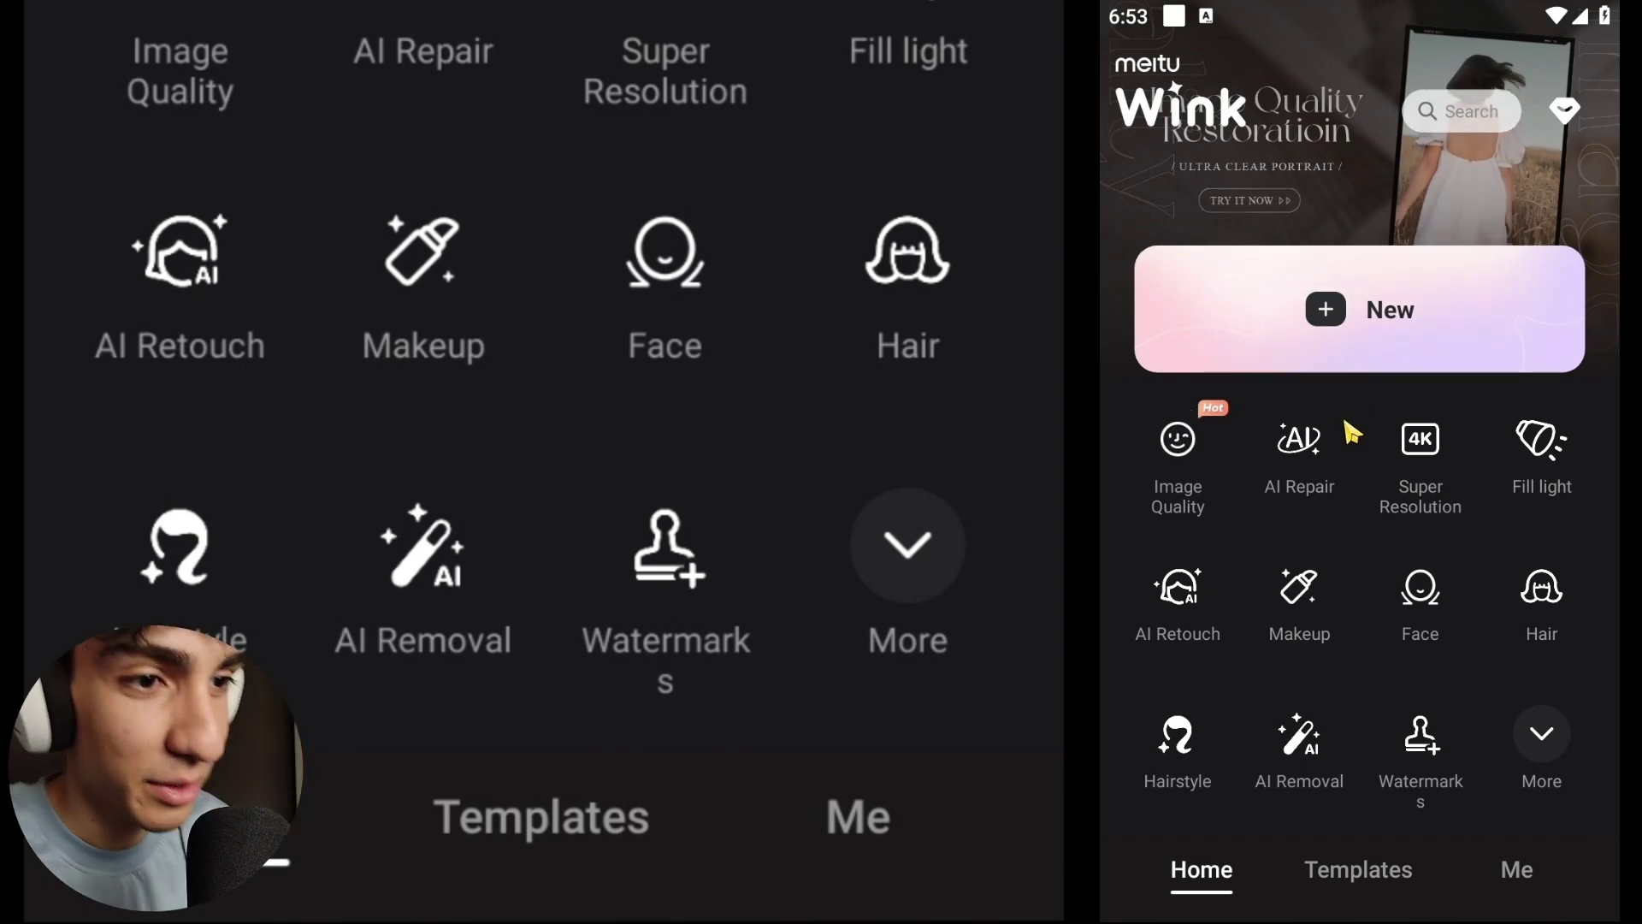
{"action": "left_click", "coordinate": [1185, 449]}
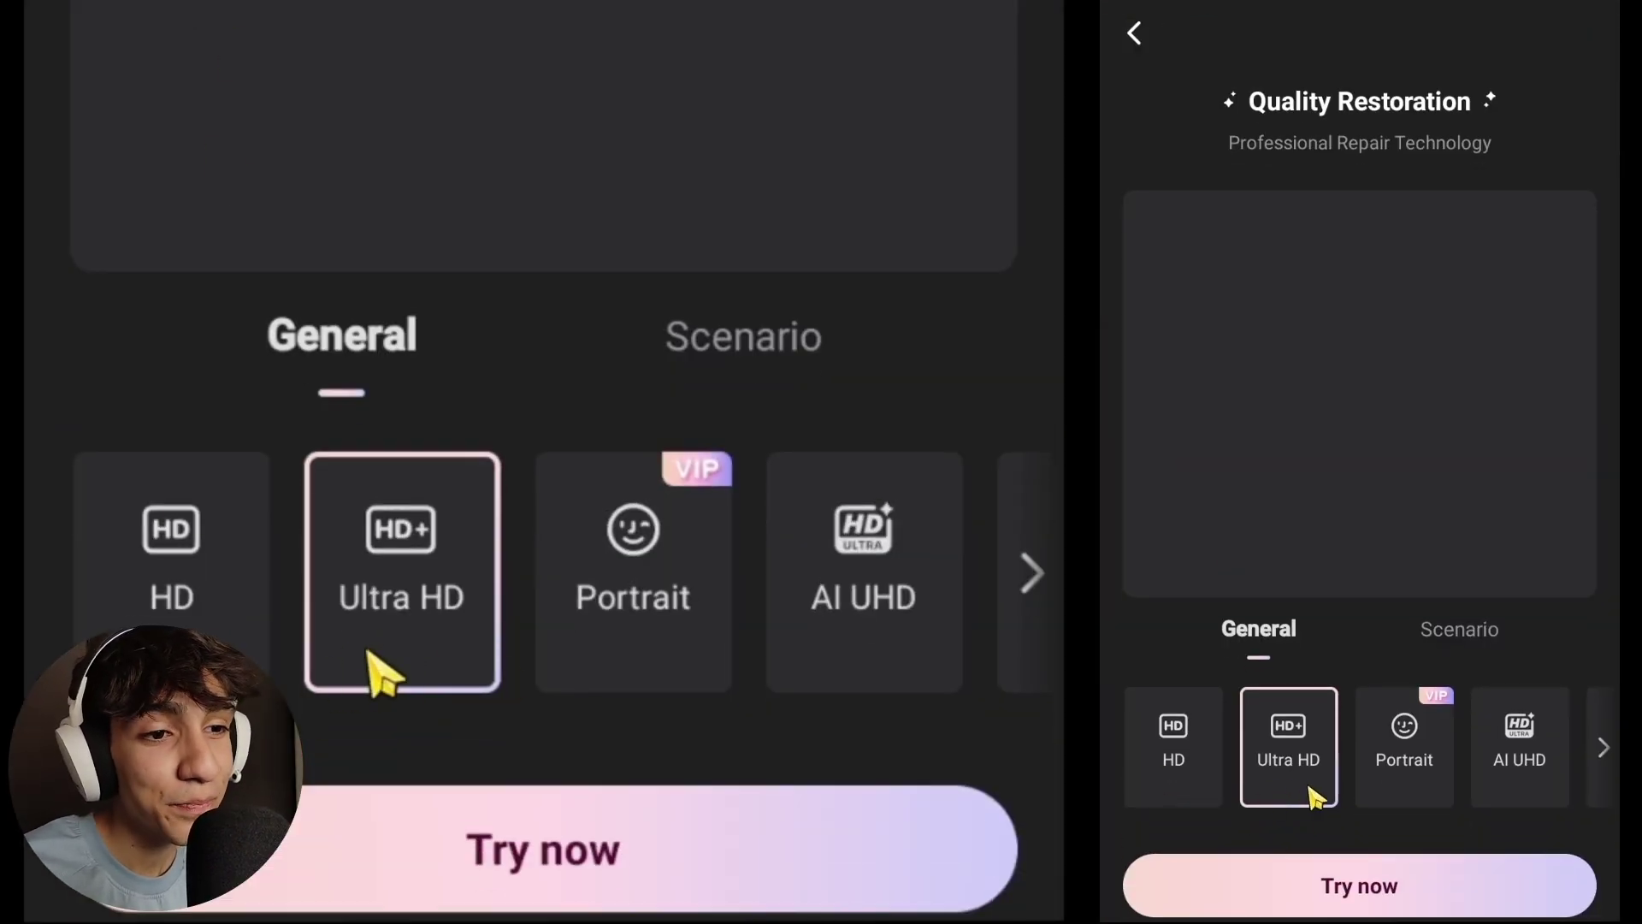
{"action": "left_click", "coordinate": [1441, 889]}
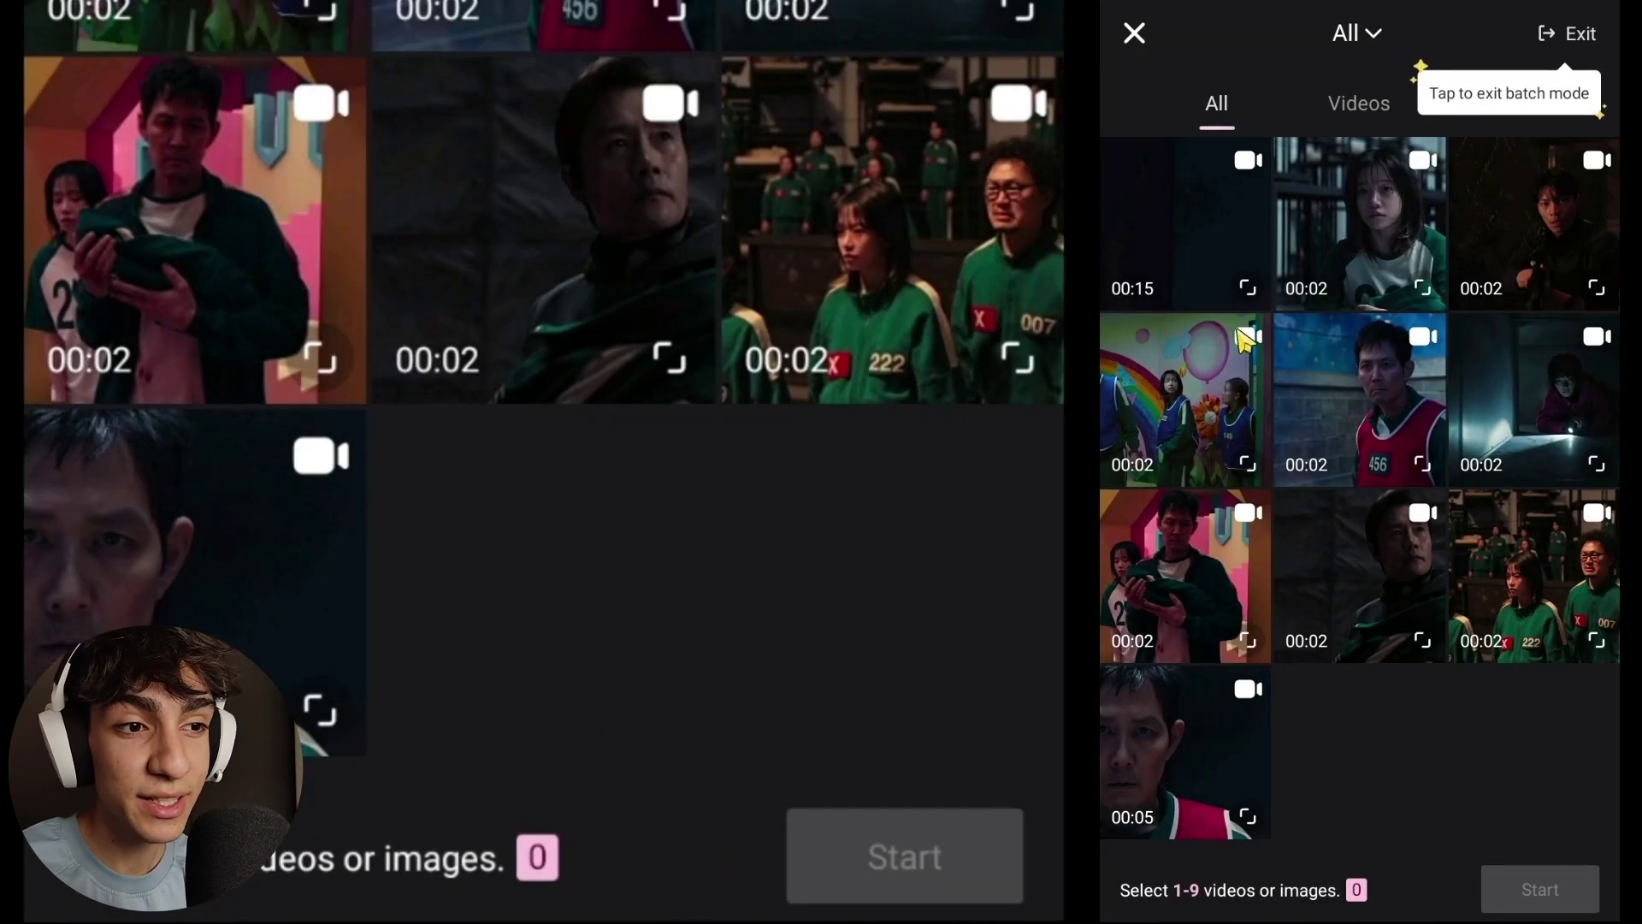
{"action": "left_click", "coordinate": [1232, 297]}
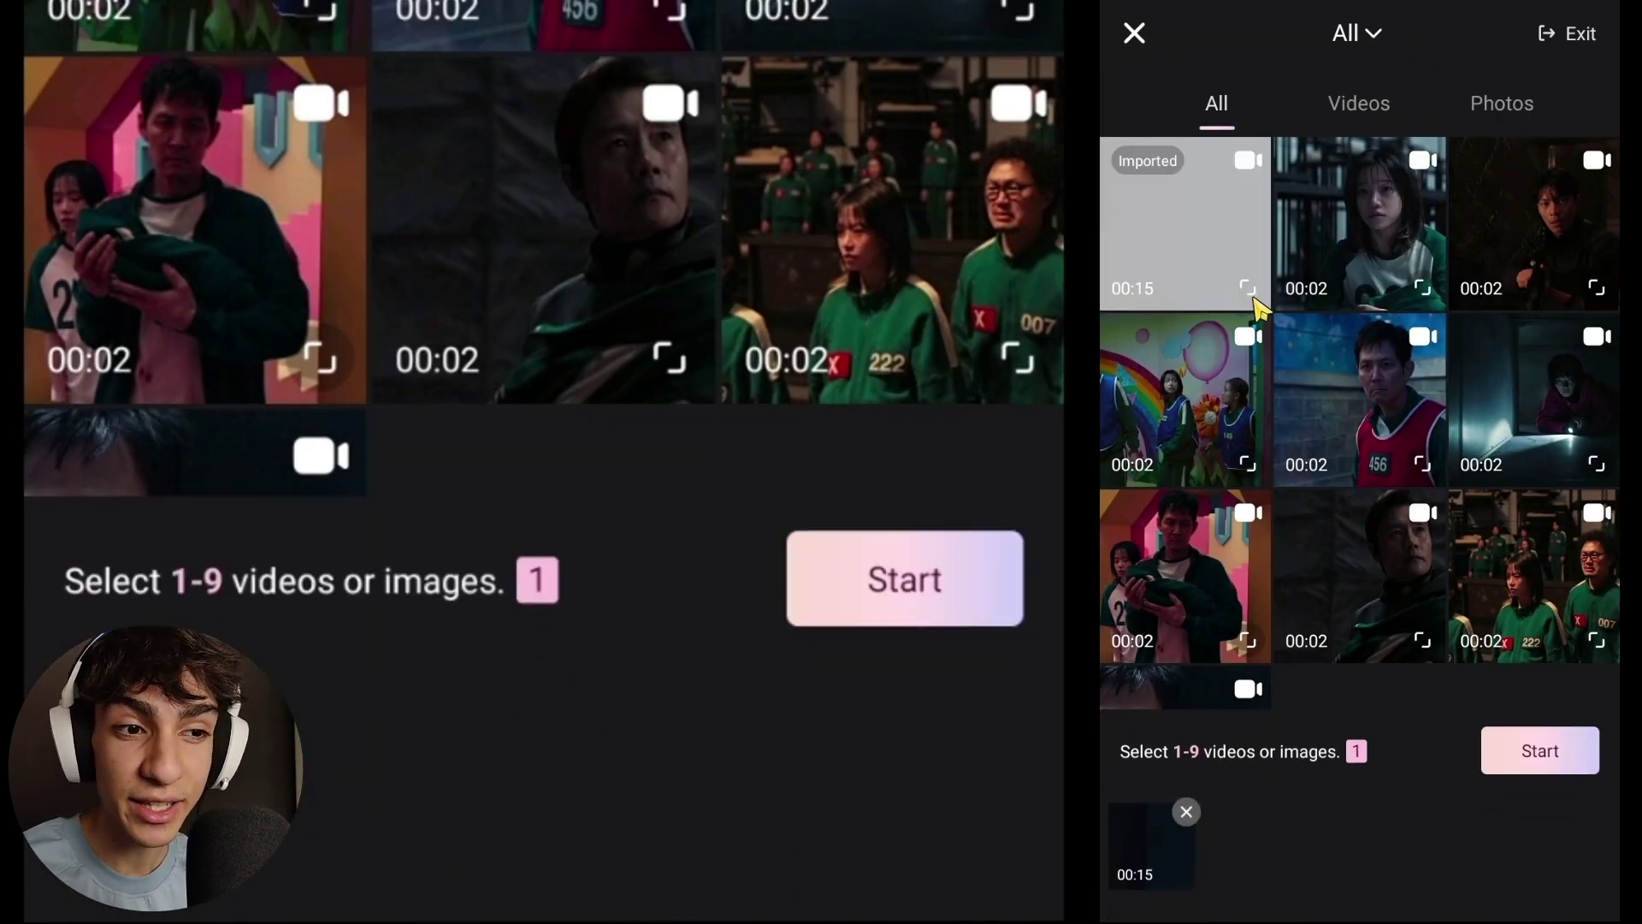
{"action": "left_click", "coordinate": [1540, 753]}
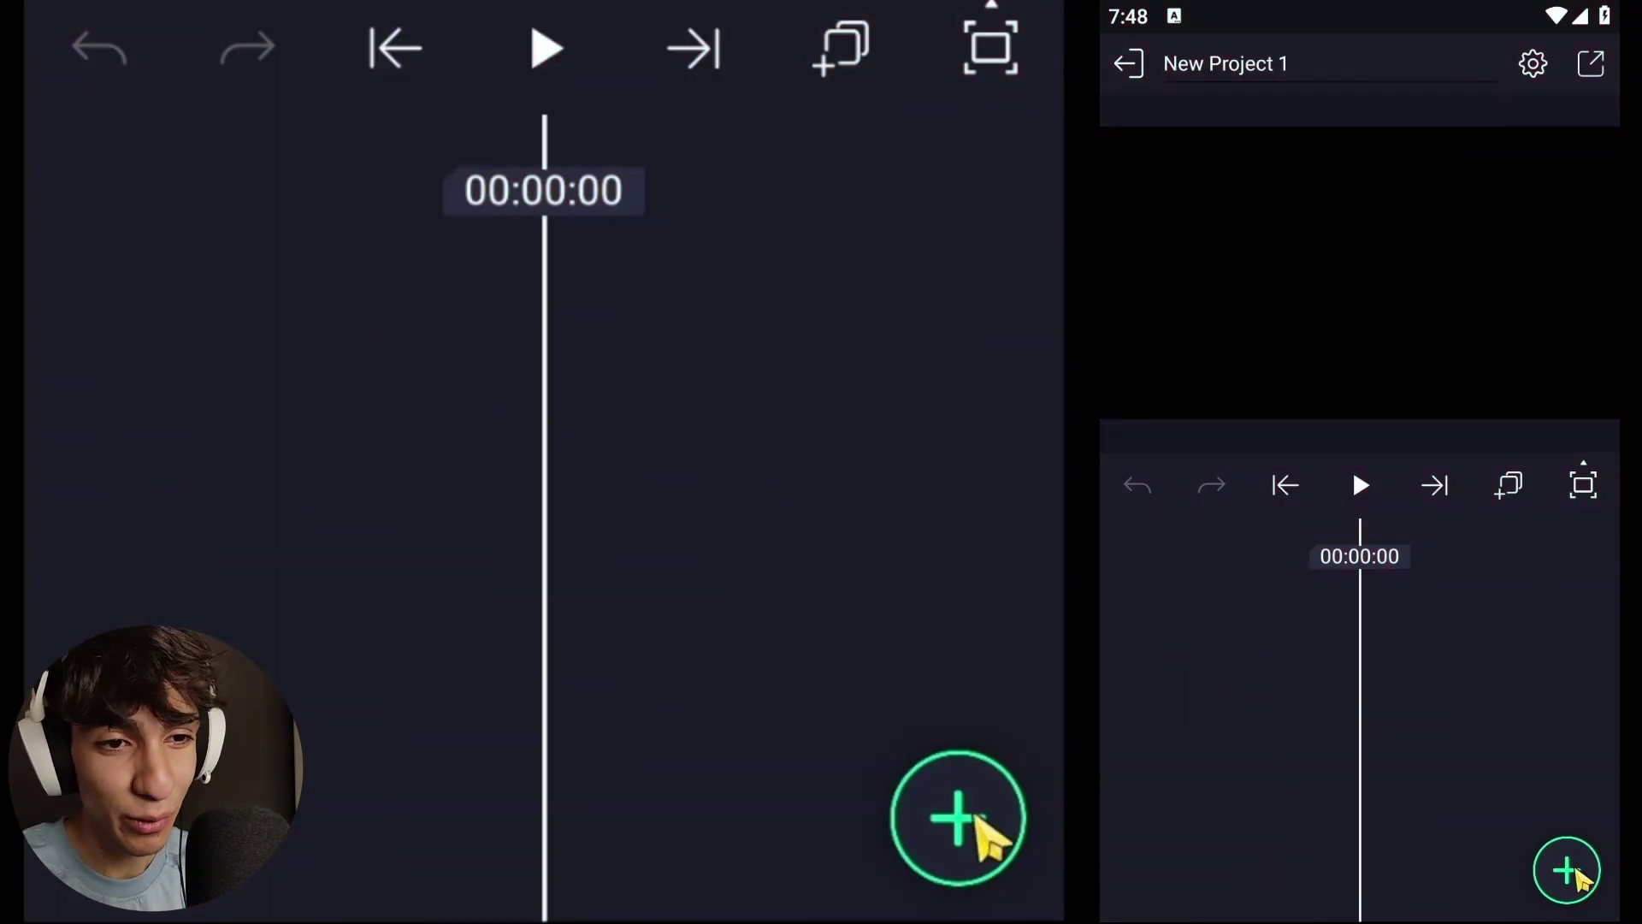
- Switch to Alight Motion and insert the 14-second rendered video from the media library into New Project 1
{"action": "left_click", "coordinate": [1567, 870]}
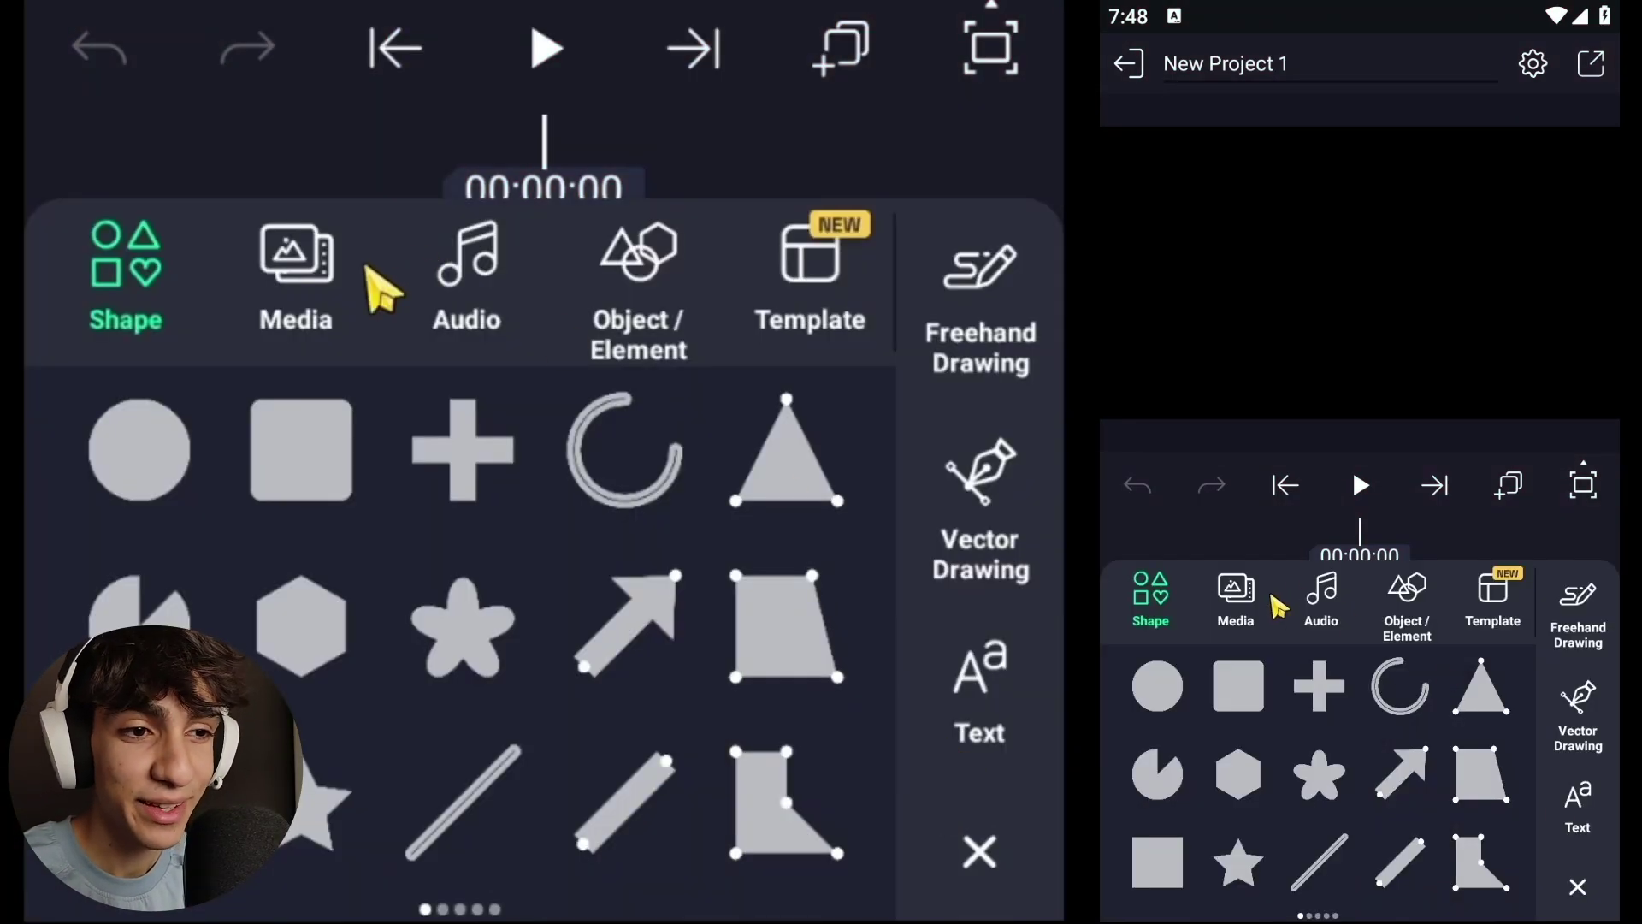
{"action": "left_click", "coordinate": [1245, 599]}
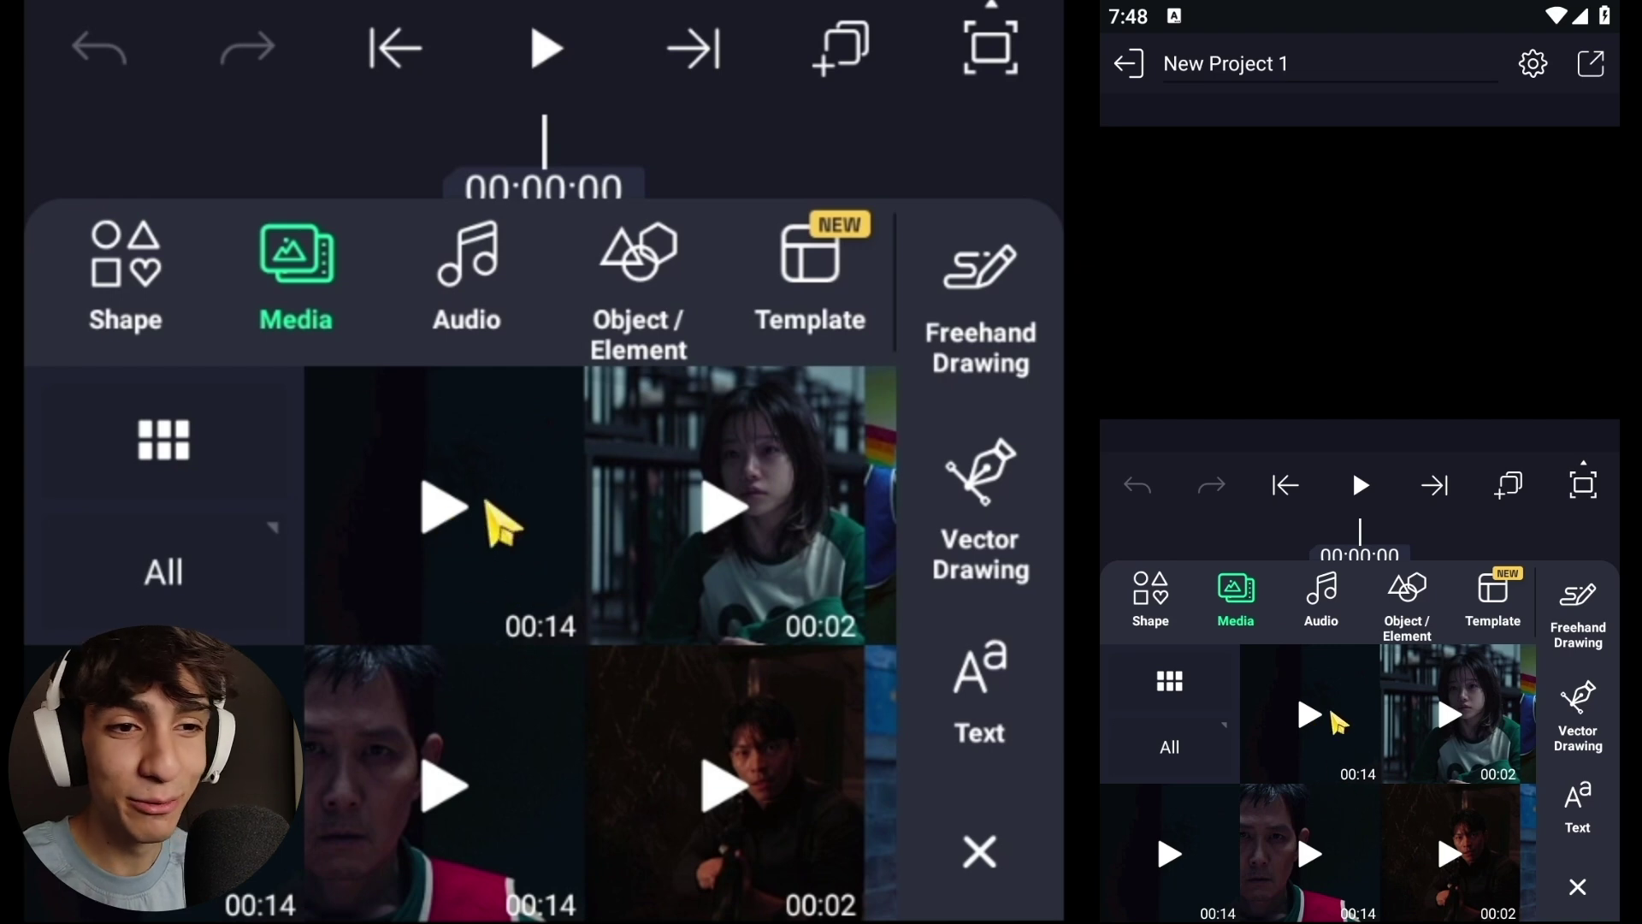
{"action": "left_click", "coordinate": [1339, 724]}
{"action": "left_click_drag", "start_coordinate": [1527, 727], "coordinate": [1609, 718]}
- Set the project's aspect ratio to 9:16 in the project settings
{"action": "left_click", "coordinate": [1521, 82]}
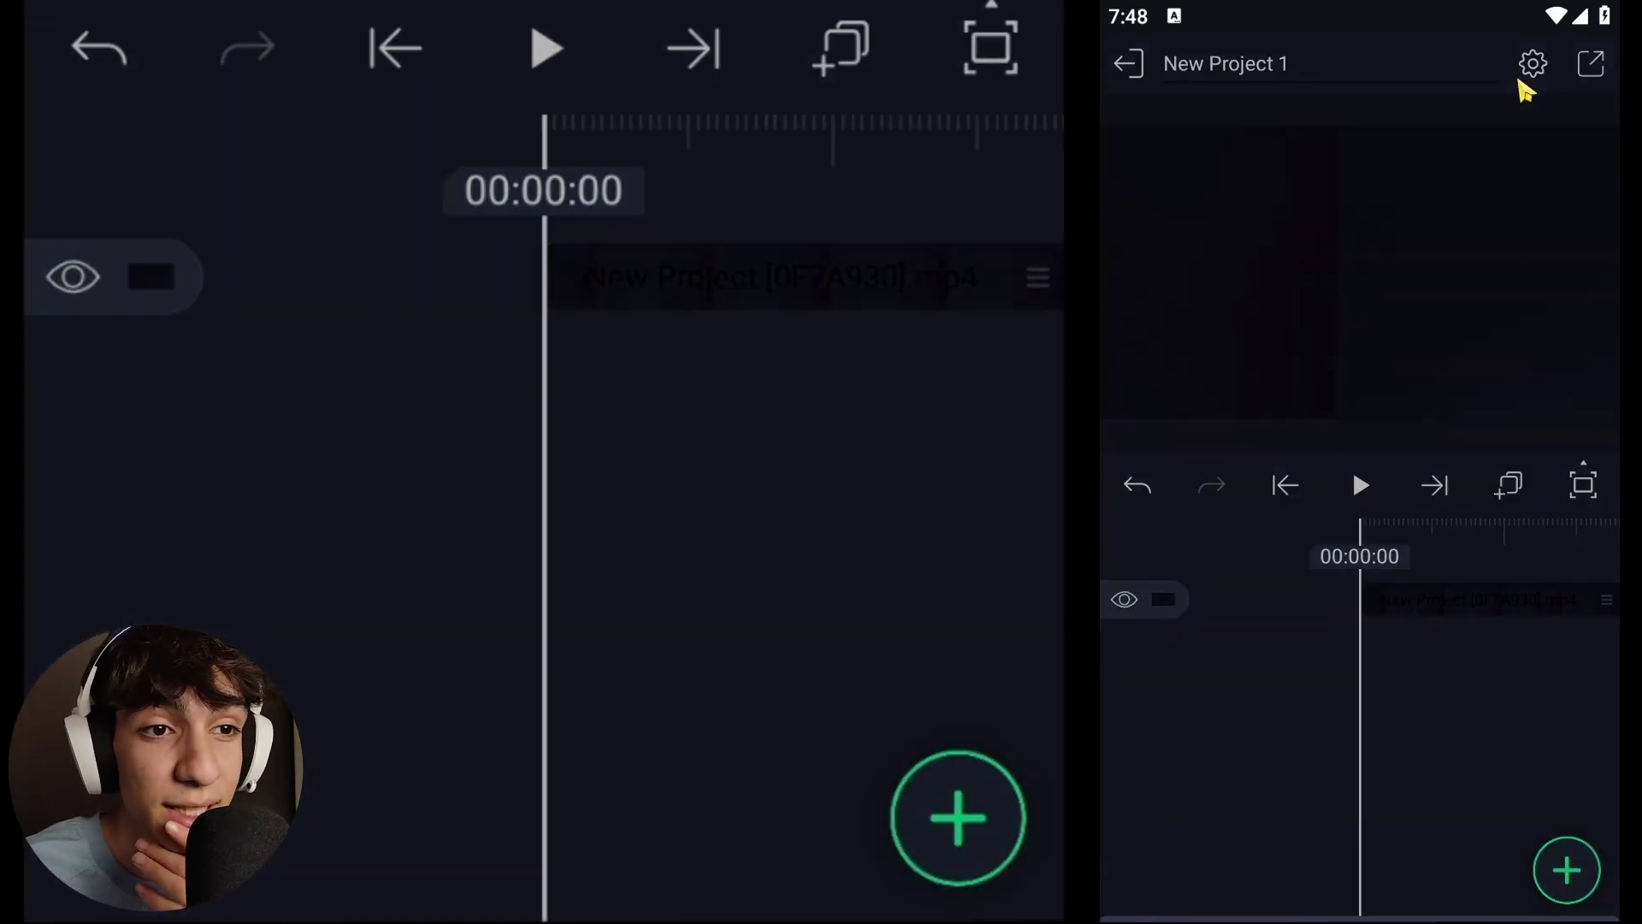
{"action": "left_click", "coordinate": [1270, 564]}
{"action": "left_click", "coordinate": [1454, 427]}
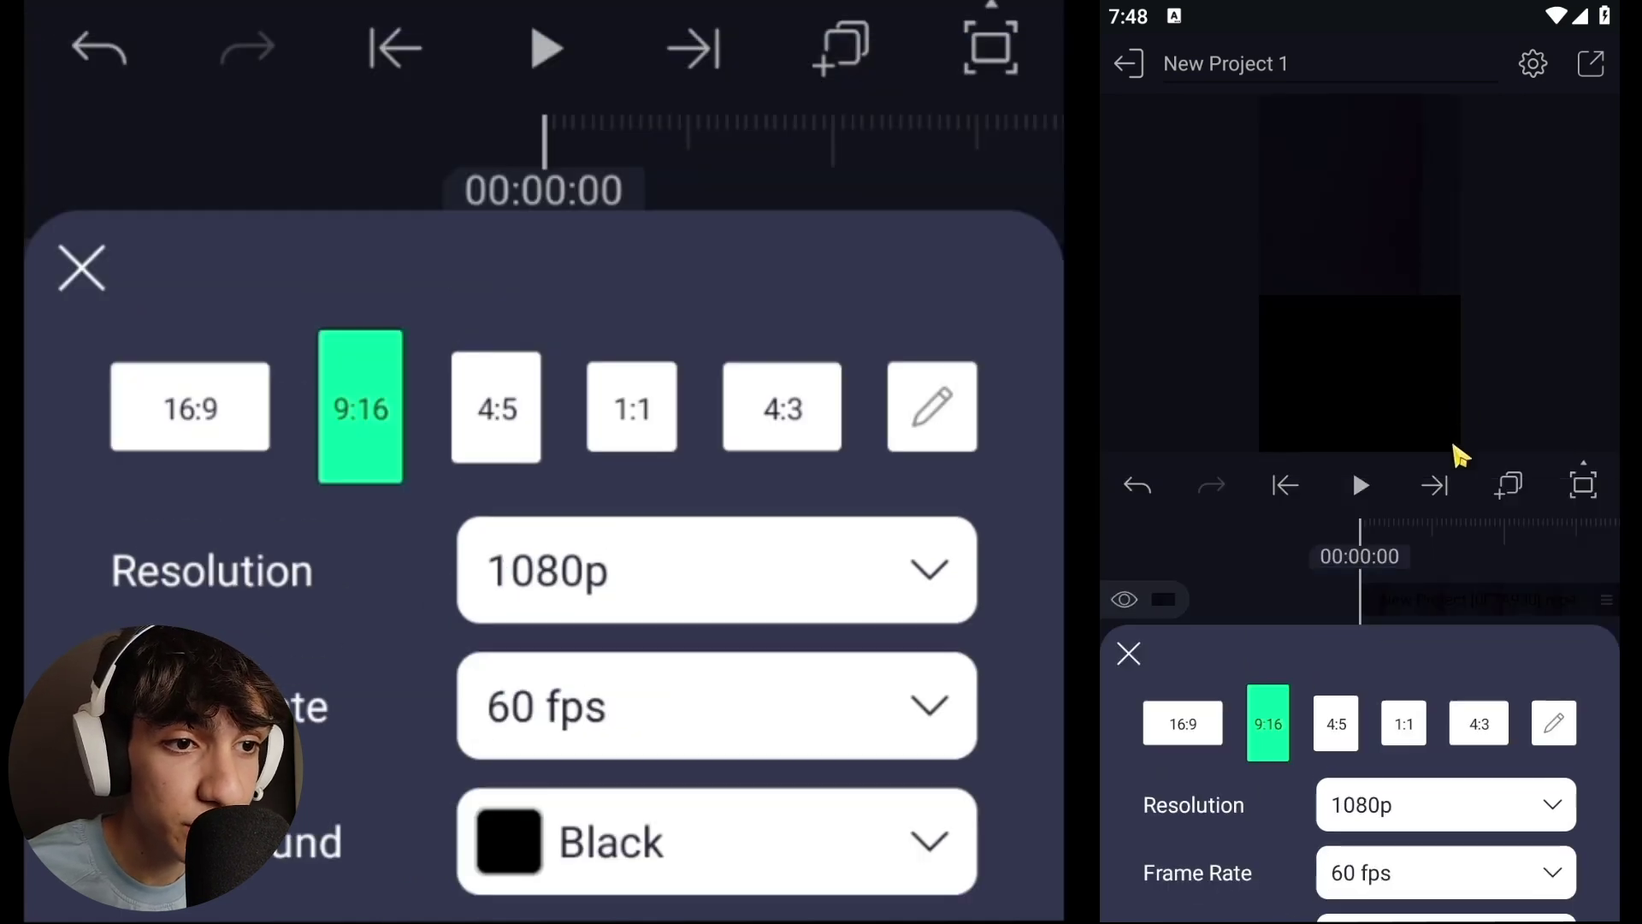
- Rotate the inserted video layer to -90°
{"action": "left_click", "coordinate": [1468, 607]}
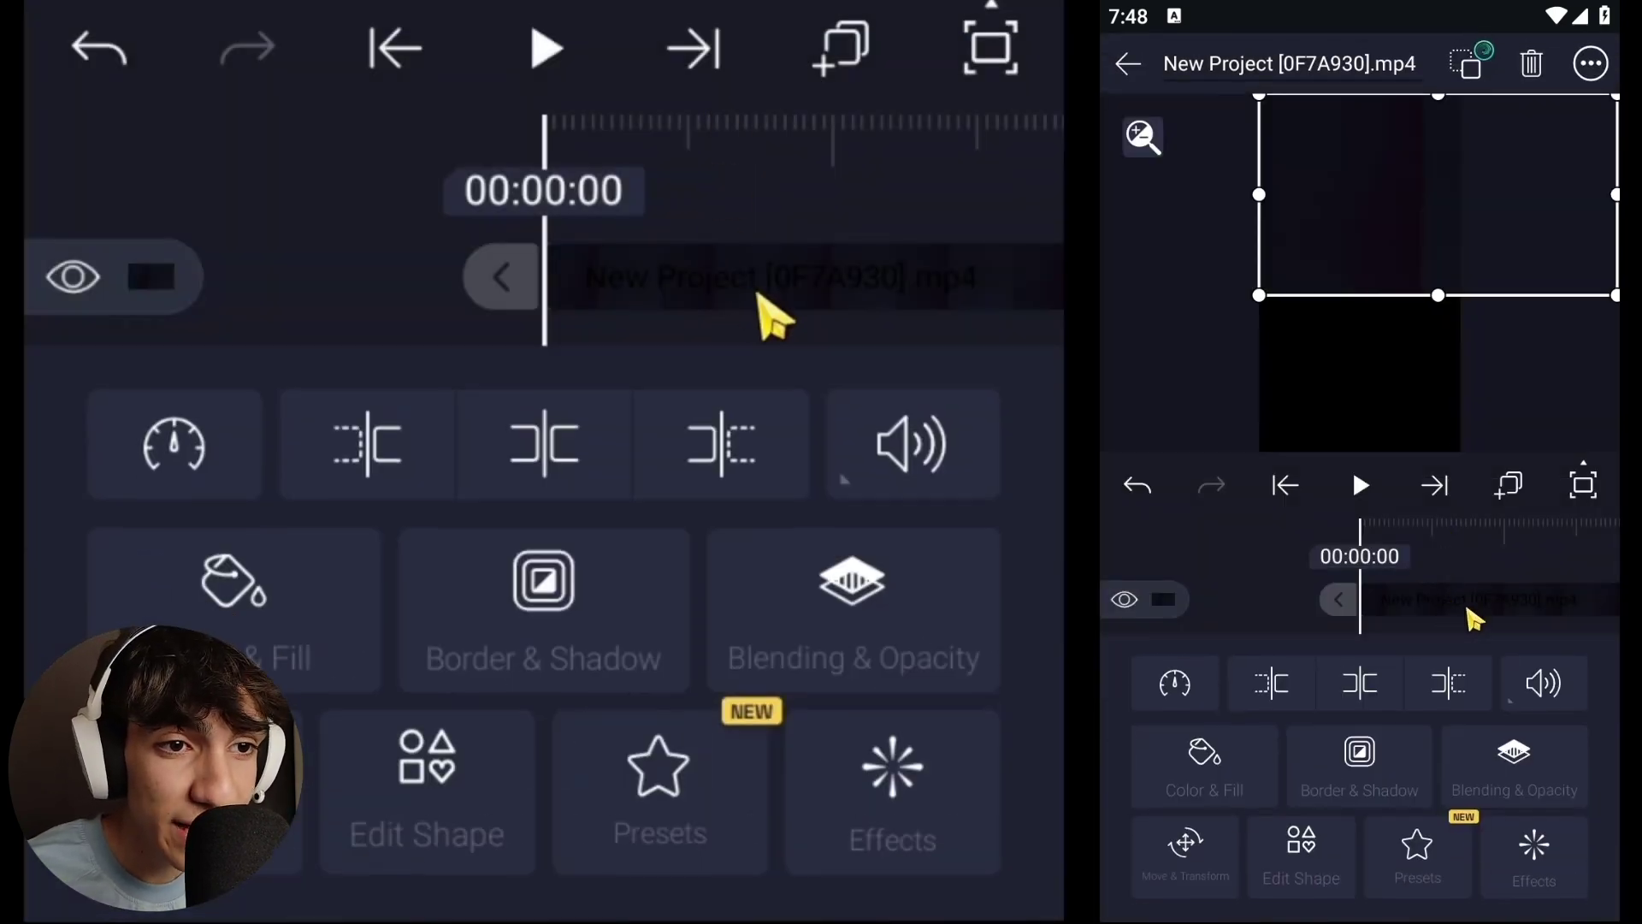
{"action": "left_click", "coordinate": [1187, 847]}
{"action": "left_click", "coordinate": [1576, 742]}
{"action": "left_click_drag", "start_coordinate": [1476, 779], "coordinate": [1361, 886]}
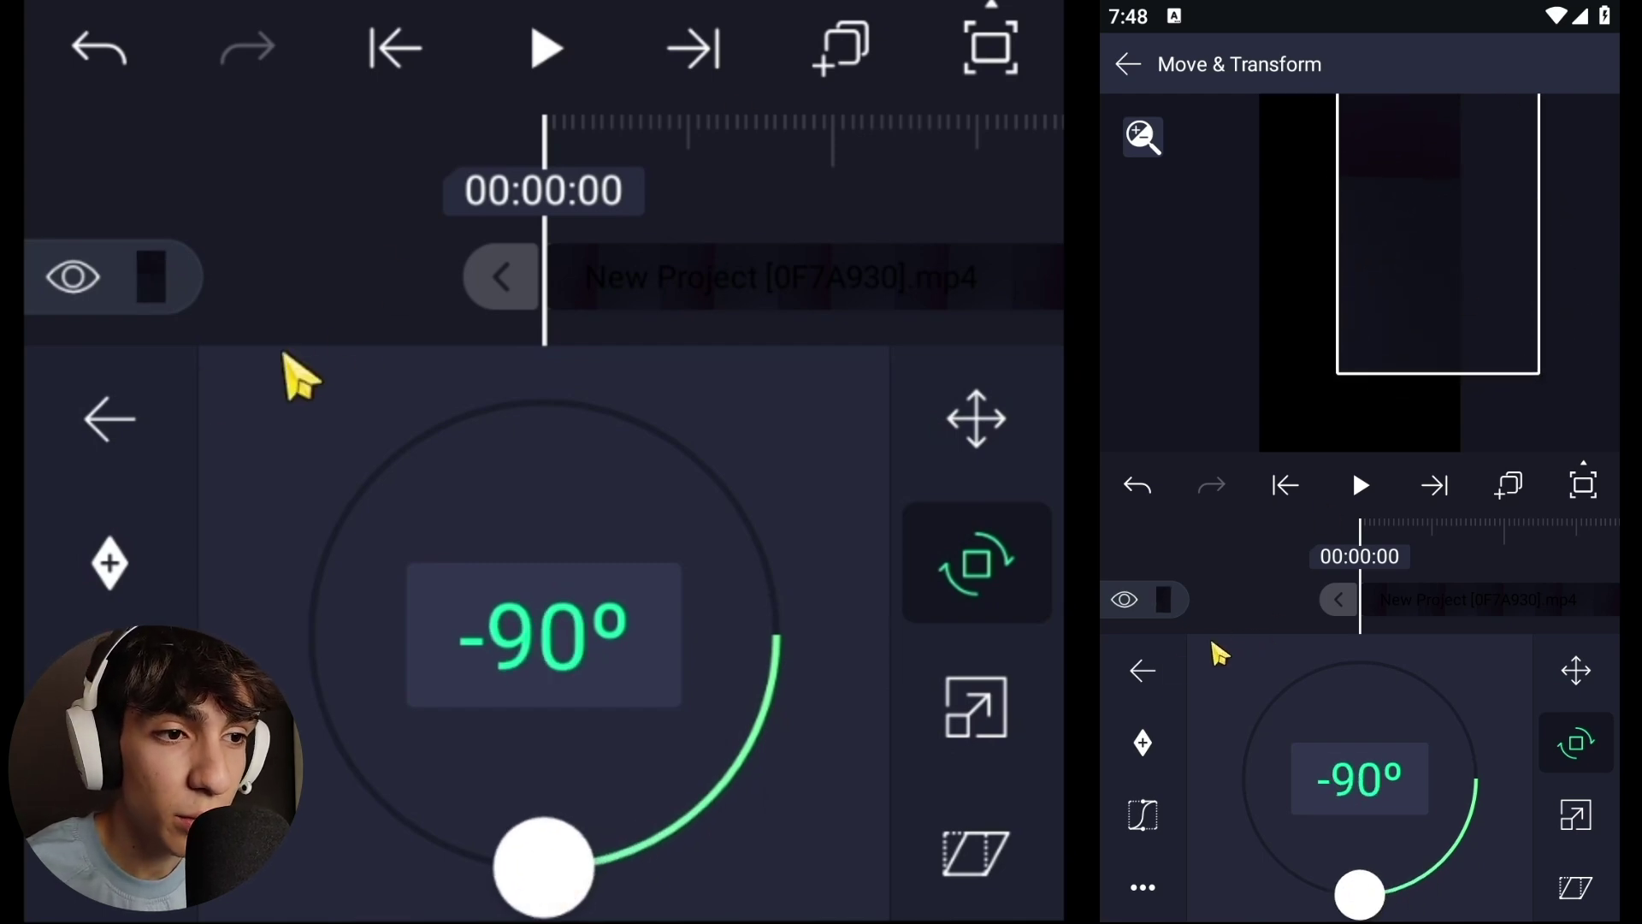
{"action": "left_click", "coordinate": [1220, 594]}
{"action": "left_click", "coordinate": [1407, 611]}
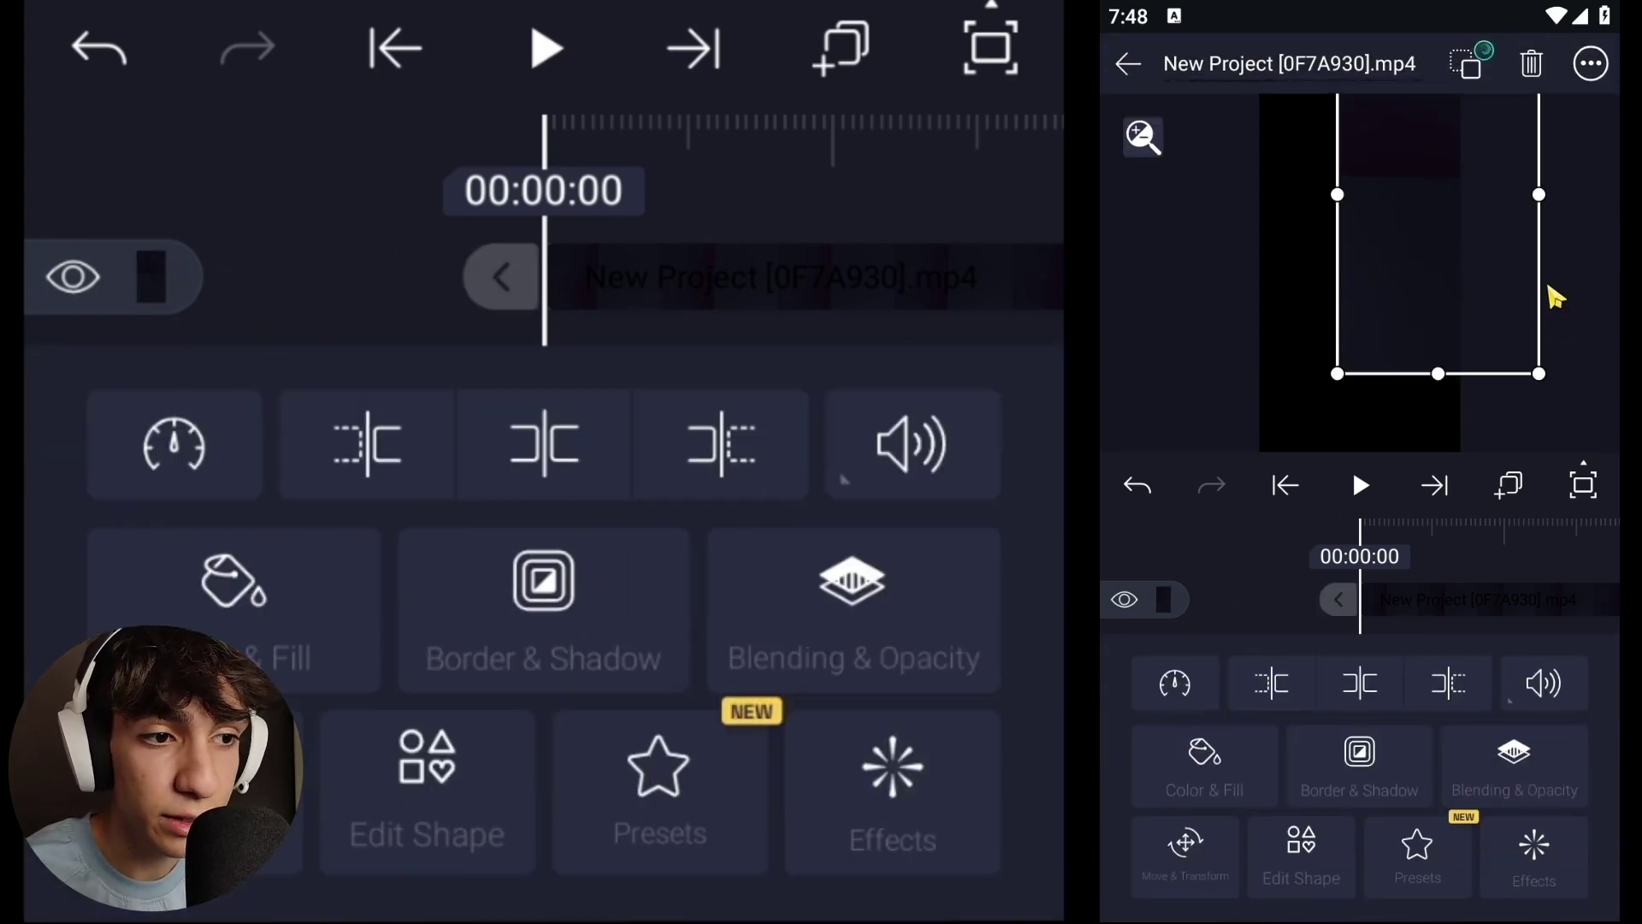
- Make the rotated video fill the composition area and deselect the layer
{"action": "left_click", "coordinate": [1590, 65]}
{"action": "left_click", "coordinate": [1369, 358]}
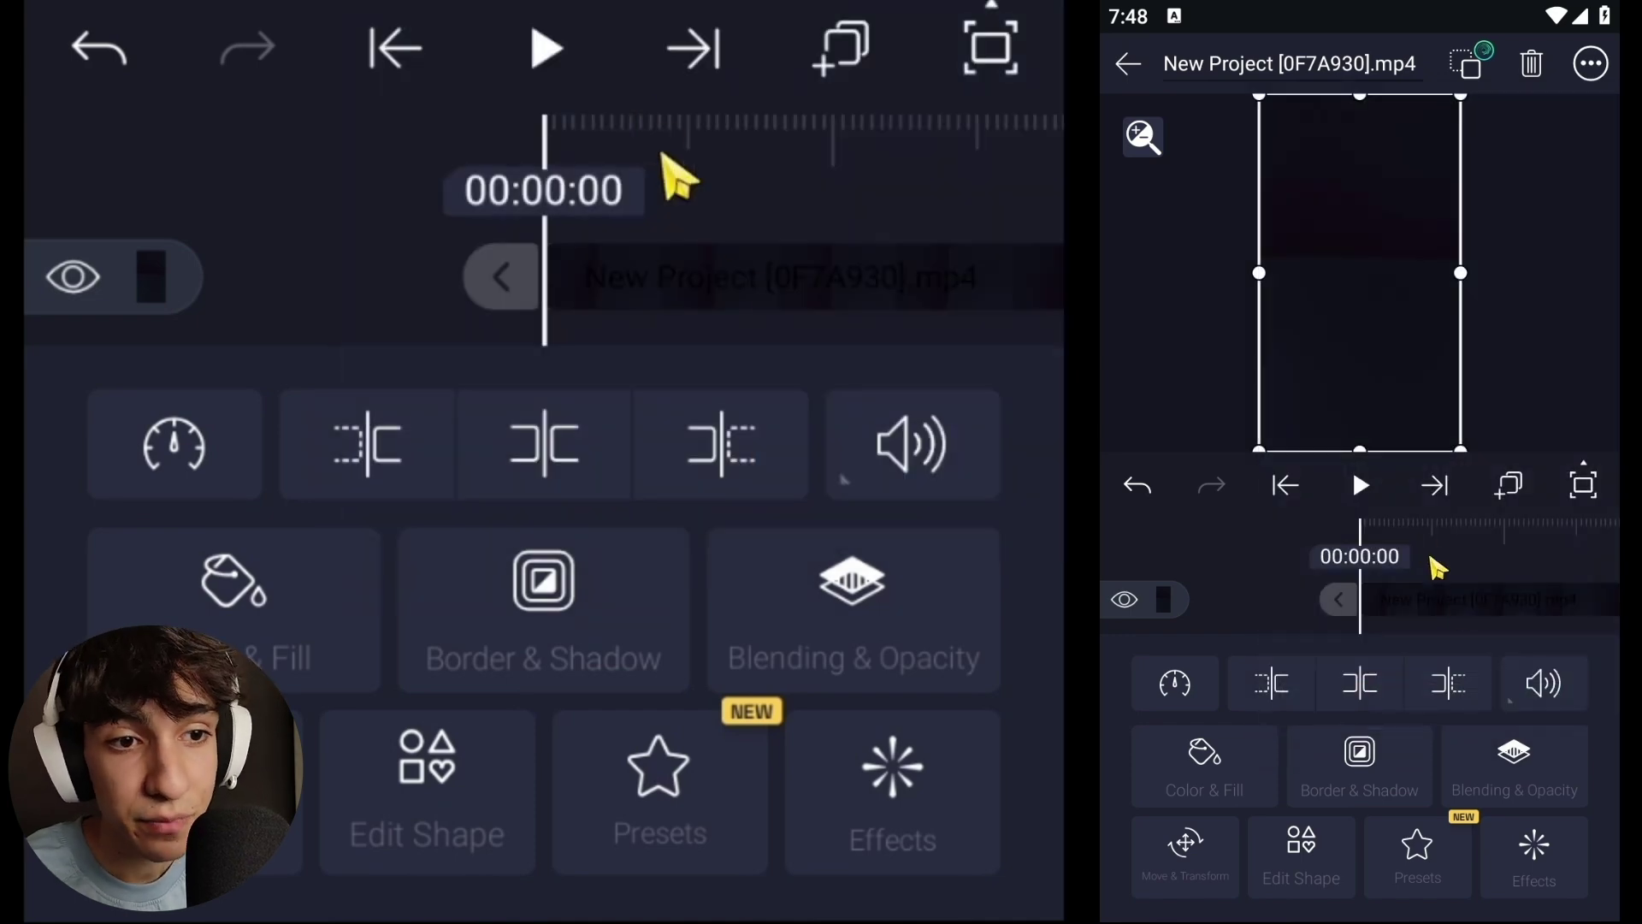
{"action": "left_click_drag", "start_coordinate": [1466, 608], "coordinate": [1517, 616]}
{"action": "left_click", "coordinate": [1439, 637]}
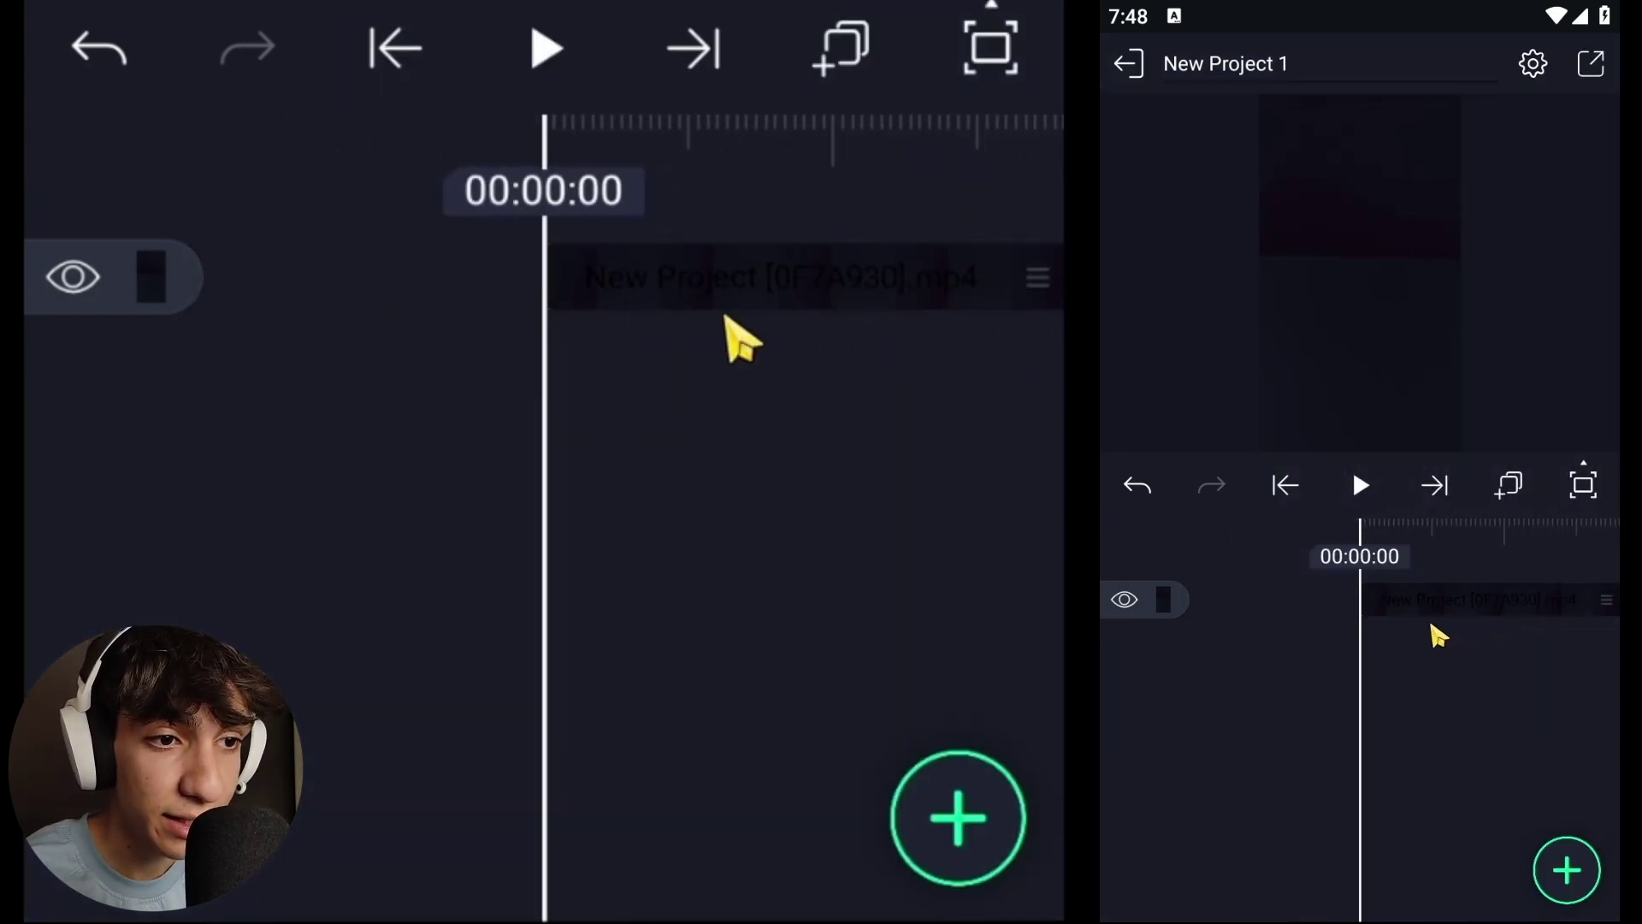
- Add a rectangle shape layer above the video and make it fill the composition area
{"action": "left_click", "coordinate": [1557, 881]}
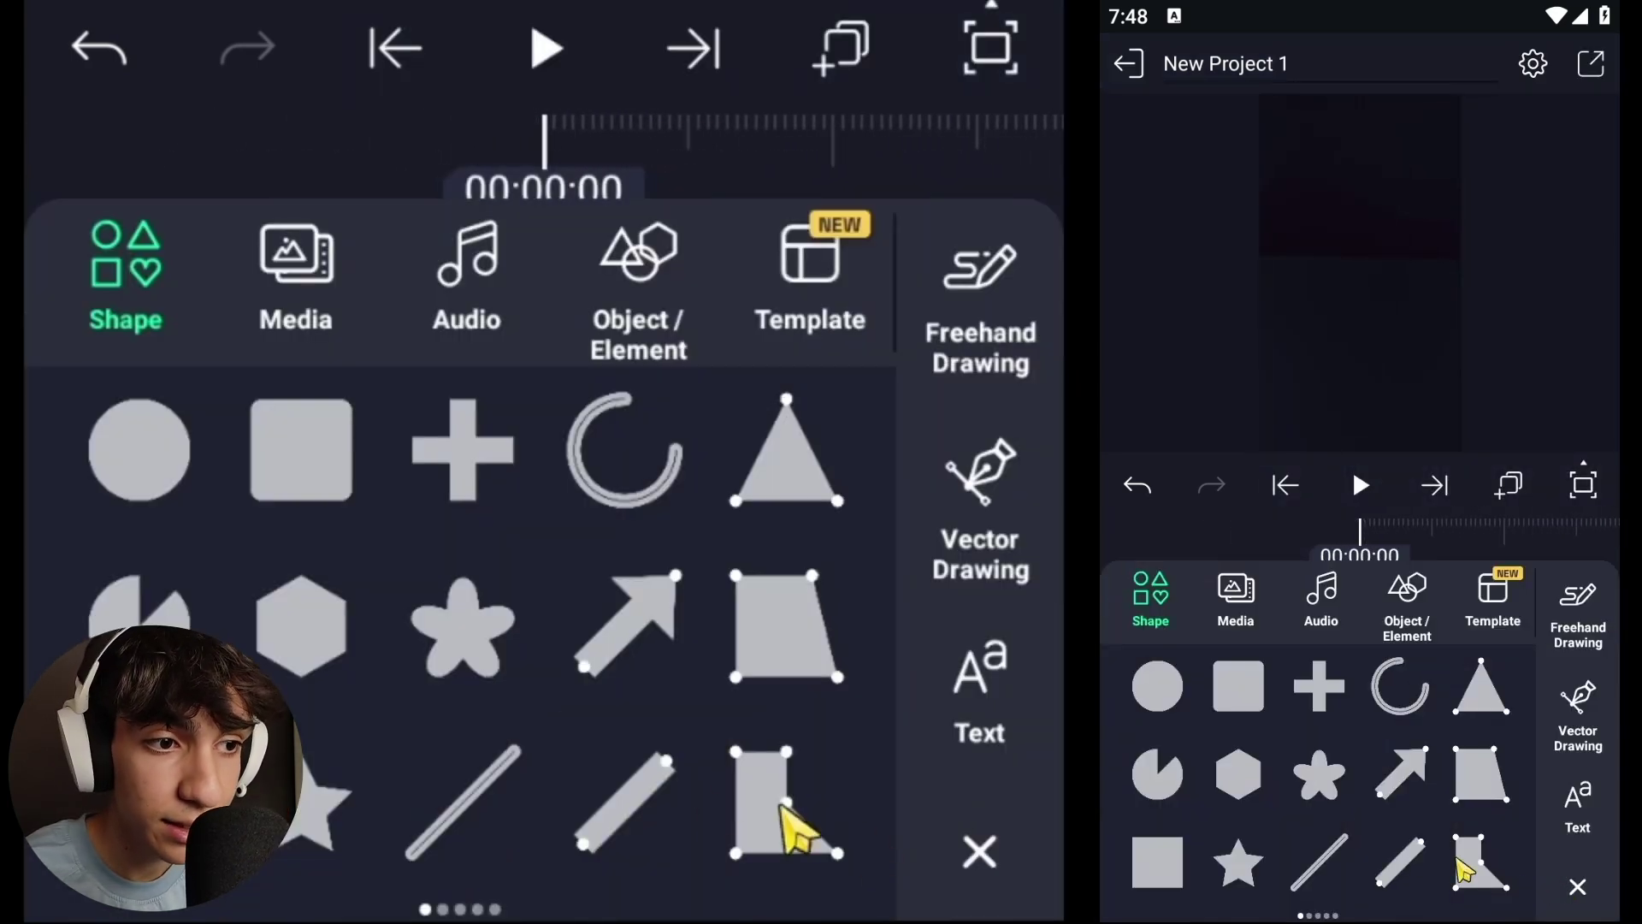
{"action": "left_click", "coordinate": [1130, 864]}
{"action": "left_click", "coordinate": [1589, 65]}
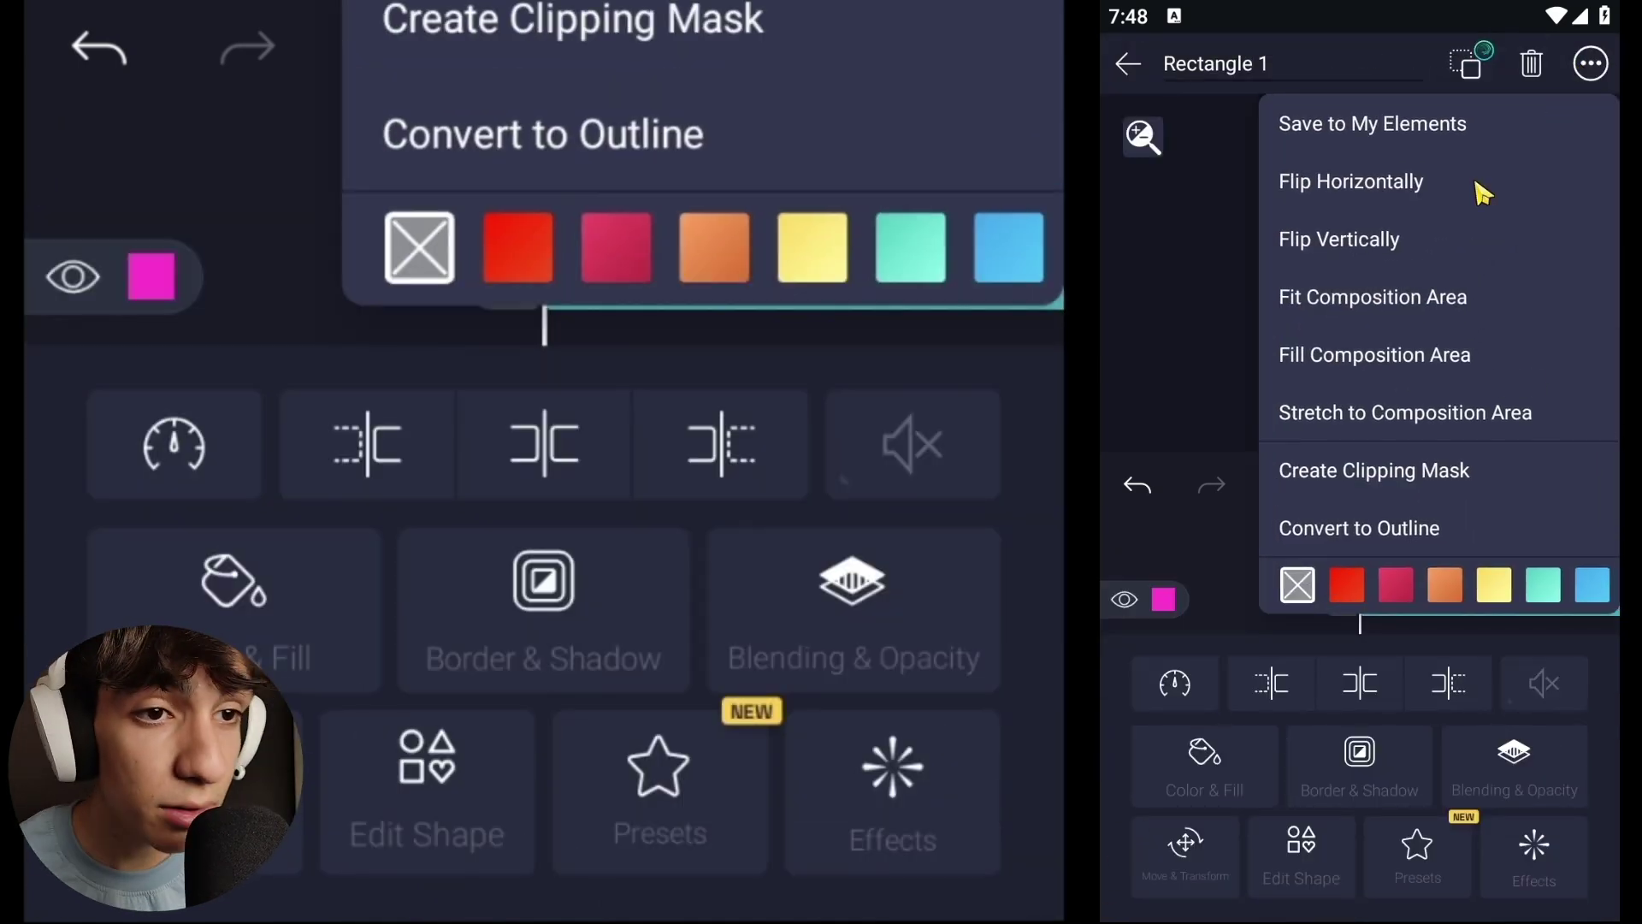
{"action": "left_click", "coordinate": [1381, 361]}
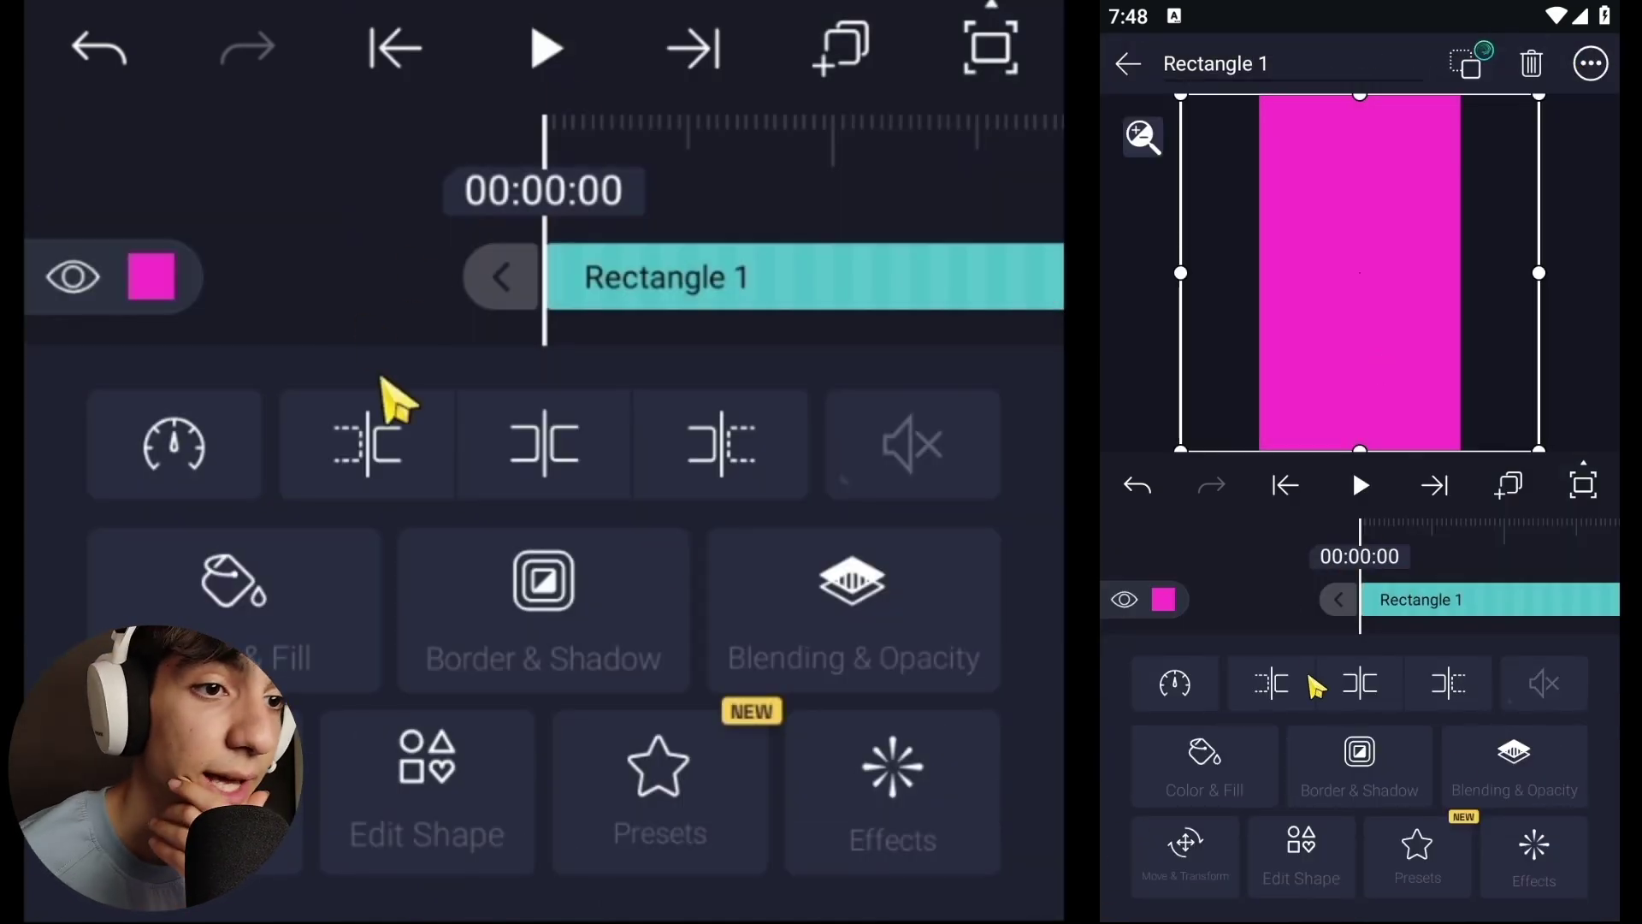
- Add the Copy Background effect with standard settings to the rectangle and collapse its settings
{"action": "left_click", "coordinate": [1536, 877]}
{"action": "left_click", "coordinate": [1432, 685]}
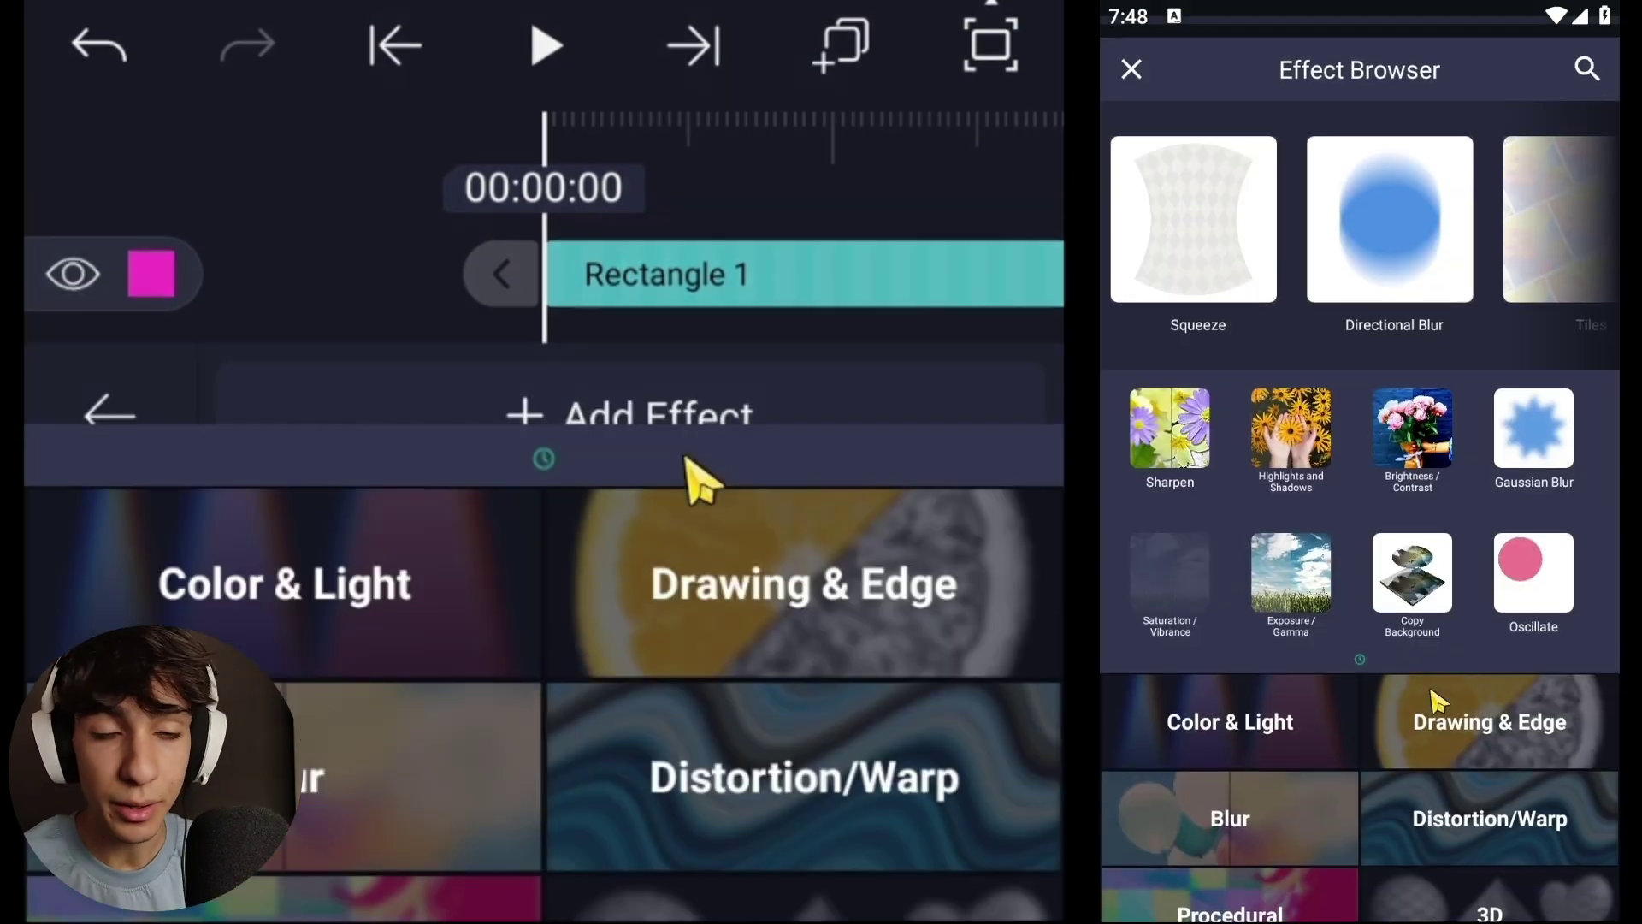
{"action": "scroll", "coordinate": [1471, 453], "scroll_direction": "down", "scroll_amount": 2}
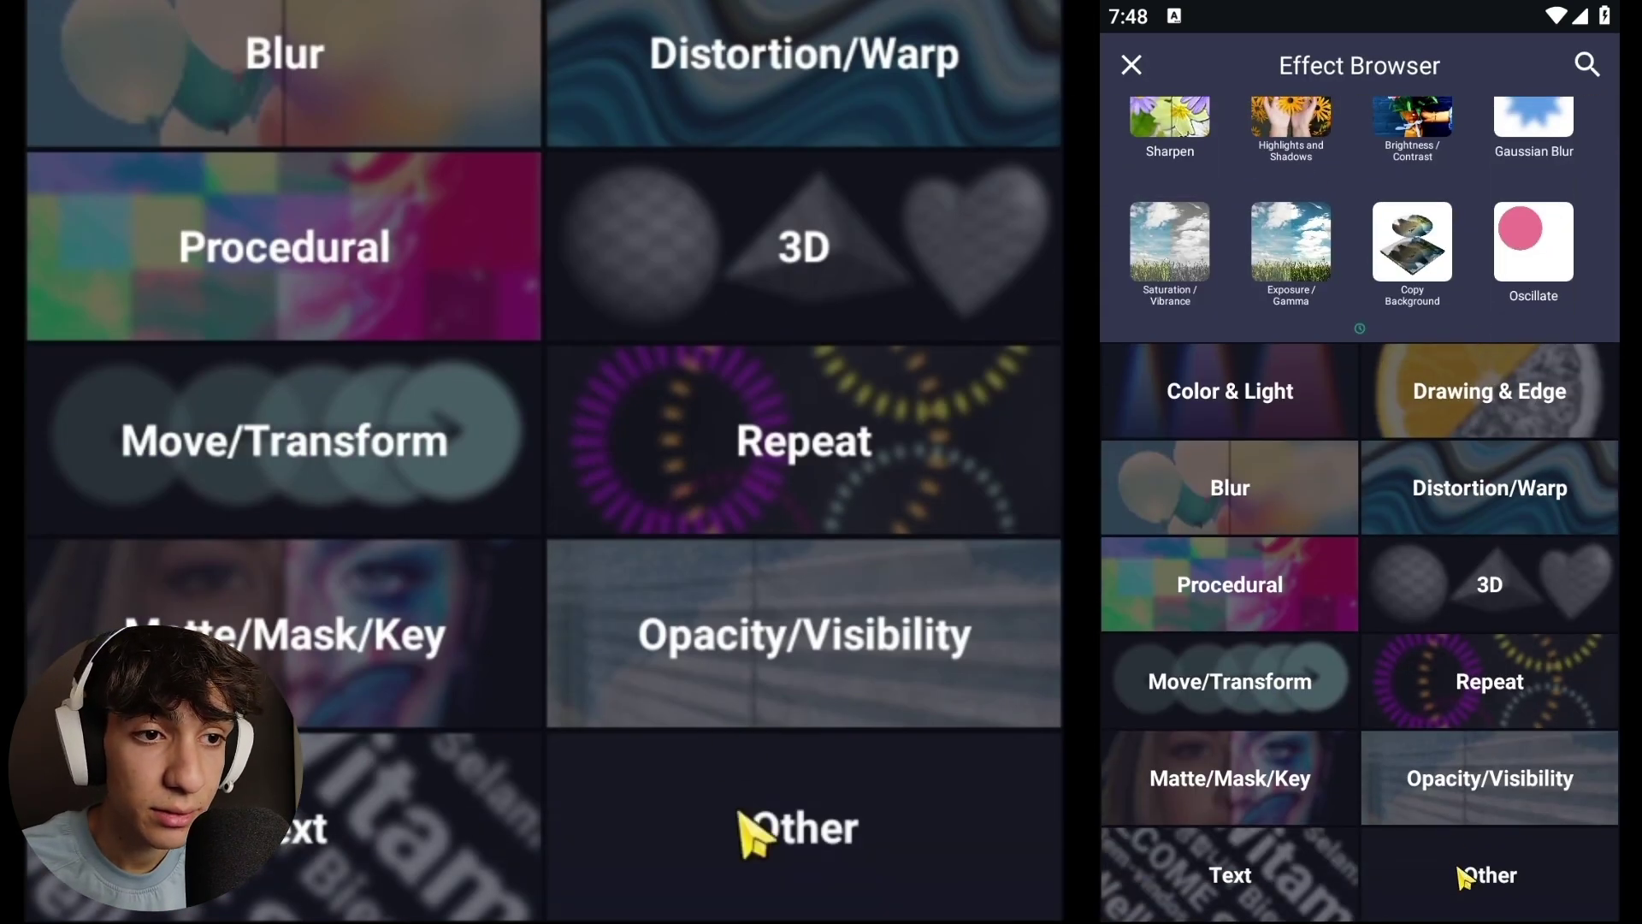
{"action": "left_click", "coordinate": [1464, 877]}
{"action": "scroll", "coordinate": [1147, 770], "scroll_direction": "down", "scroll_amount": 3}
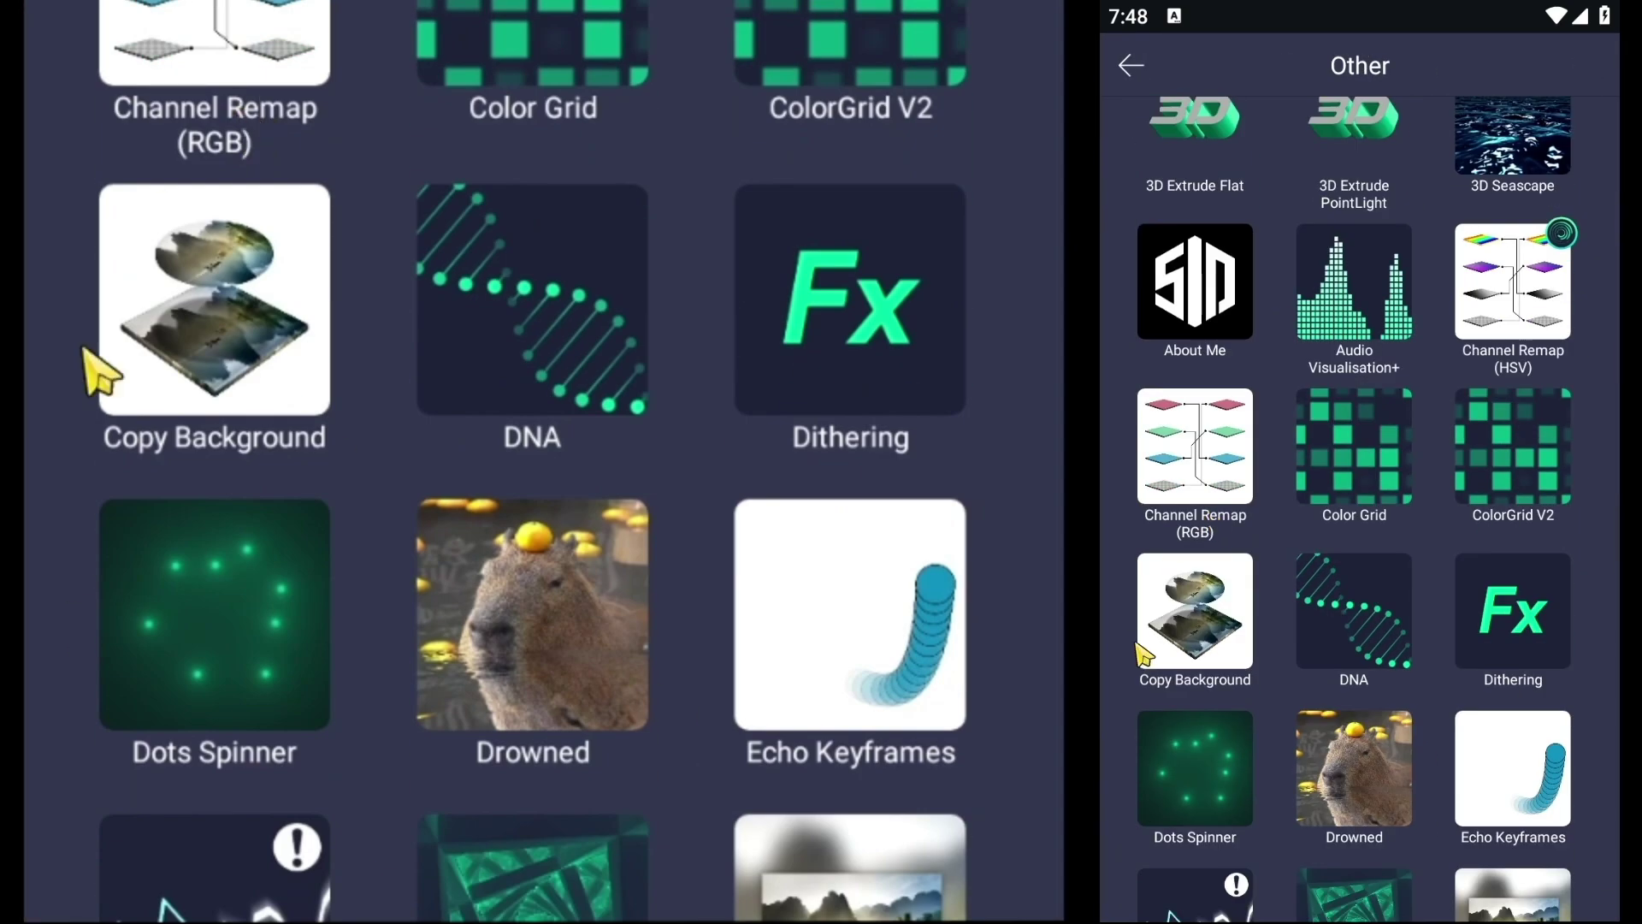
{"action": "left_click", "coordinate": [1151, 650]}
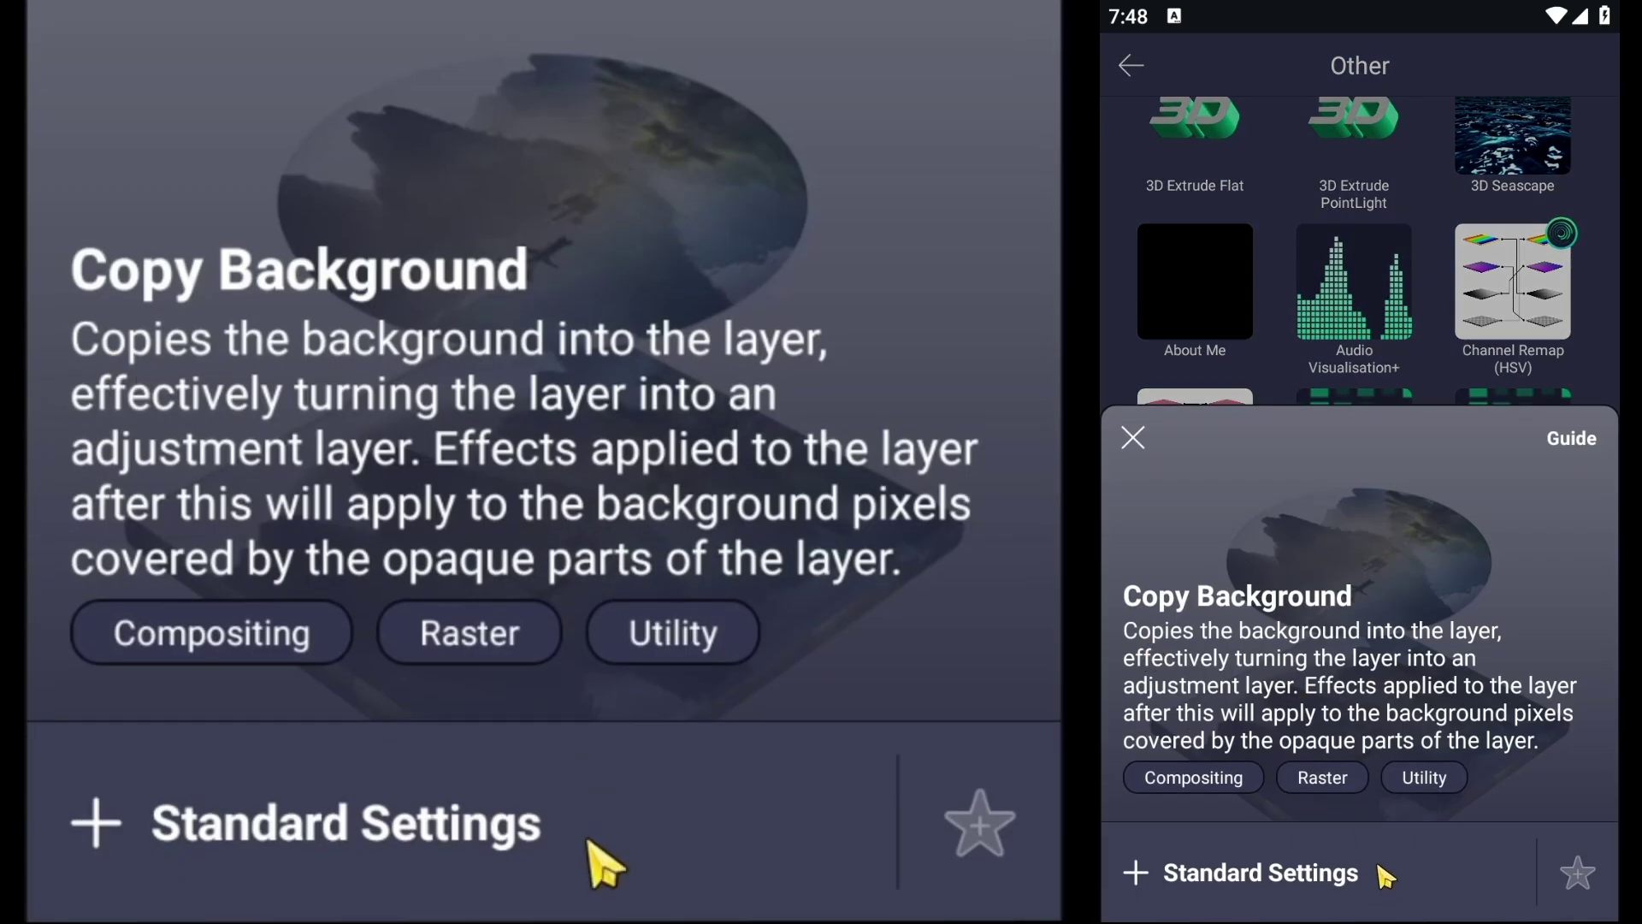
{"action": "left_click", "coordinate": [1384, 886]}
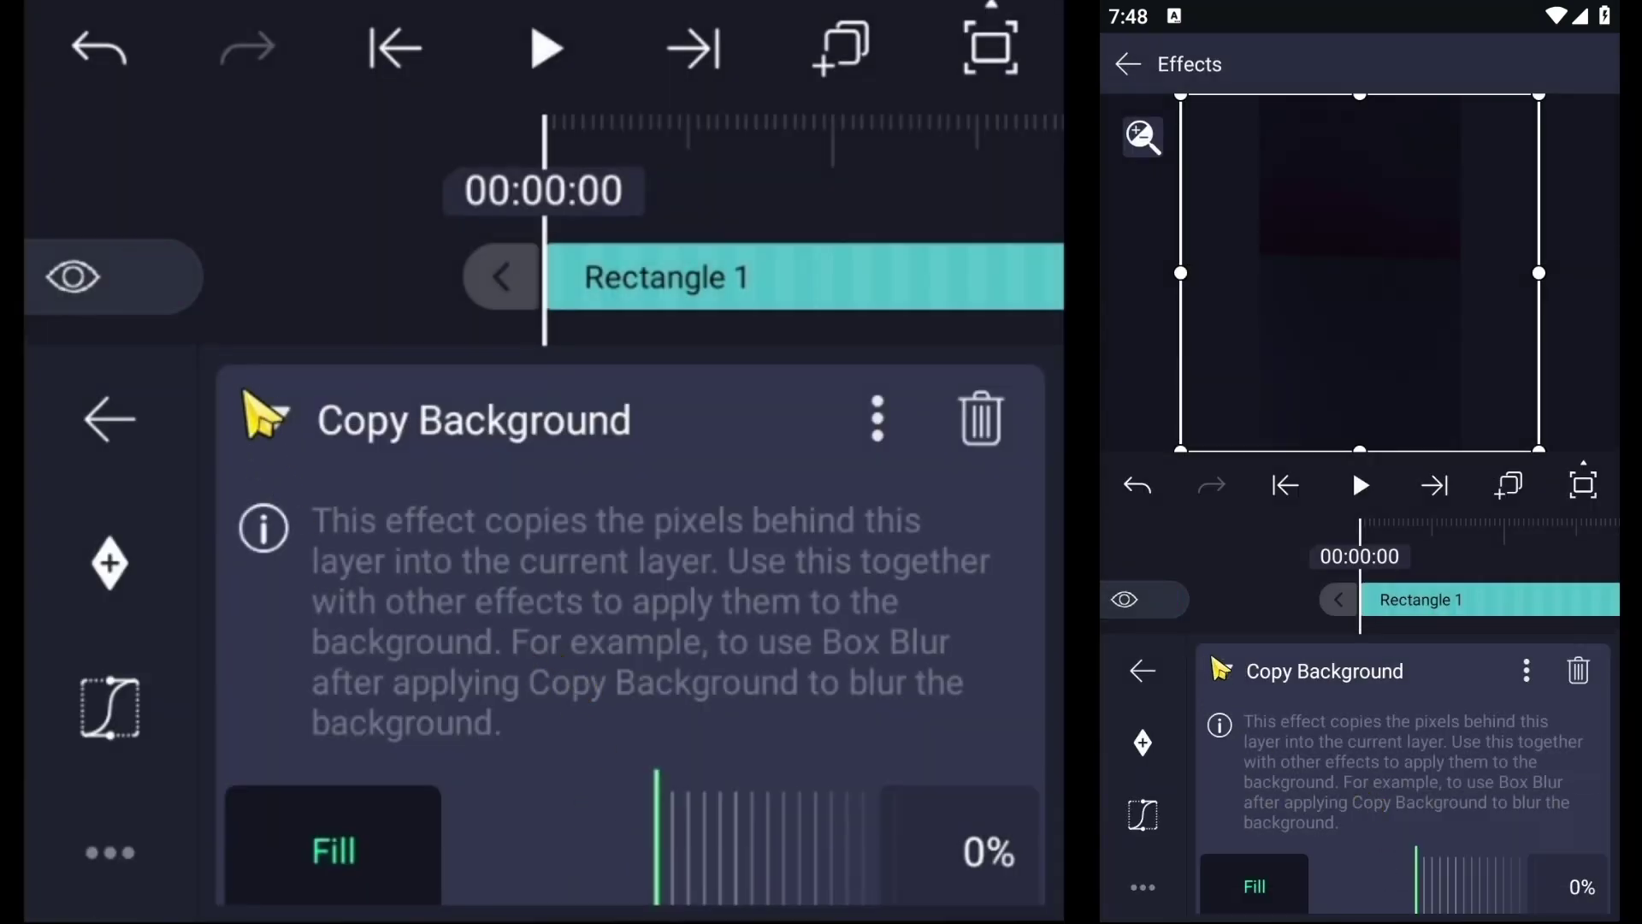
{"action": "left_click", "coordinate": [1226, 674]}
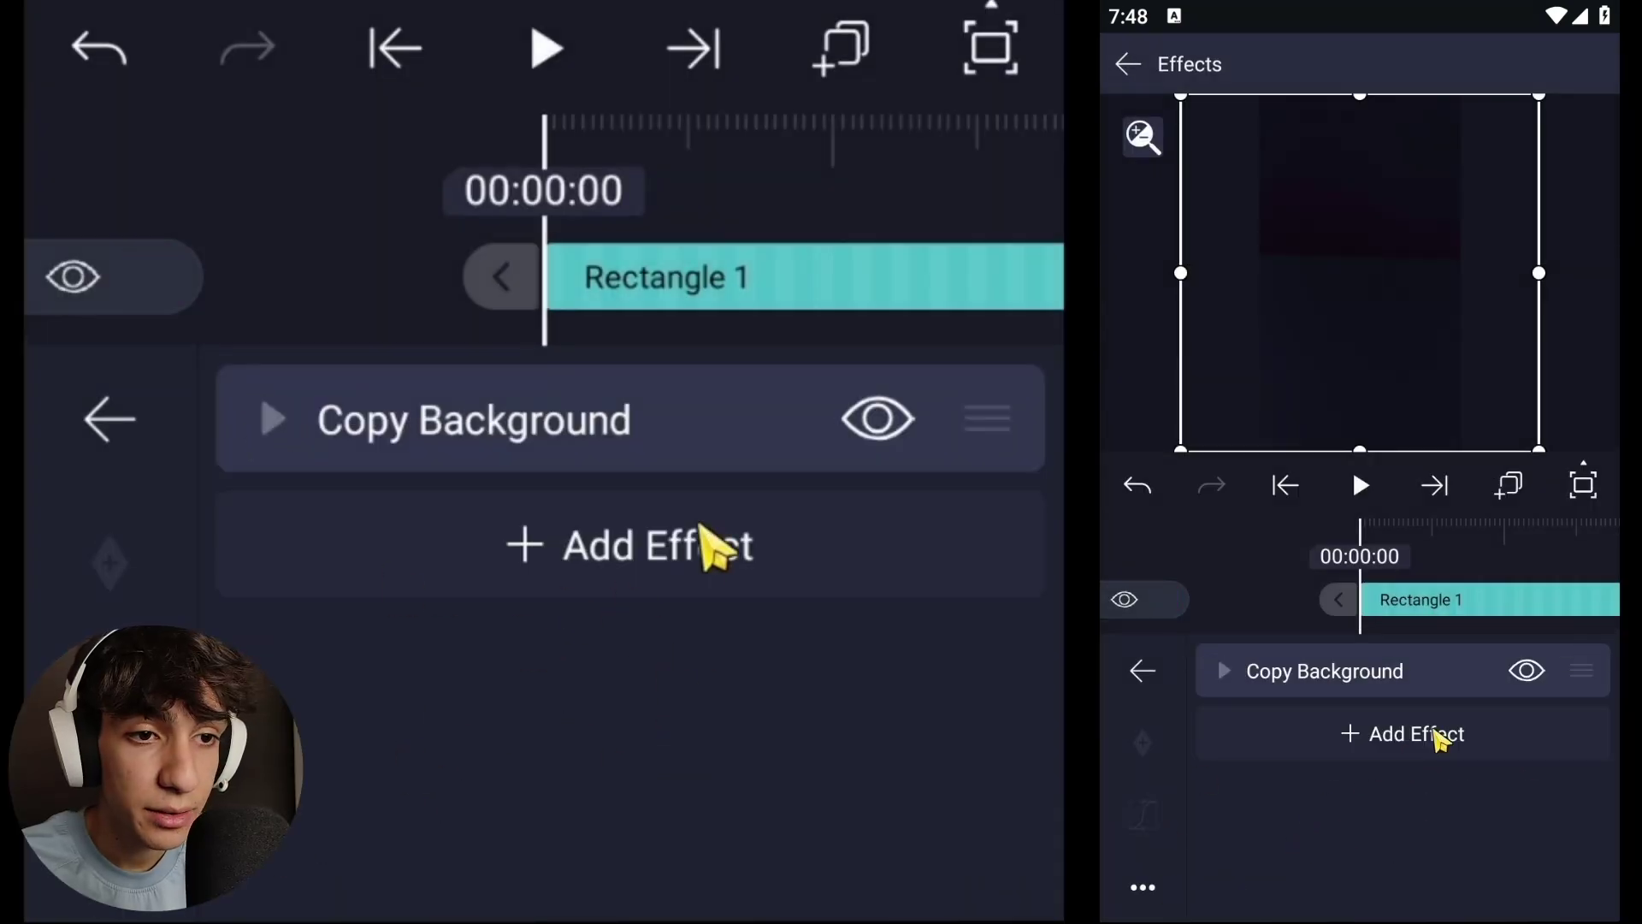
- Add the Brightness / Contrast effect with standard settings to the rectangle
{"action": "left_click", "coordinate": [1433, 741]}
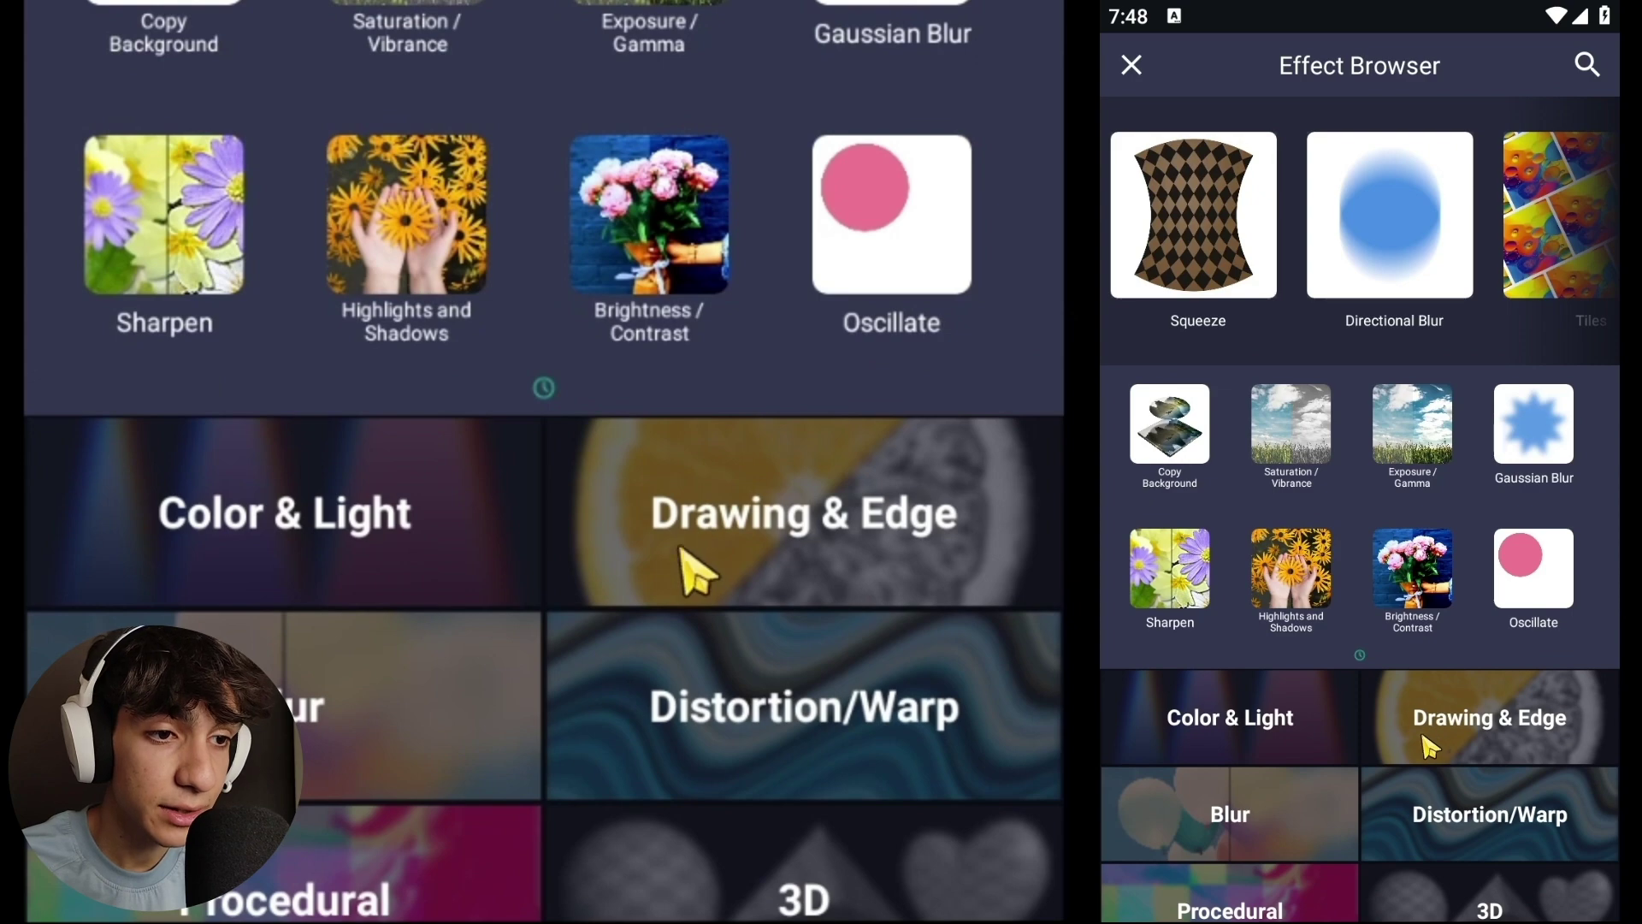
{"action": "left_click", "coordinate": [1214, 729]}
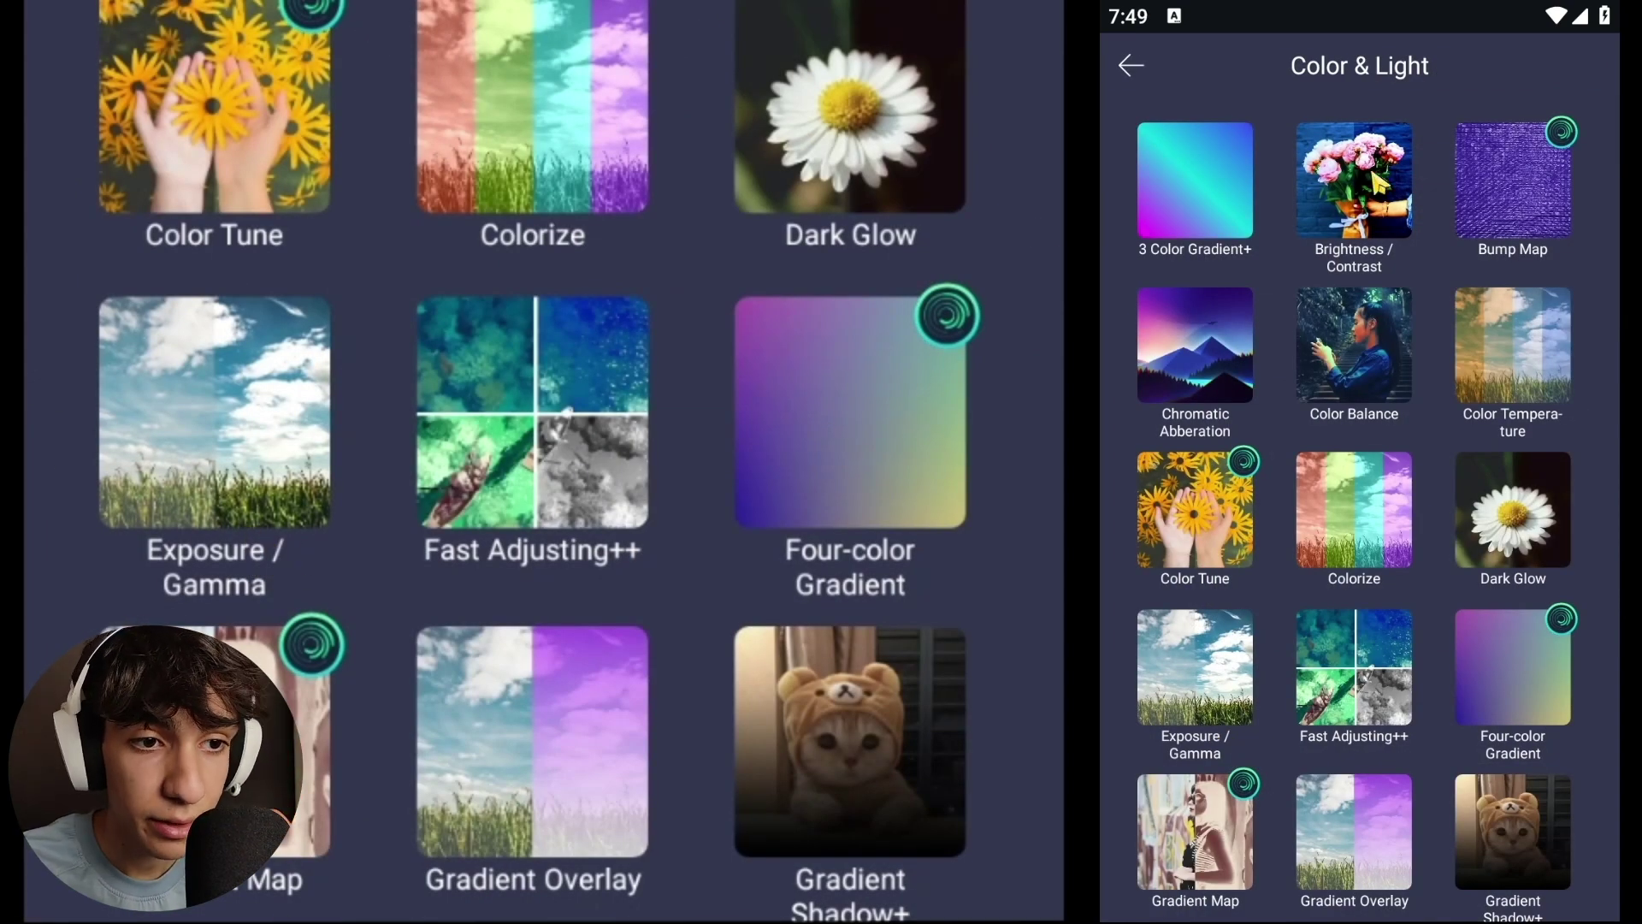
{"action": "left_click", "coordinate": [1354, 180]}
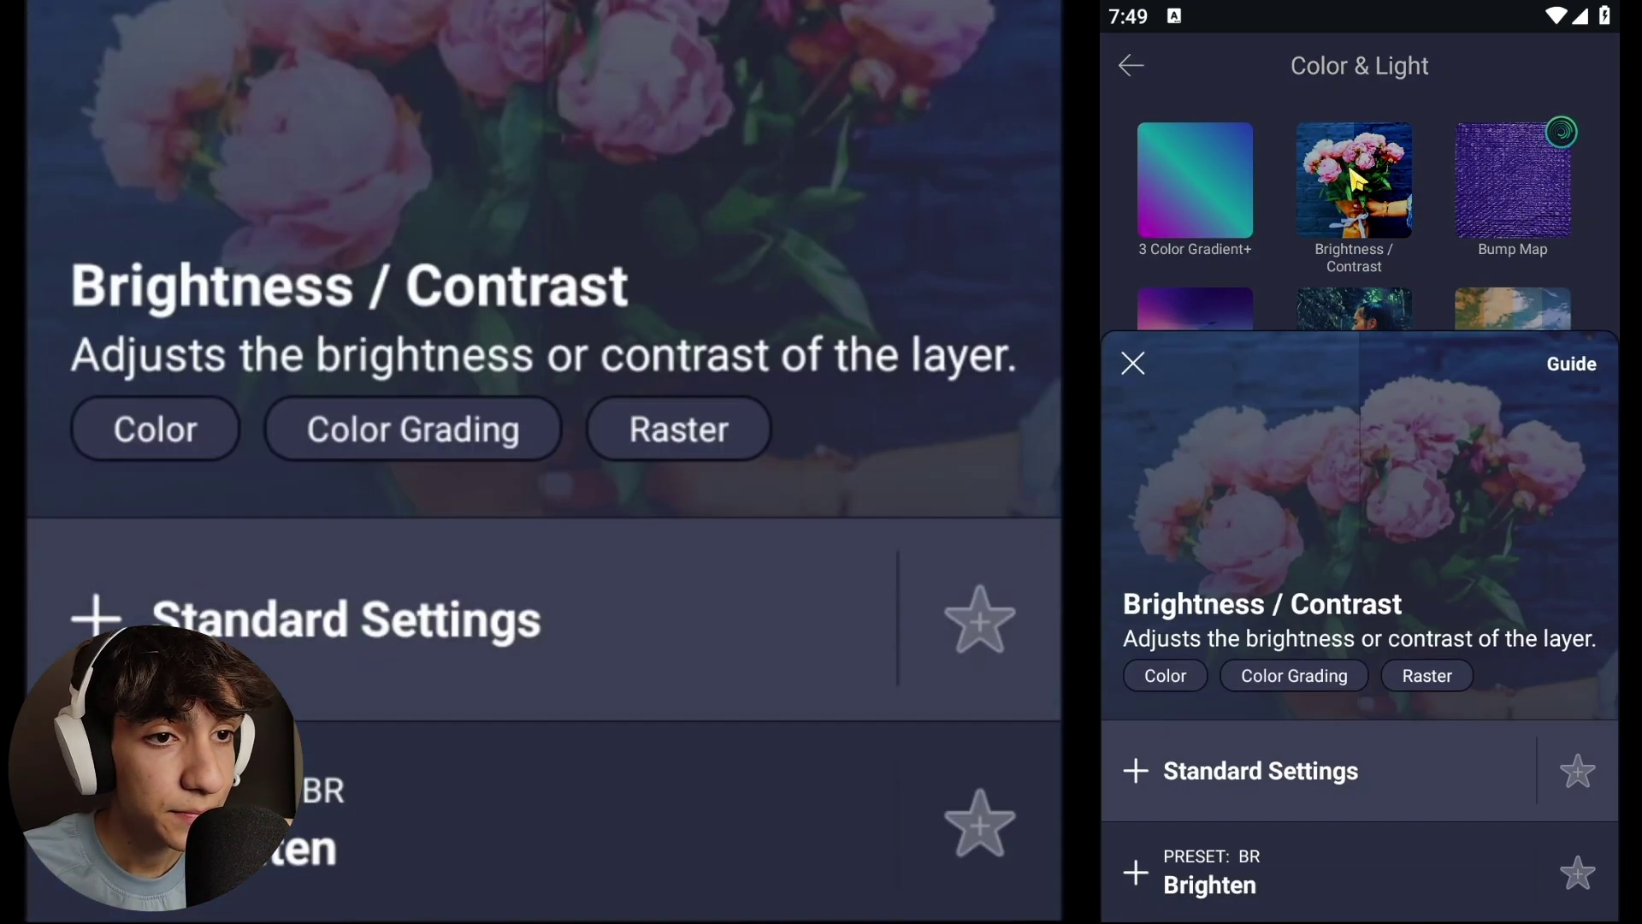
{"action": "left_click", "coordinate": [1334, 774]}
{"action": "left_click", "coordinate": [1333, 754]}
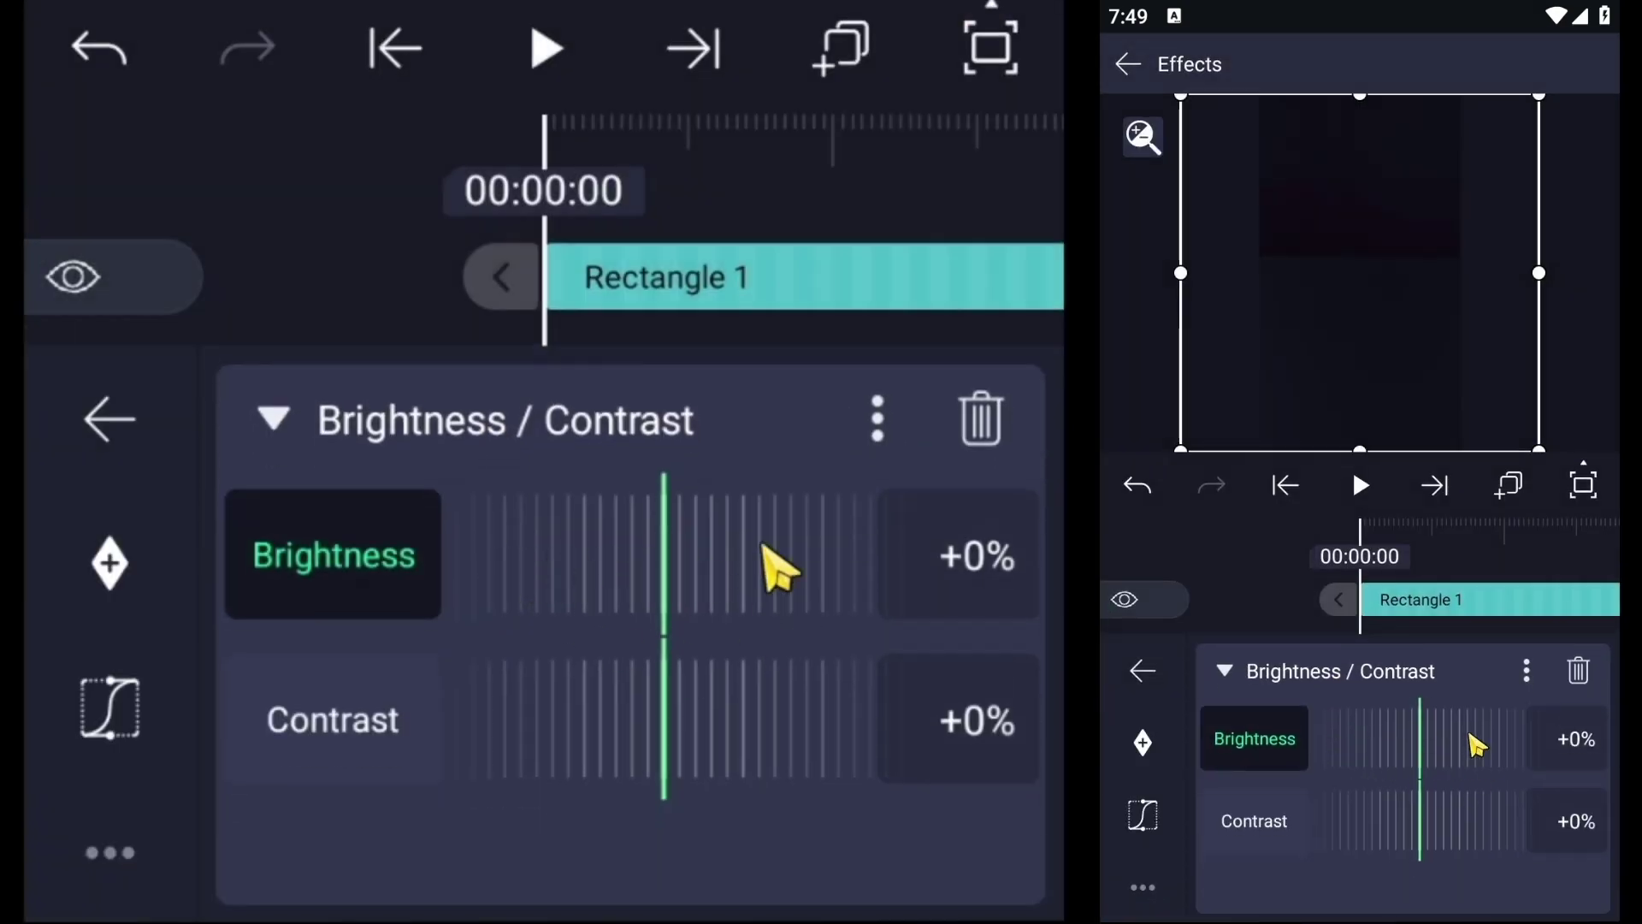
- Set both brightness and contrast to +5% and collapse the effect's settings
{"action": "left_click_drag", "start_coordinate": [1511, 750], "coordinate": [1470, 746]}
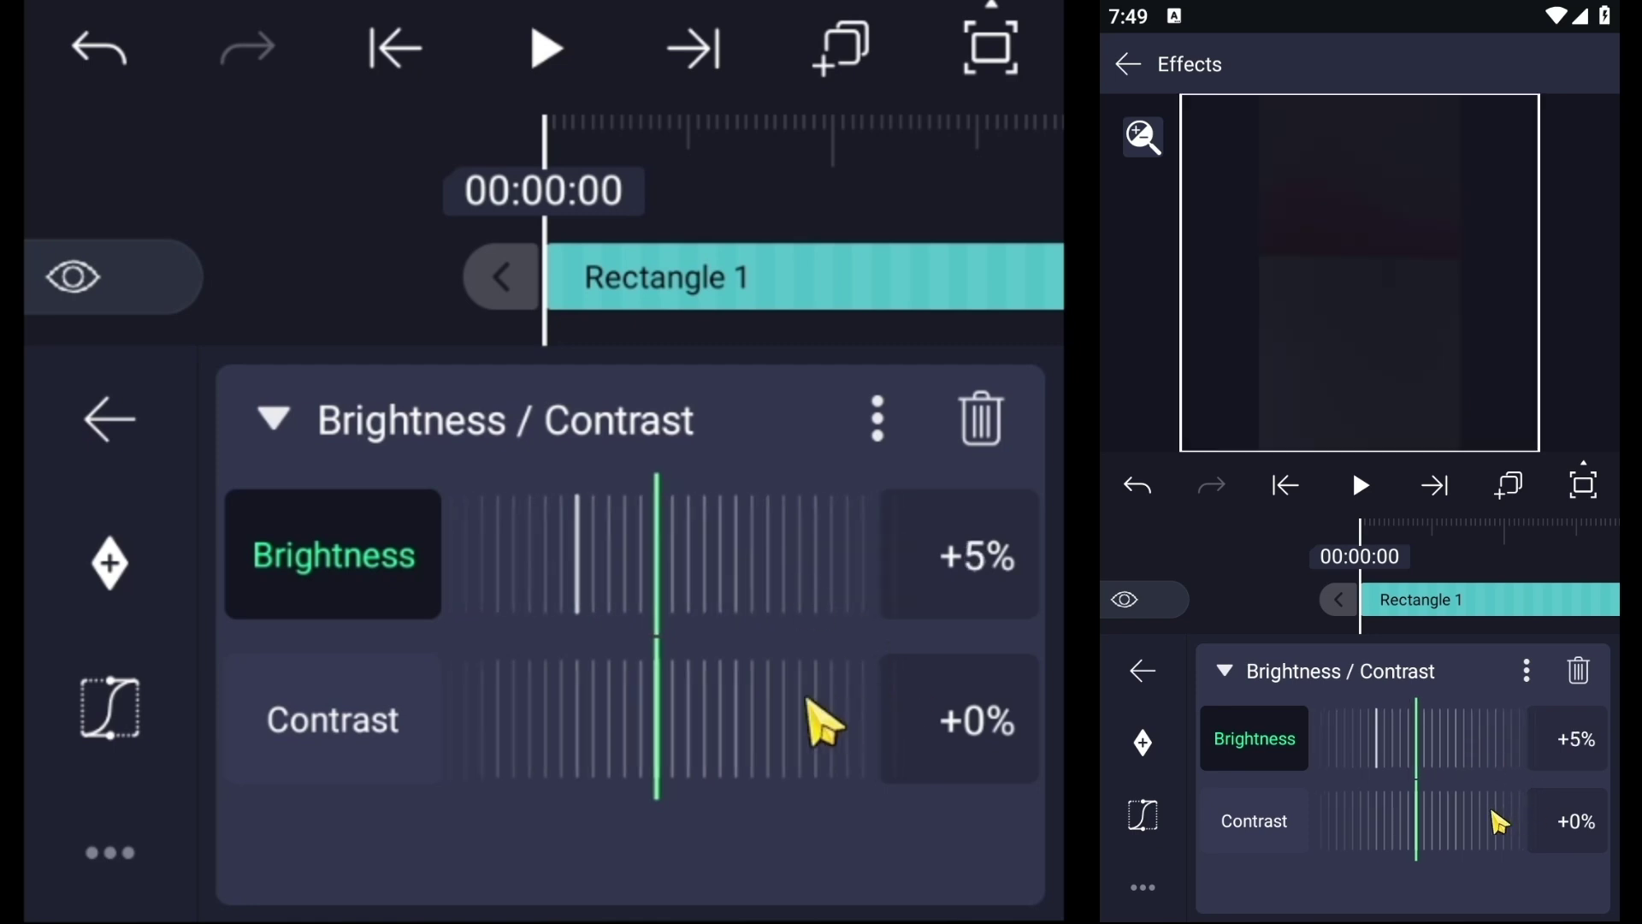
{"action": "left_click_drag", "start_coordinate": [1472, 811], "coordinate": [1439, 821]}
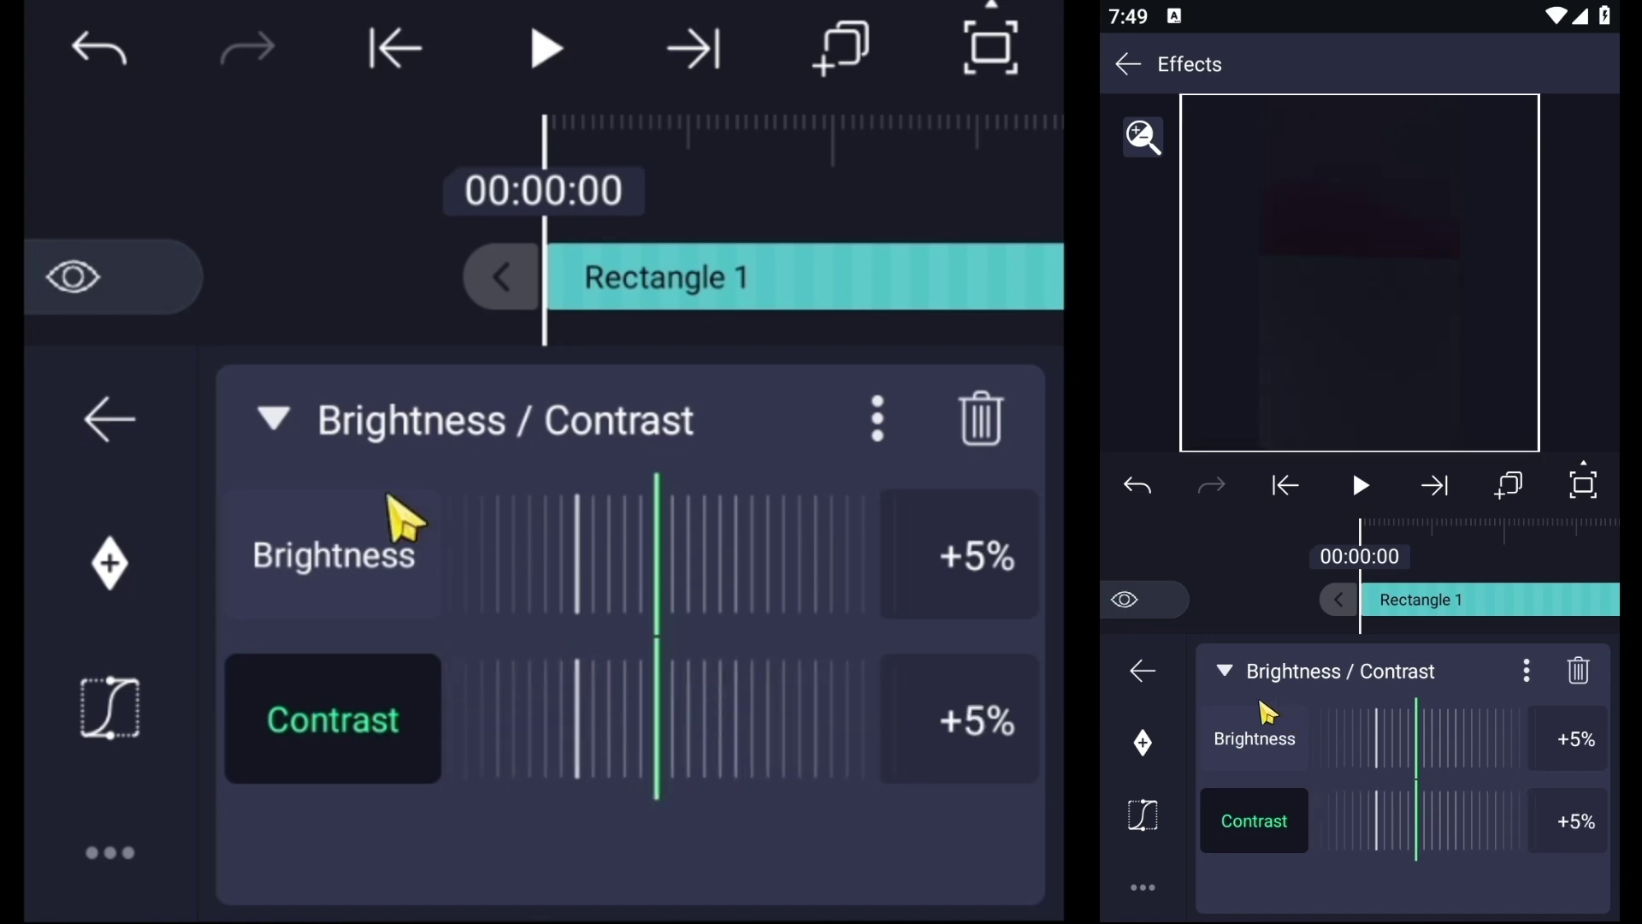
{"action": "left_click", "coordinate": [1223, 675]}
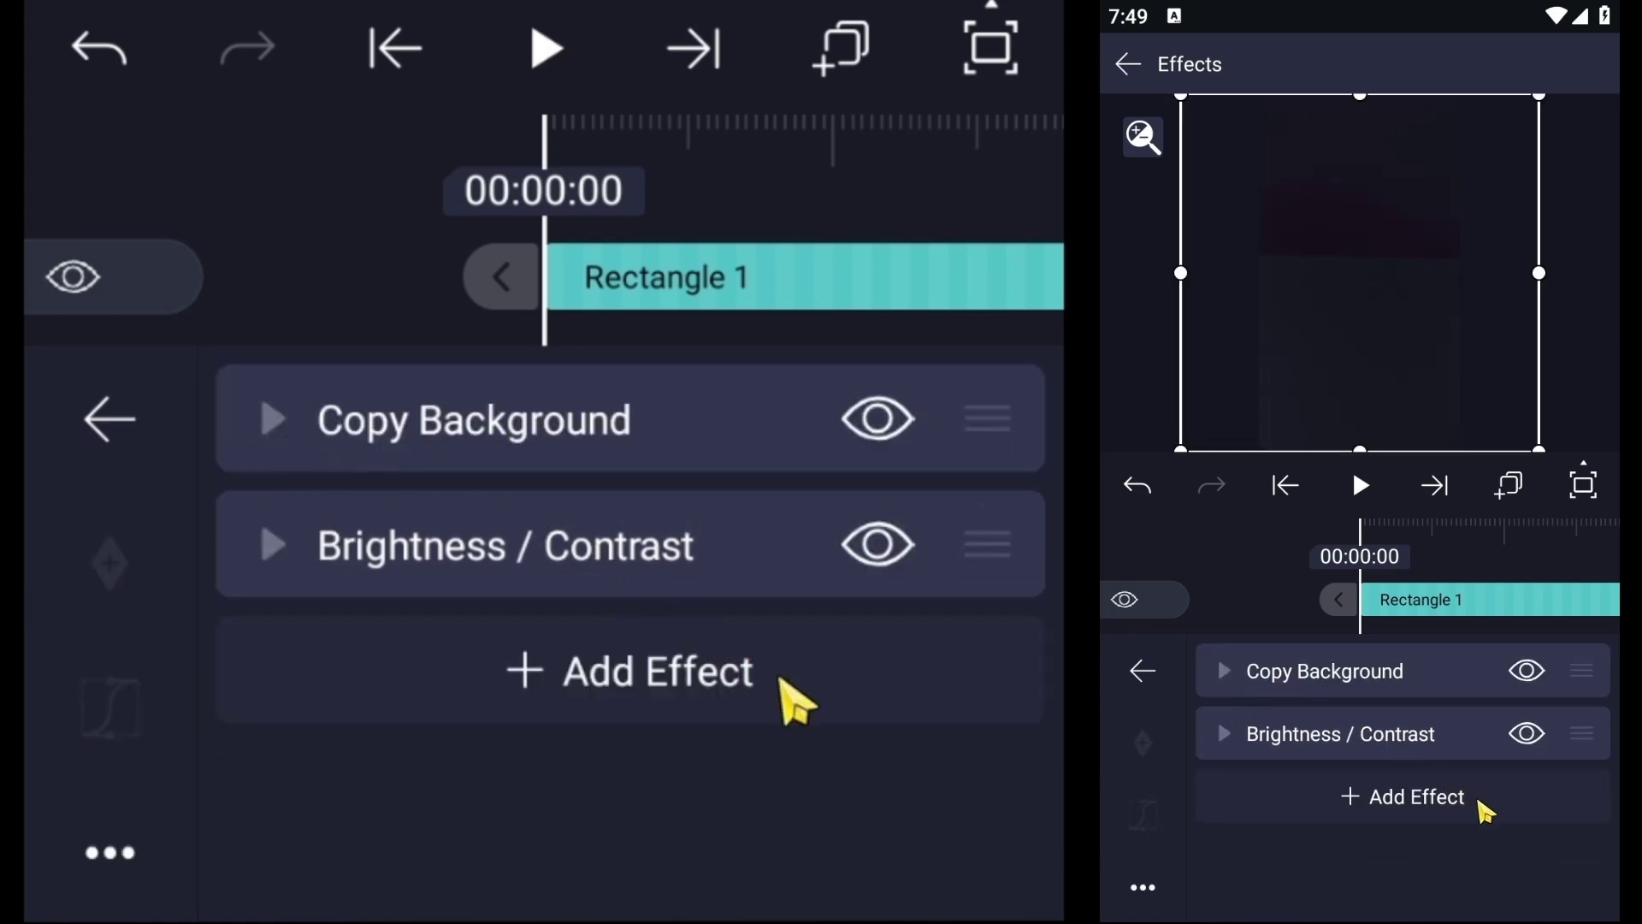
- Add the Highlights and Shadows effect with standard settings to the rectangle
{"action": "left_click", "coordinate": [1481, 804]}
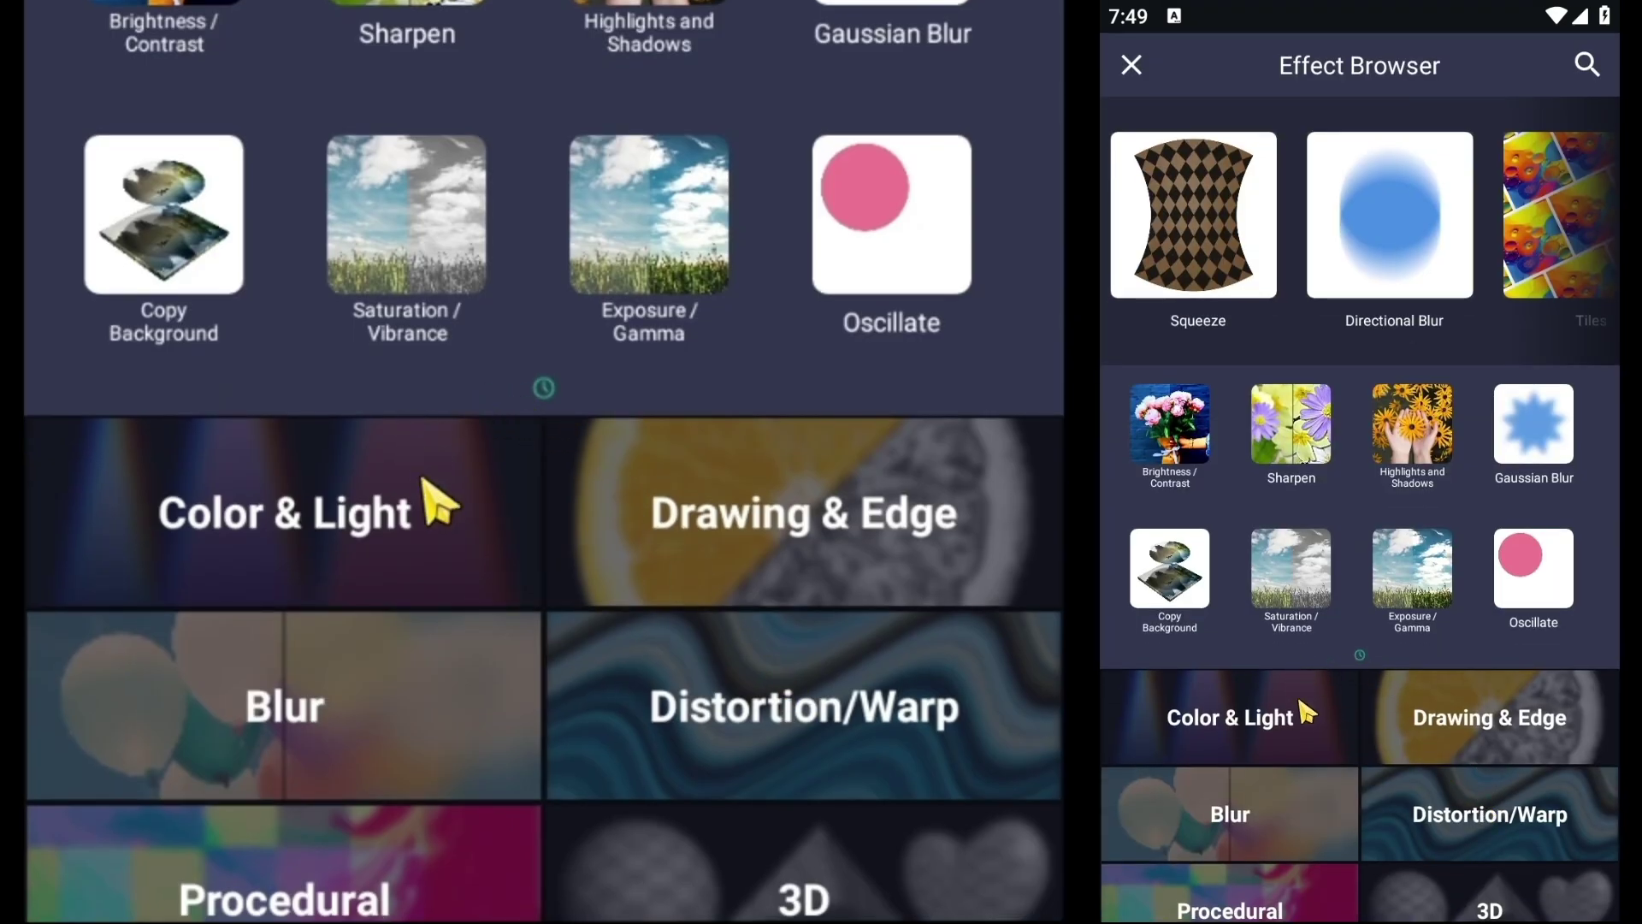
{"action": "left_click", "coordinate": [1230, 719]}
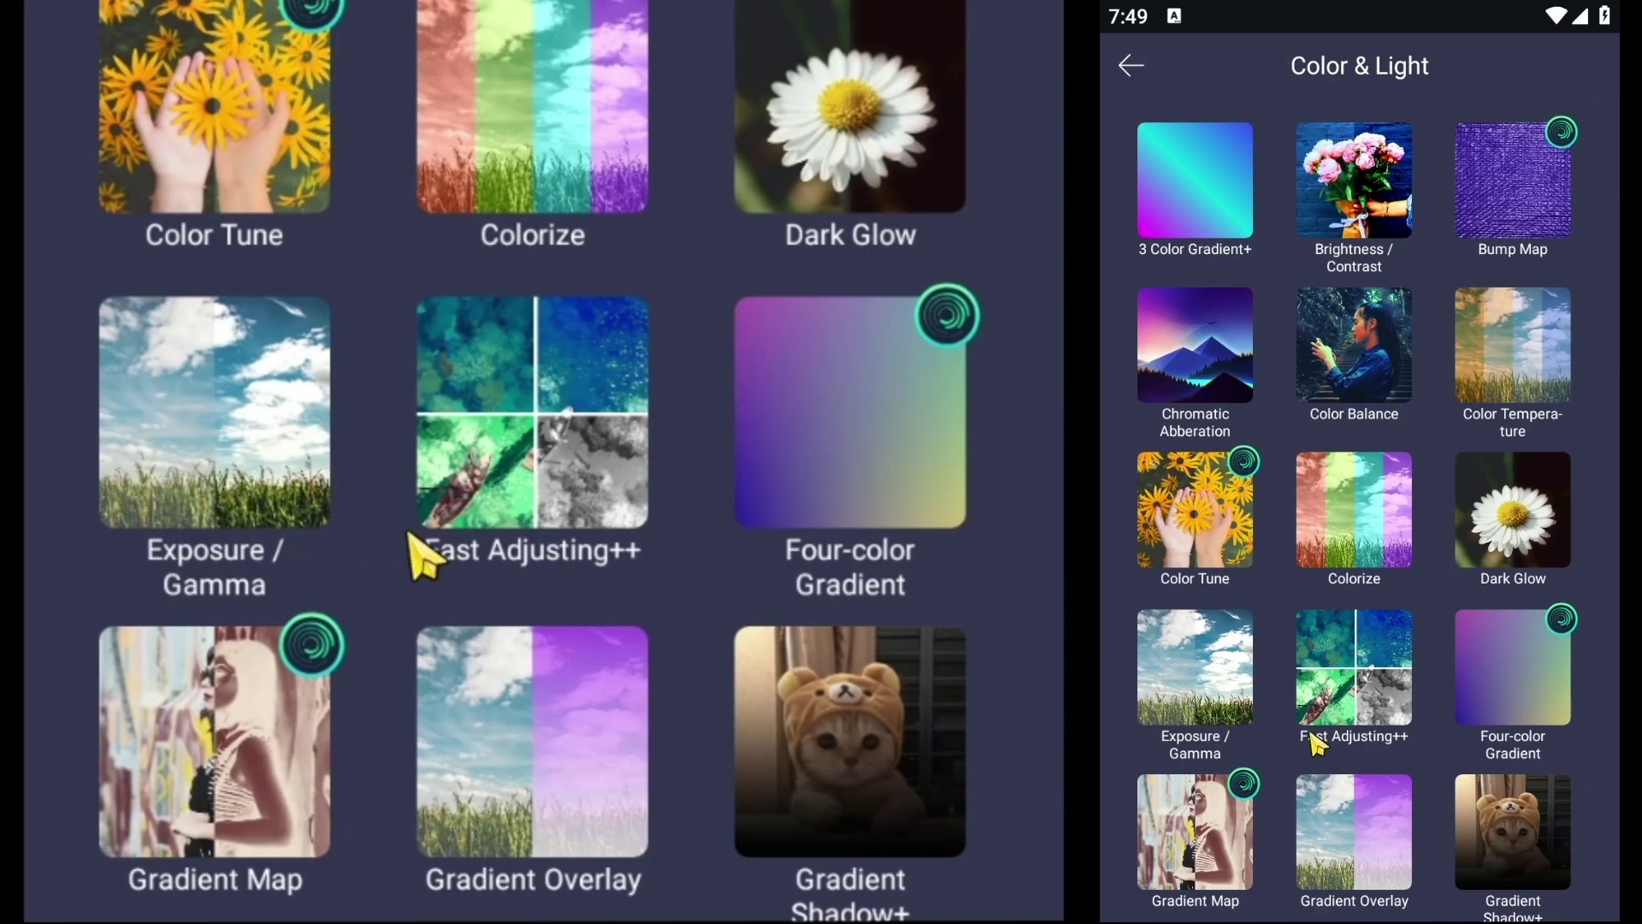
{"action": "left_click_drag", "start_coordinate": [1275, 804], "coordinate": [1235, 541]}
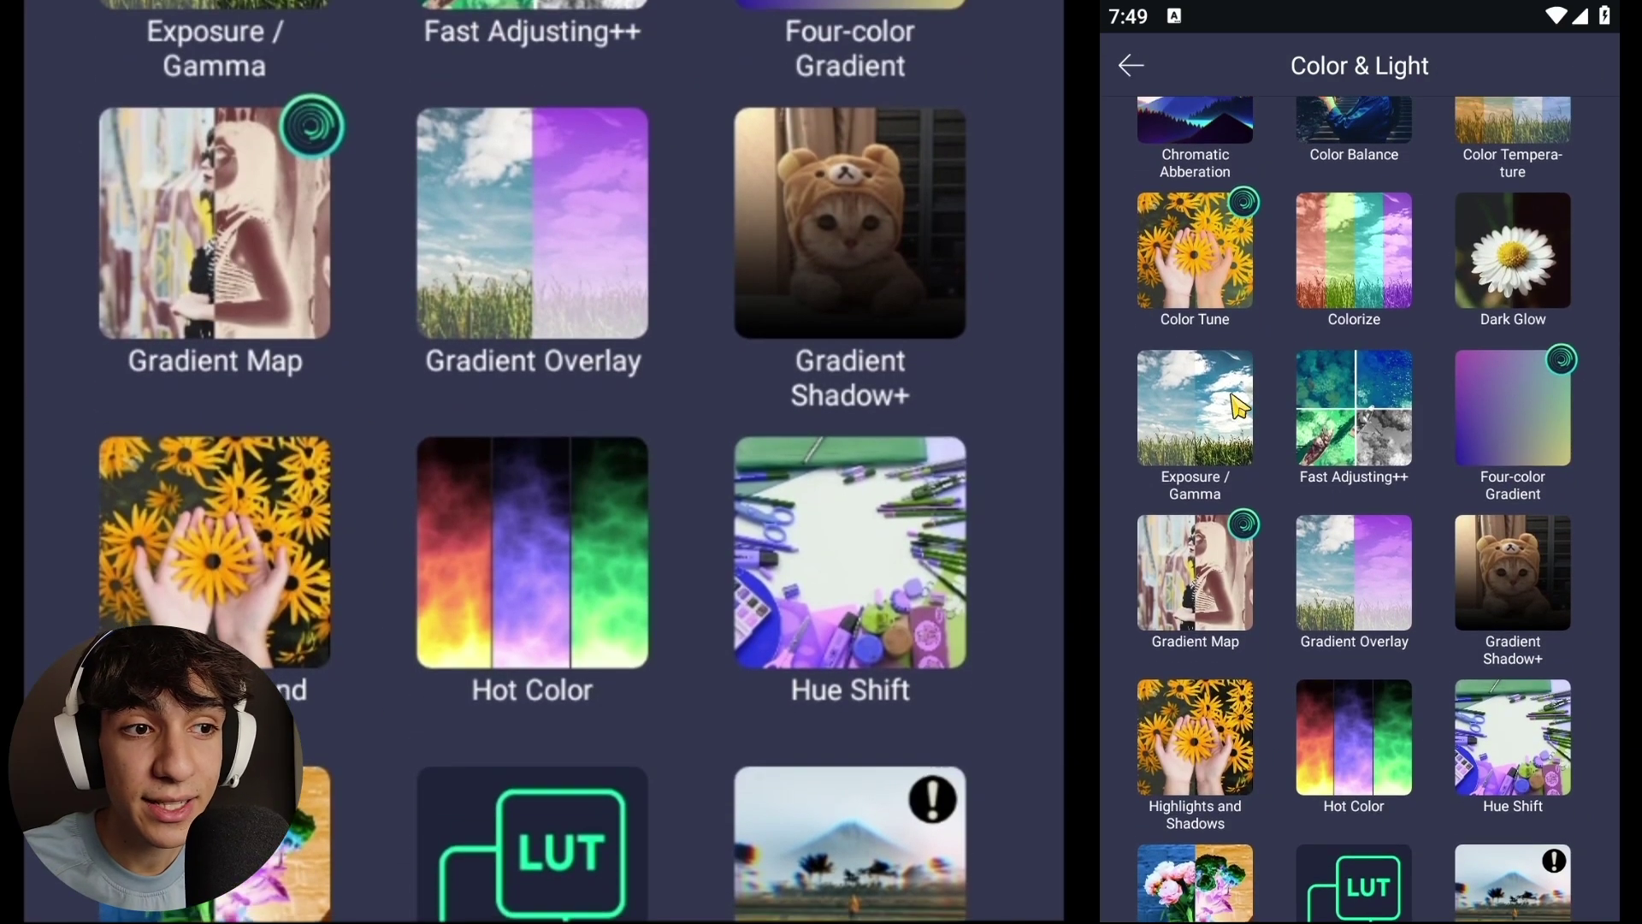
{"action": "left_click", "coordinate": [1199, 754]}
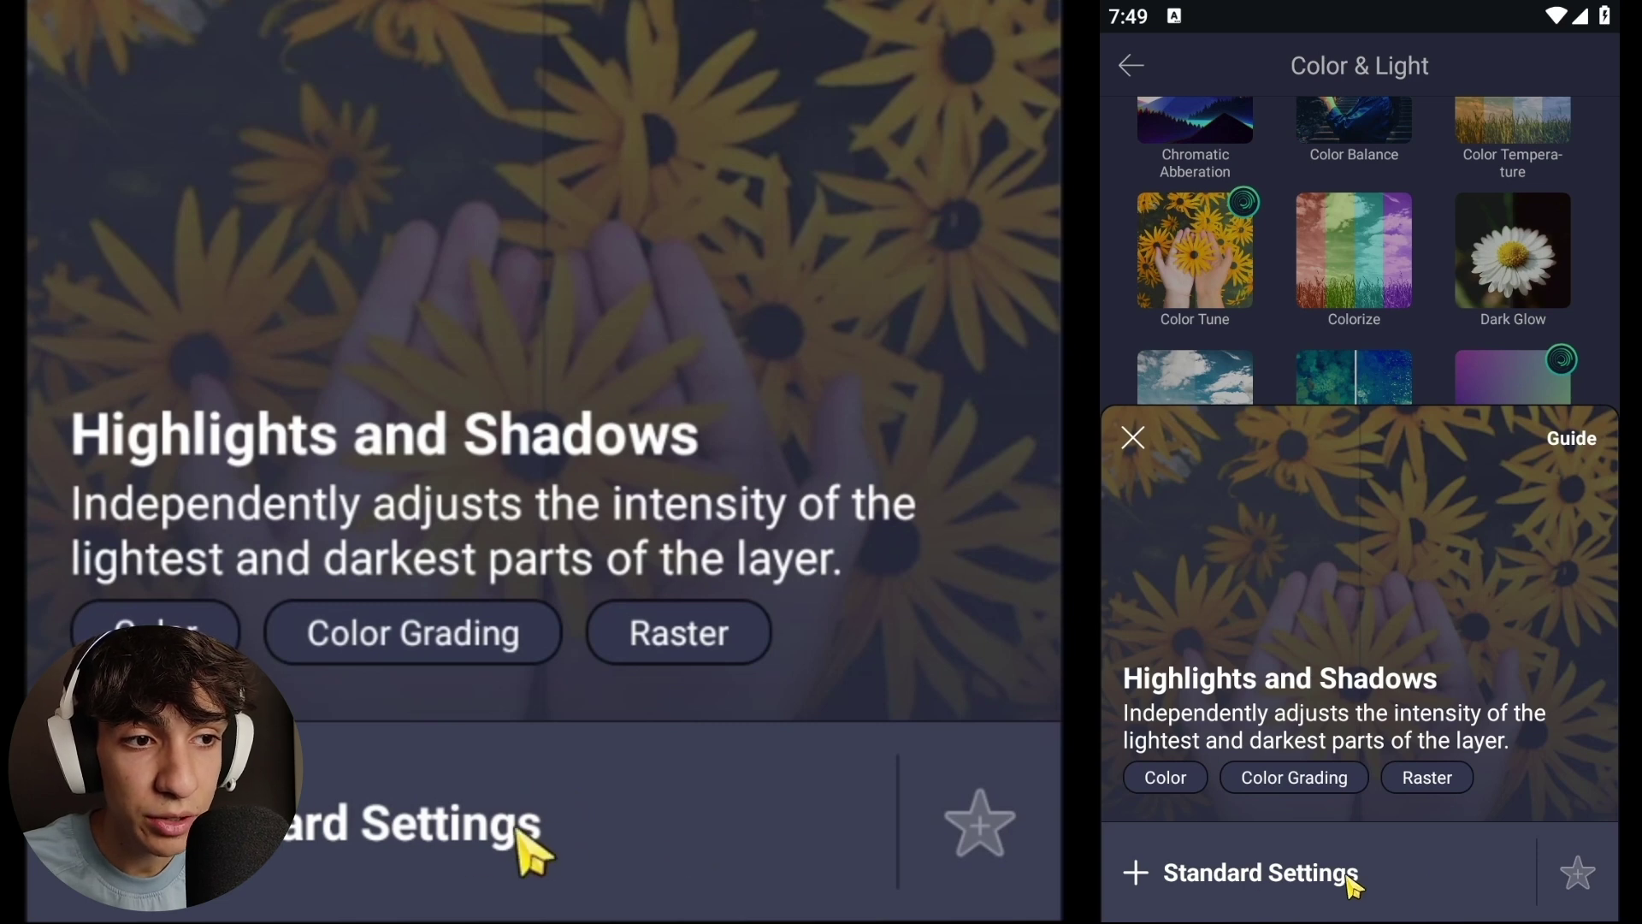
{"action": "left_click", "coordinate": [1366, 883]}
{"action": "left_click", "coordinate": [1383, 807]}
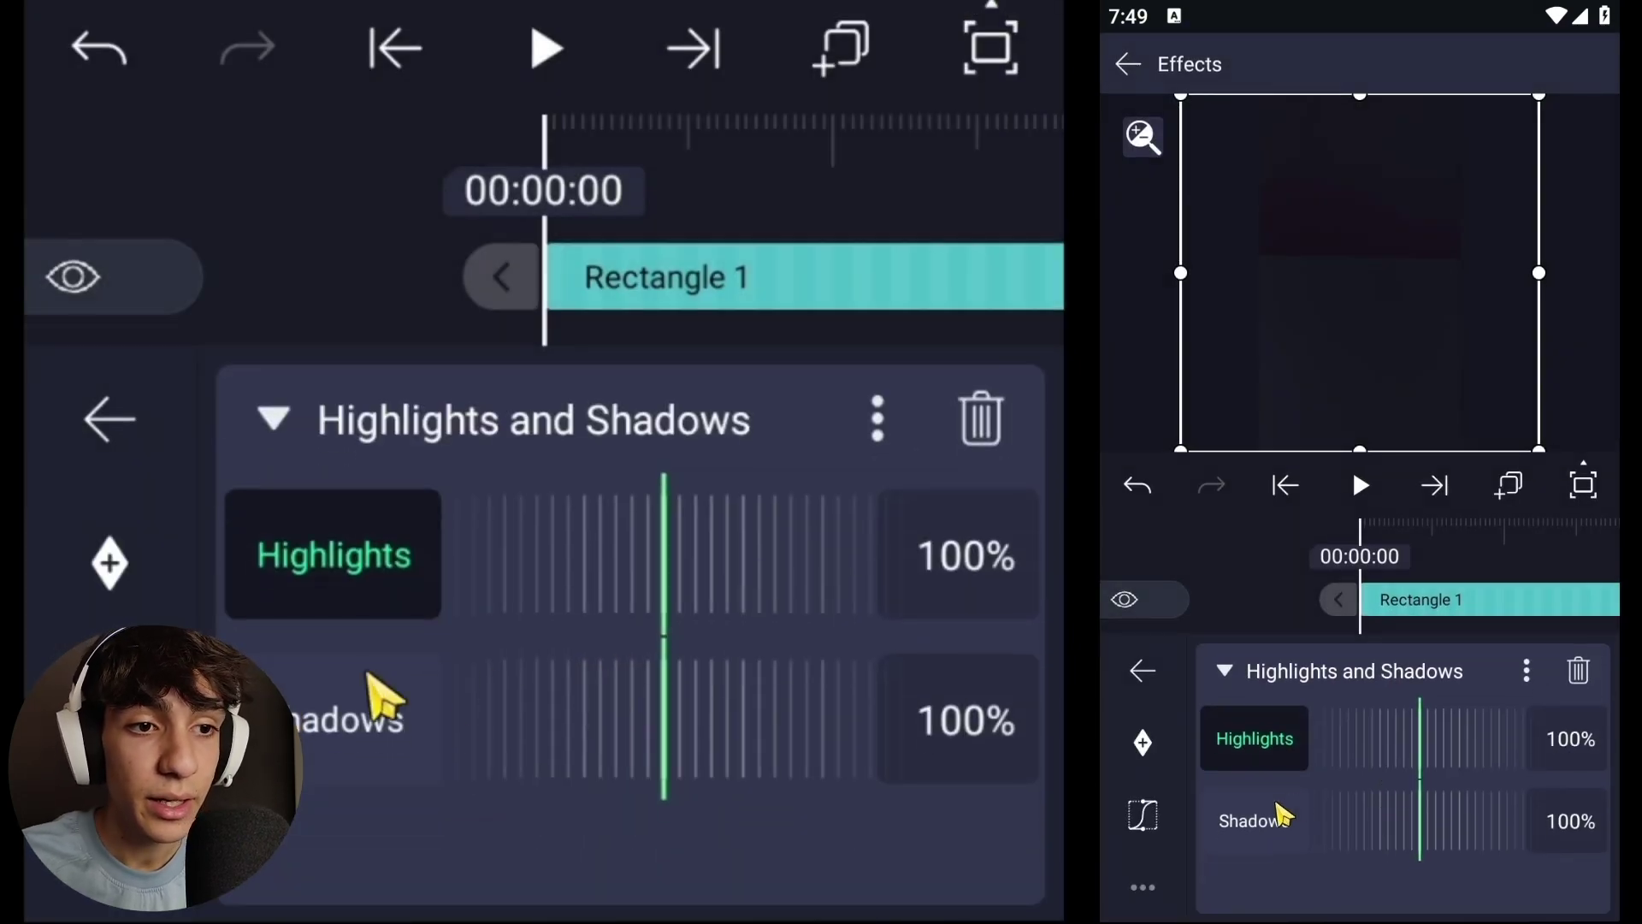
- Set highlights to 115% and shadows to 95% in the Highlights and Shadows effect and collapse its settings
{"action": "left_click_drag", "start_coordinate": [1425, 738], "coordinate": [1346, 746]}
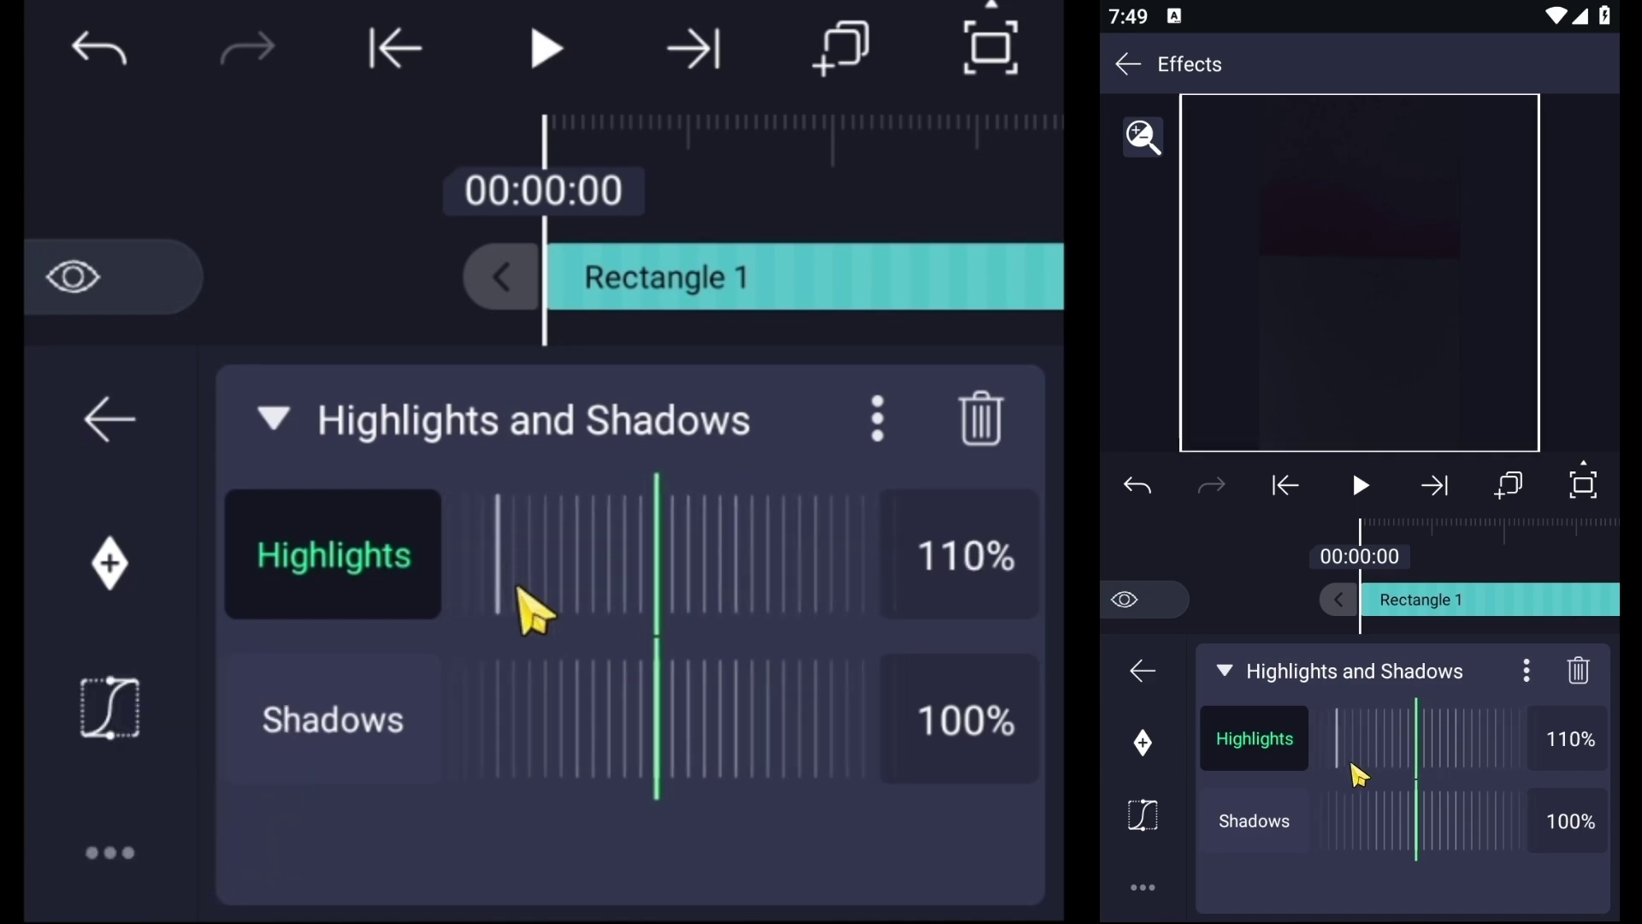
{"action": "left_click_drag", "start_coordinate": [1452, 819], "coordinate": [1498, 819]}
{"action": "left_click_drag", "start_coordinate": [1490, 761], "coordinate": [1427, 756]}
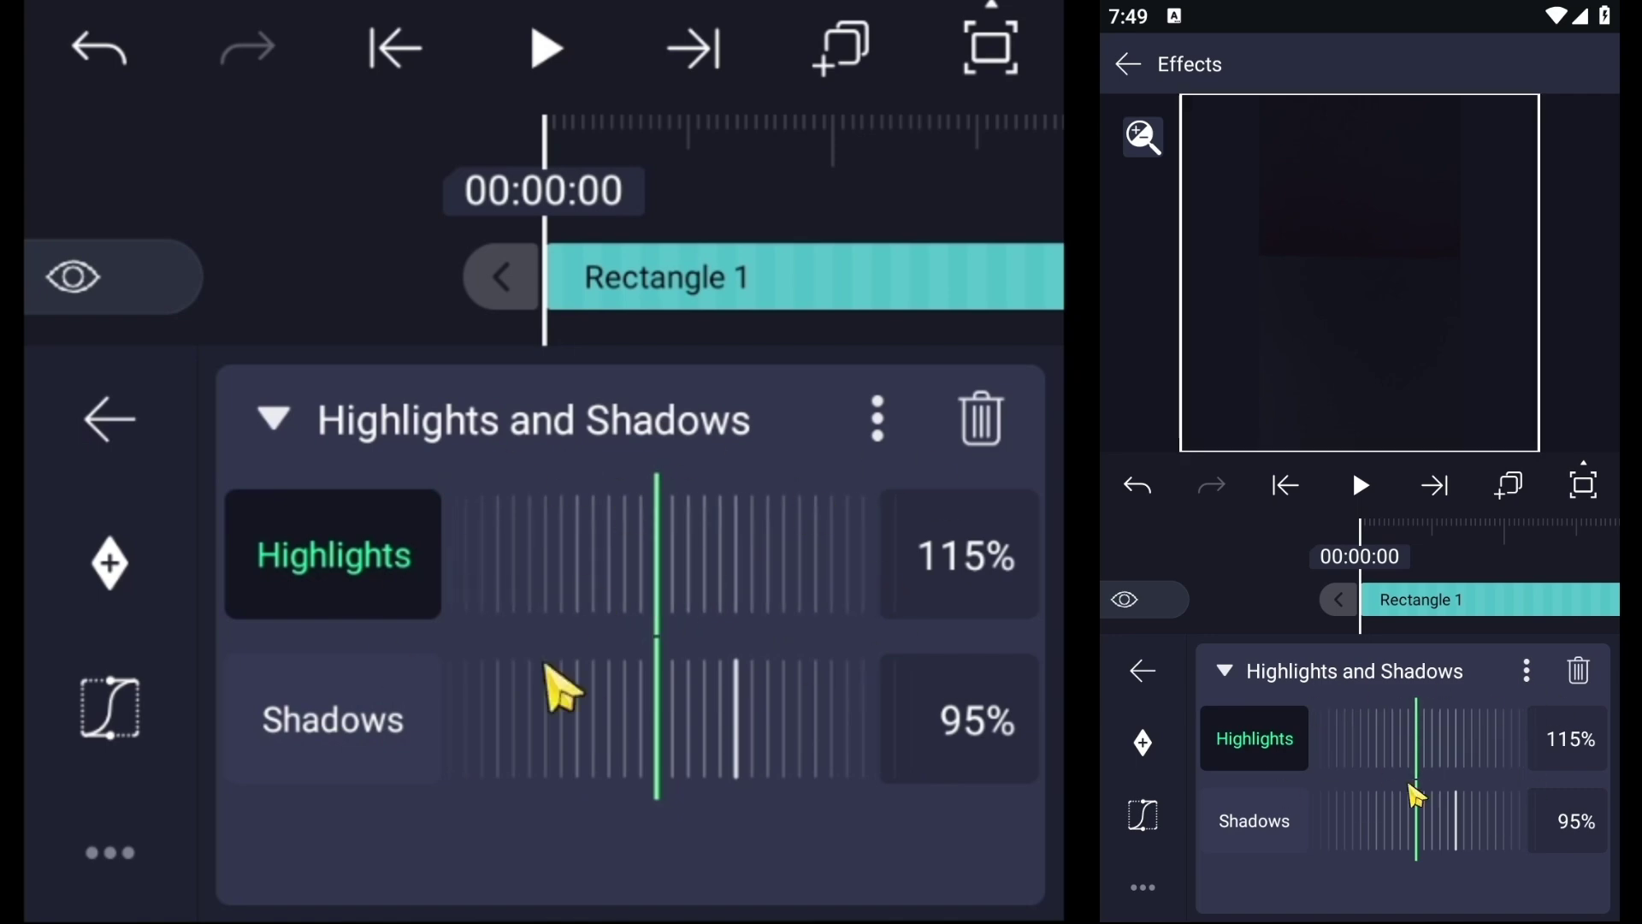
{"action": "left_click", "coordinate": [1168, 668]}
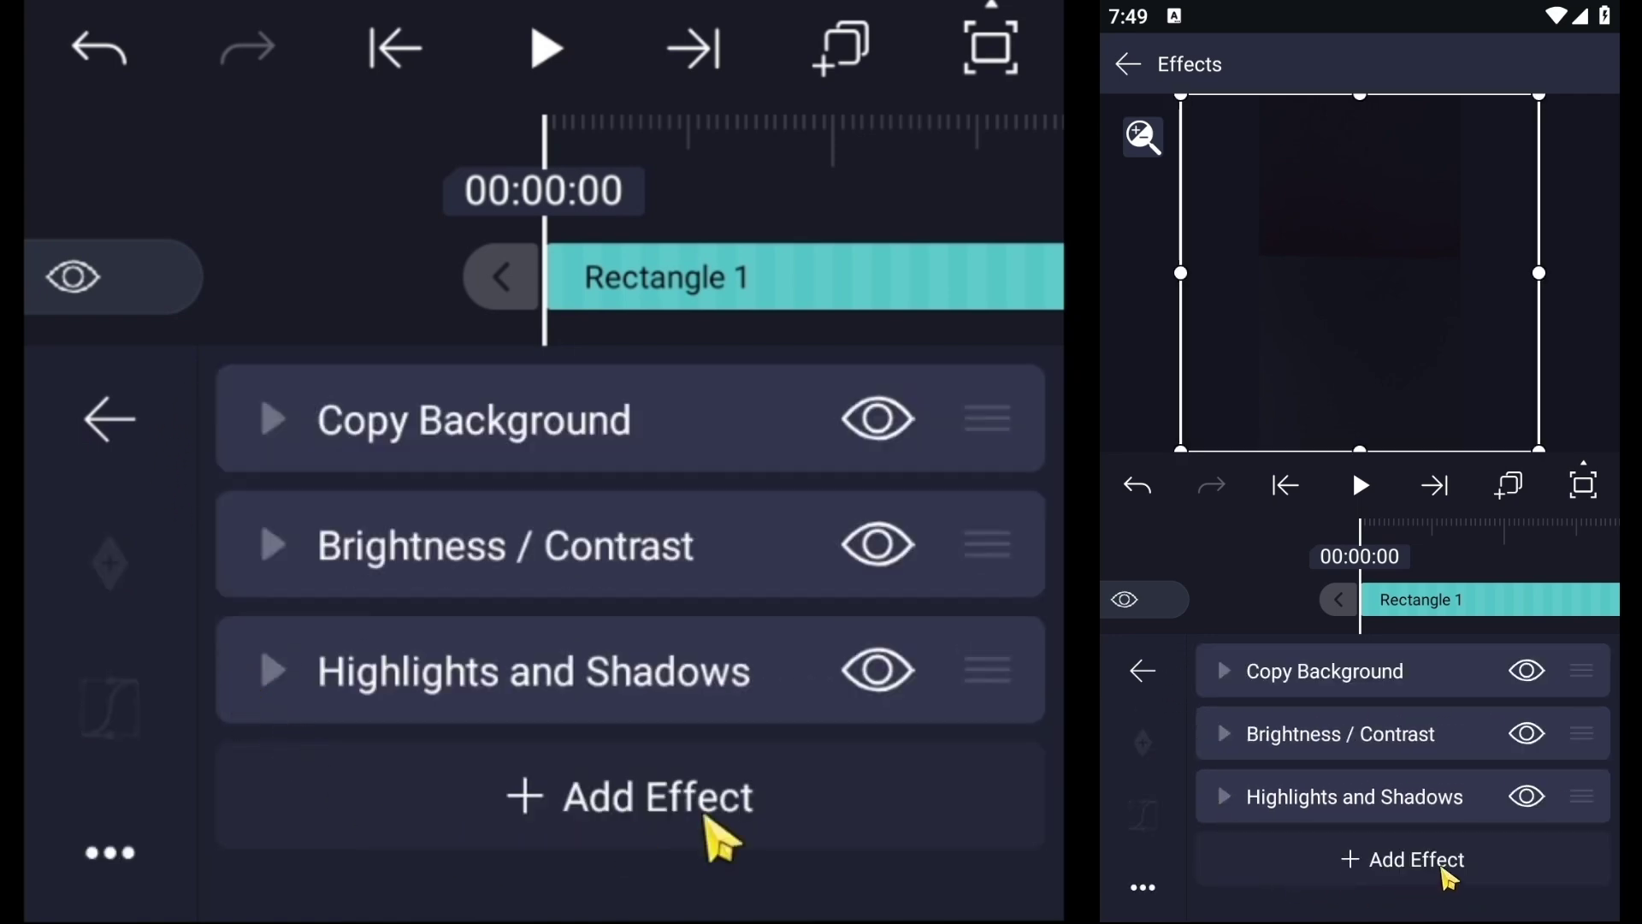
- Add the Exposure / Gamma effect with standard settings to the rectangle
{"action": "left_click", "coordinate": [1420, 872]}
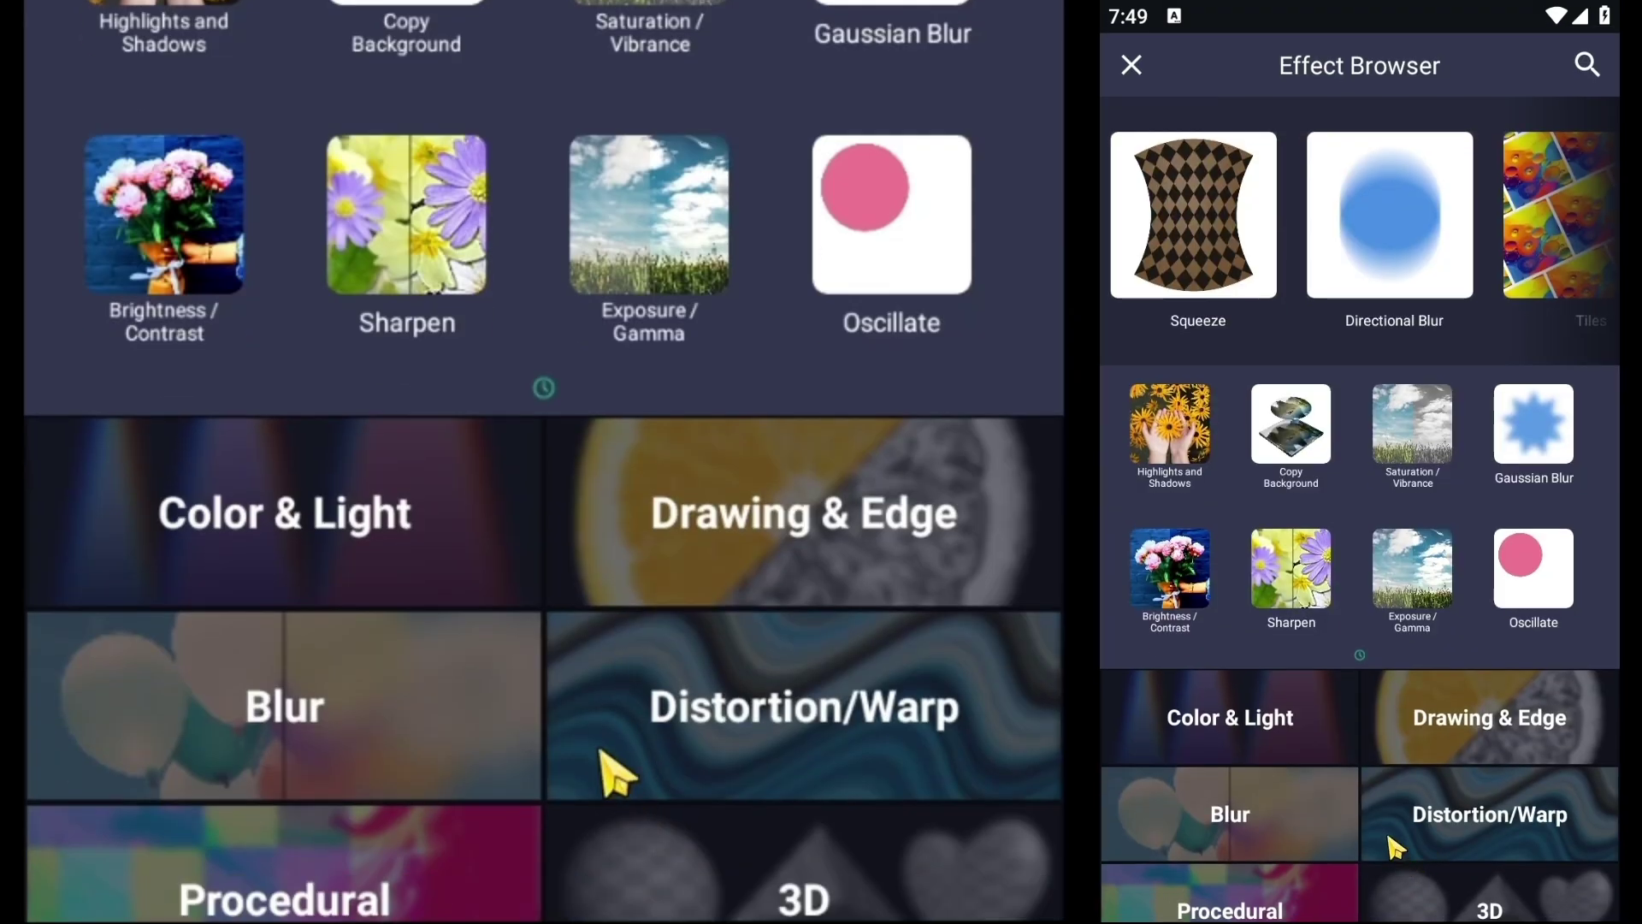
{"action": "left_click", "coordinate": [1278, 716]}
{"action": "left_click_drag", "start_coordinate": [1353, 764], "coordinate": [1441, 580]}
{"action": "left_click", "coordinate": [1202, 556]}
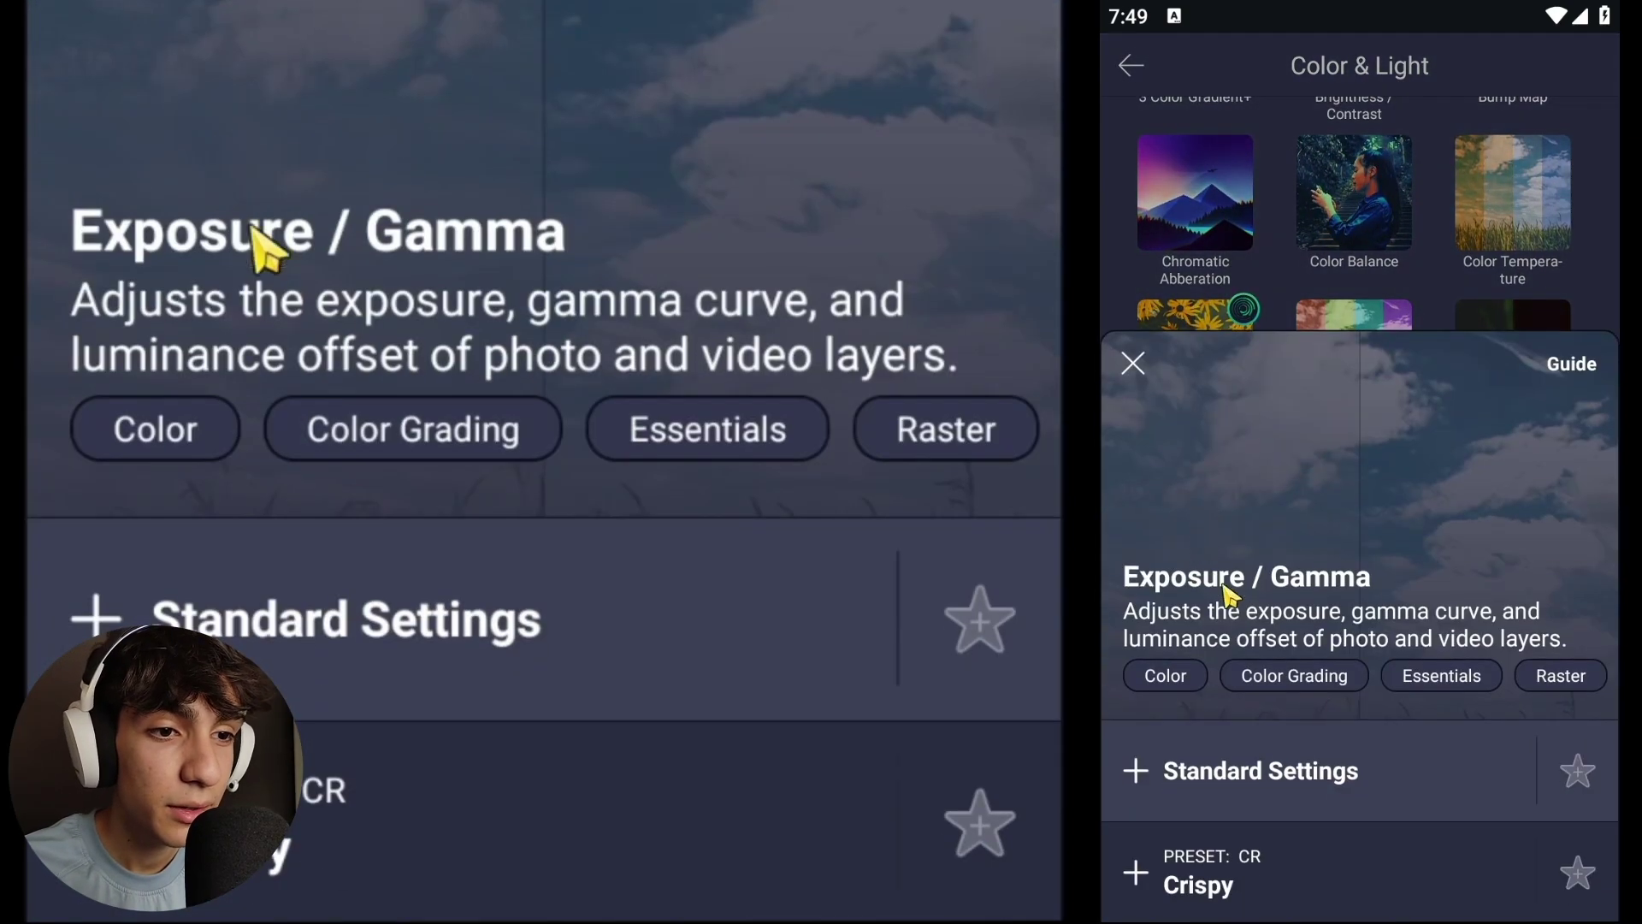
{"action": "left_click", "coordinate": [1301, 778]}
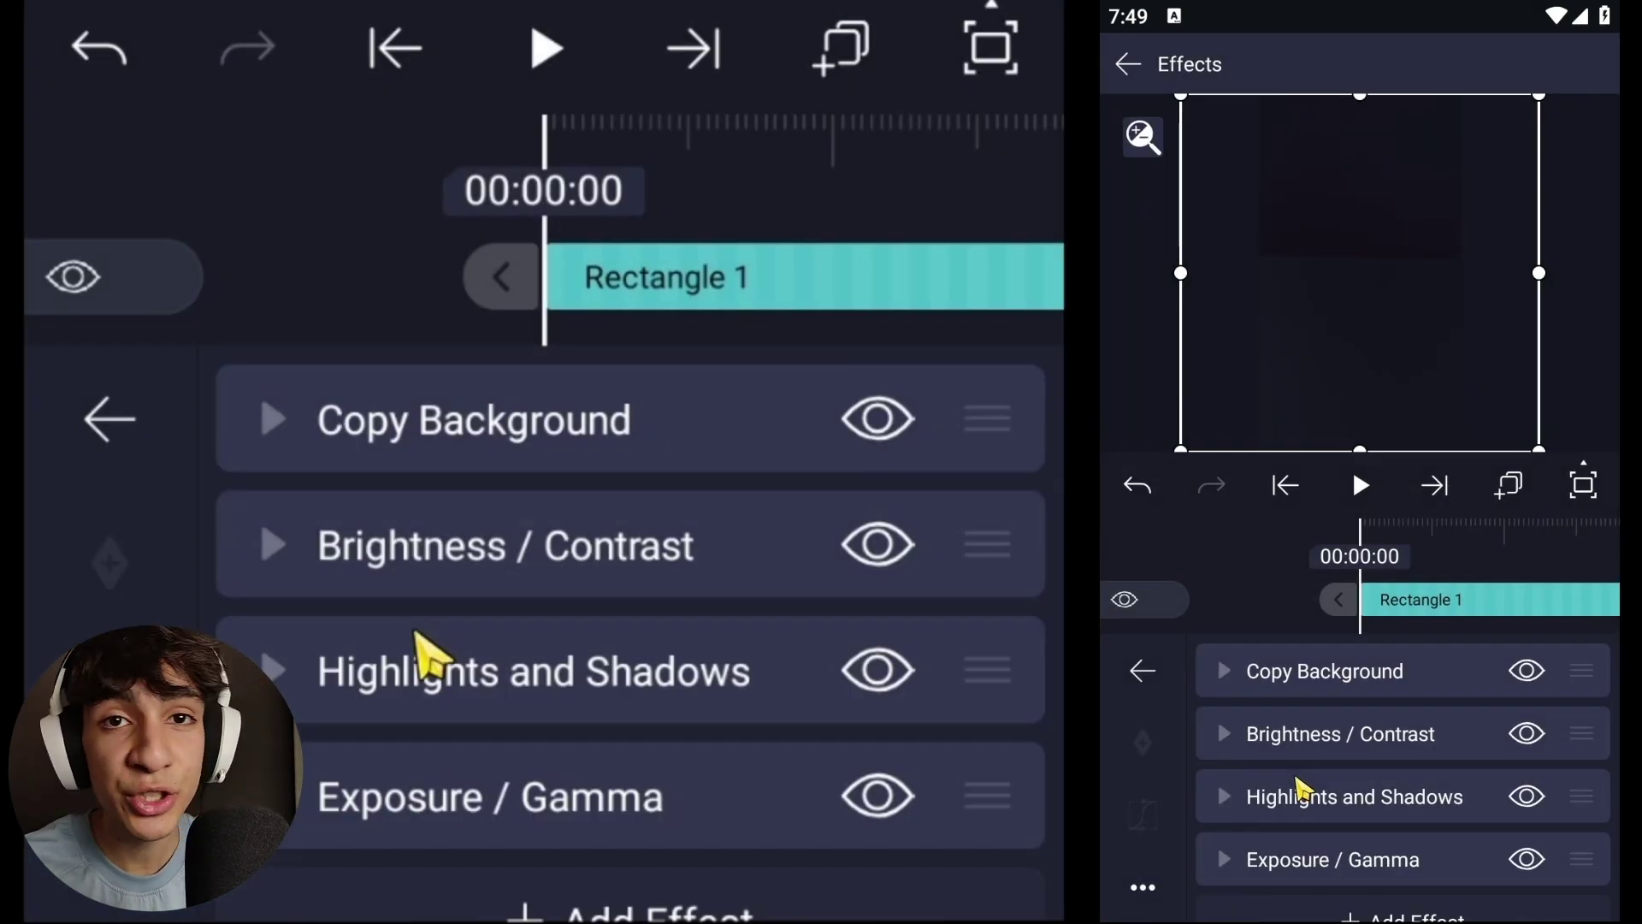
- Set exposure to 0.25 and gamma to 0.990 in the Exposure / Gamma effect and collapse its settings
{"action": "left_click", "coordinate": [1327, 862]}
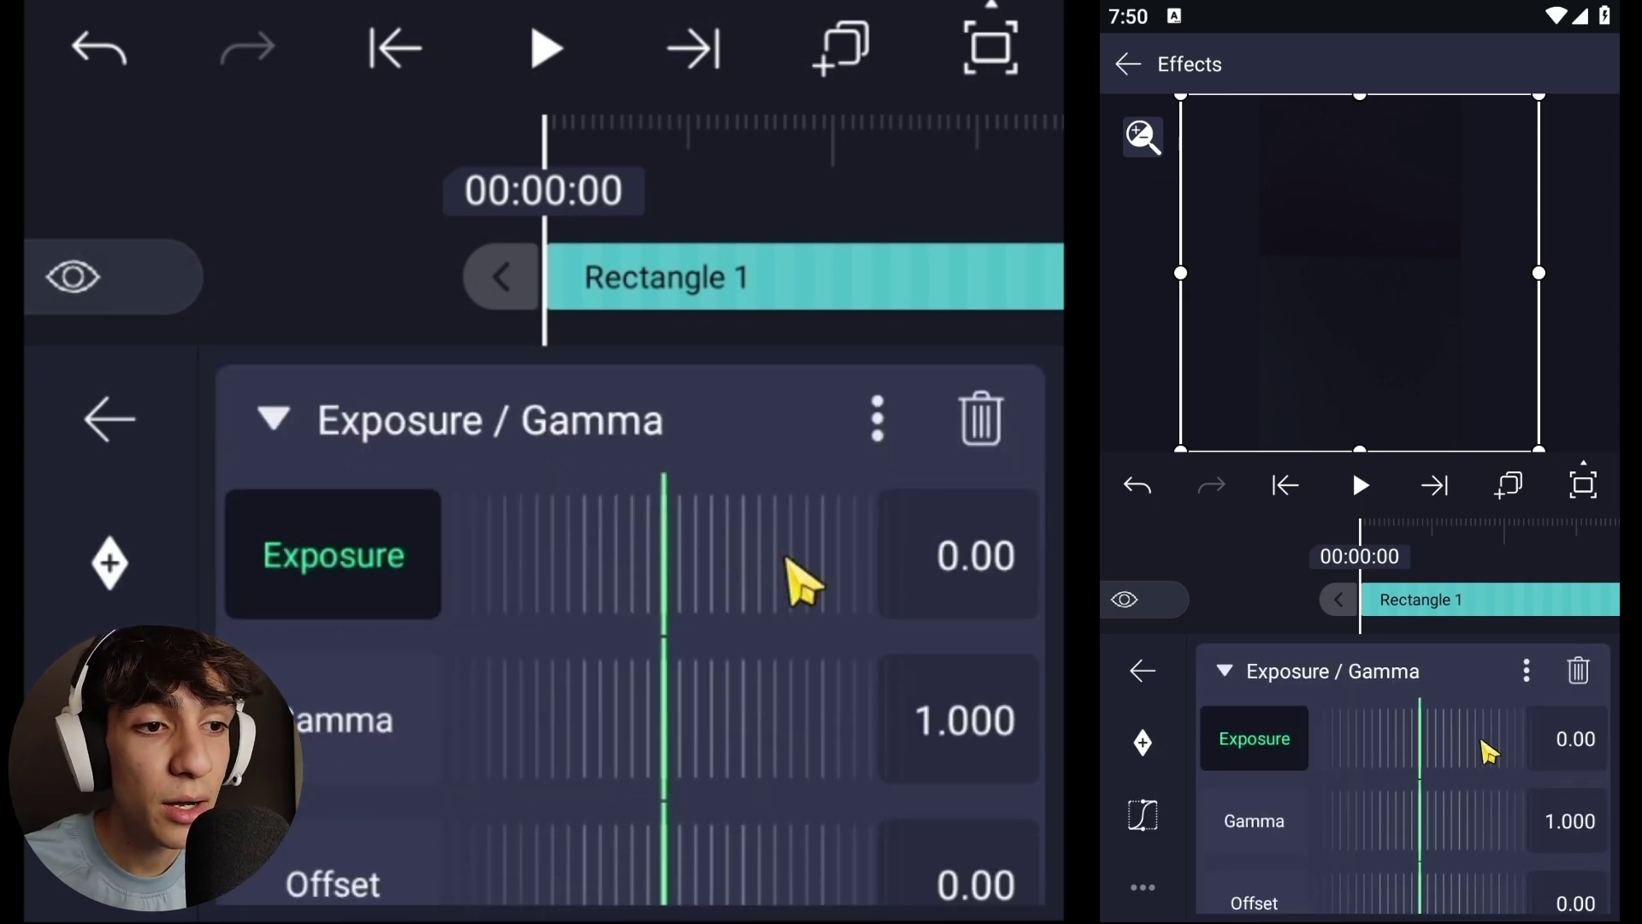
{"action": "left_click_drag", "start_coordinate": [1464, 755], "coordinate": [1255, 763]}
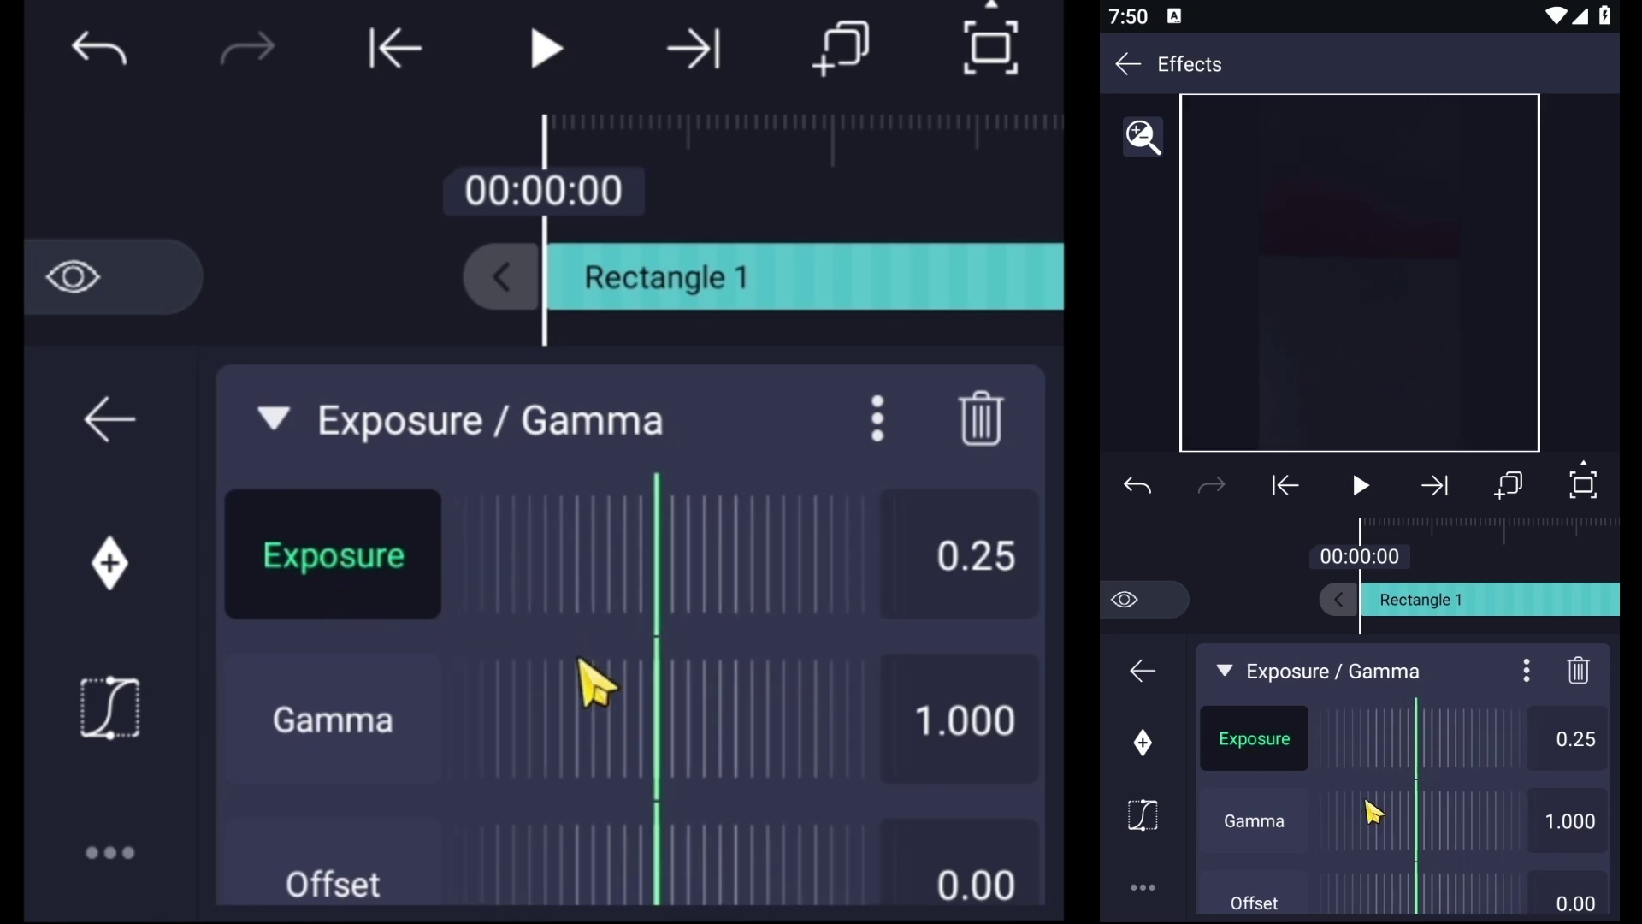
{"action": "left_click_drag", "start_coordinate": [1452, 832], "coordinate": [1466, 836]}
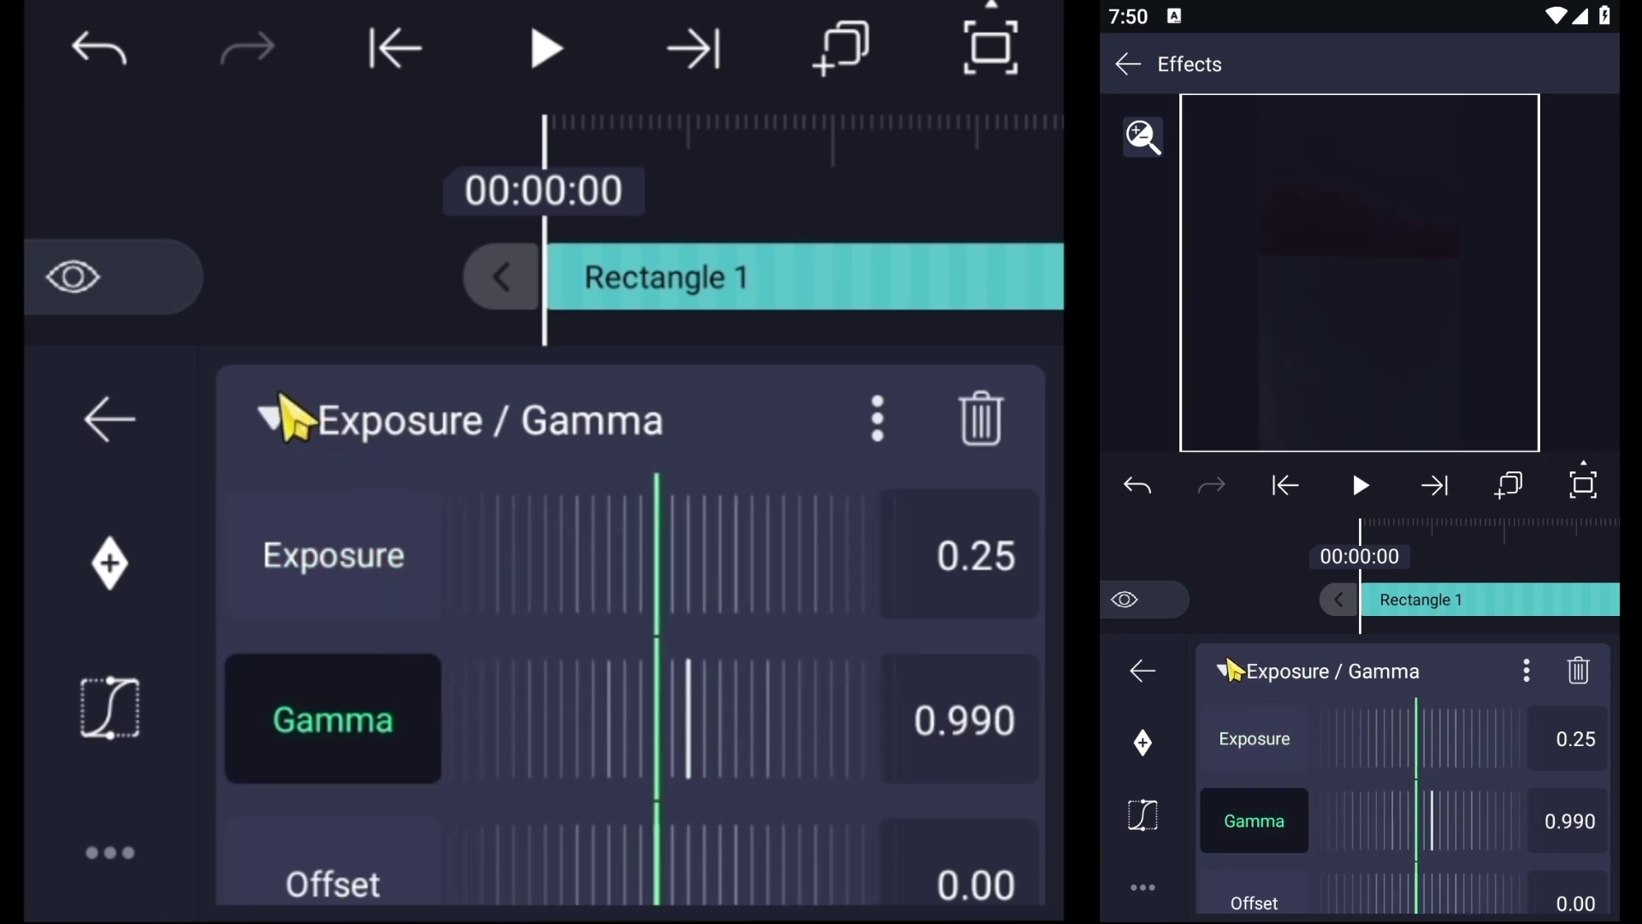
{"action": "left_click", "coordinate": [1228, 667]}
- Add the Saturation / Vibrance effect with standard settings to the rectangle
{"action": "scroll", "coordinate": [1526, 898], "scroll_direction": "down", "scroll_amount": 2}
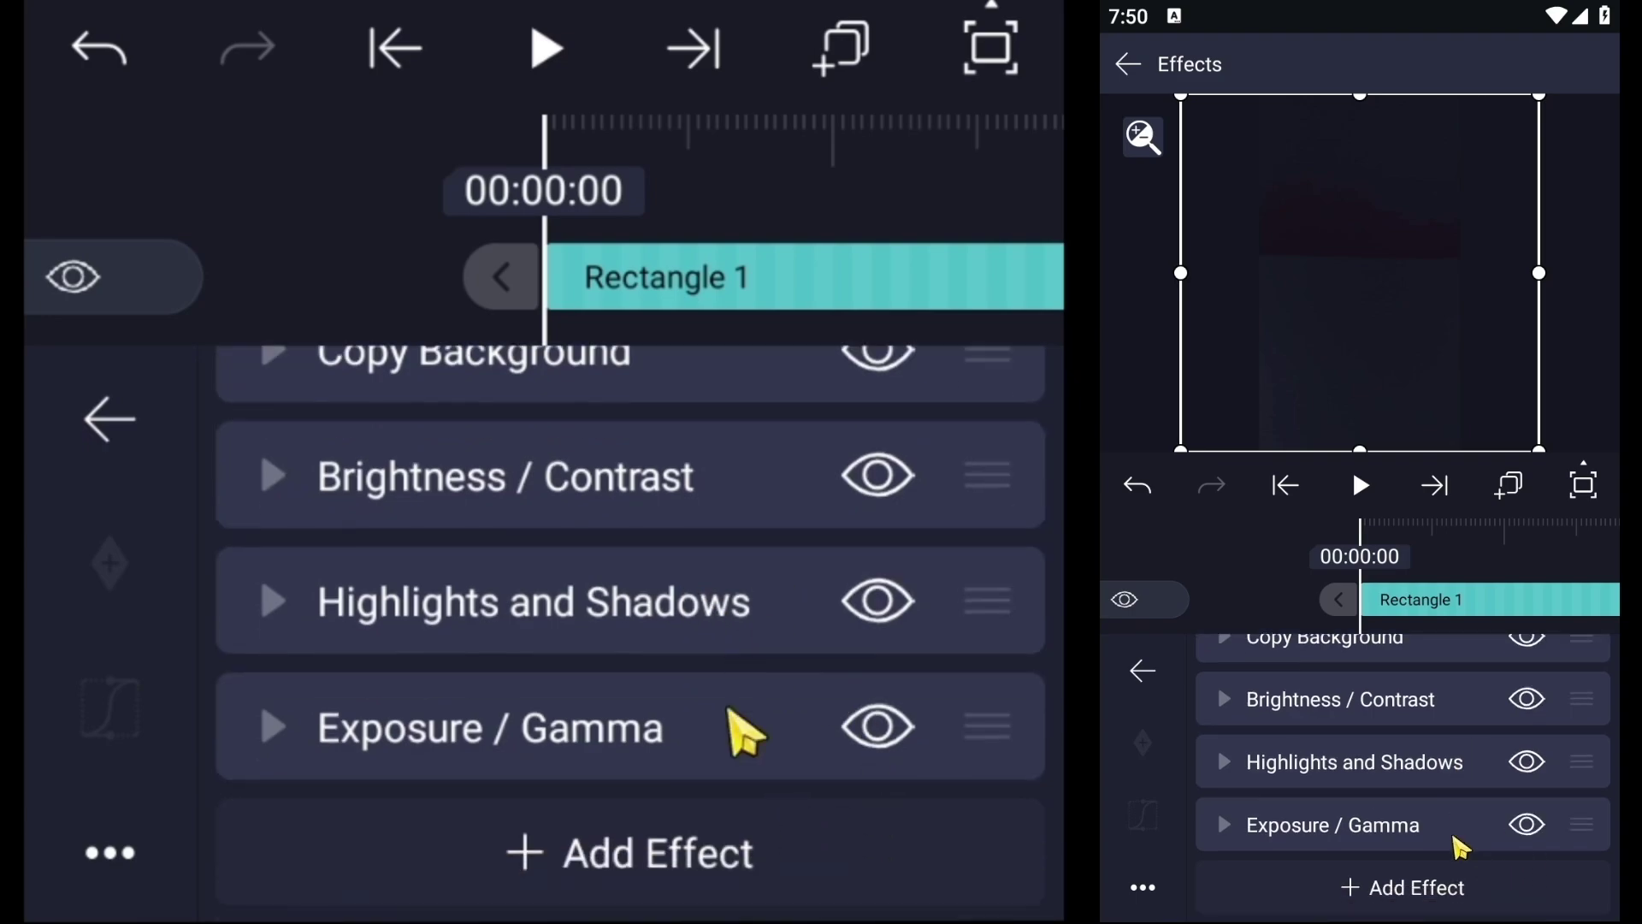
{"action": "left_click", "coordinate": [1455, 884]}
{"action": "left_click", "coordinate": [1294, 712]}
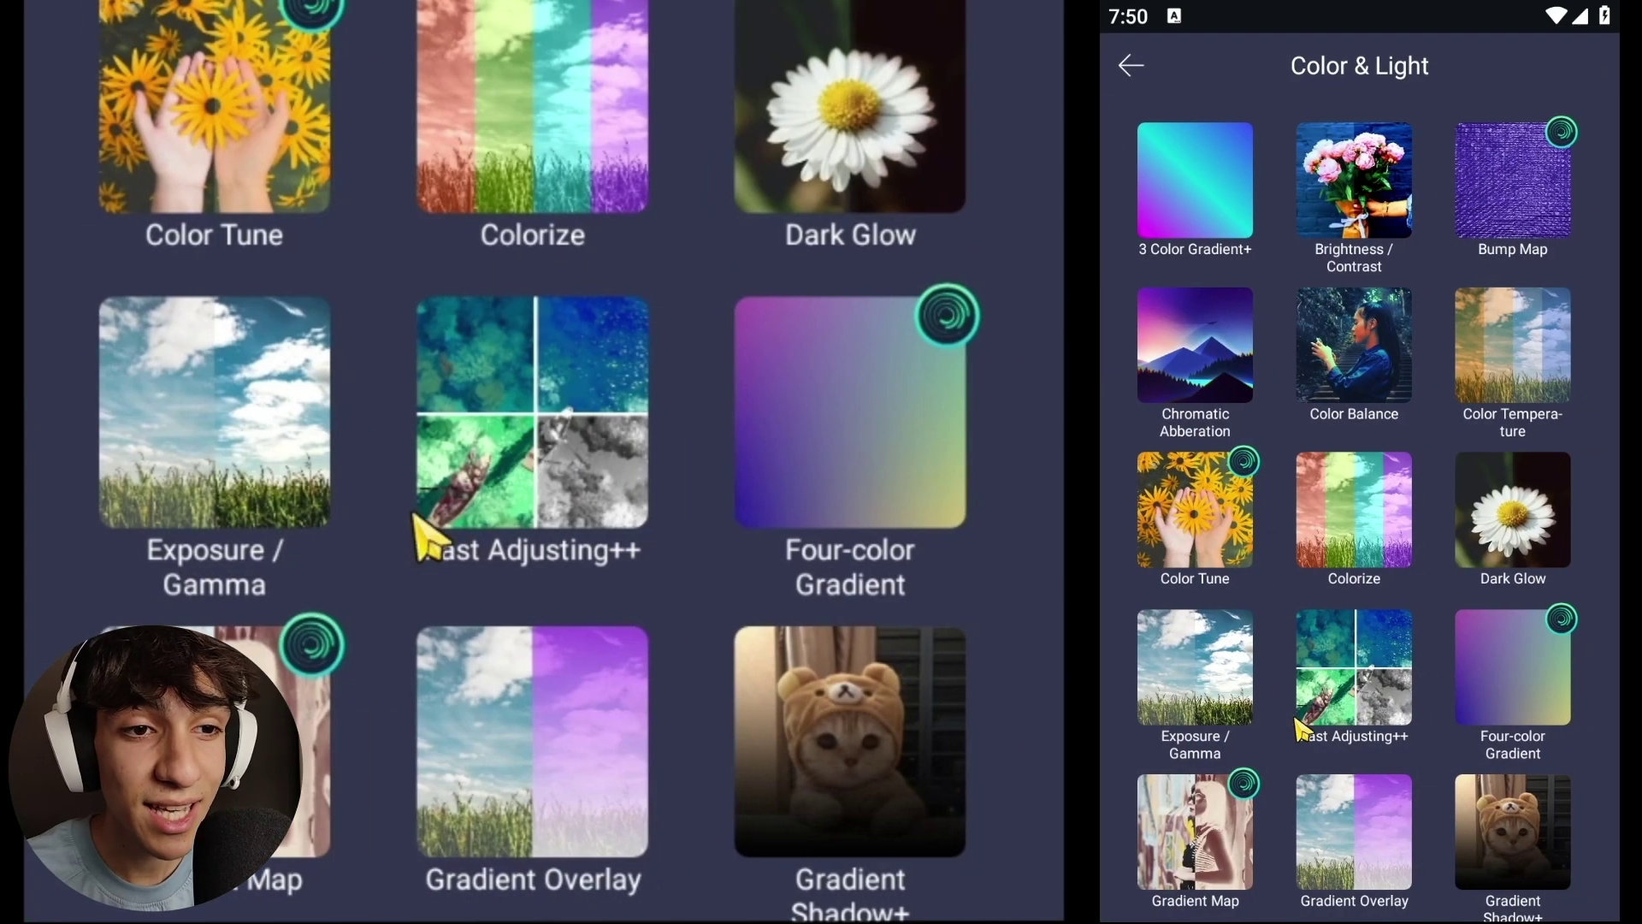
{"action": "scroll", "coordinate": [1388, 801], "scroll_direction": "down", "scroll_amount": 2}
{"action": "scroll", "coordinate": [1383, 798], "scroll_direction": "down", "scroll_amount": 8}
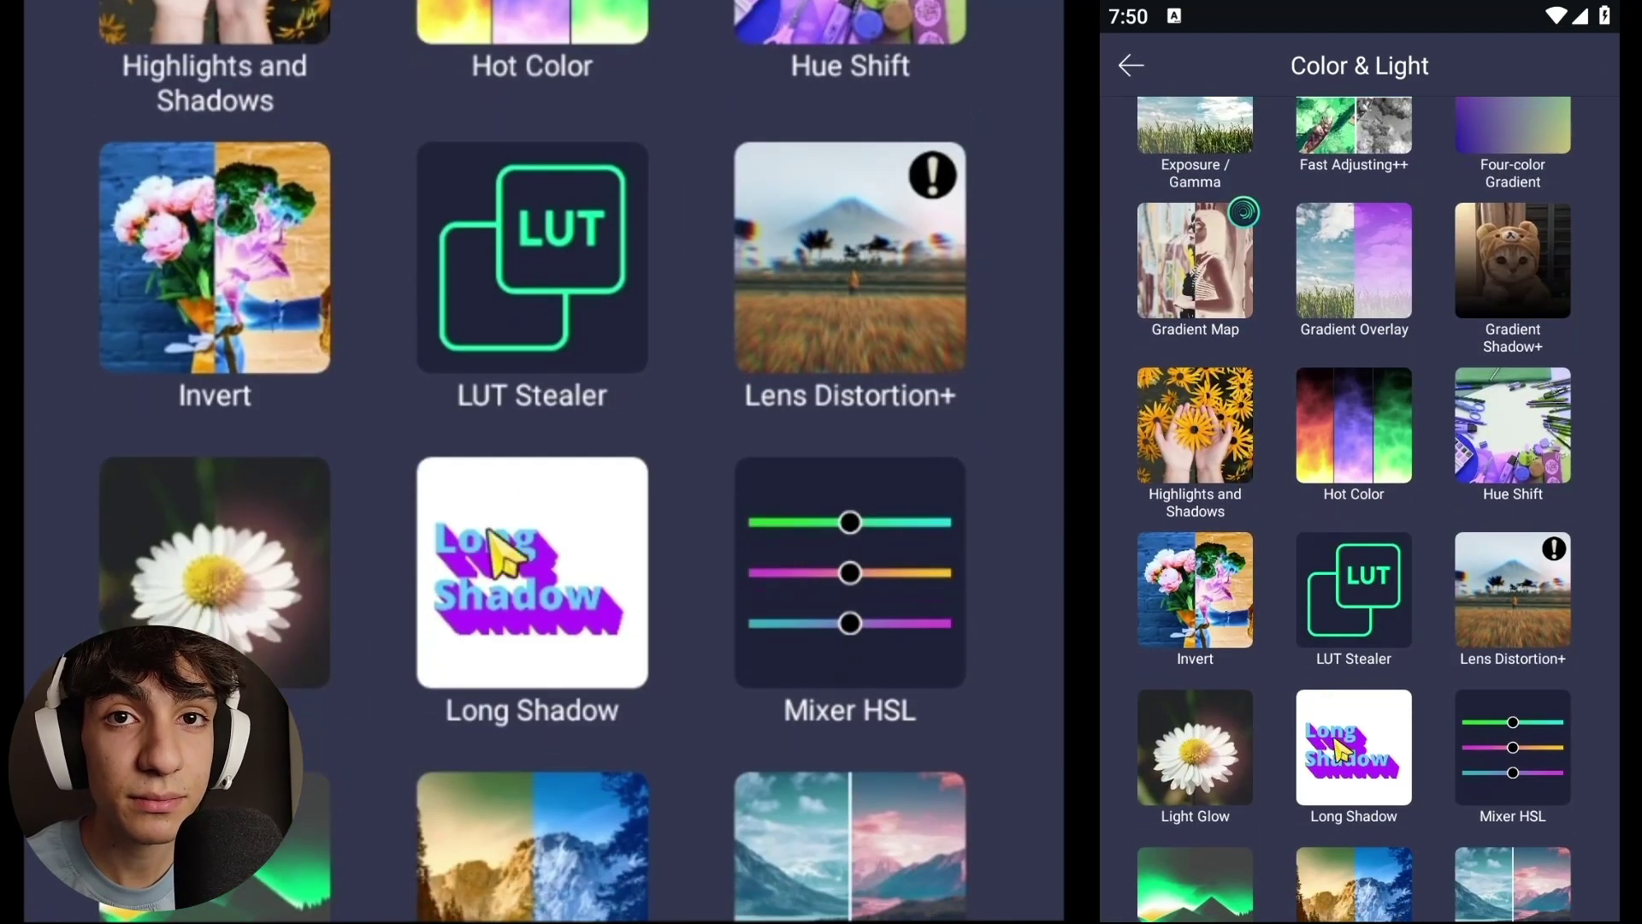
{"action": "scroll", "coordinate": [1310, 520], "scroll_direction": "down", "scroll_amount": 4}
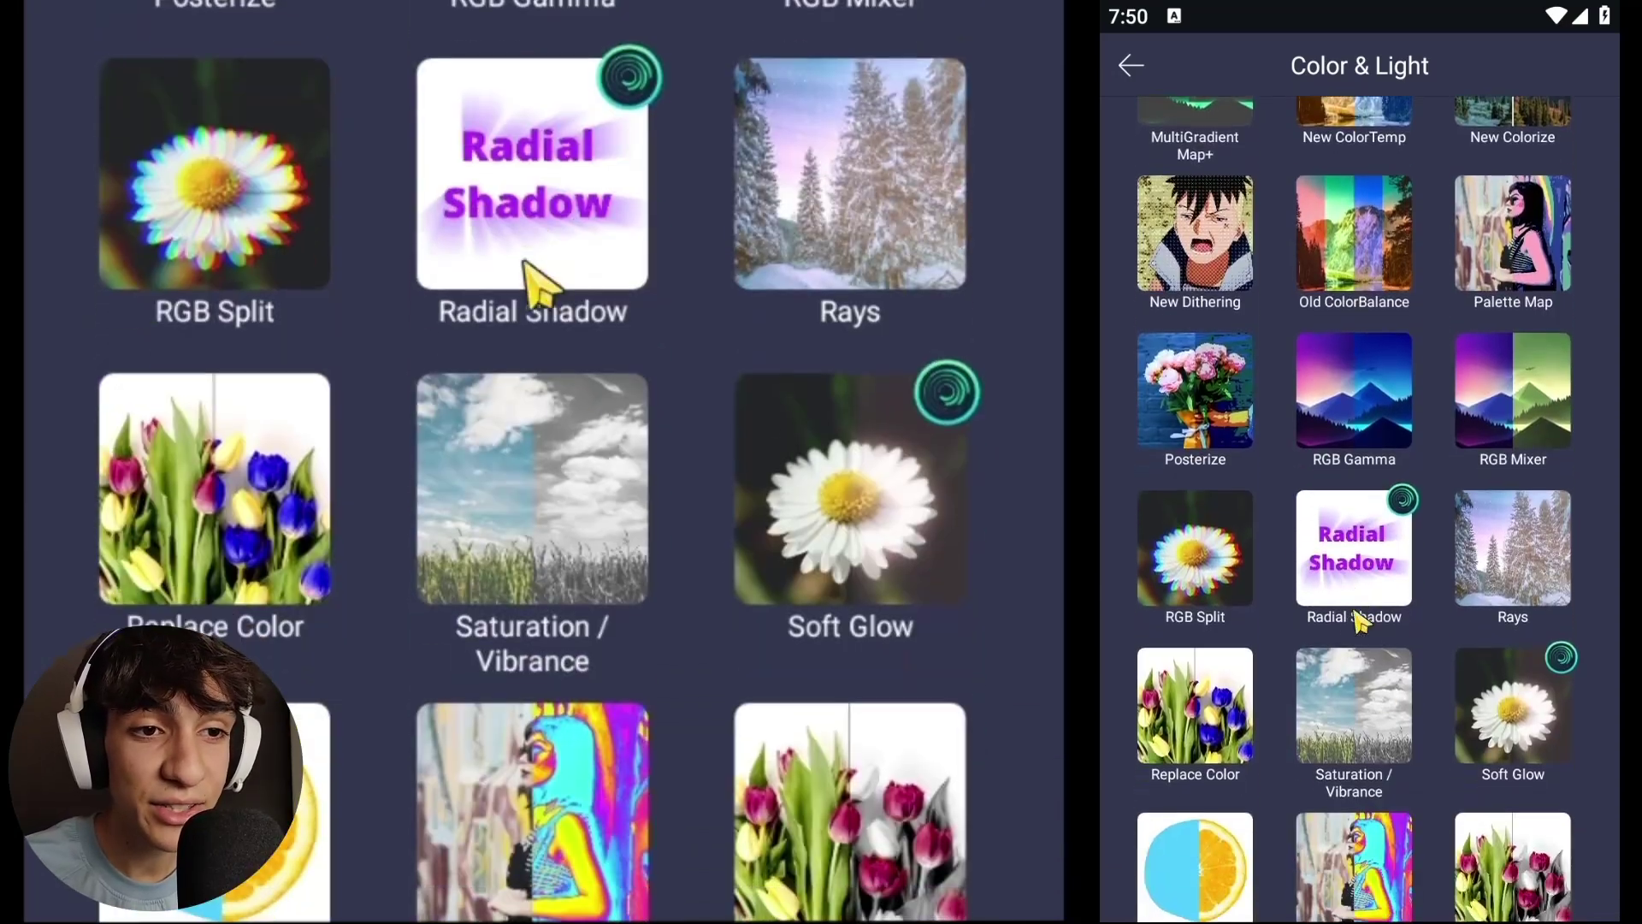
{"action": "left_click", "coordinate": [1387, 706]}
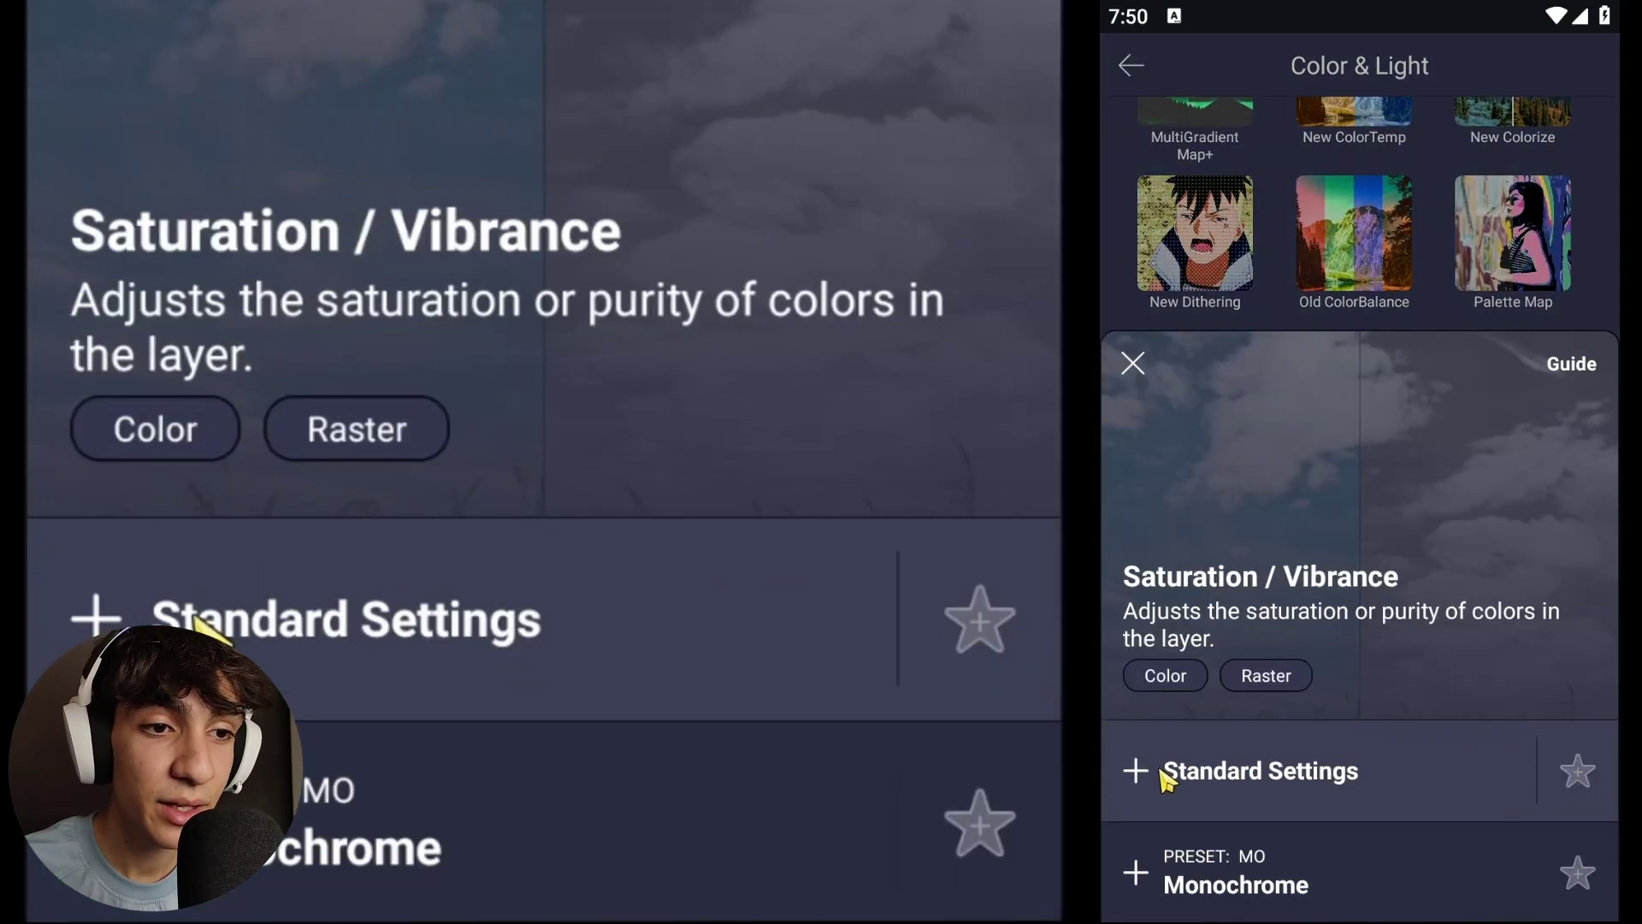
{"action": "left_click", "coordinate": [1189, 771]}
- Set the saturation to +15% in the Saturation / Vibrance effect and collapse its settings
{"action": "left_click", "coordinate": [1349, 890]}
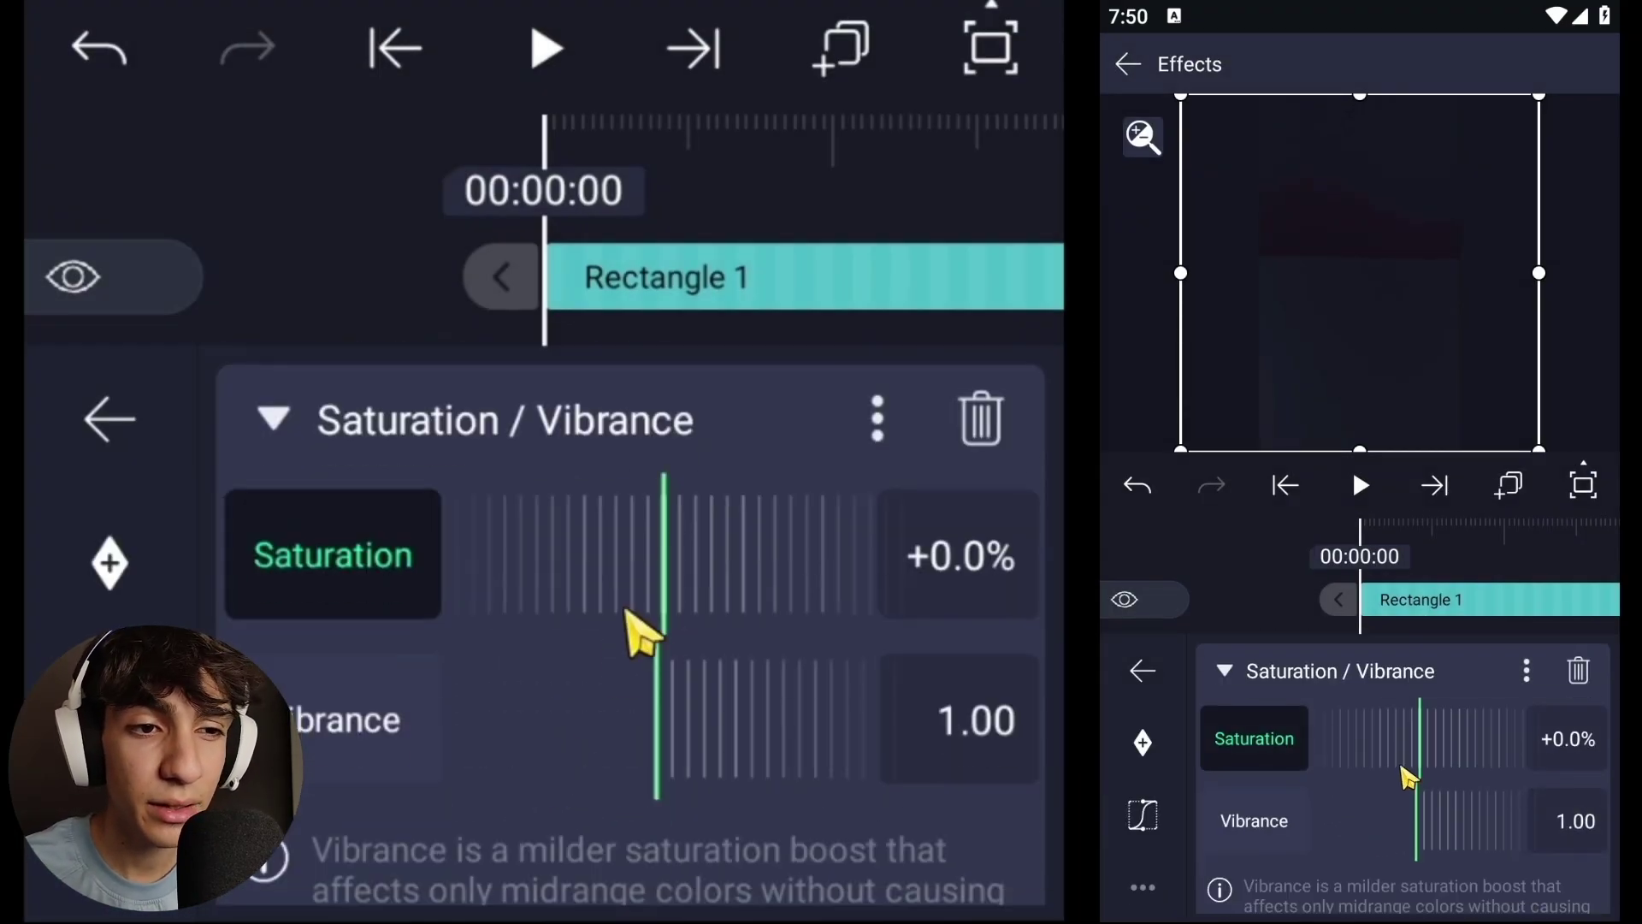
{"action": "left_click_drag", "start_coordinate": [1491, 748], "coordinate": [1257, 749]}
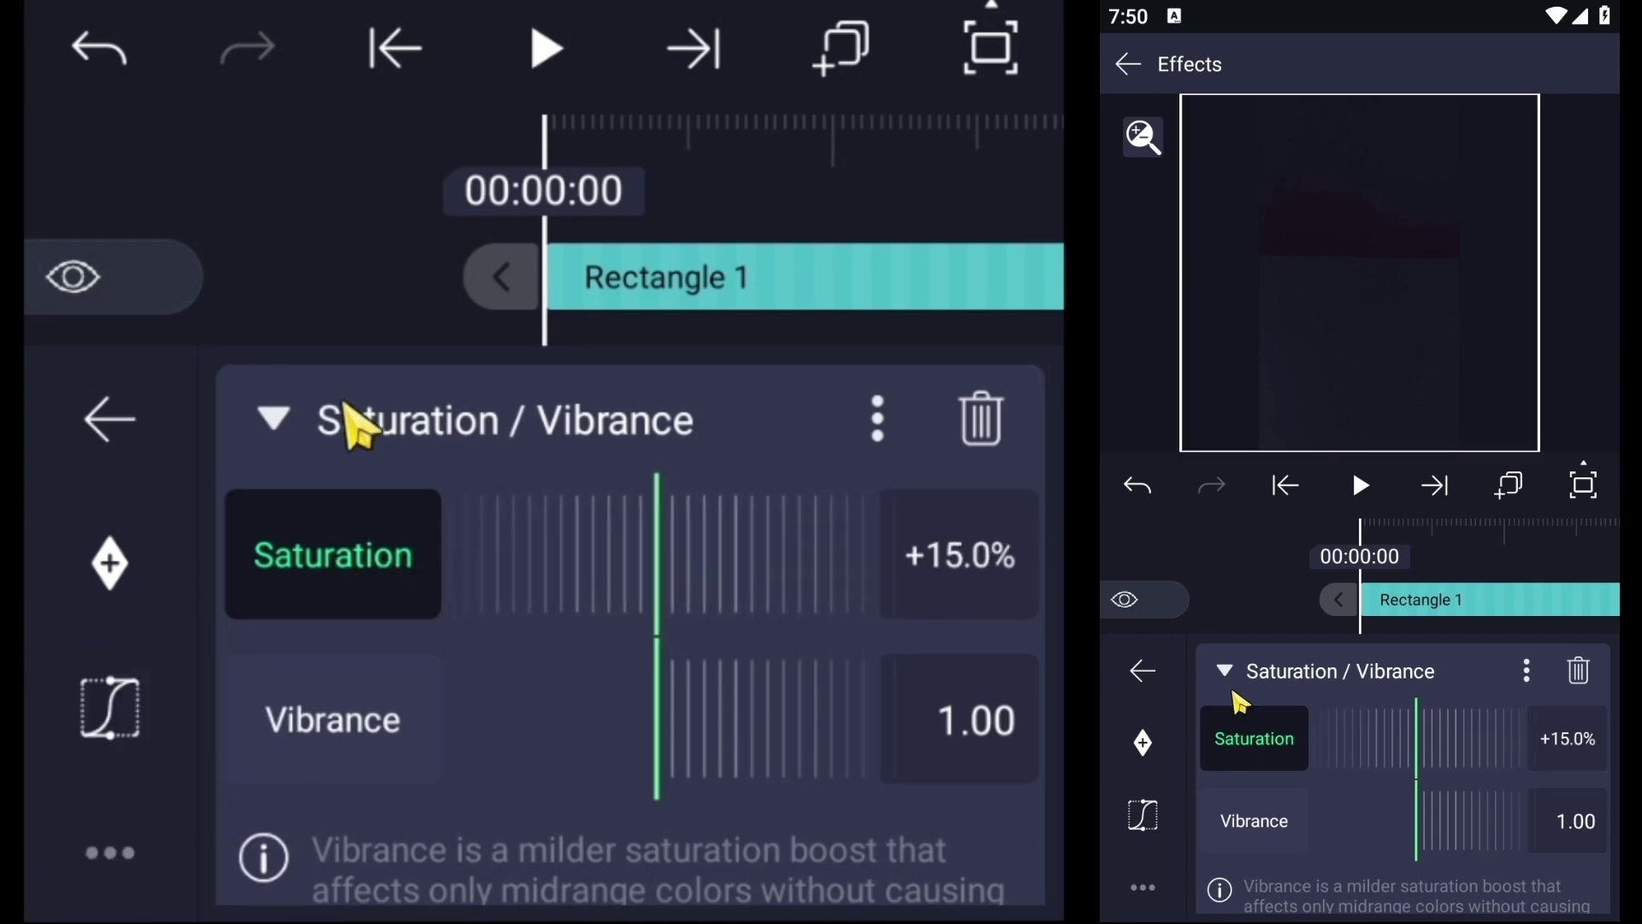
{"action": "left_click", "coordinate": [1336, 673]}
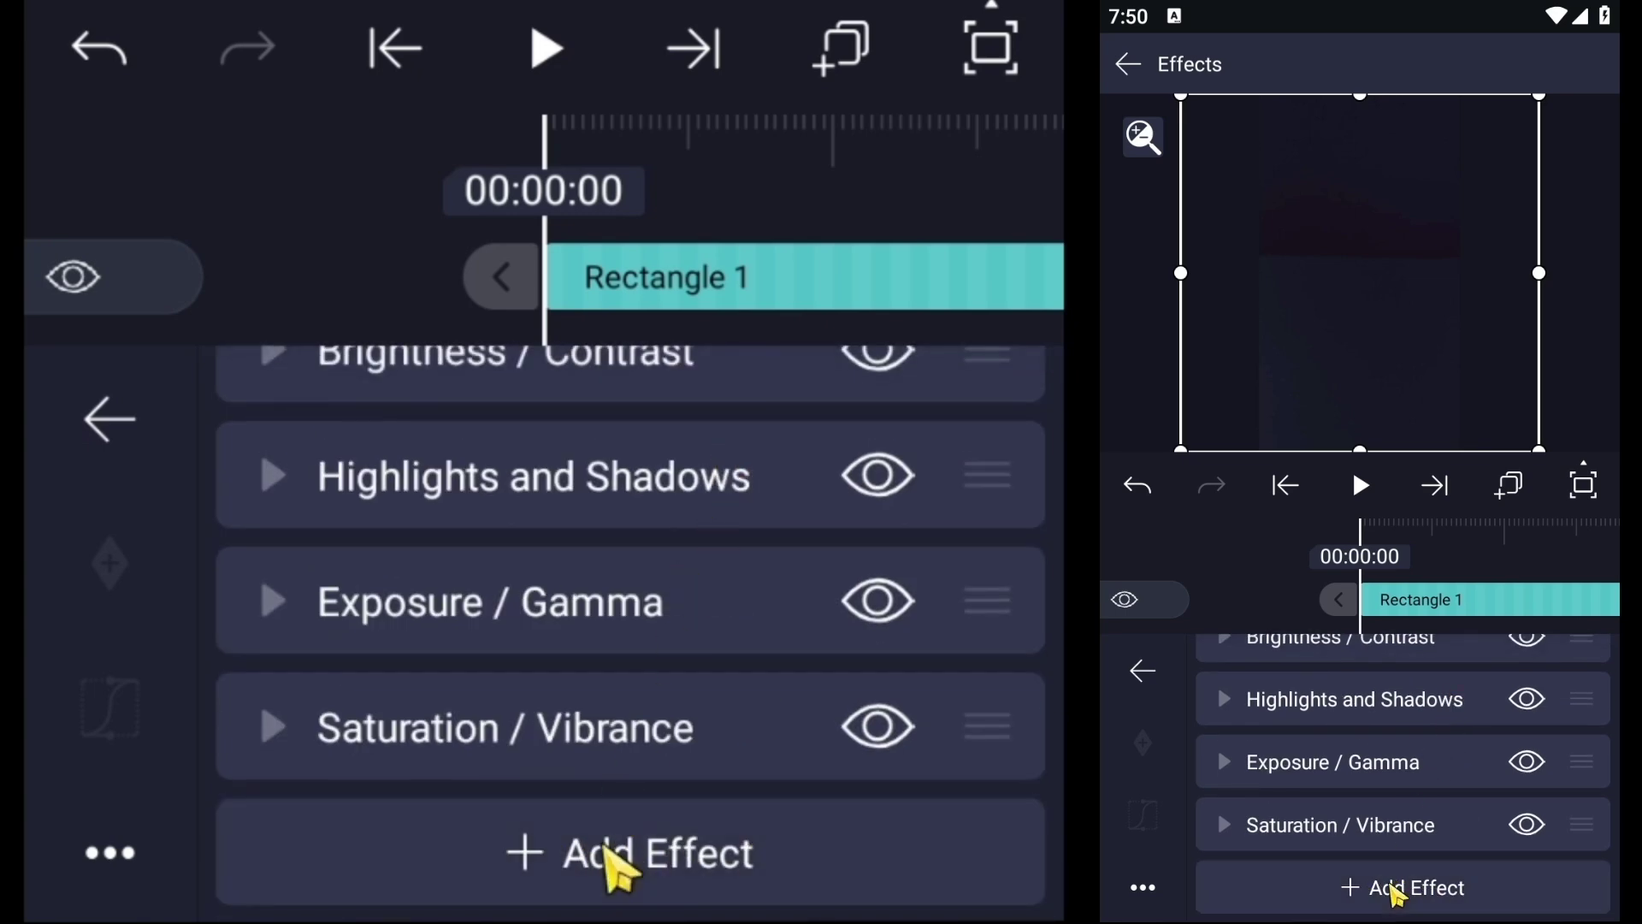
- Add the Sharpen effect with standard settings to the rectangle
{"action": "left_click", "coordinate": [1396, 891]}
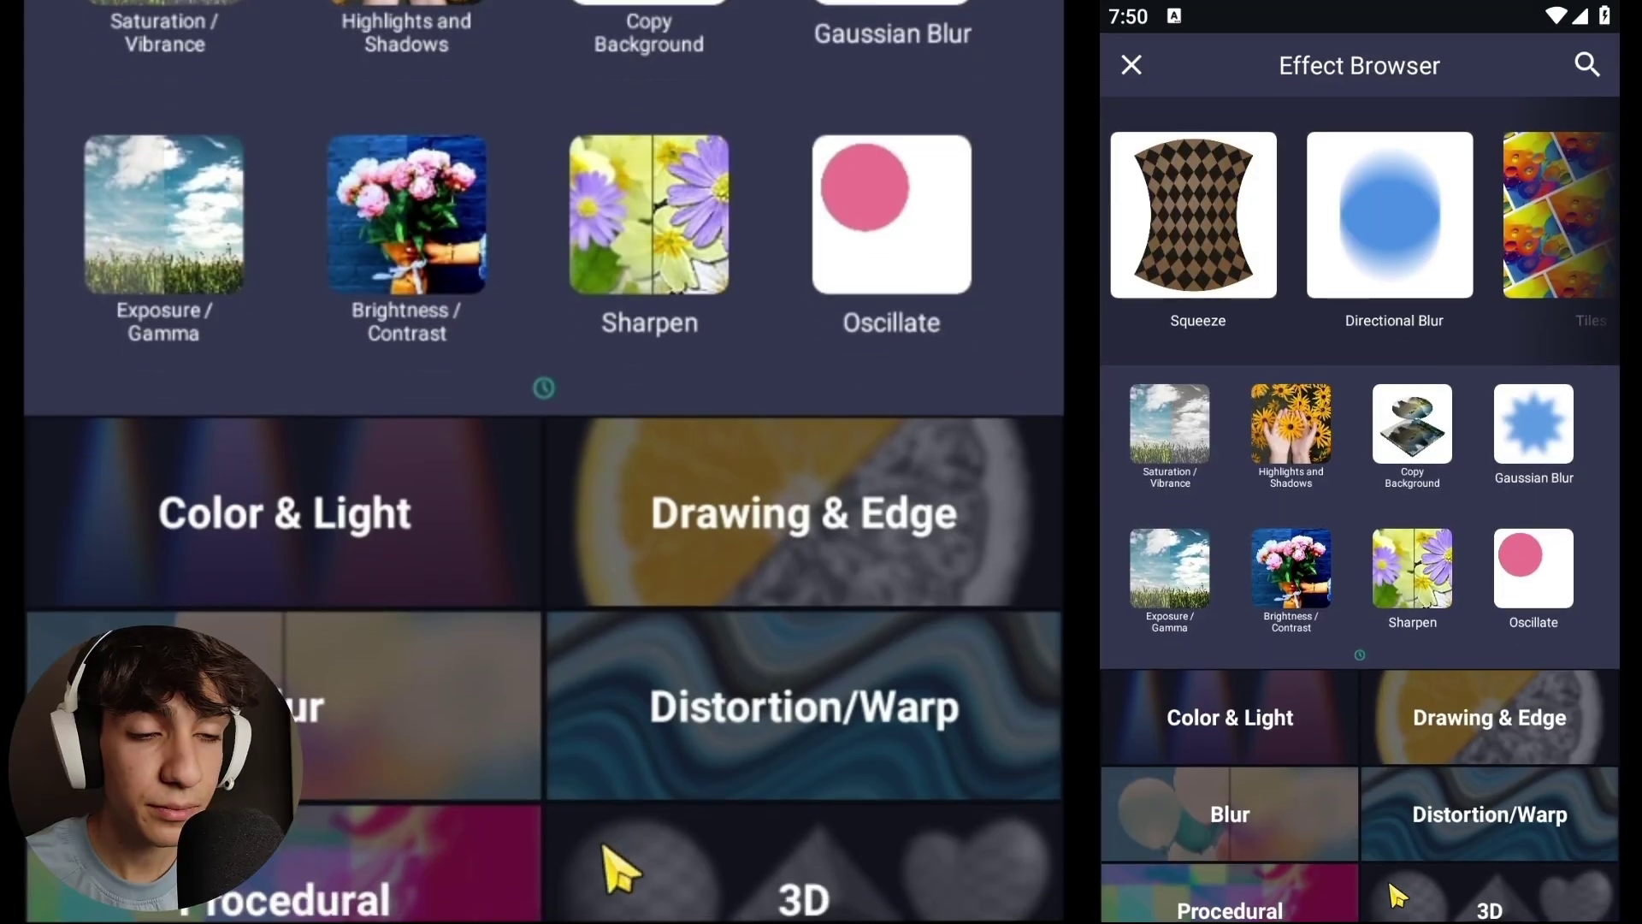
{"action": "left_click", "coordinate": [1328, 823]}
{"action": "left_click_drag", "start_coordinate": [1417, 795], "coordinate": [1437, 432]}
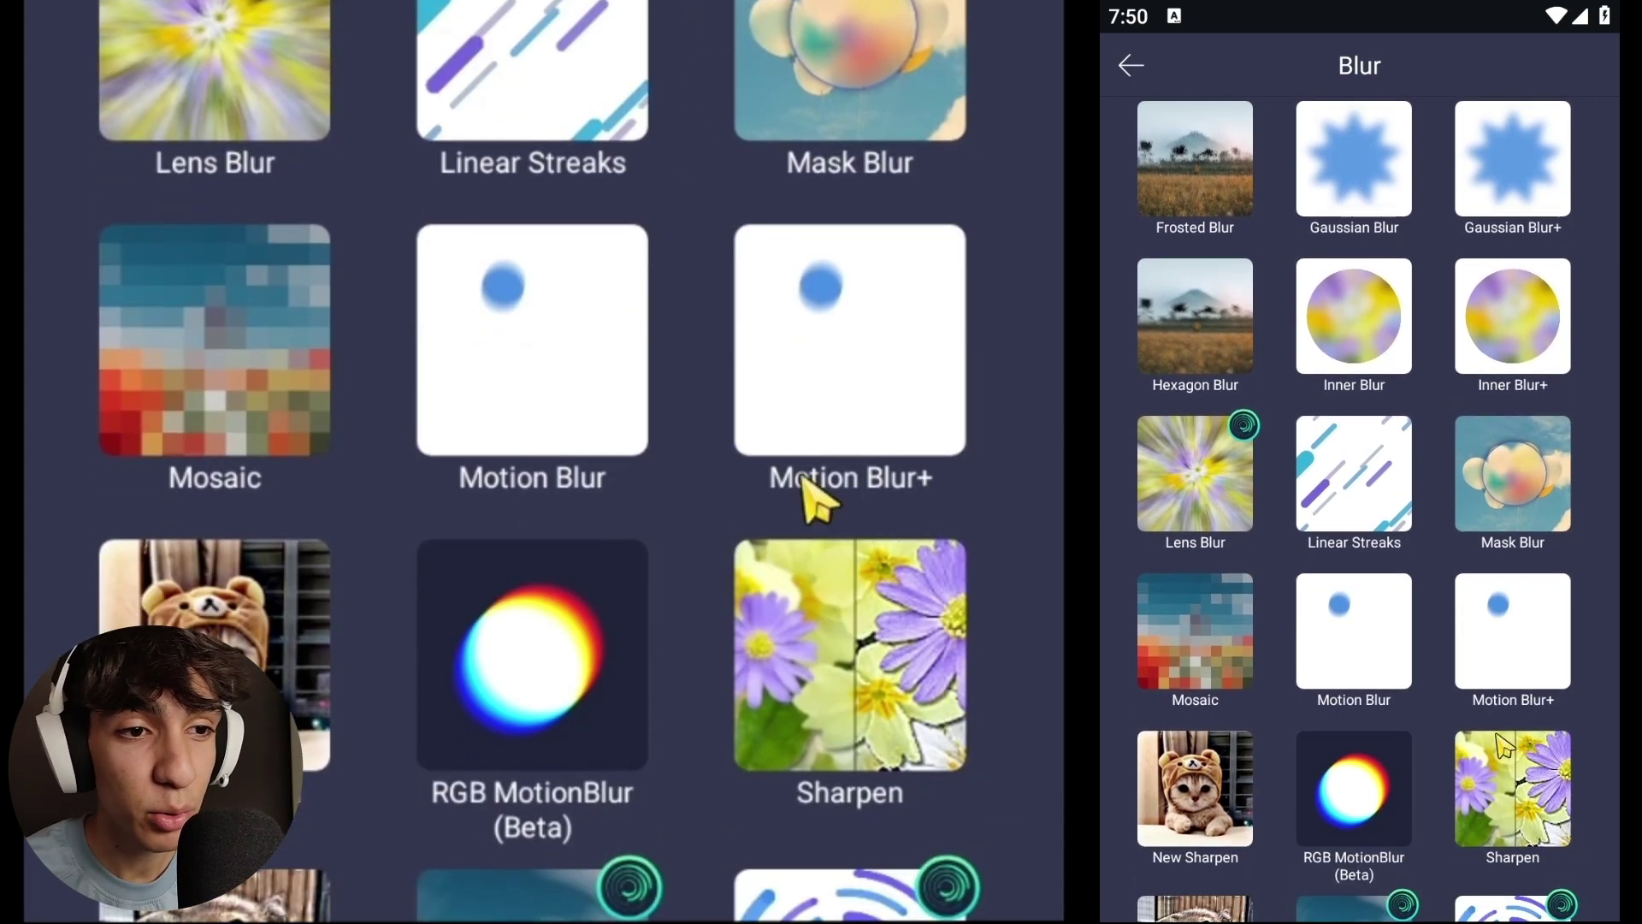
{"action": "left_click", "coordinate": [1501, 783]}
{"action": "left_click", "coordinate": [1282, 885]}
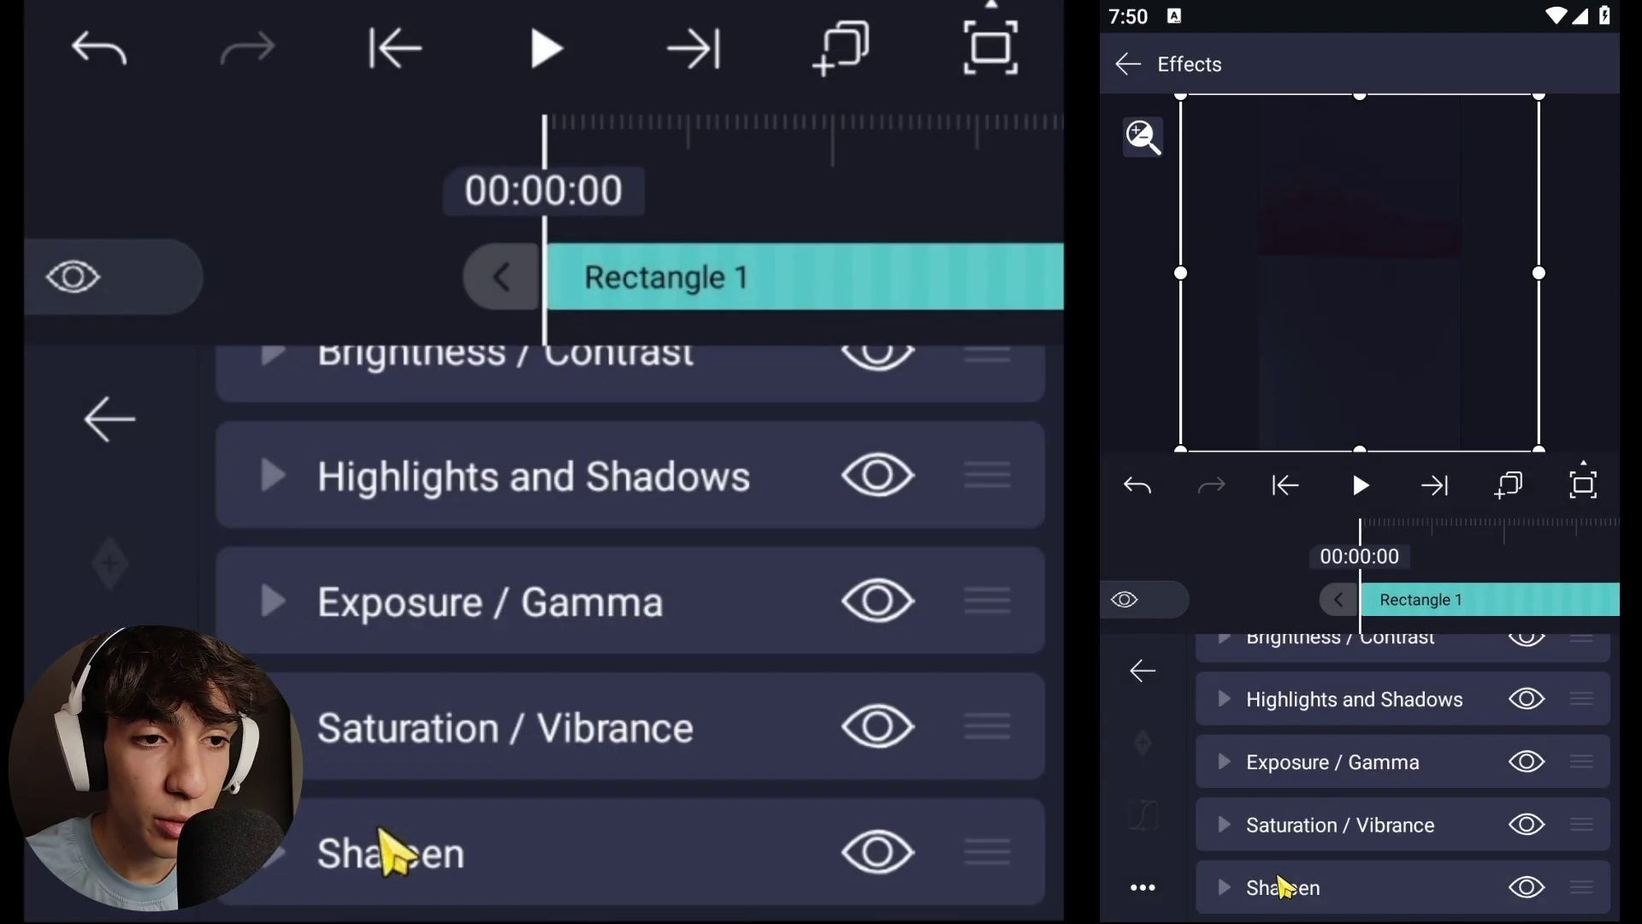
- Set the Sharpen effect's strength to 1.10 and collapse its settings
{"action": "left_click", "coordinate": [1326, 890]}
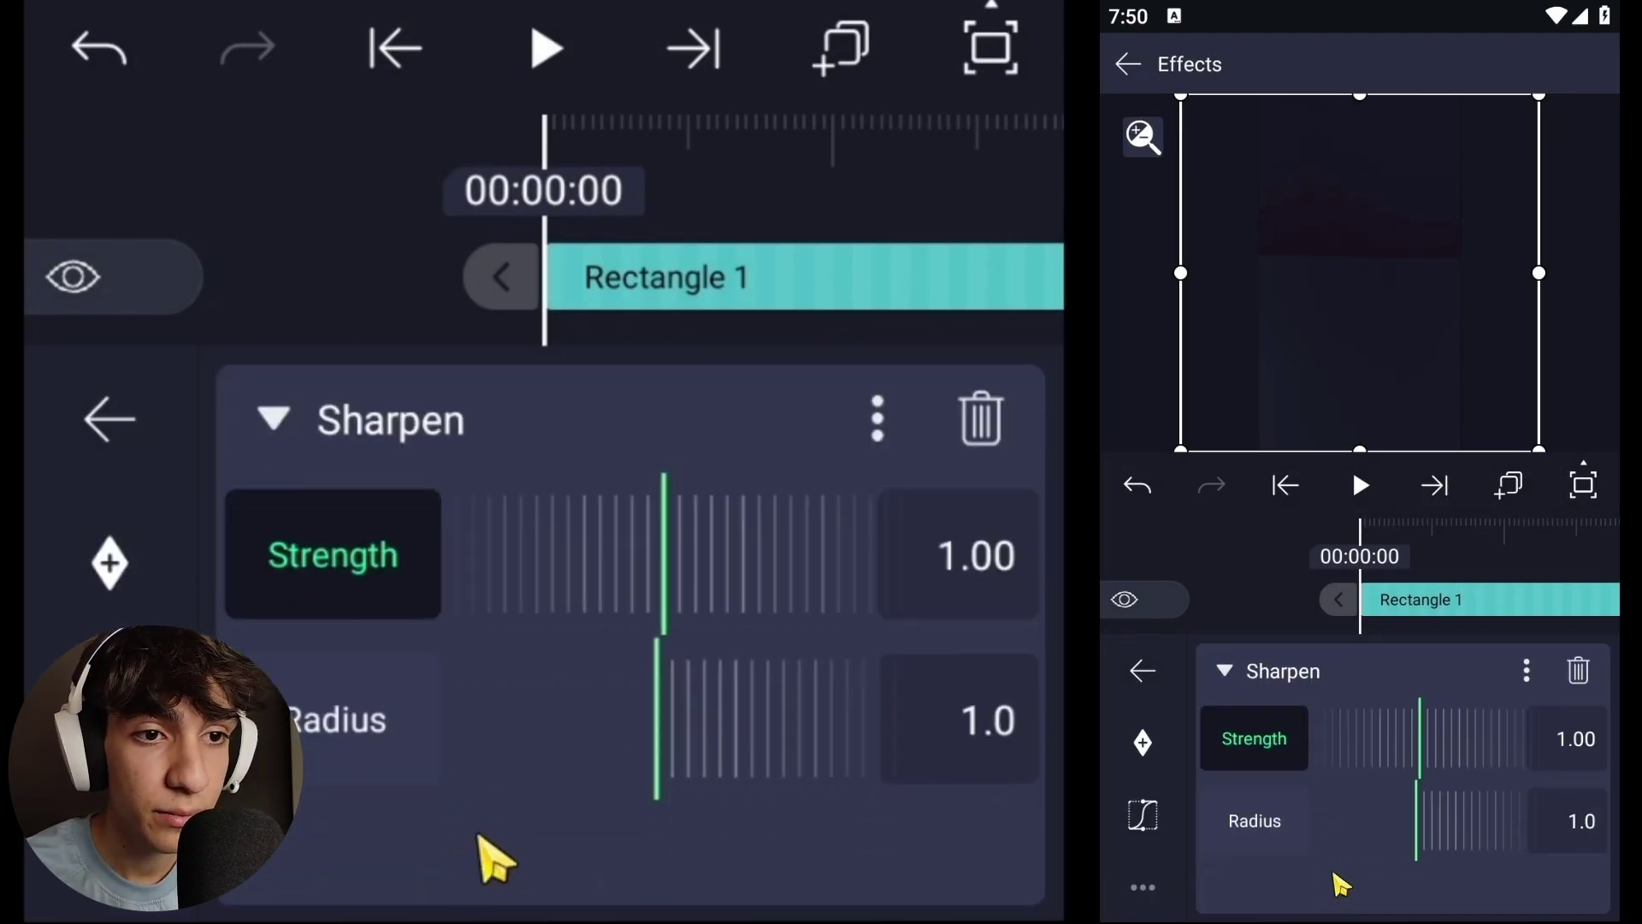
{"action": "left_click_drag", "start_coordinate": [1420, 751], "coordinate": [1345, 751]}
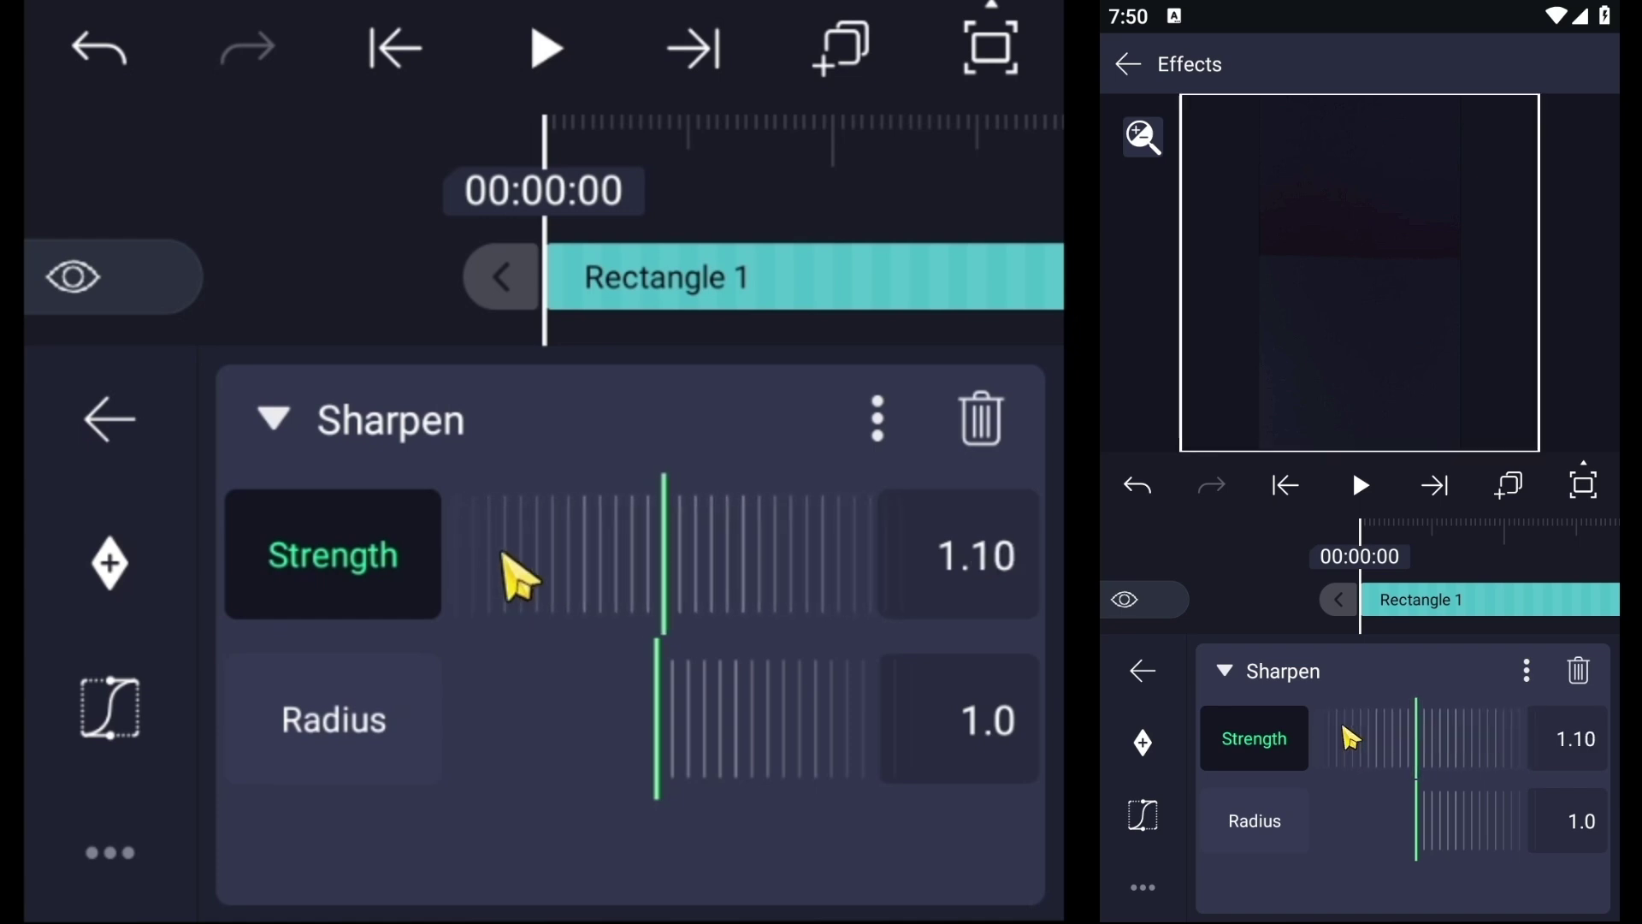
{"action": "left_click", "coordinate": [1220, 666]}
{"action": "left_click_drag", "start_coordinate": [1355, 654], "coordinate": [1321, 543]}
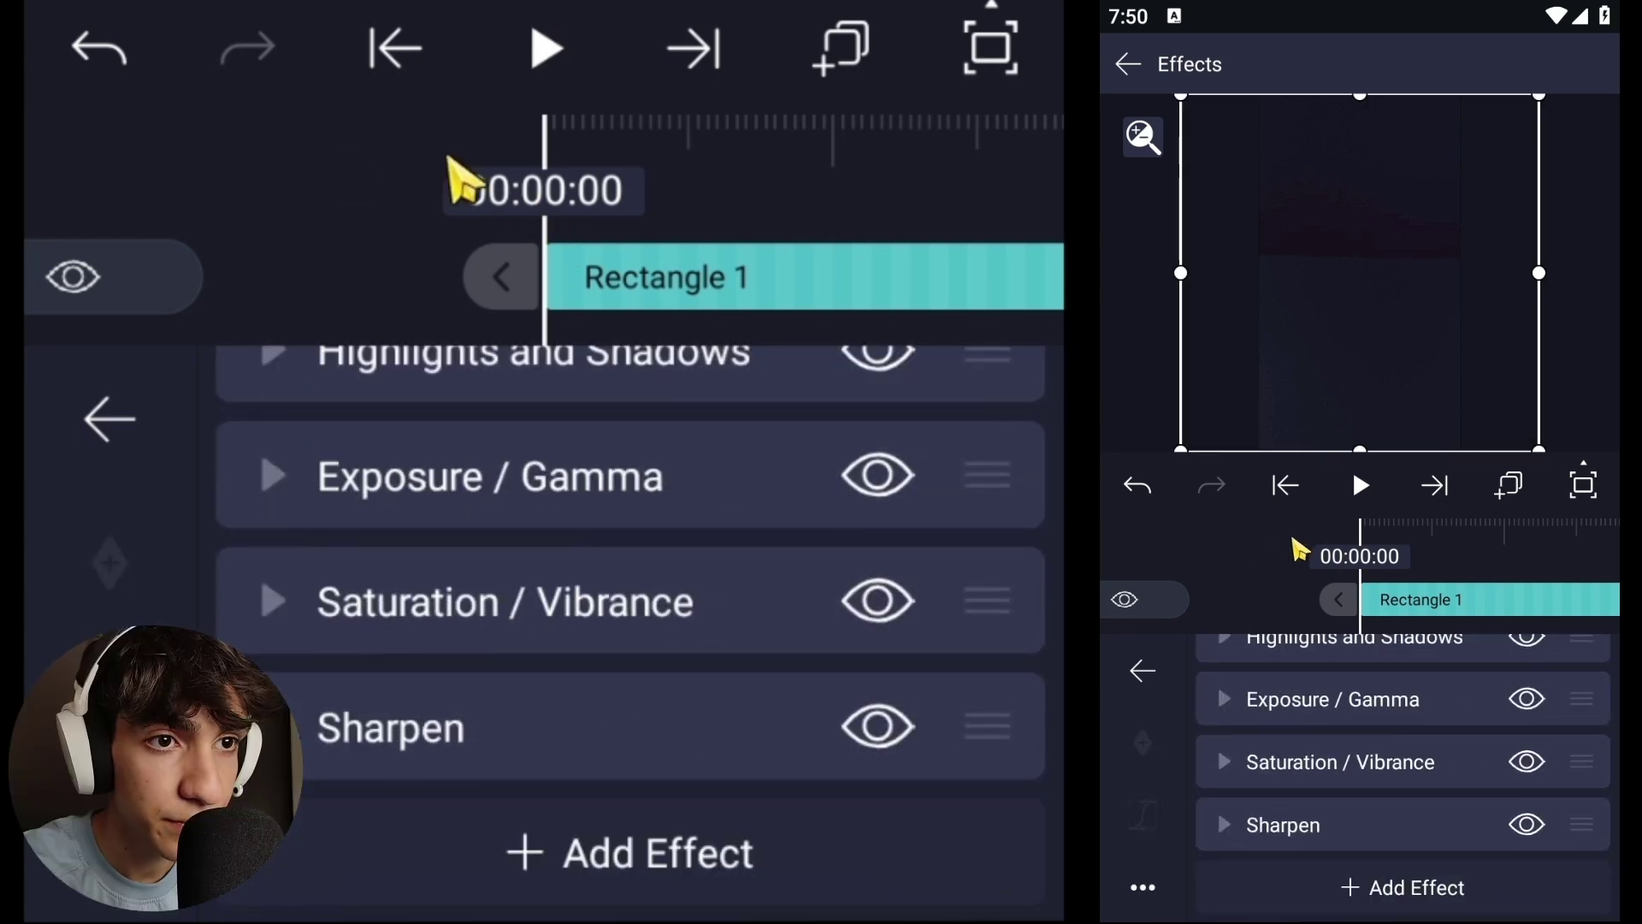
- Extend the rectangle layer to the end of the video at 00:14:57 and deselect it
{"action": "left_click", "coordinate": [1253, 539]}
{"action": "left_click_drag", "start_coordinate": [1495, 577], "coordinate": [1408, 594]}
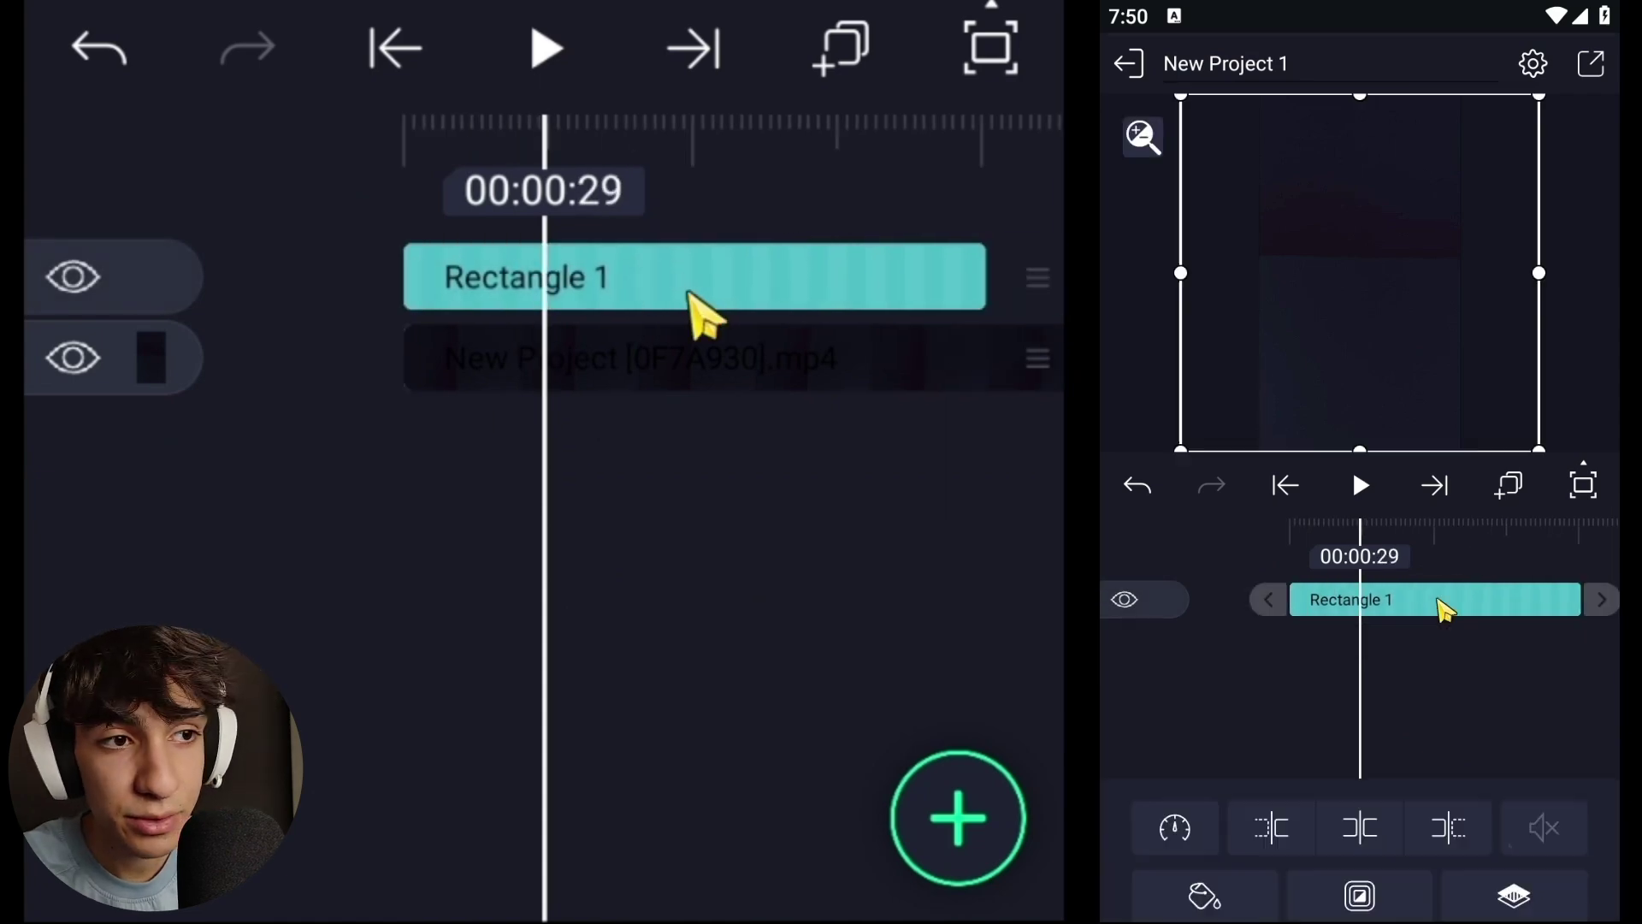
{"action": "left_click", "coordinate": [1431, 605]}
{"action": "left_click", "coordinate": [1433, 481]}
{"action": "left_click", "coordinate": [1434, 480]}
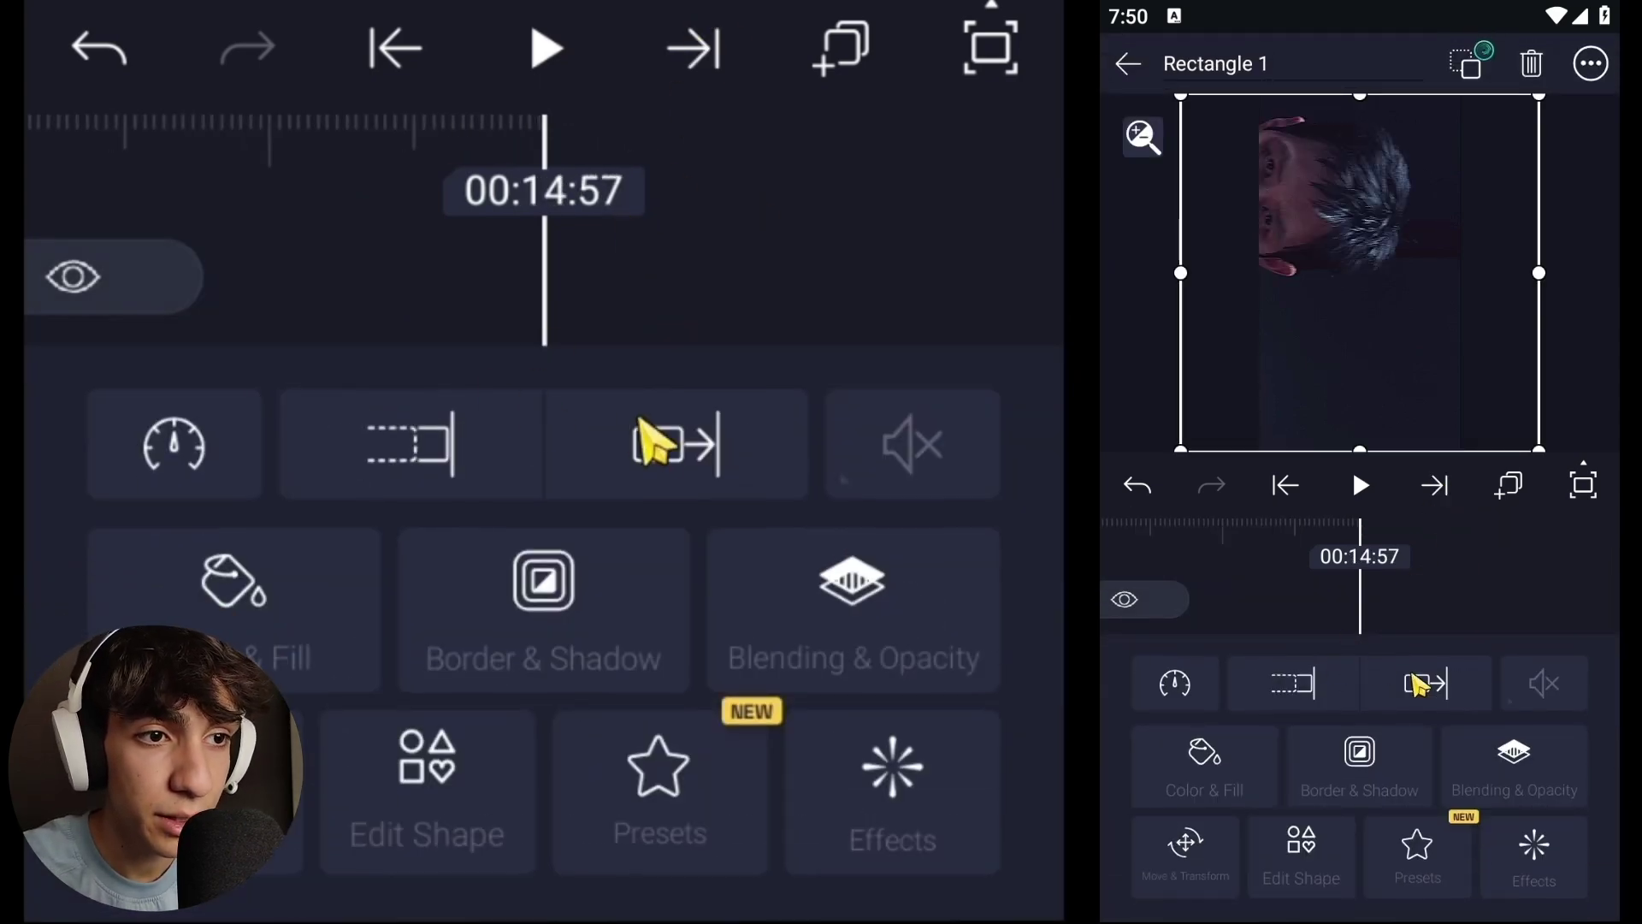
{"action": "left_click", "coordinate": [1323, 687]}
{"action": "left_click", "coordinate": [1455, 582]}
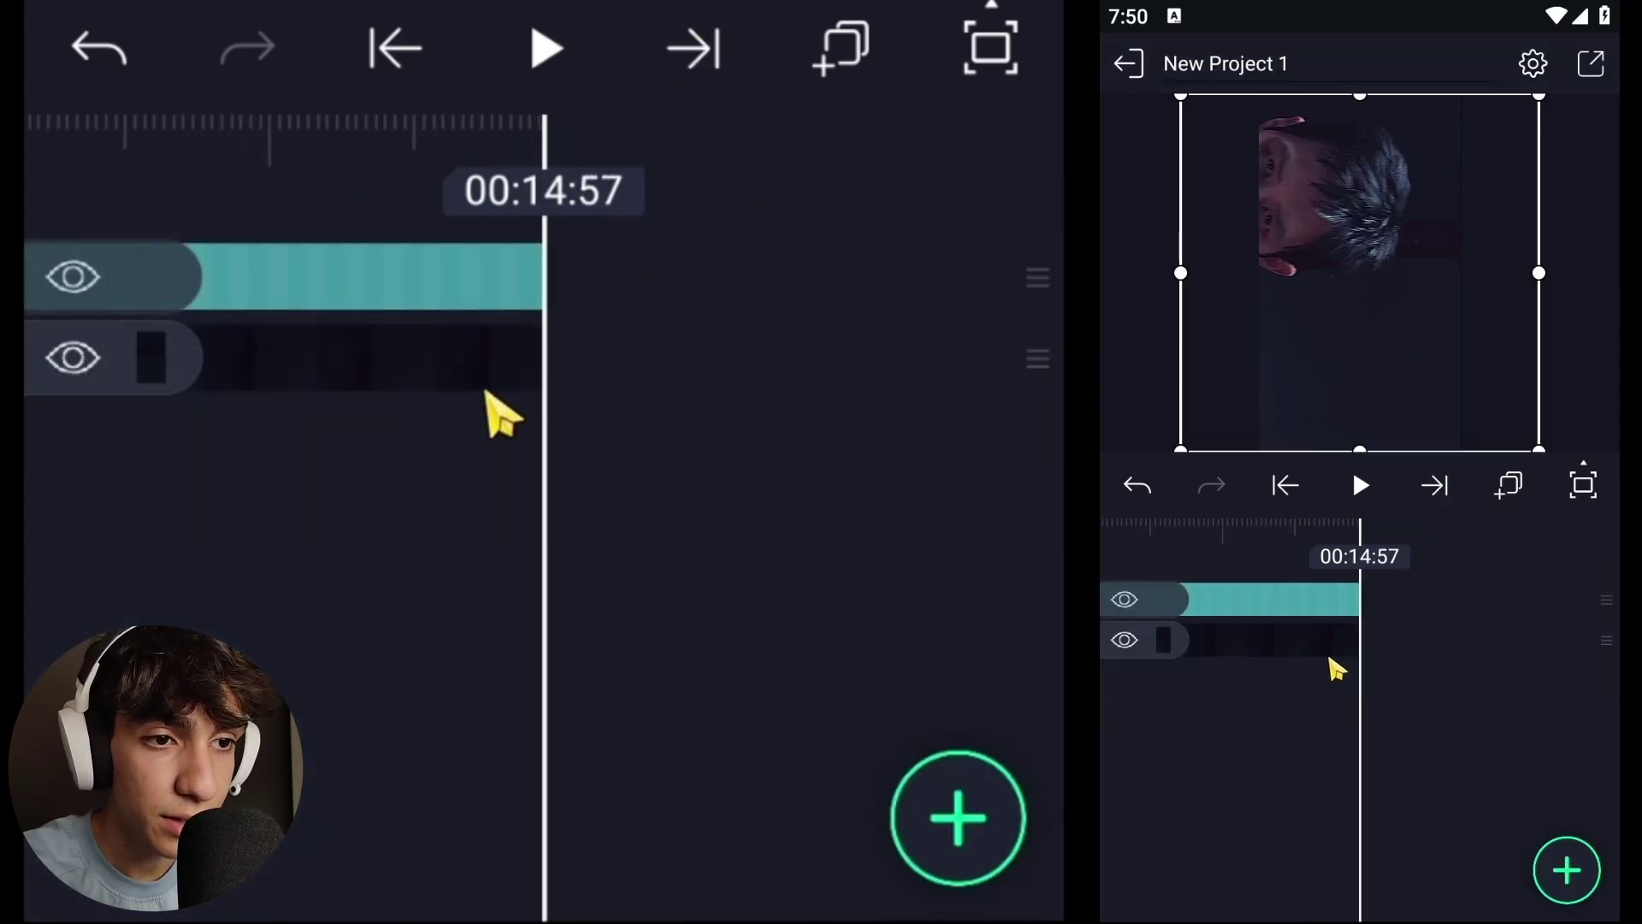
- Return to the start of the timeline and create a new text layer
{"action": "left_click_drag", "start_coordinate": [1331, 660], "coordinate": [1454, 671]}
{"action": "left_click_drag", "start_coordinate": [1191, 678], "coordinate": [1437, 702]}
{"action": "left_click_drag", "start_coordinate": [1326, 715], "coordinate": [1456, 752]}
{"action": "left_click", "coordinate": [992, 808]}
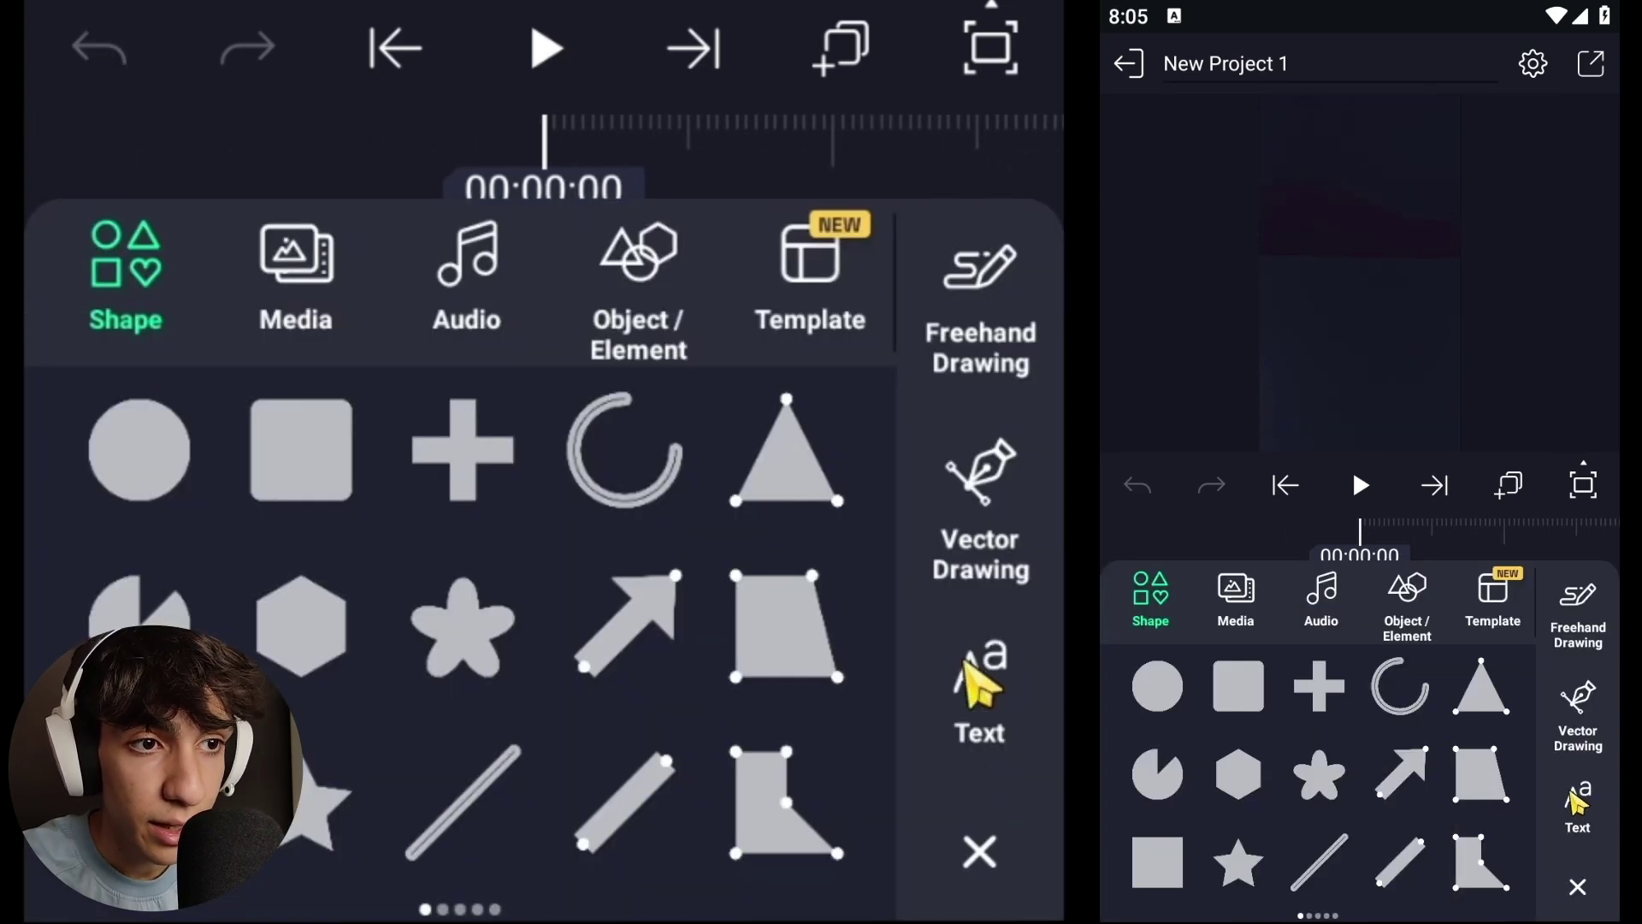
{"action": "left_click", "coordinate": [1574, 796]}
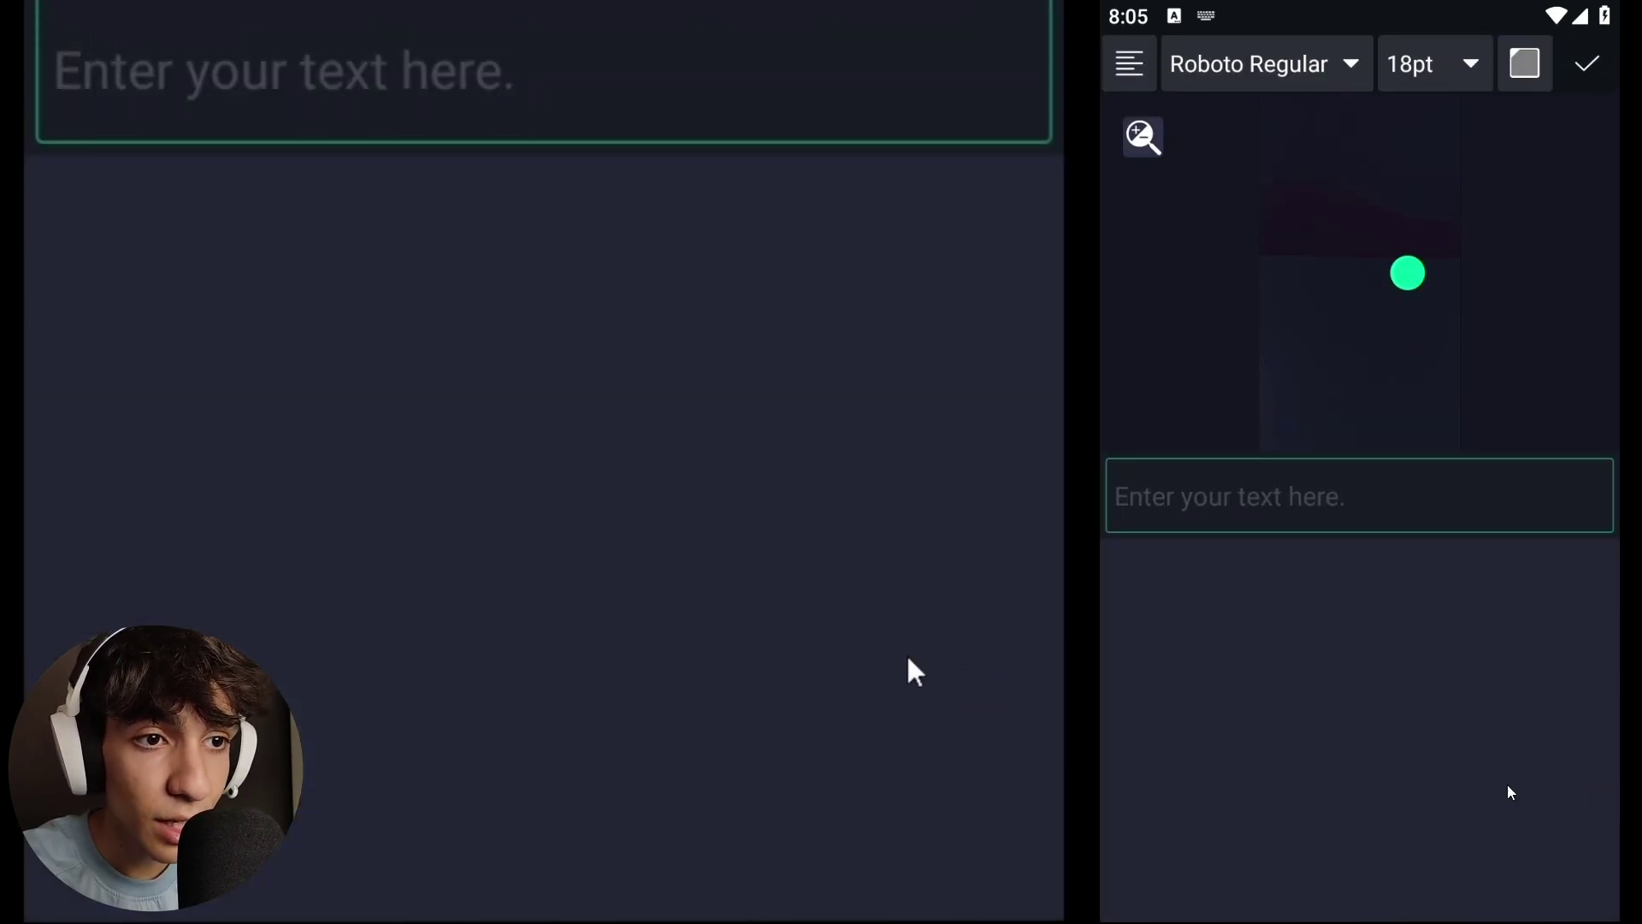
- Set the new text's color to white and its font to Game Of Squids
{"action": "left_click", "coordinate": [1520, 68]}
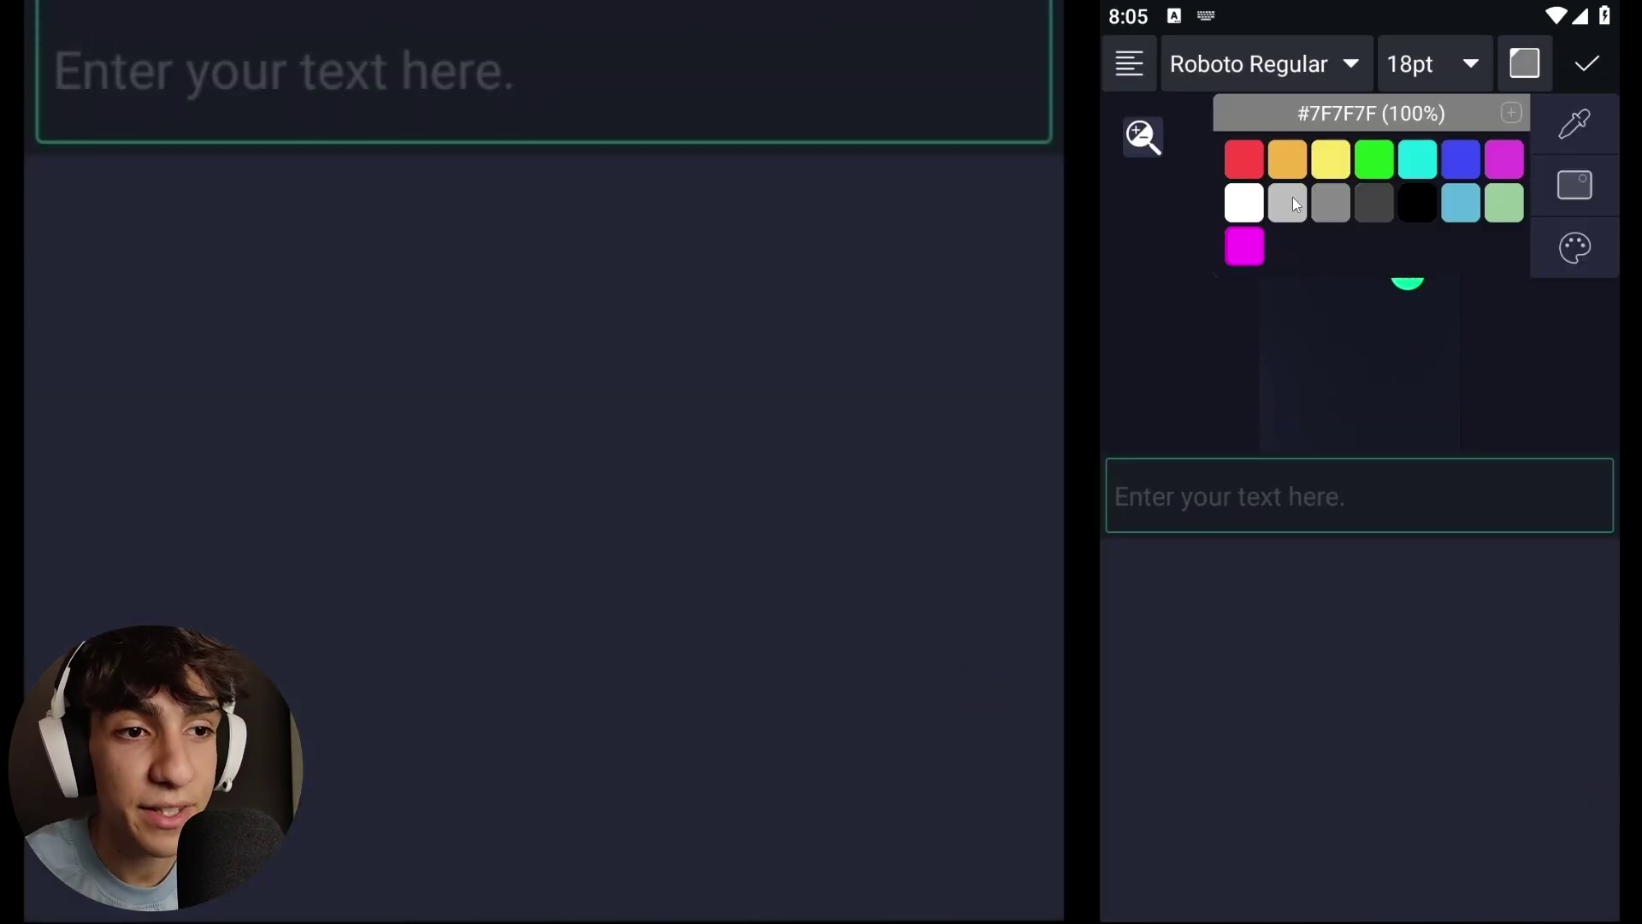
{"action": "left_click", "coordinate": [1245, 203]}
{"action": "left_click", "coordinate": [1278, 75]}
{"action": "left_click", "coordinate": [1278, 75]}
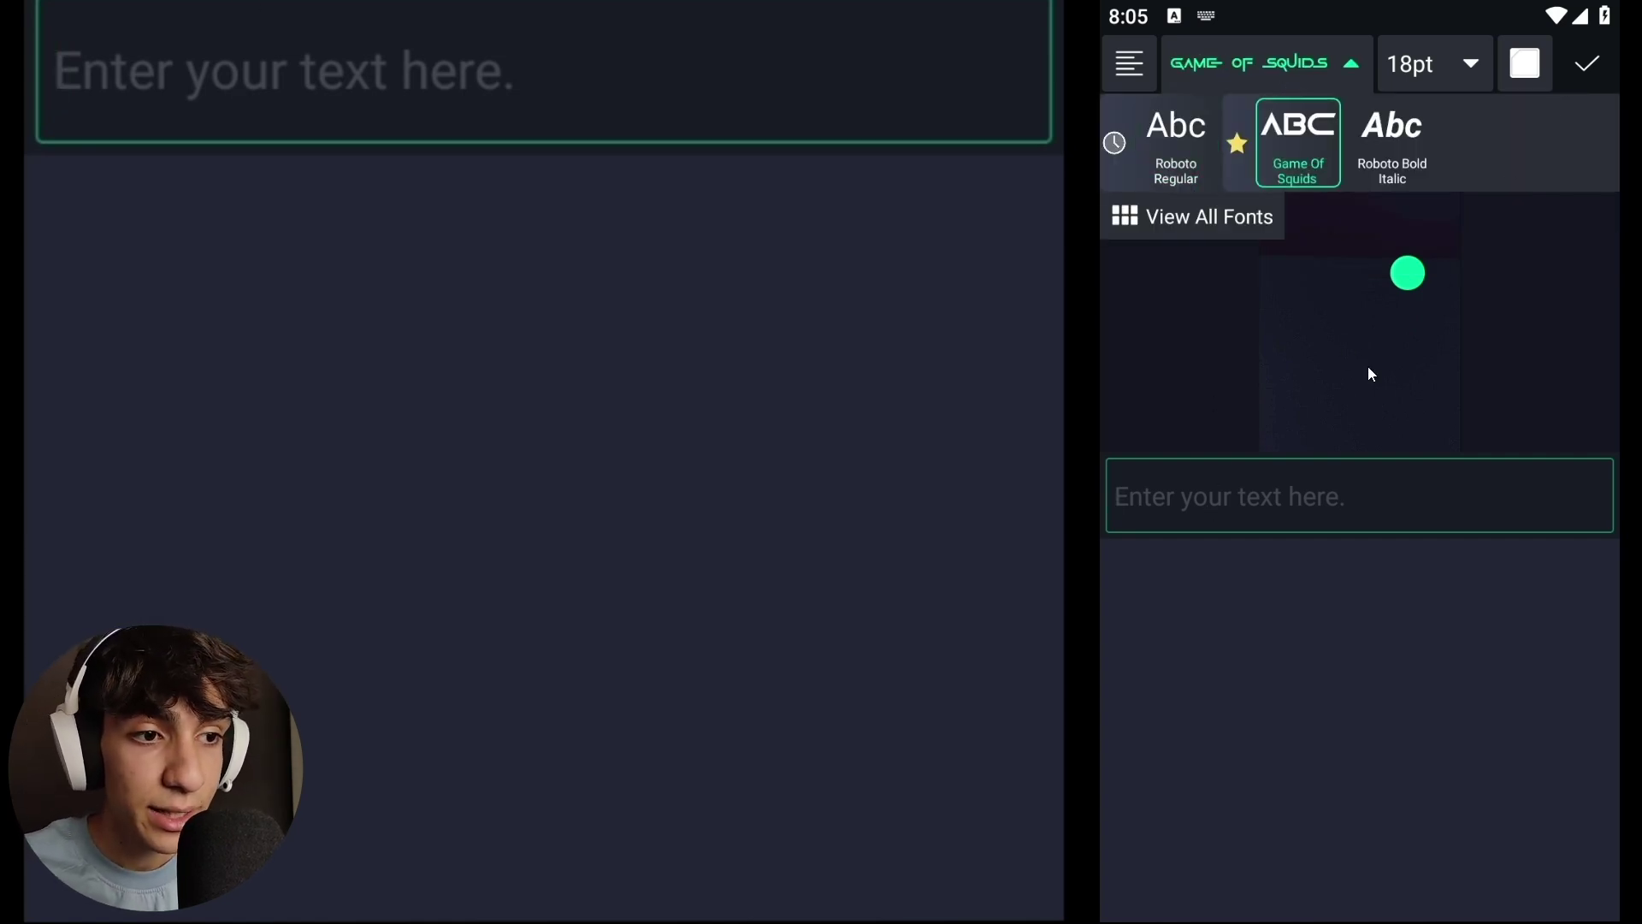
- Enter SQUID GAME as the text and confirm it
{"action": "type", "text": "SQUI"}
{"action": "type", "text": "D GAME"}
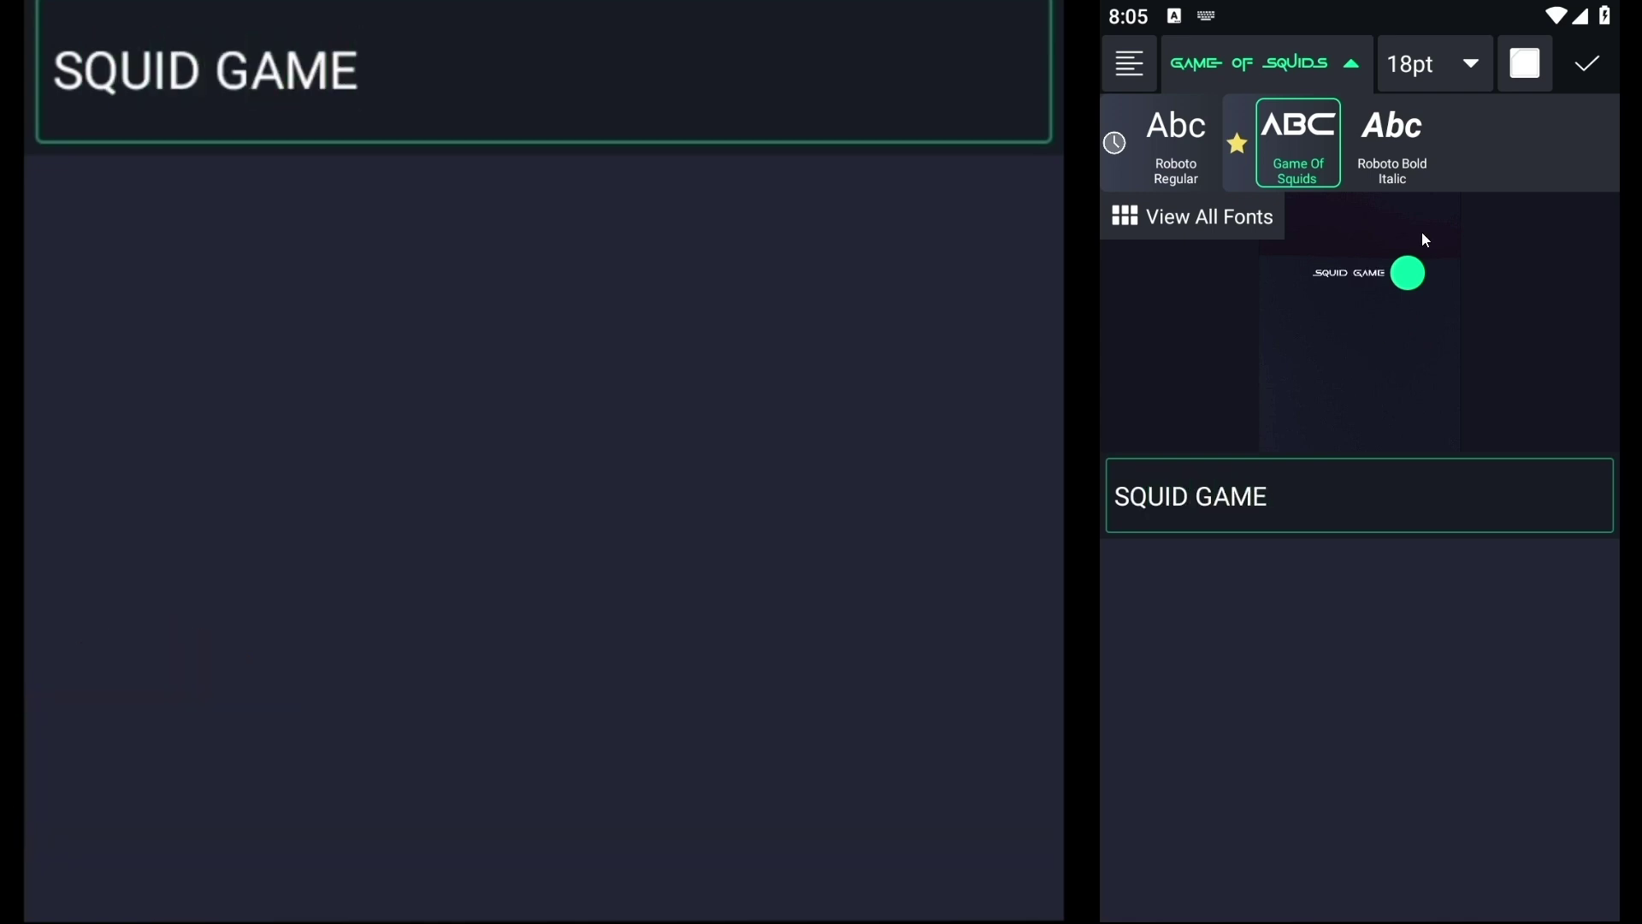
{"action": "left_click", "coordinate": [1585, 65]}
{"action": "left_click", "coordinate": [1585, 66]}
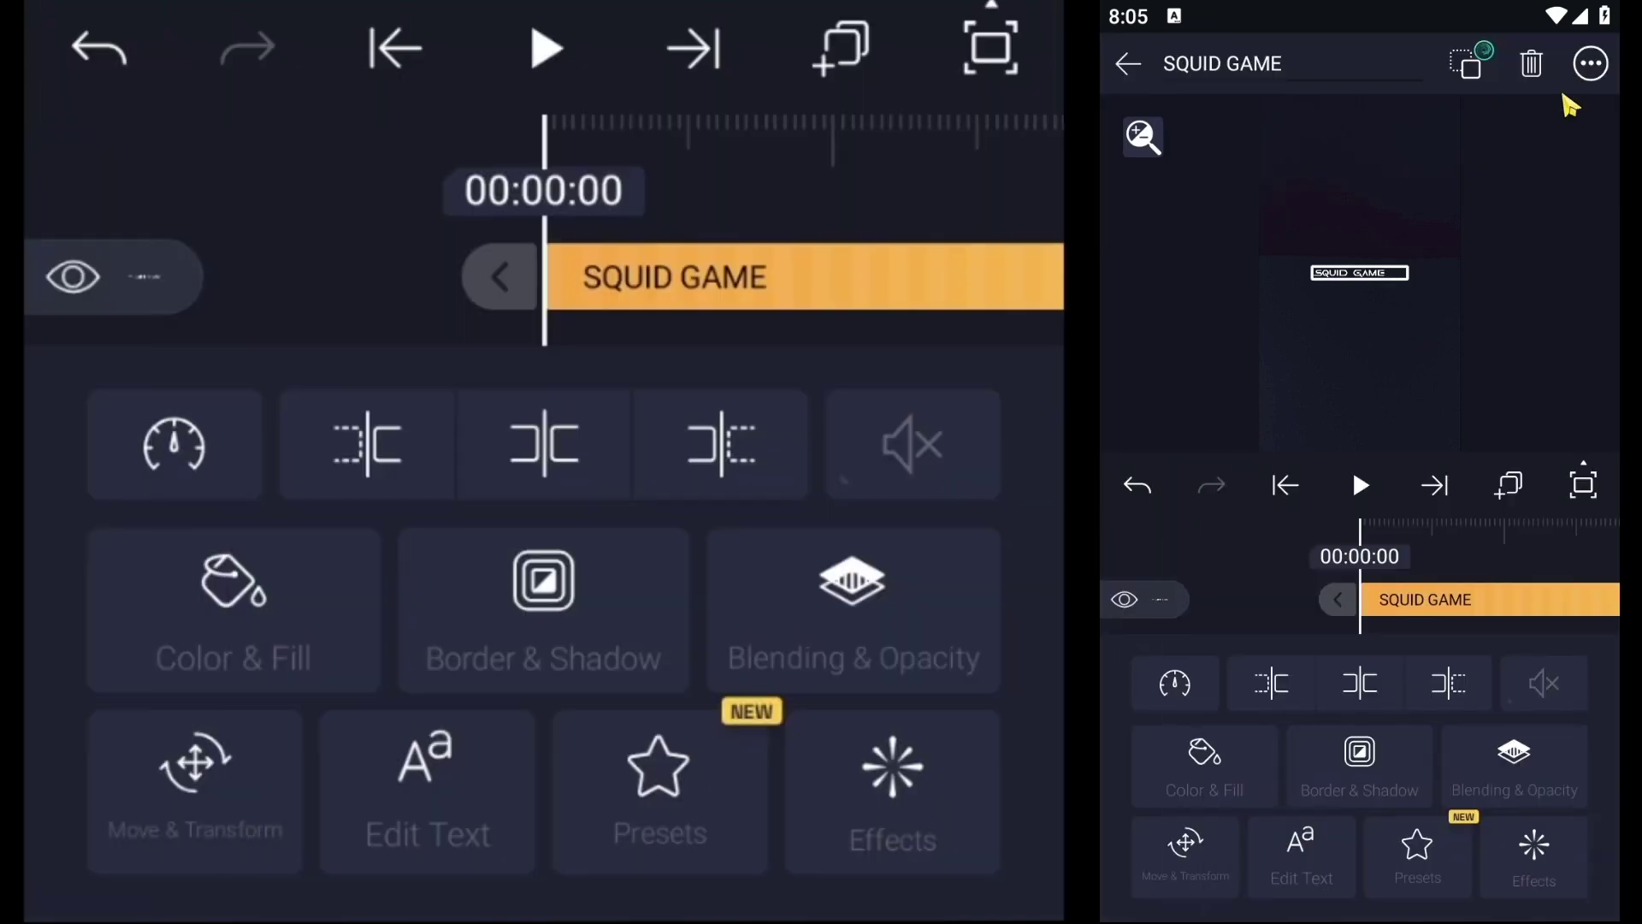
- Scale the SQUID GAME text up to 843 wide by 112 high and go to about 00:01:55 in the timeline
{"action": "left_click", "coordinate": [1185, 846]}
{"action": "left_click", "coordinate": [1576, 815]}
{"action": "left_click_drag", "start_coordinate": [1422, 799], "coordinate": [1179, 830]}
{"action": "left_click_drag", "start_coordinate": [1454, 805], "coordinate": [1182, 828]}
{"action": "left_click_drag", "start_coordinate": [1522, 605], "coordinate": [1257, 583]}
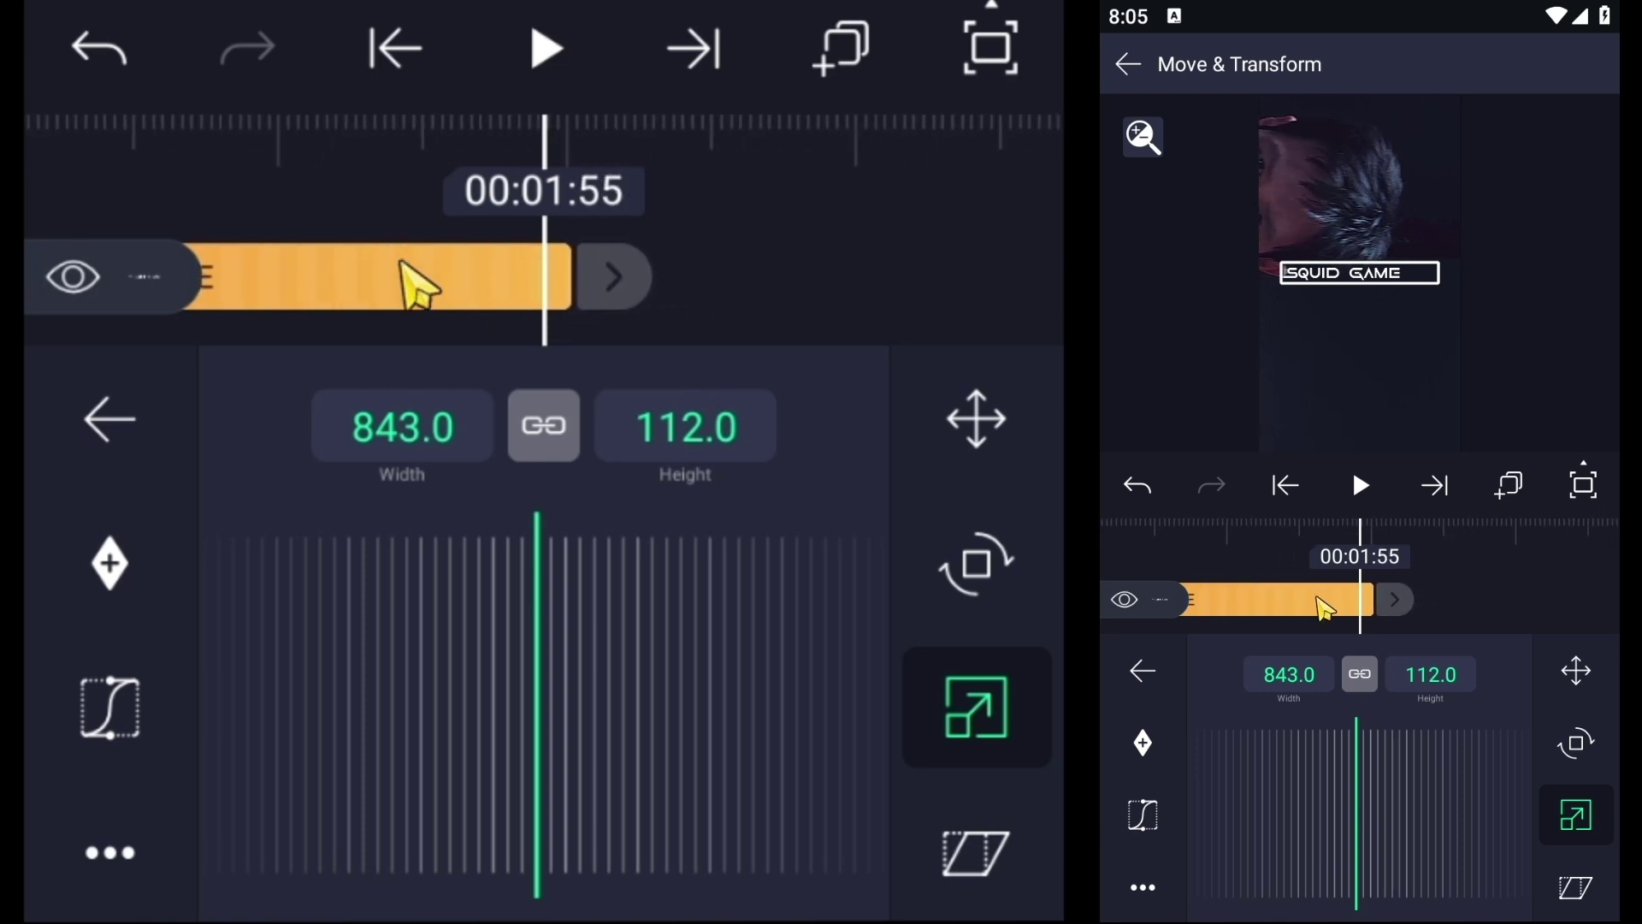
- Rotate the SQUID GAME text so it runs vertically and move it below the man's head
{"action": "left_click", "coordinate": [1576, 744]}
{"action": "left_click_drag", "start_coordinate": [1492, 784], "coordinate": [1366, 890]}
{"action": "left_click", "coordinate": [1577, 670]}
{"action": "left_click_drag", "start_coordinate": [1404, 777], "coordinate": [1406, 900]}
{"action": "left_click_drag", "start_coordinate": [1392, 785], "coordinate": [1382, 715]}
- Adjust the scale of the vertical SQUID GAME text to fit the empty area beside the man's head
{"action": "left_click", "coordinate": [1570, 812]}
{"action": "left_click_drag", "start_coordinate": [1505, 812], "coordinate": [1125, 803]}
{"action": "left_click_drag", "start_coordinate": [1360, 783], "coordinate": [1539, 731]}
- Position the text at about X 496, Y 1573 and extend its layer to just past 00:03:24
{"action": "left_click", "coordinate": [1577, 672]}
{"action": "left_click_drag", "start_coordinate": [1385, 757], "coordinate": [1380, 835]}
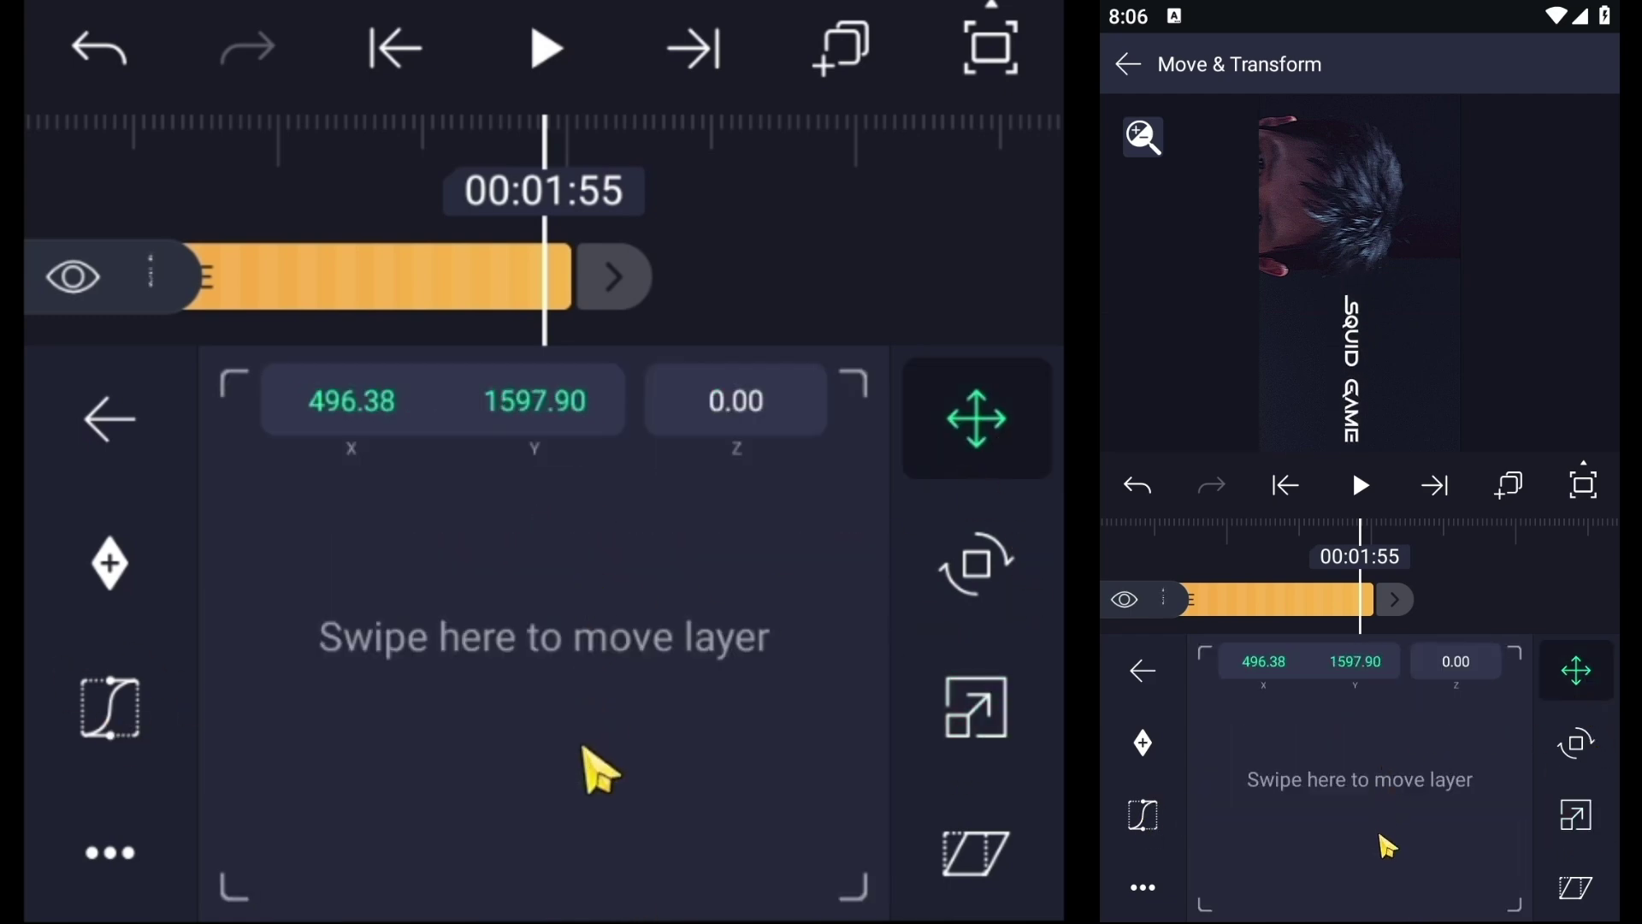
{"action": "left_click_drag", "start_coordinate": [1394, 596], "coordinate": [1602, 596]}
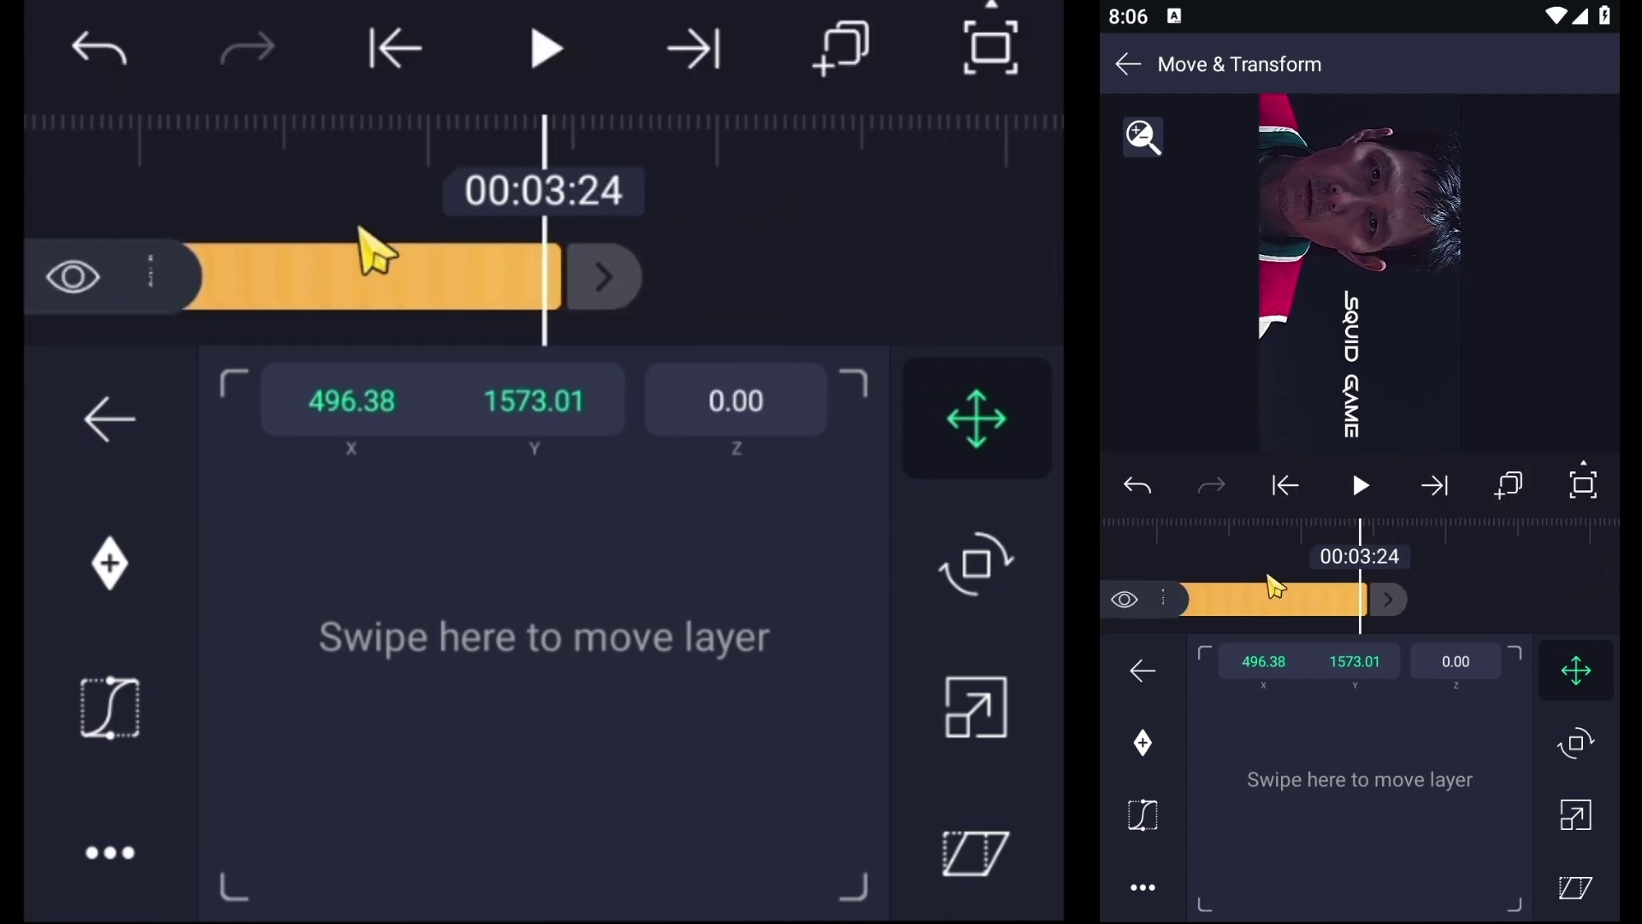
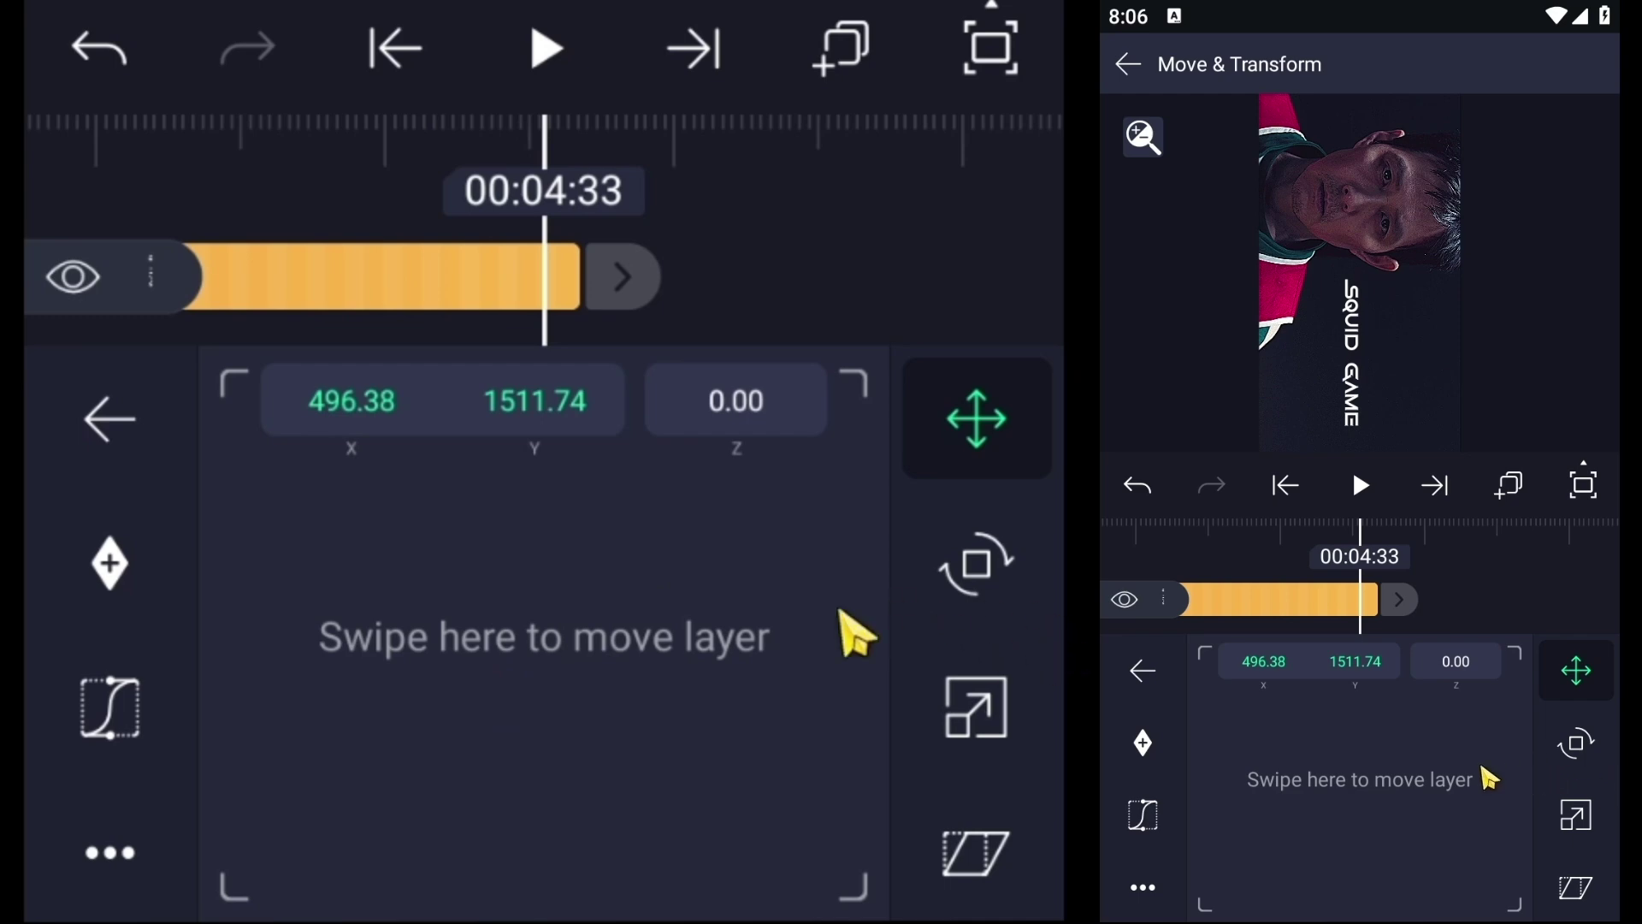
- Move the vertical SQUID GAME text horizontally to X 540 and play the edit to preview it
{"action": "left_click_drag", "start_coordinate": [641, 601], "coordinate": [694, 598]}
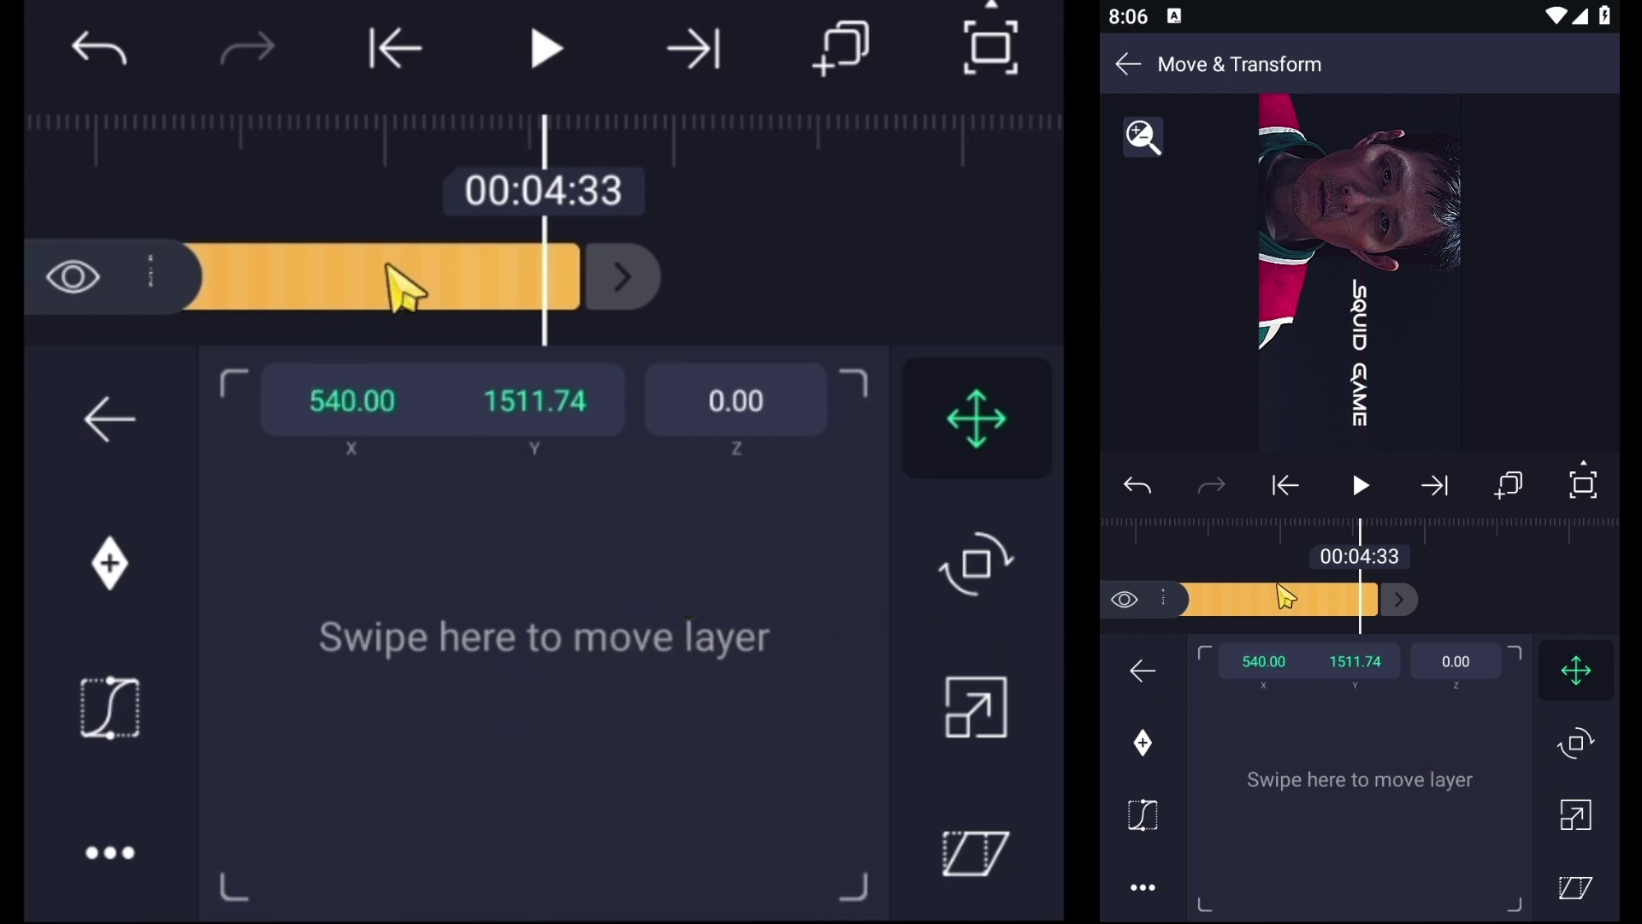
{"action": "left_click", "coordinate": [433, 279]}
{"action": "mouse_move", "coordinate": [402, 402]}
{"action": "left_mouse_down"}
{"action": "mouse_move", "coordinate": [576, 422]}
{"action": "mouse_move", "coordinate": [865, 409]}
{"action": "mouse_move", "coordinate": [392, 433]}
{"action": "left_mouse_up"}
{"action": "left_click", "coordinate": [552, 85]}
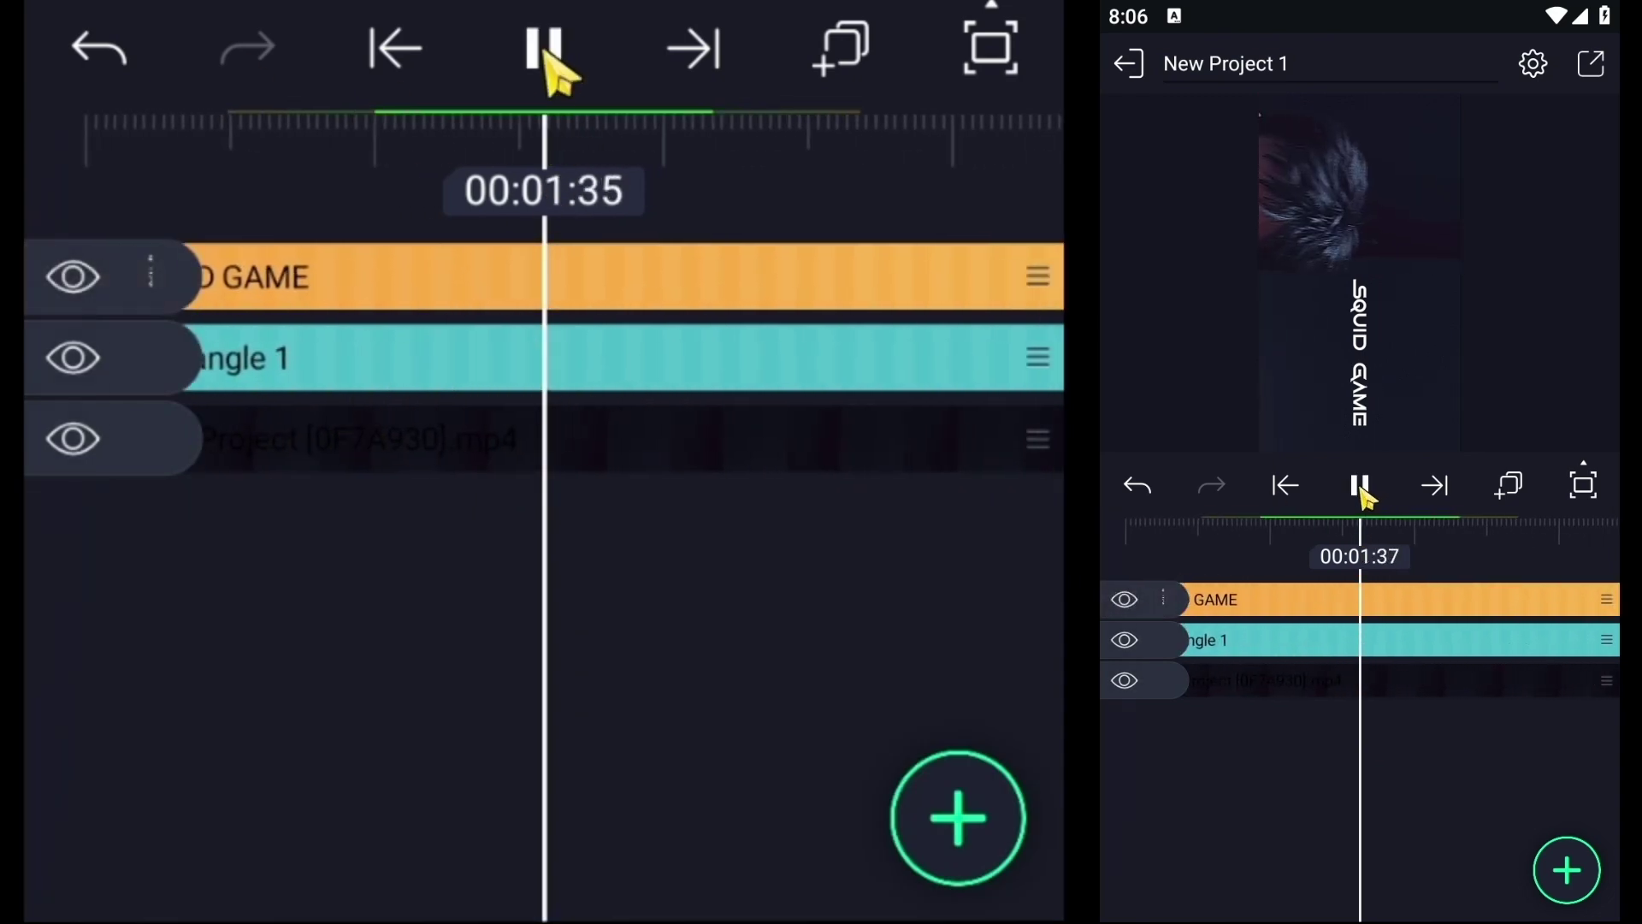
- Trim the start of the SQUID GAME layer to about 00:03:01
{"action": "left_click_drag", "start_coordinate": [565, 312], "coordinate": [689, 312]}
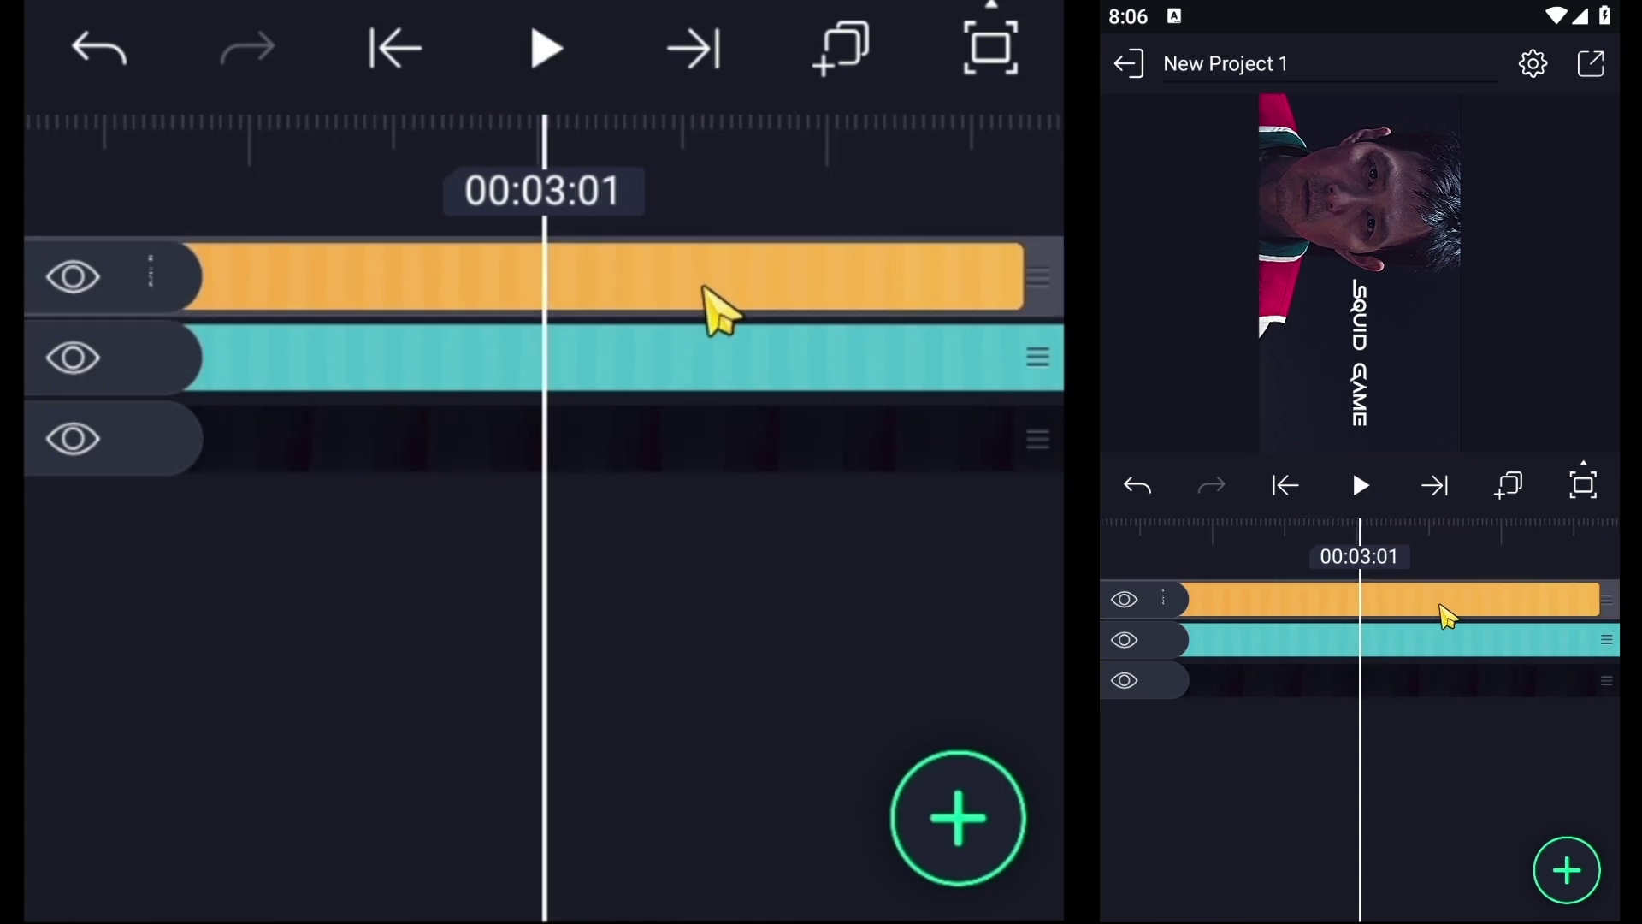
{"action": "left_click", "coordinate": [703, 300]}
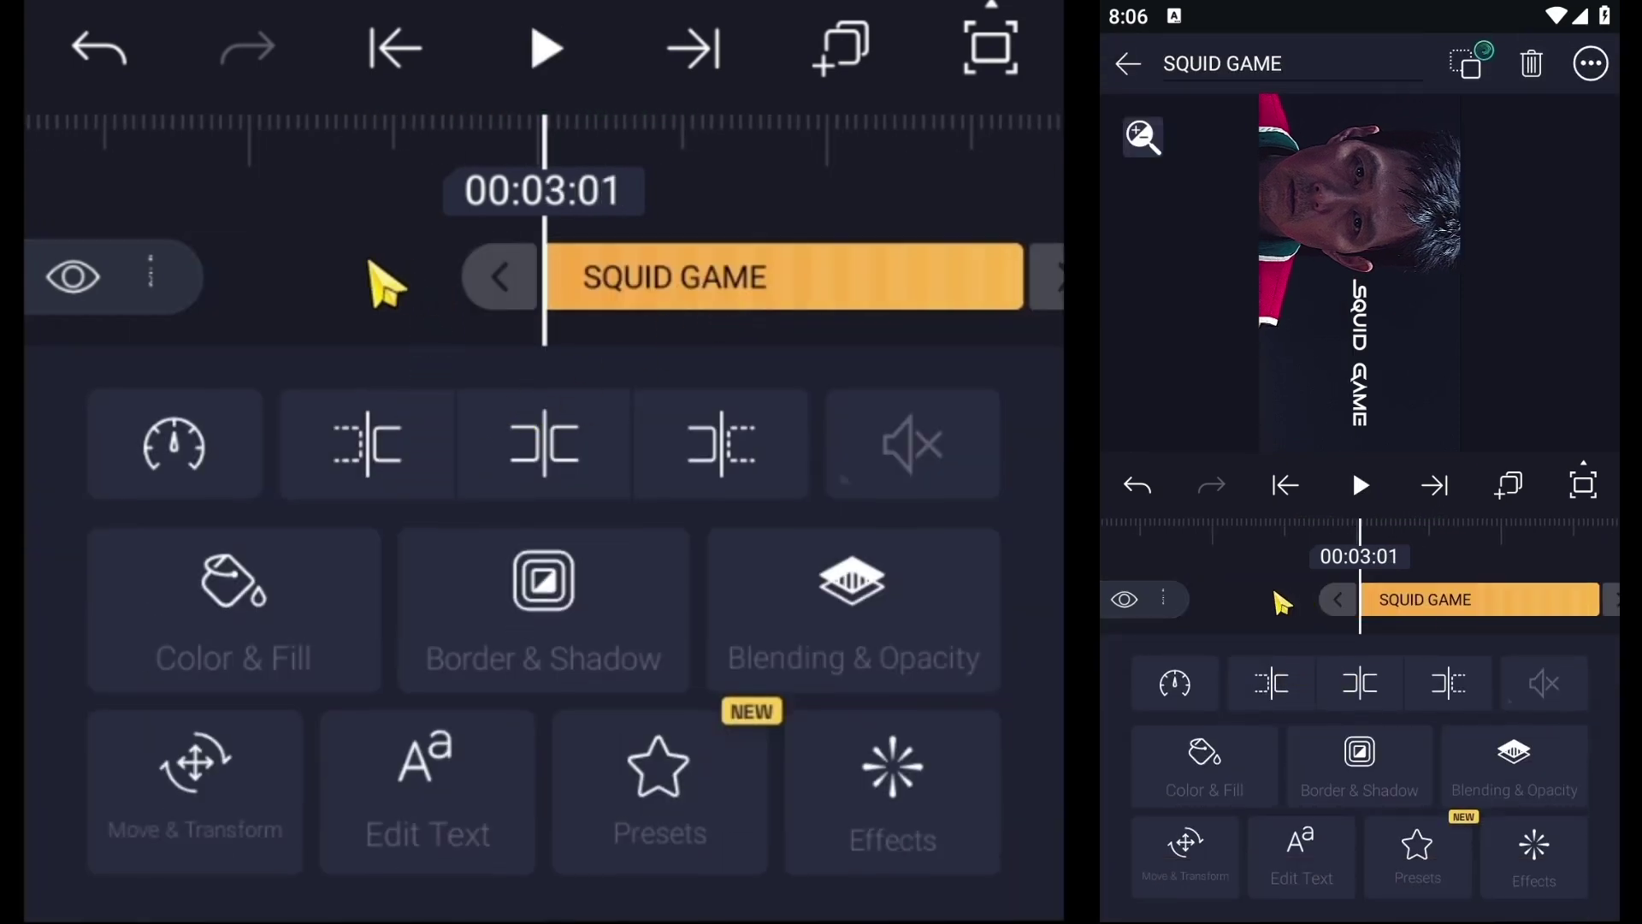
{"action": "left_click", "coordinate": [376, 269]}
- Check where the SQUID GAME layer begins in the timeline against the start and end of the edit
{"action": "left_click", "coordinate": [406, 59]}
{"action": "left_click", "coordinate": [697, 59]}
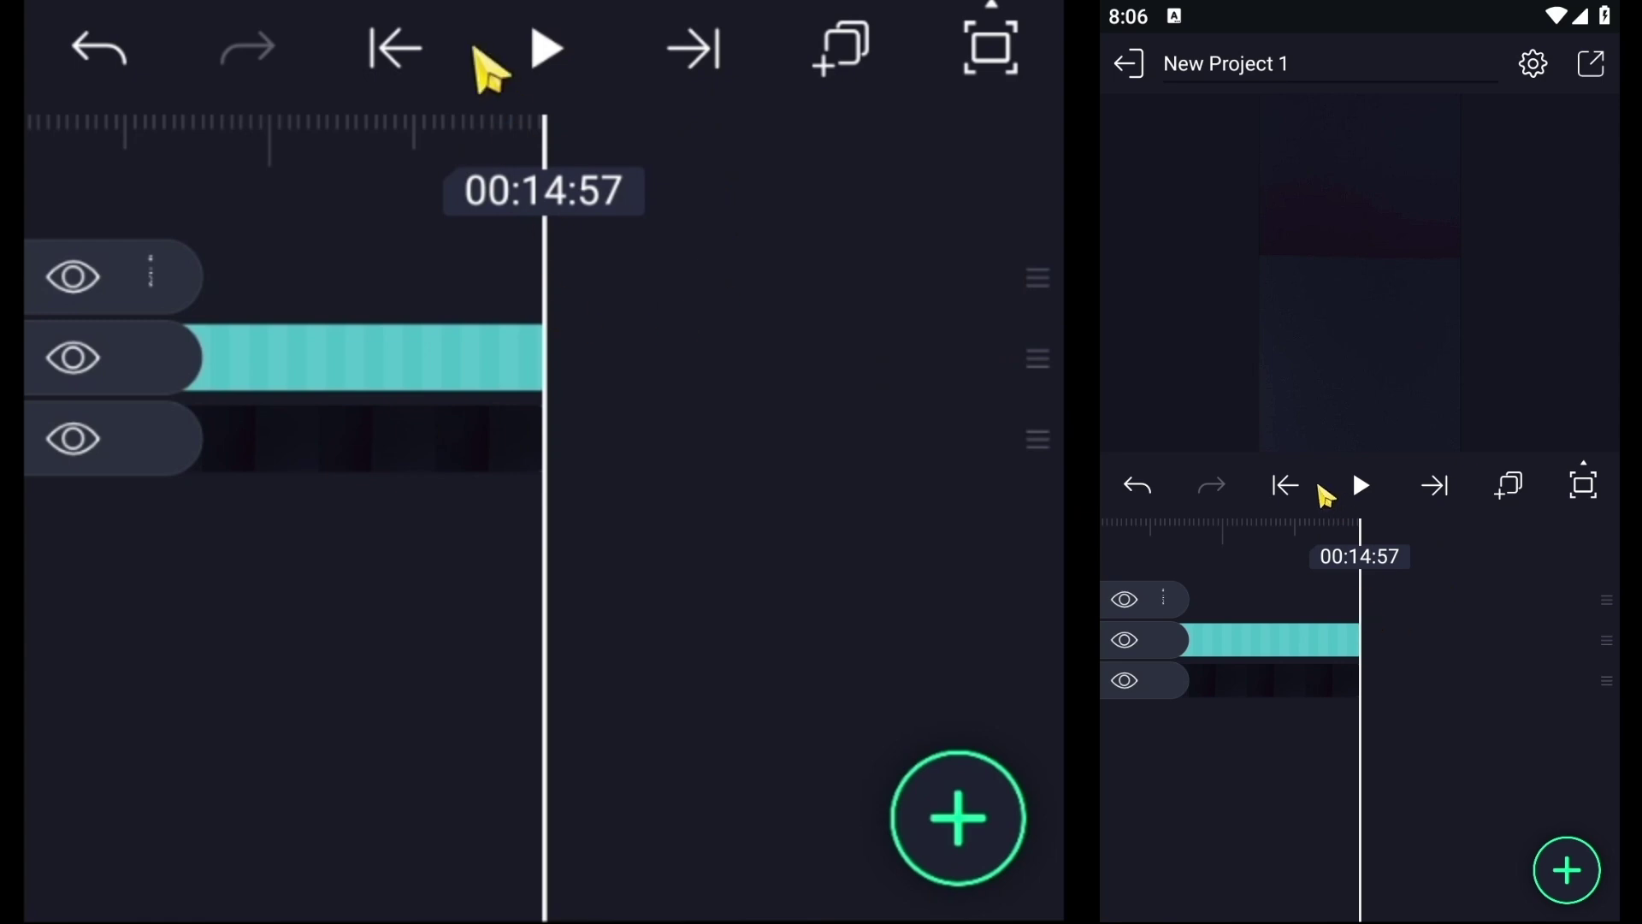
{"action": "left_click", "coordinate": [407, 53]}
{"action": "left_click_drag", "start_coordinate": [802, 273], "coordinate": [598, 273]}
{"action": "left_click_drag", "start_coordinate": [872, 261], "coordinate": [1000, 261]}
{"action": "left_click", "coordinate": [704, 265]}
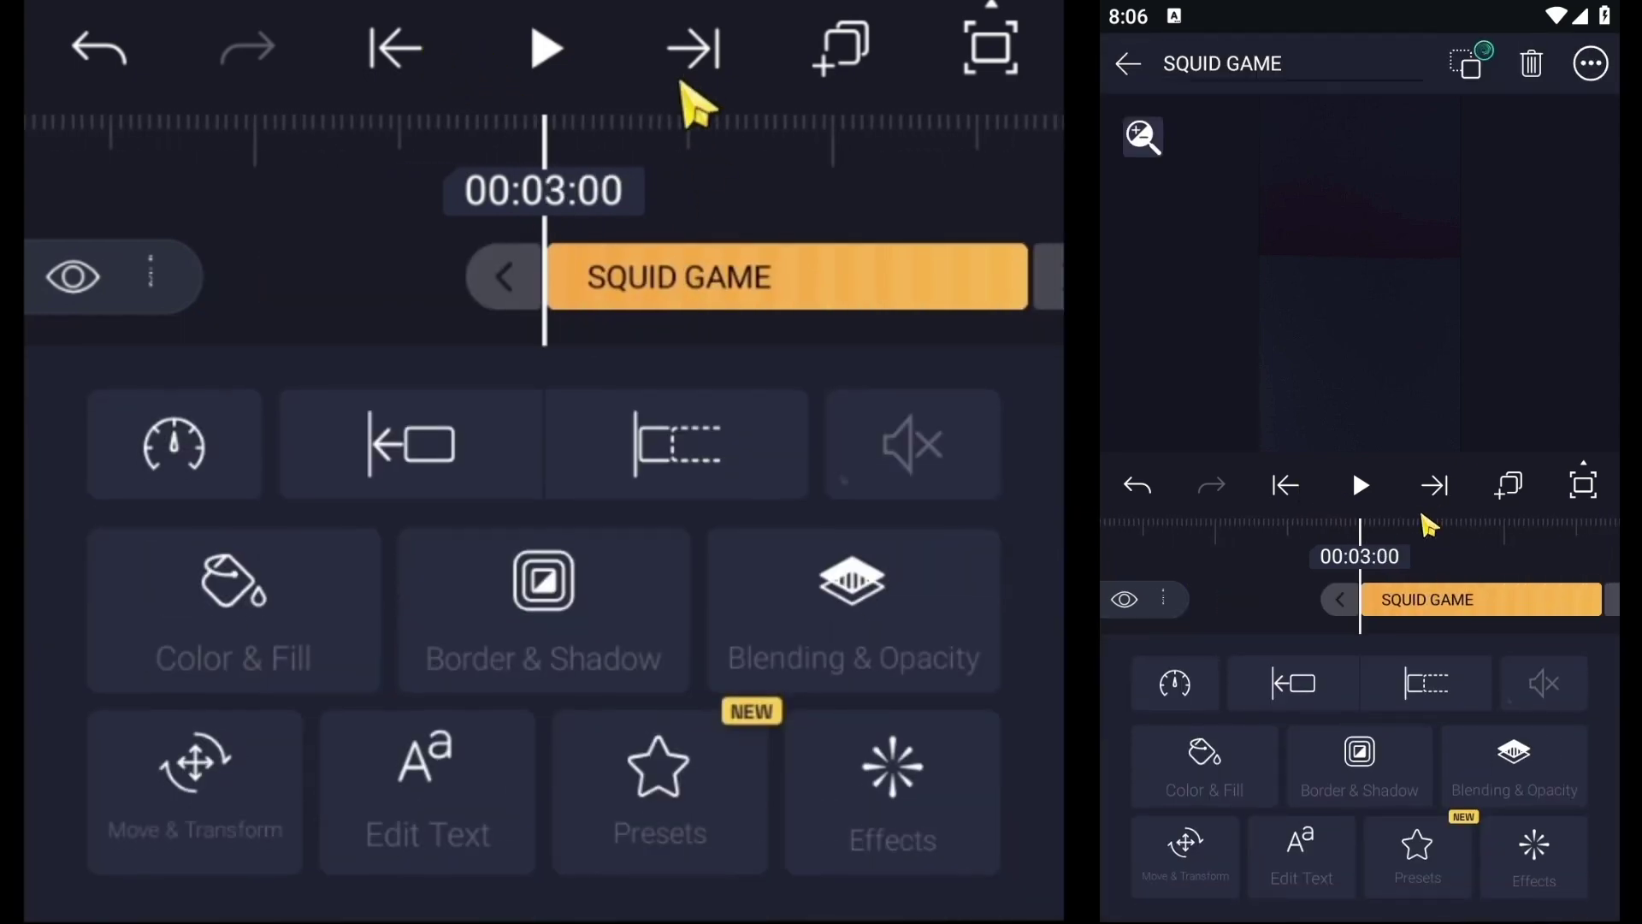
{"action": "left_click", "coordinate": [363, 293]}
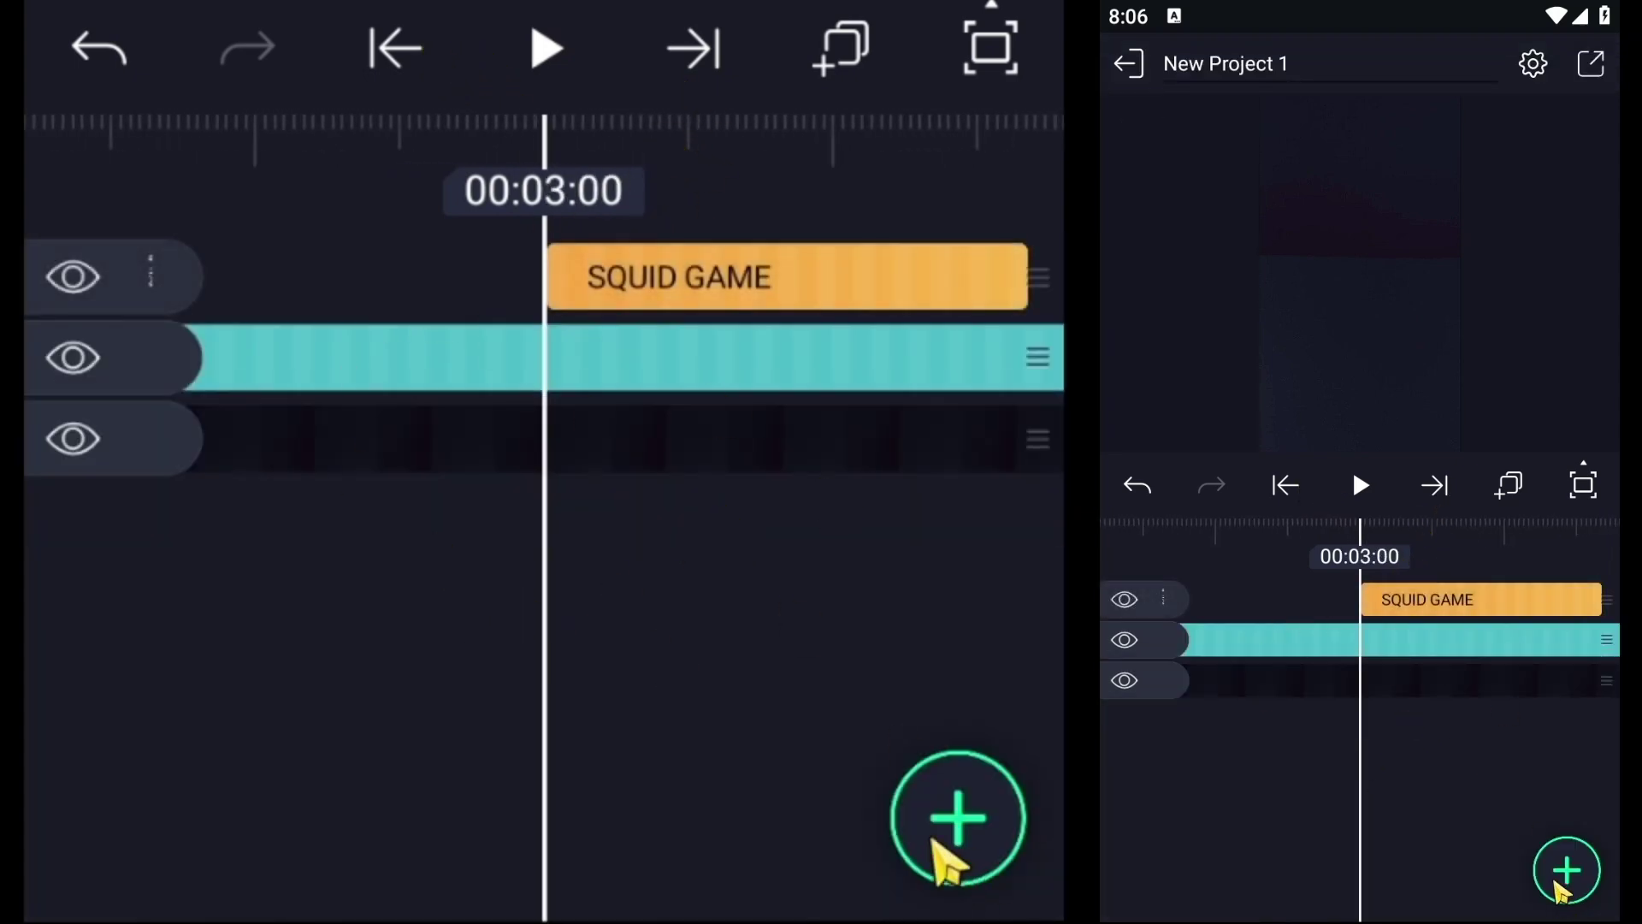
- Add a circle shape layer at 00:03:04
{"action": "left_click", "coordinate": [956, 820]}
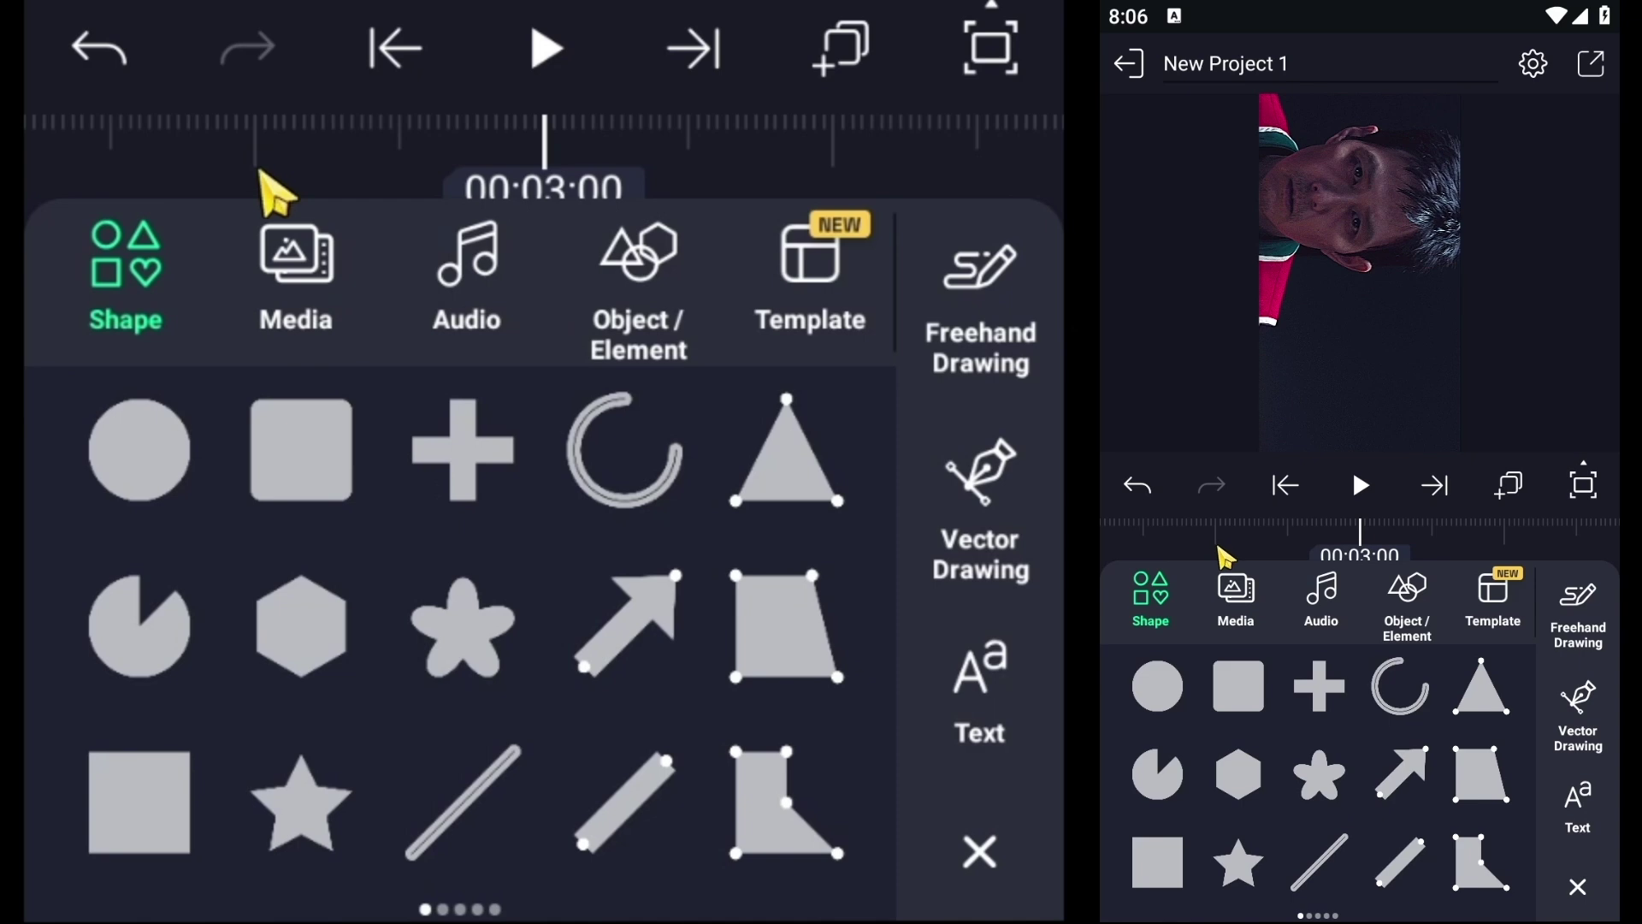
{"action": "left_click", "coordinate": [274, 193]}
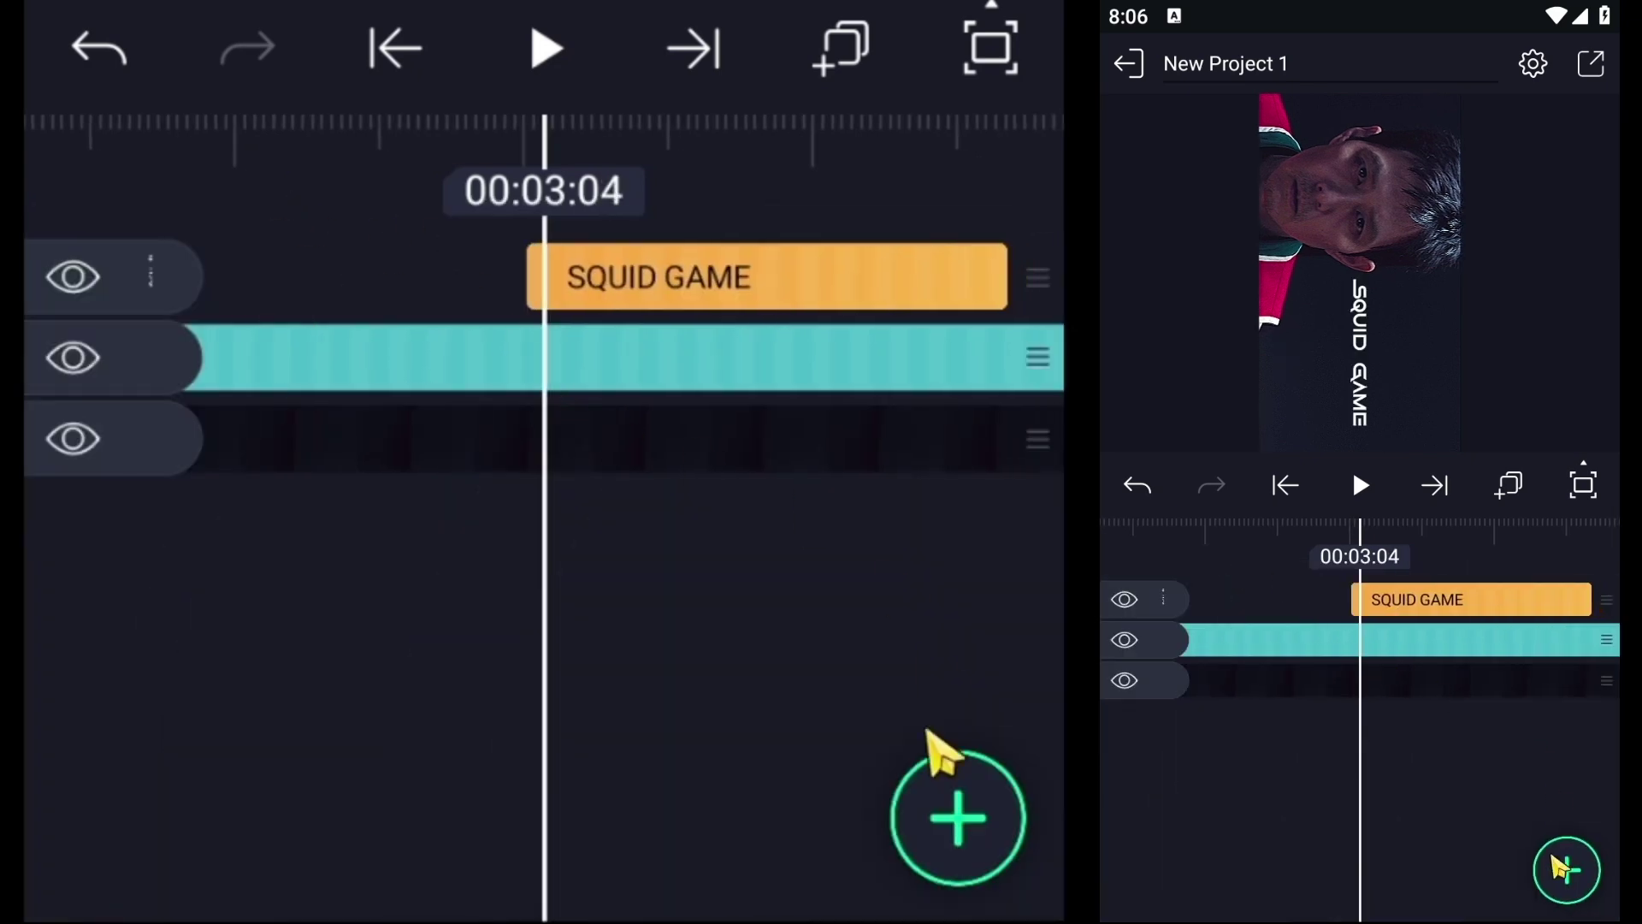
{"action": "left_click", "coordinate": [958, 847]}
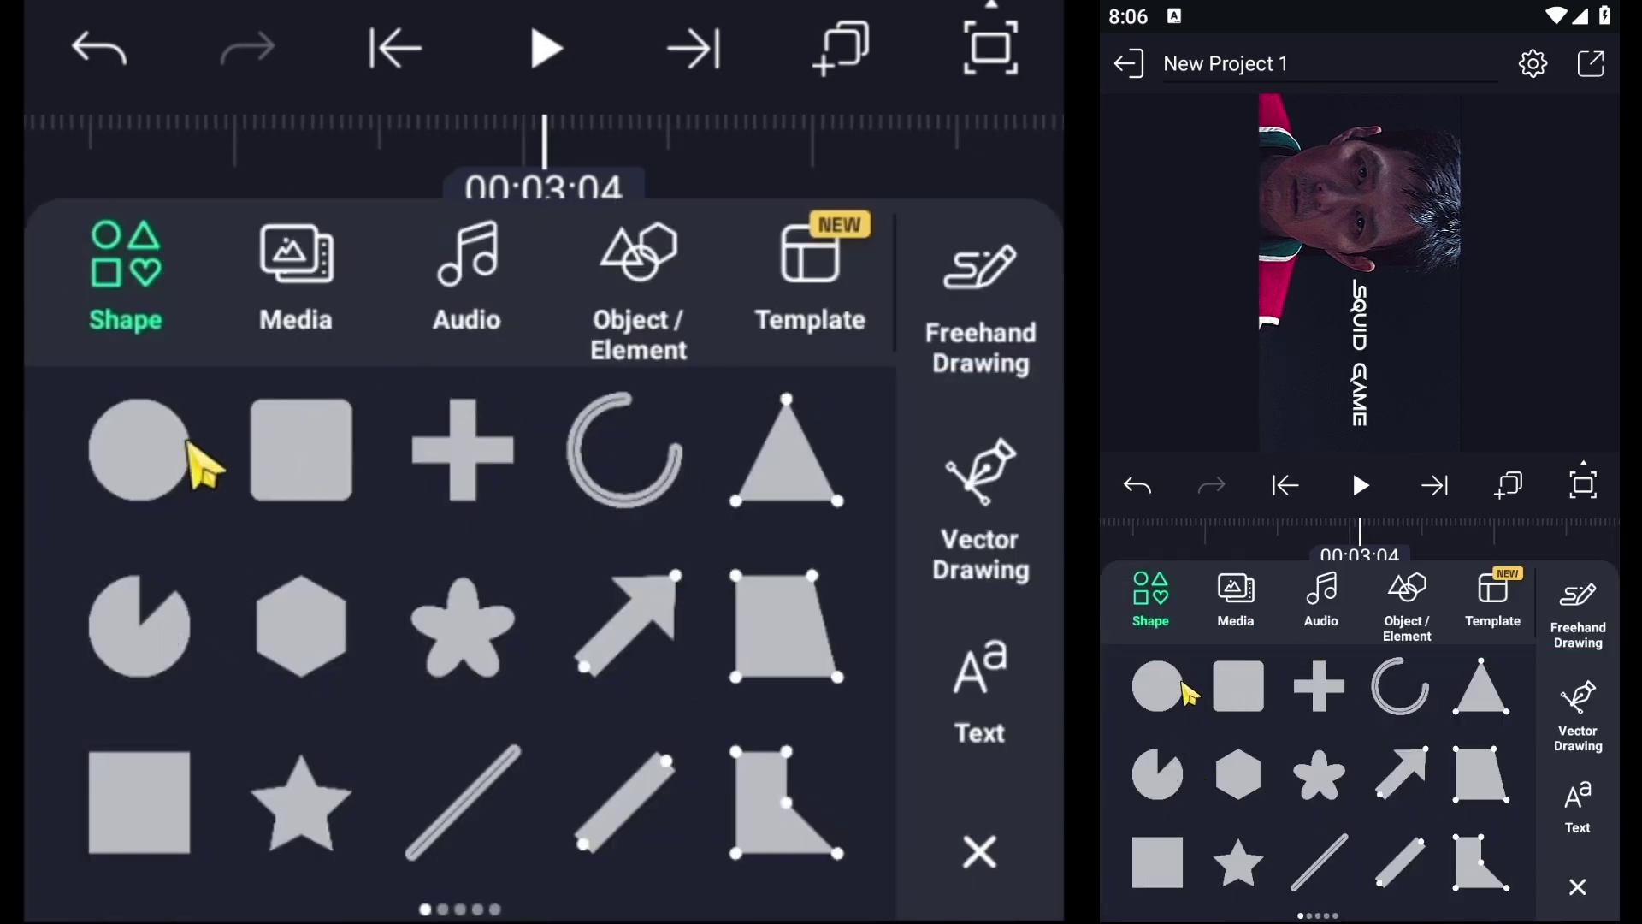
{"action": "left_click", "coordinate": [1159, 687]}
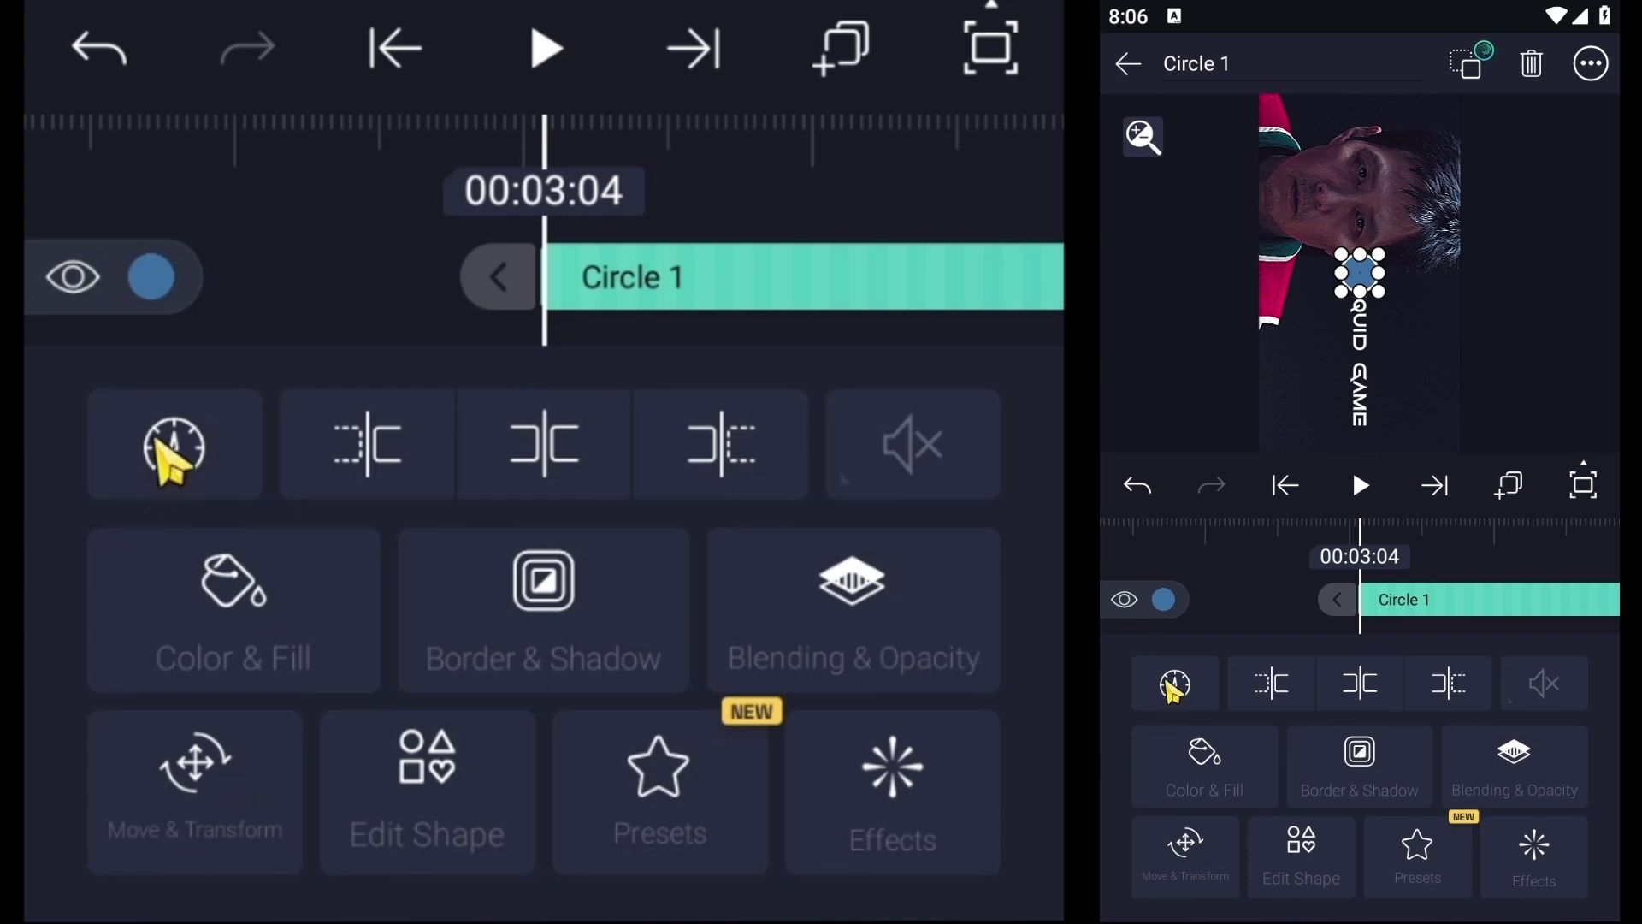
- Fill the circle with magenta #FF34F9 by lowering the saturation of the saved magenta swatch to 80%
{"action": "left_click", "coordinate": [244, 596]}
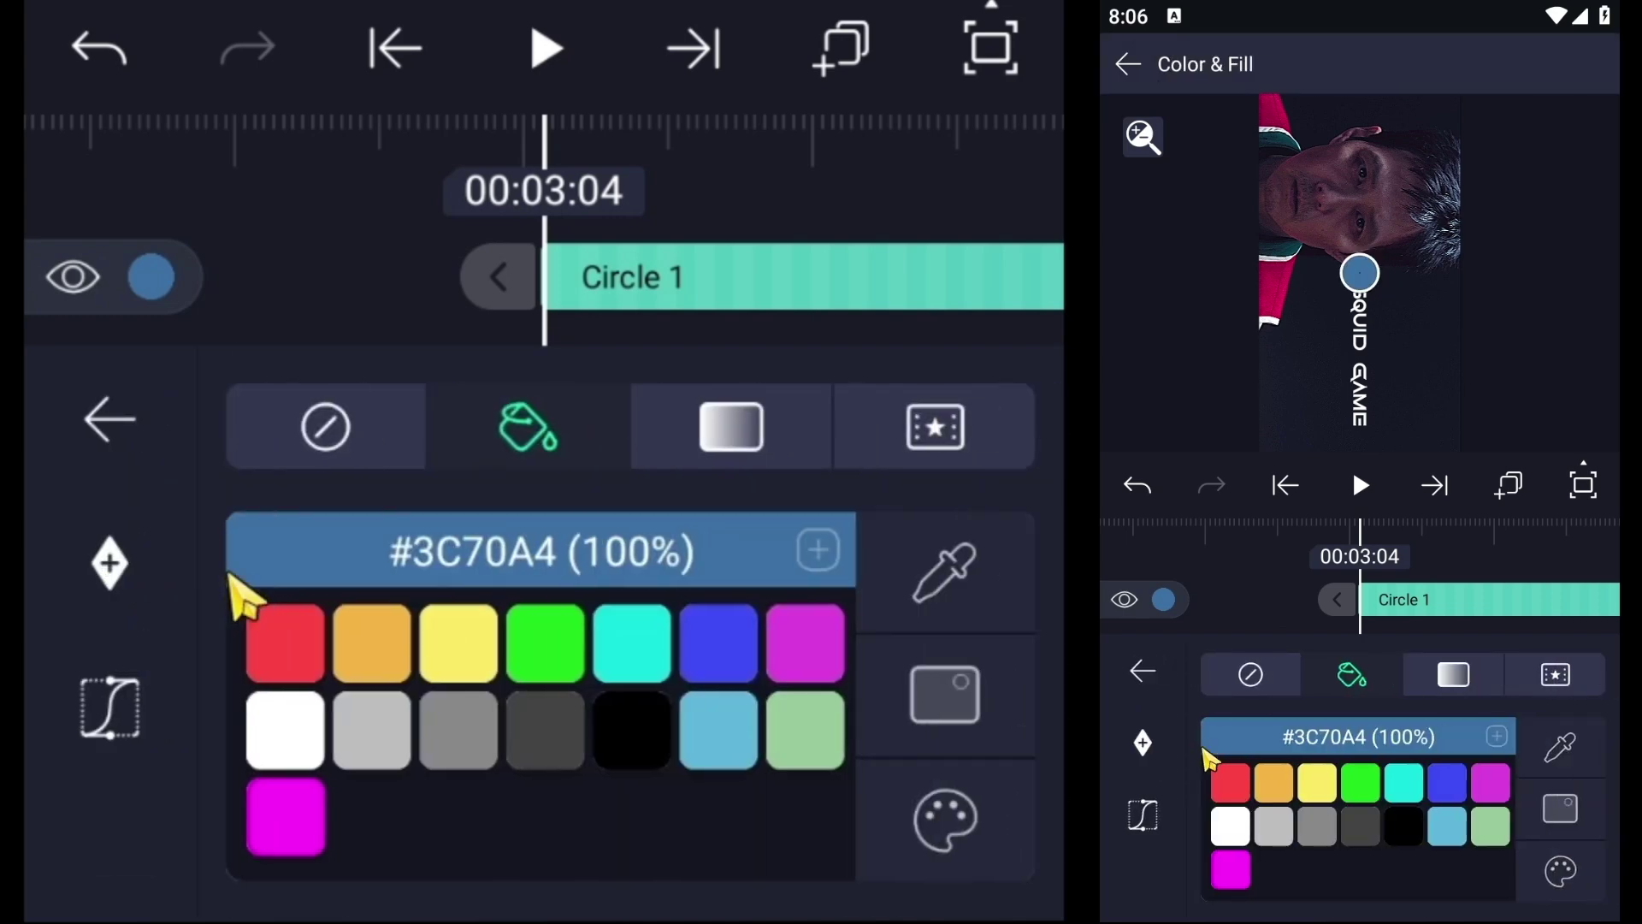
{"action": "left_click", "coordinate": [286, 817]}
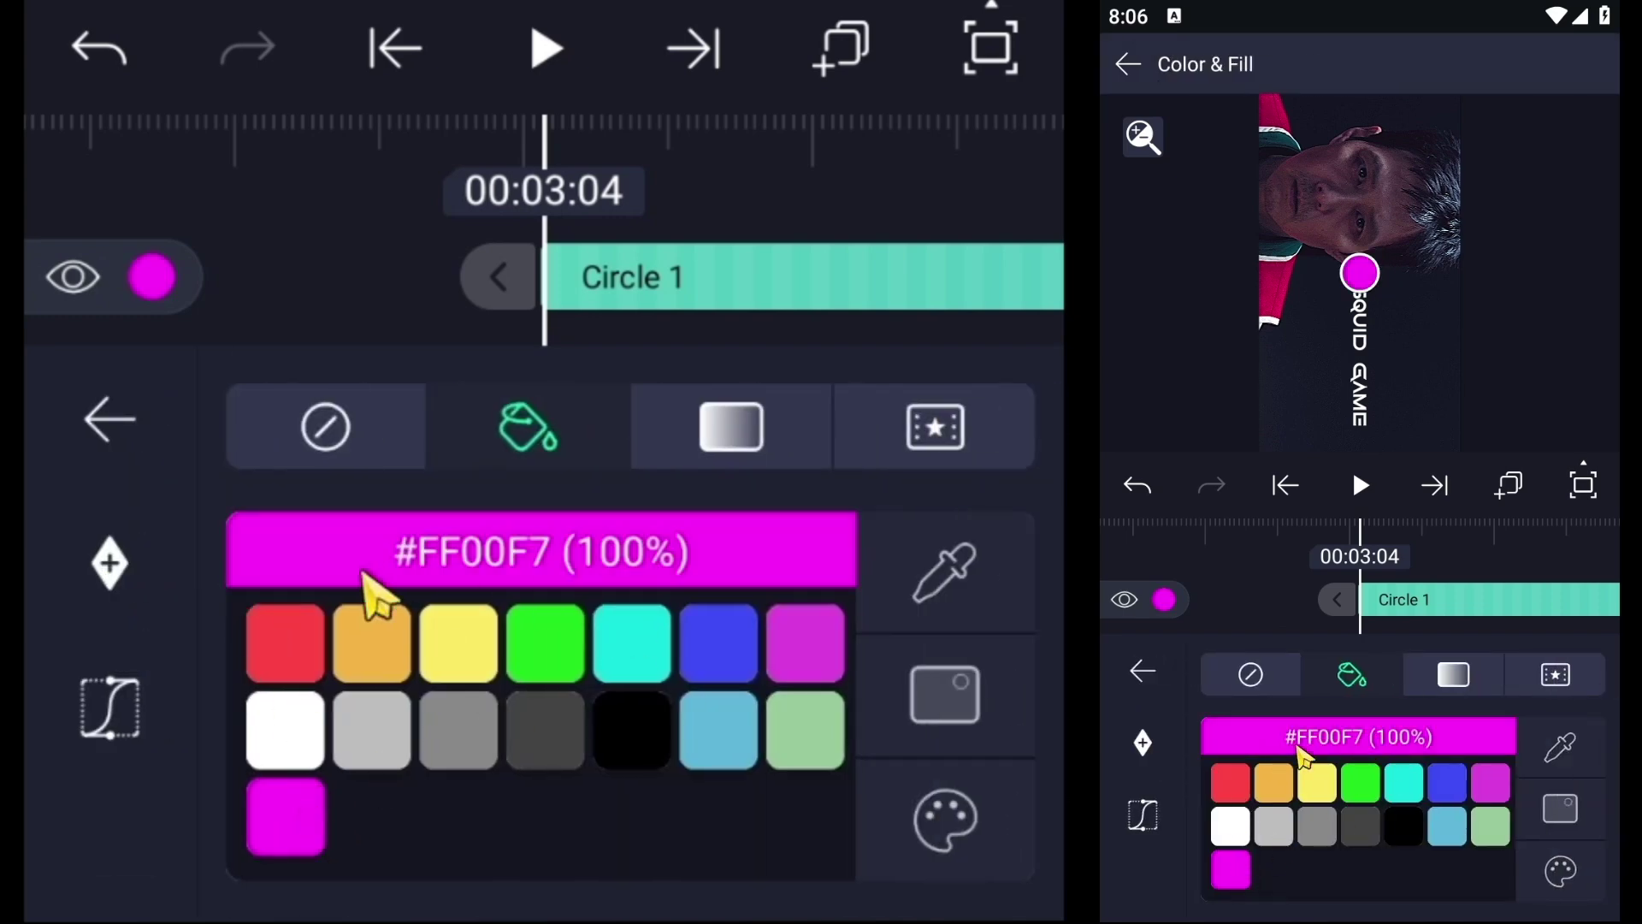
{"action": "left_click", "coordinate": [822, 631]}
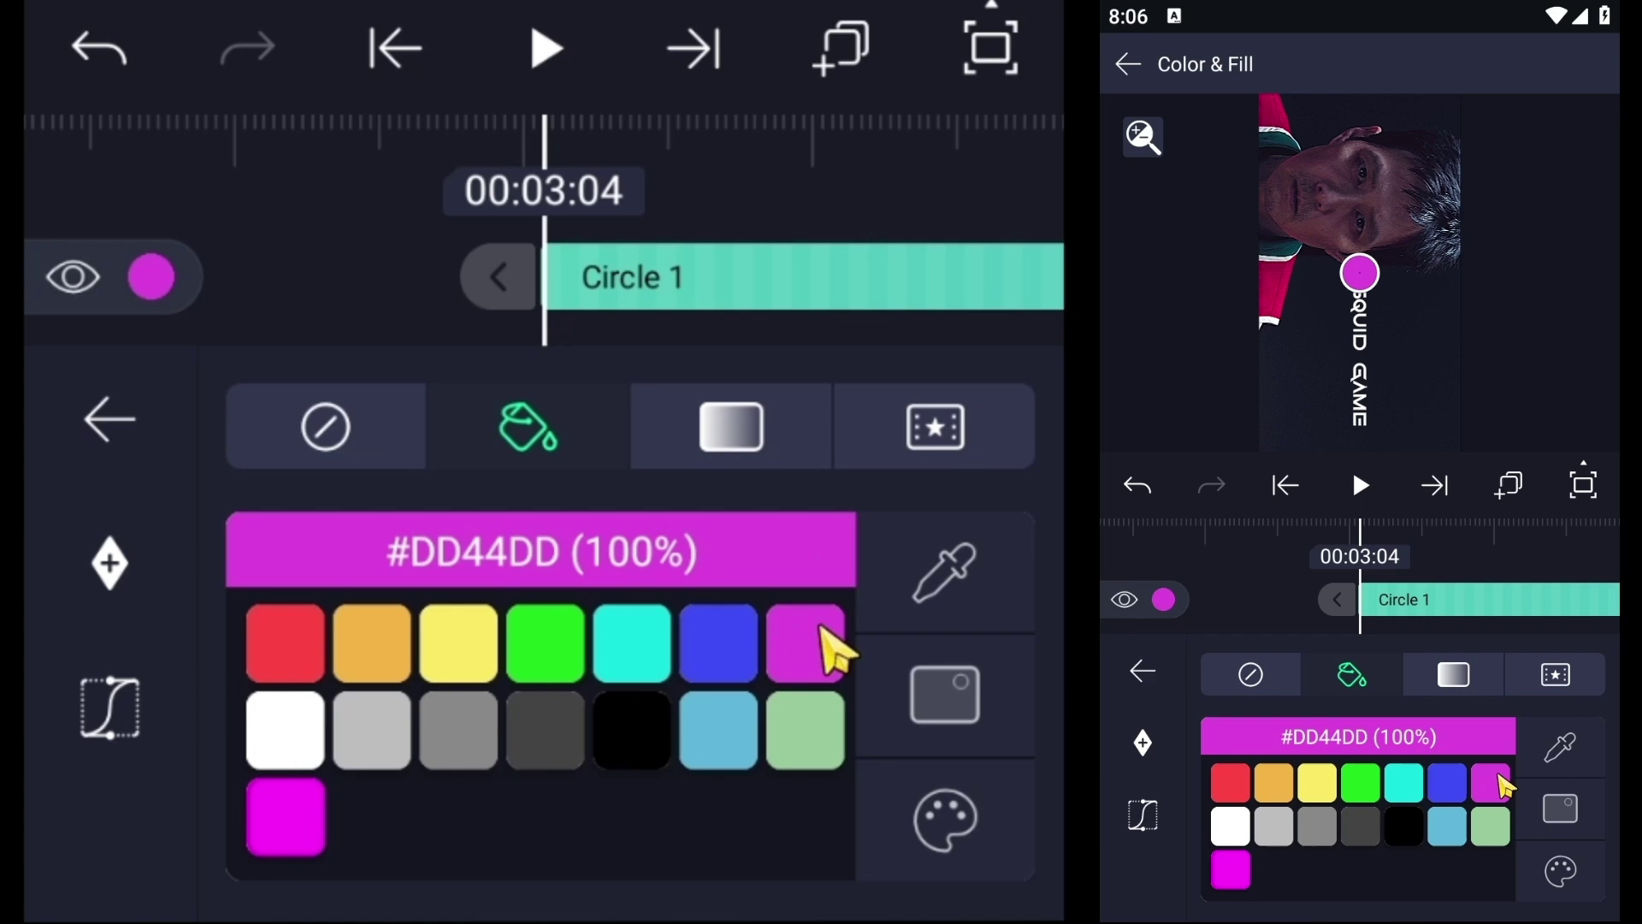
{"action": "left_click", "coordinate": [300, 808]}
{"action": "left_click", "coordinate": [969, 697]}
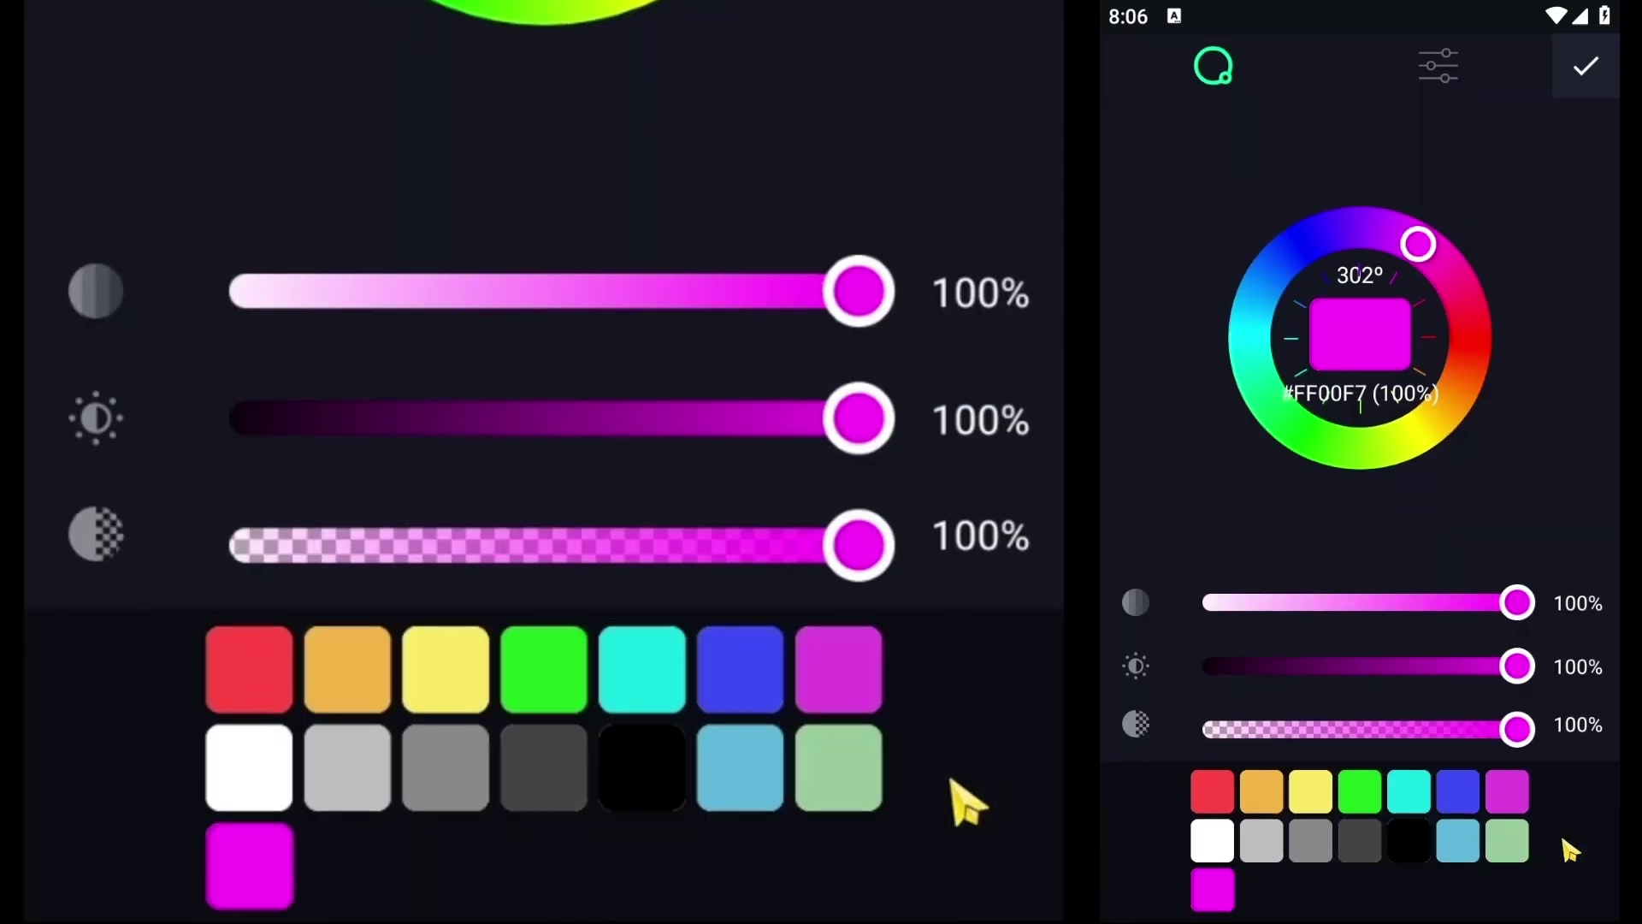
{"action": "left_click_drag", "start_coordinate": [849, 291], "coordinate": [797, 276]}
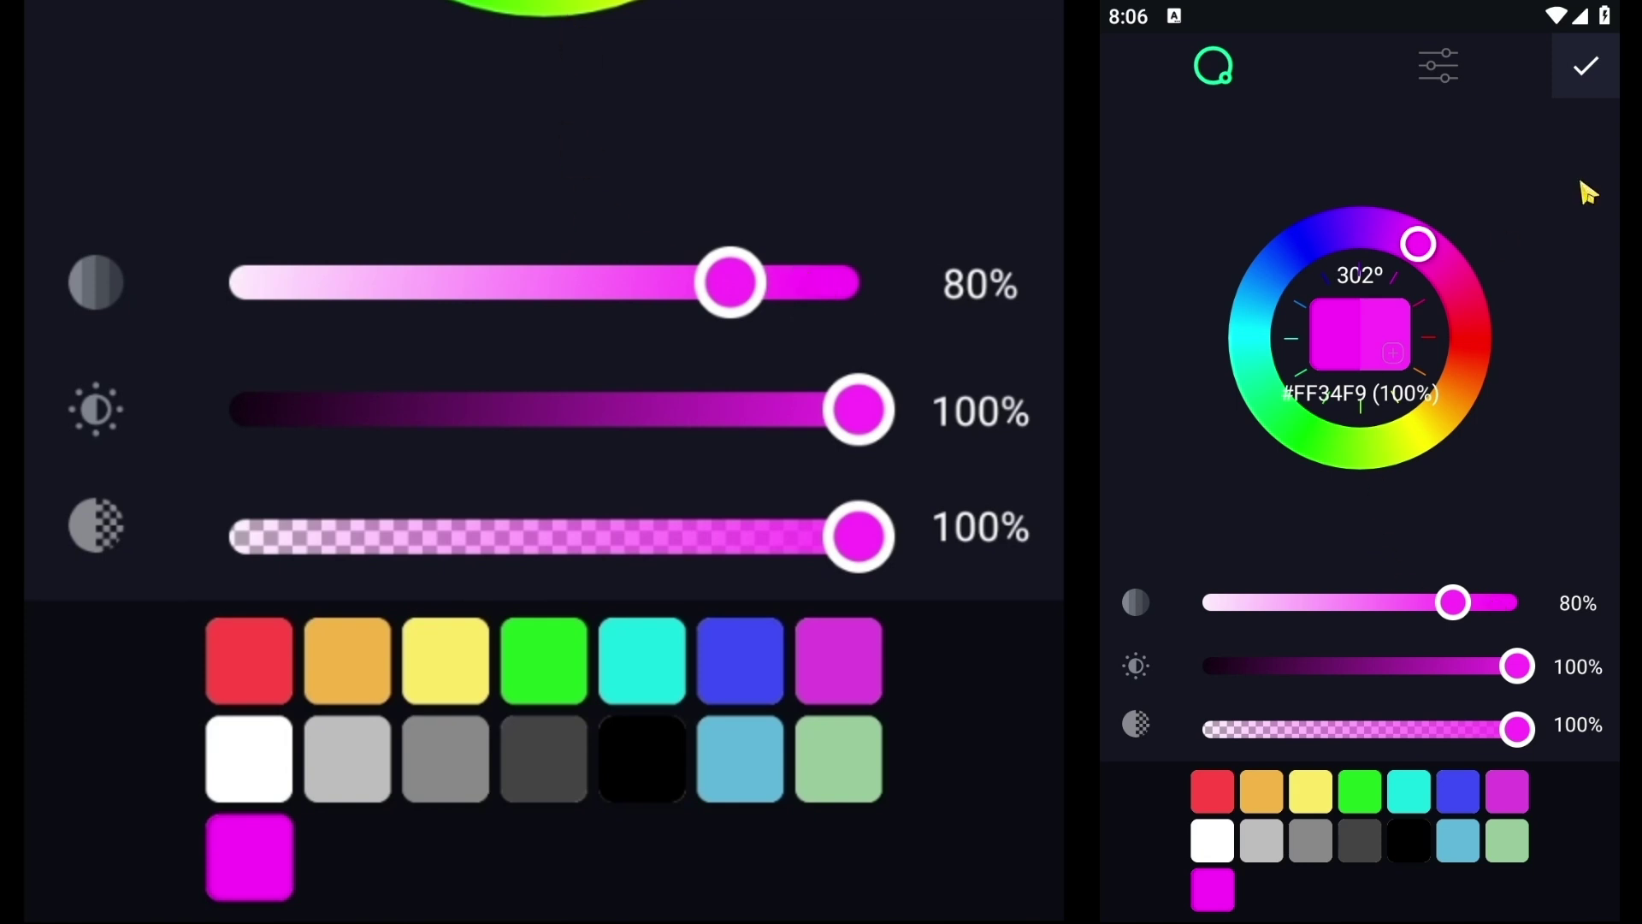
{"action": "left_click", "coordinate": [1586, 67]}
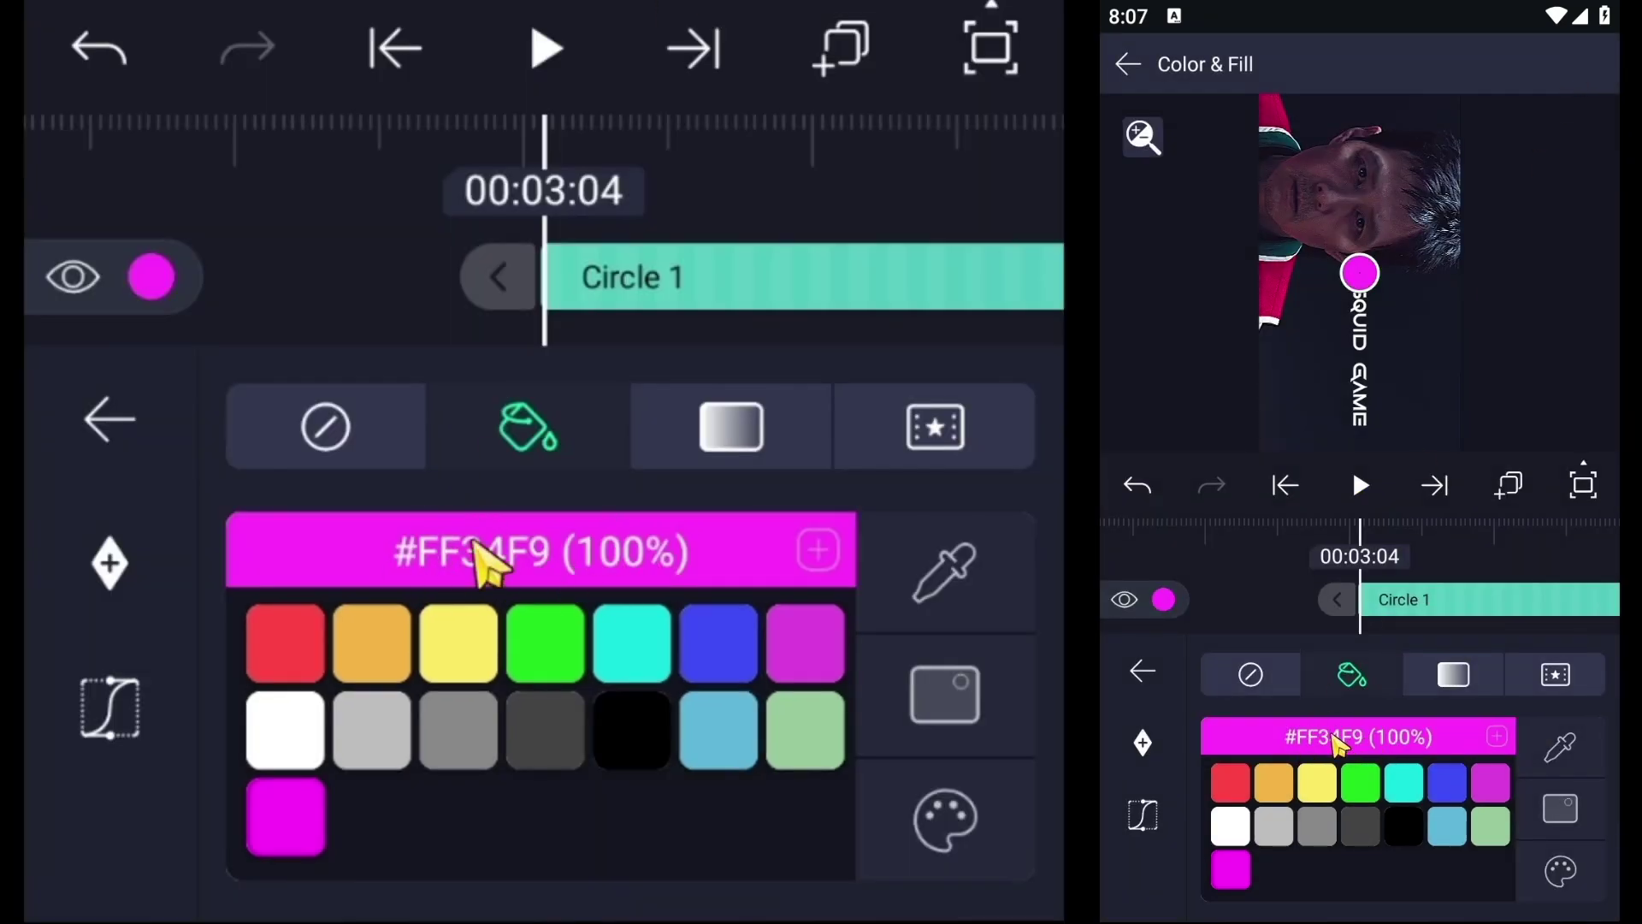
{"action": "key", "text": "Escape"}
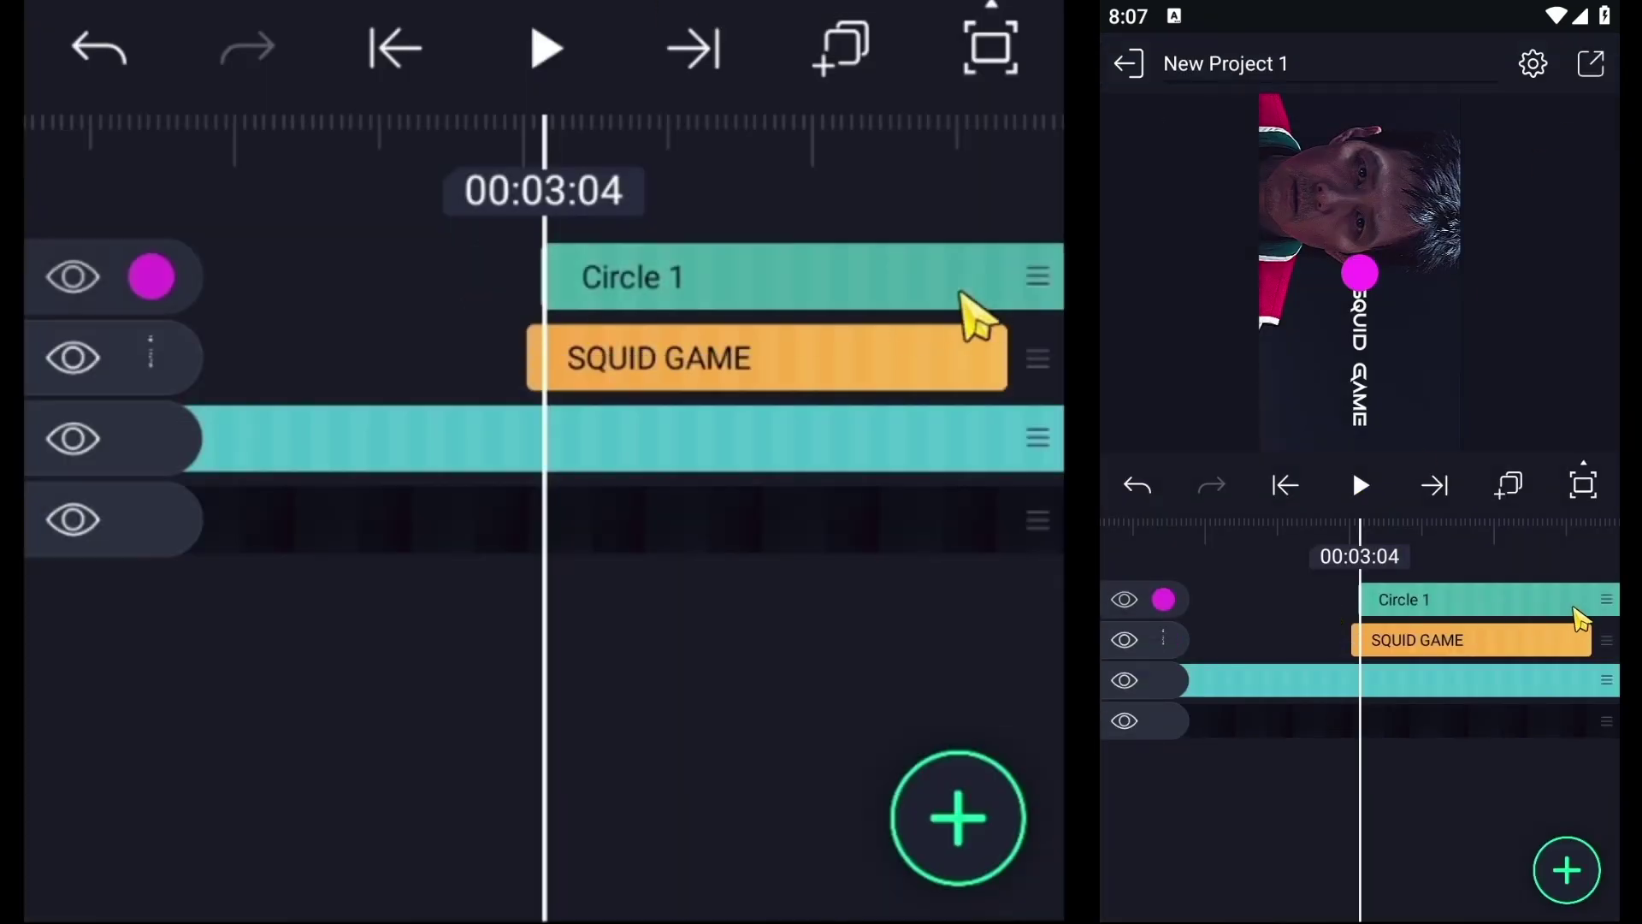
- Place the circle layer beneath the SQUID GAME text layer and scale the circle down with linked proportions
{"action": "left_click_drag", "start_coordinate": [1037, 312], "coordinate": [1039, 372]}
{"action": "left_click", "coordinate": [842, 364]}
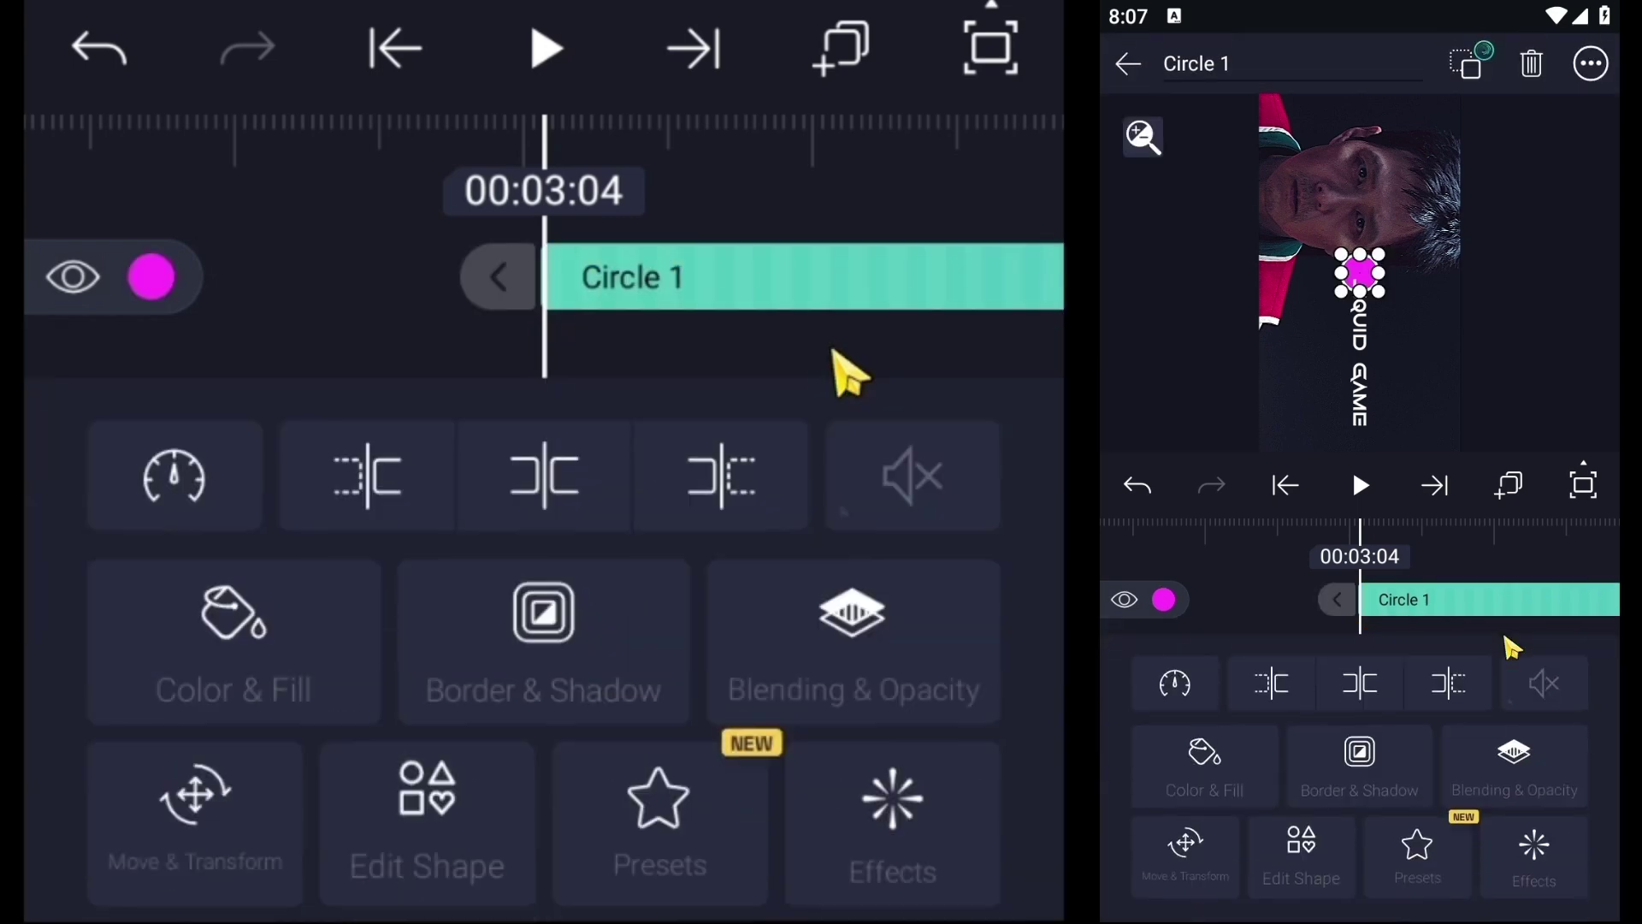
{"action": "left_click", "coordinate": [274, 759]}
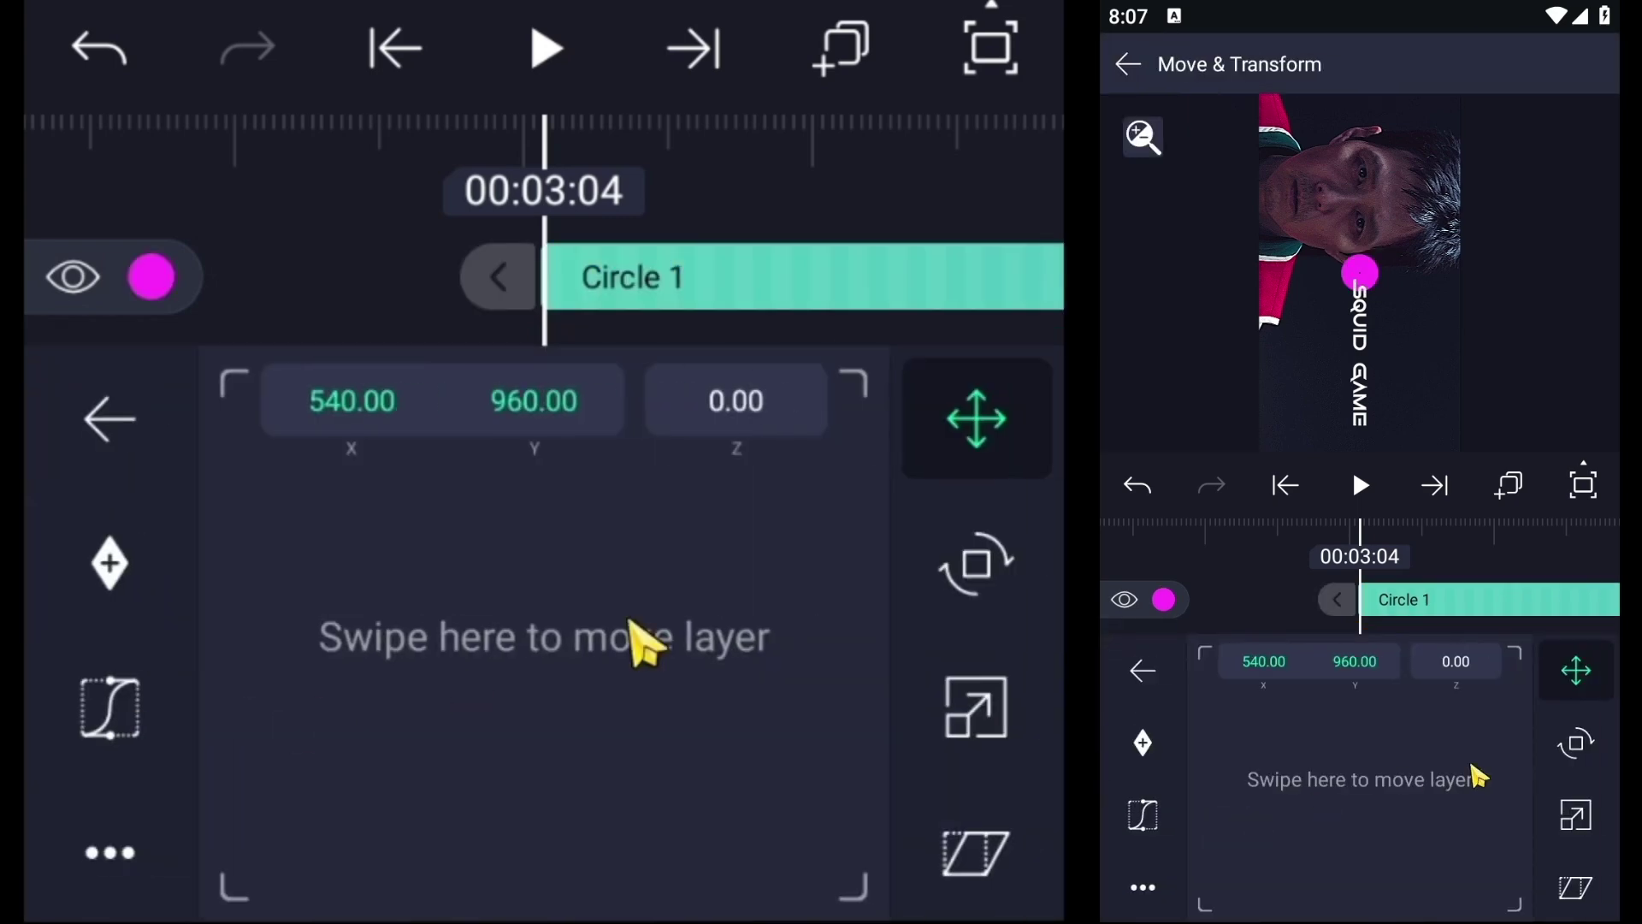
{"action": "left_click", "coordinate": [975, 707]}
{"action": "left_click_drag", "start_coordinate": [851, 678], "coordinate": [905, 652]}
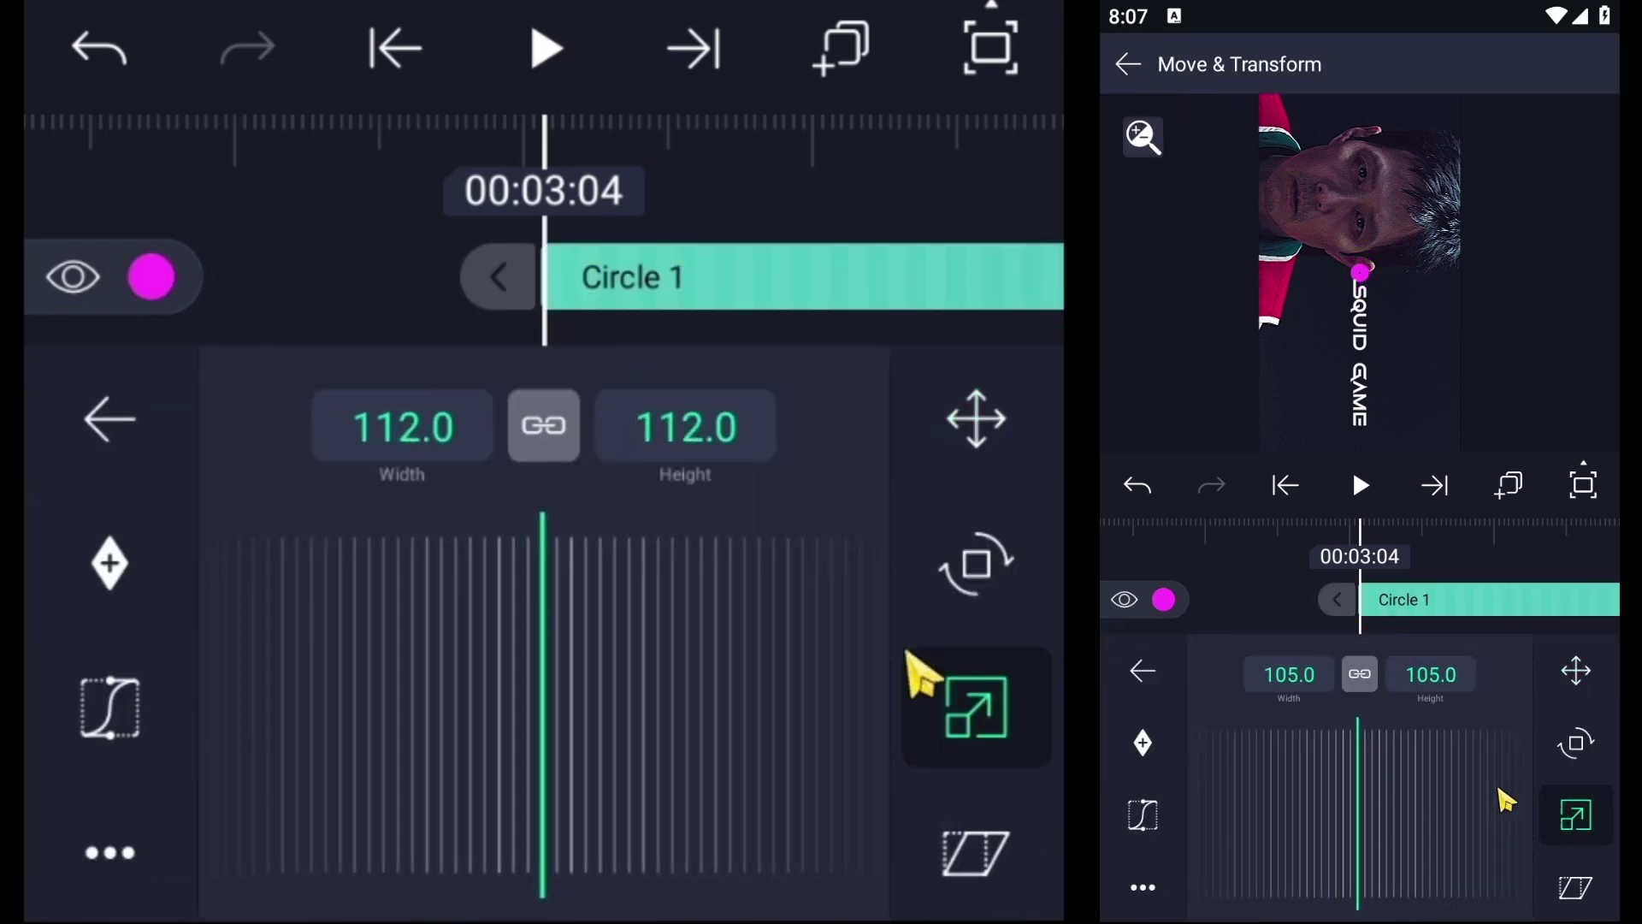
{"action": "left_click_drag", "start_coordinate": [608, 656], "coordinate": [581, 656]}
- Move the circle into the Q of the text at X 540, Y 1131.33 and scale it to 56 by 56
{"action": "left_click", "coordinate": [1001, 400]}
{"action": "left_click_drag", "start_coordinate": [607, 584], "coordinate": [613, 898]}
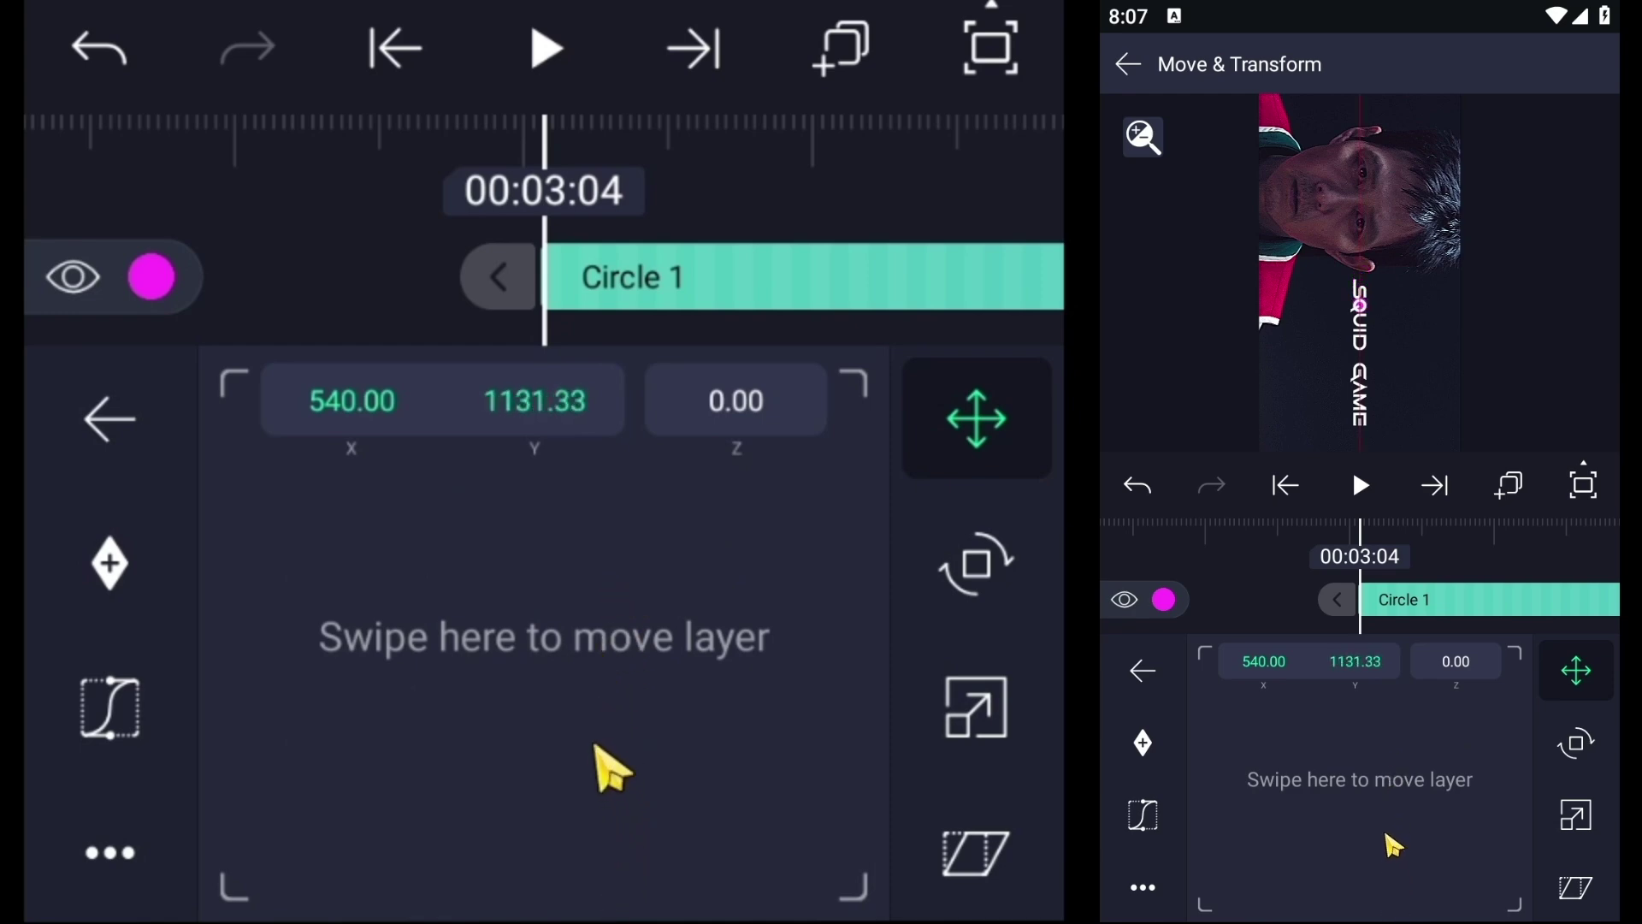
{"action": "left_click", "coordinate": [941, 727]}
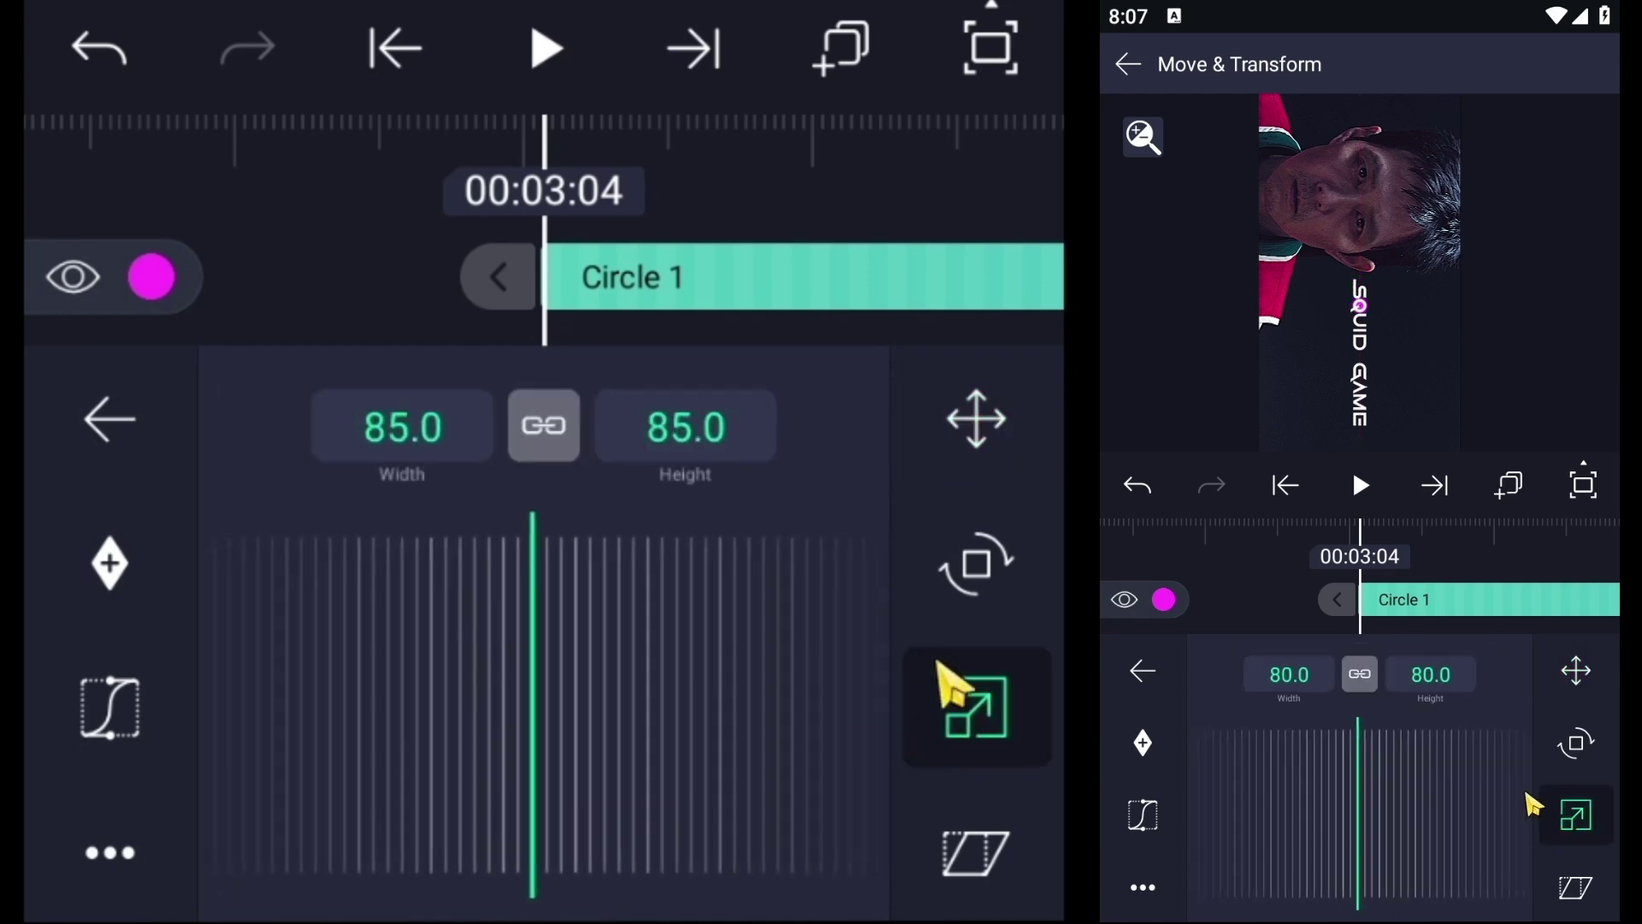
{"action": "left_click_drag", "start_coordinate": [856, 685], "coordinate": [653, 679]}
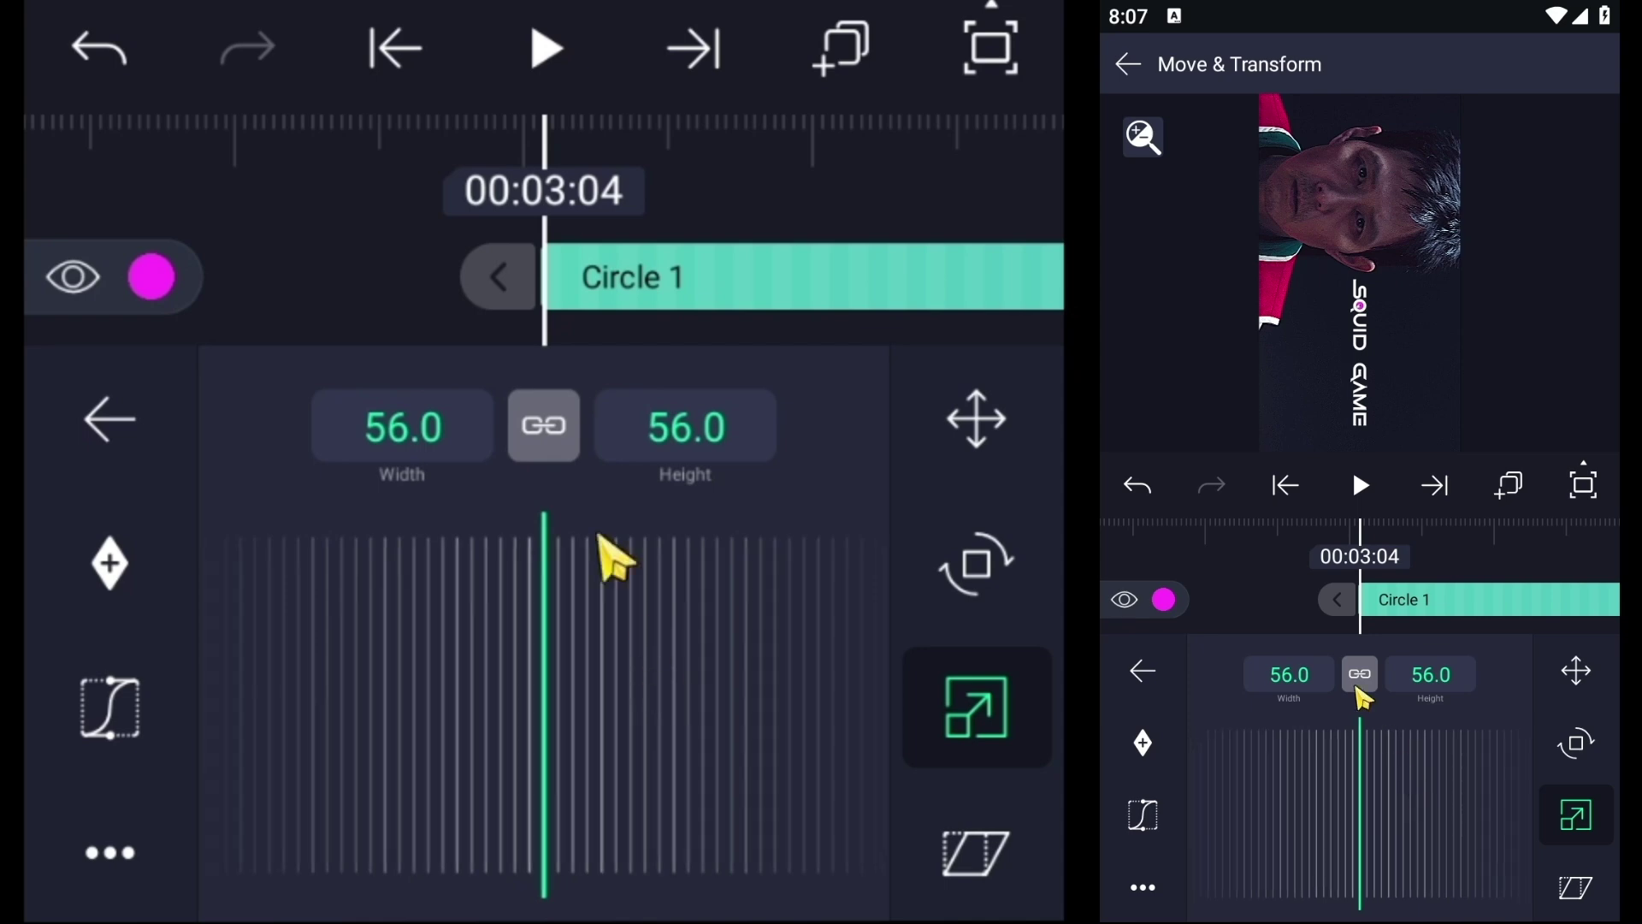
{"action": "left_click", "coordinate": [351, 278]}
- Extend the start of the circle layer back to 00:03:00, near the start of the SQUID GAME layer
{"action": "left_click", "coordinate": [665, 398]}
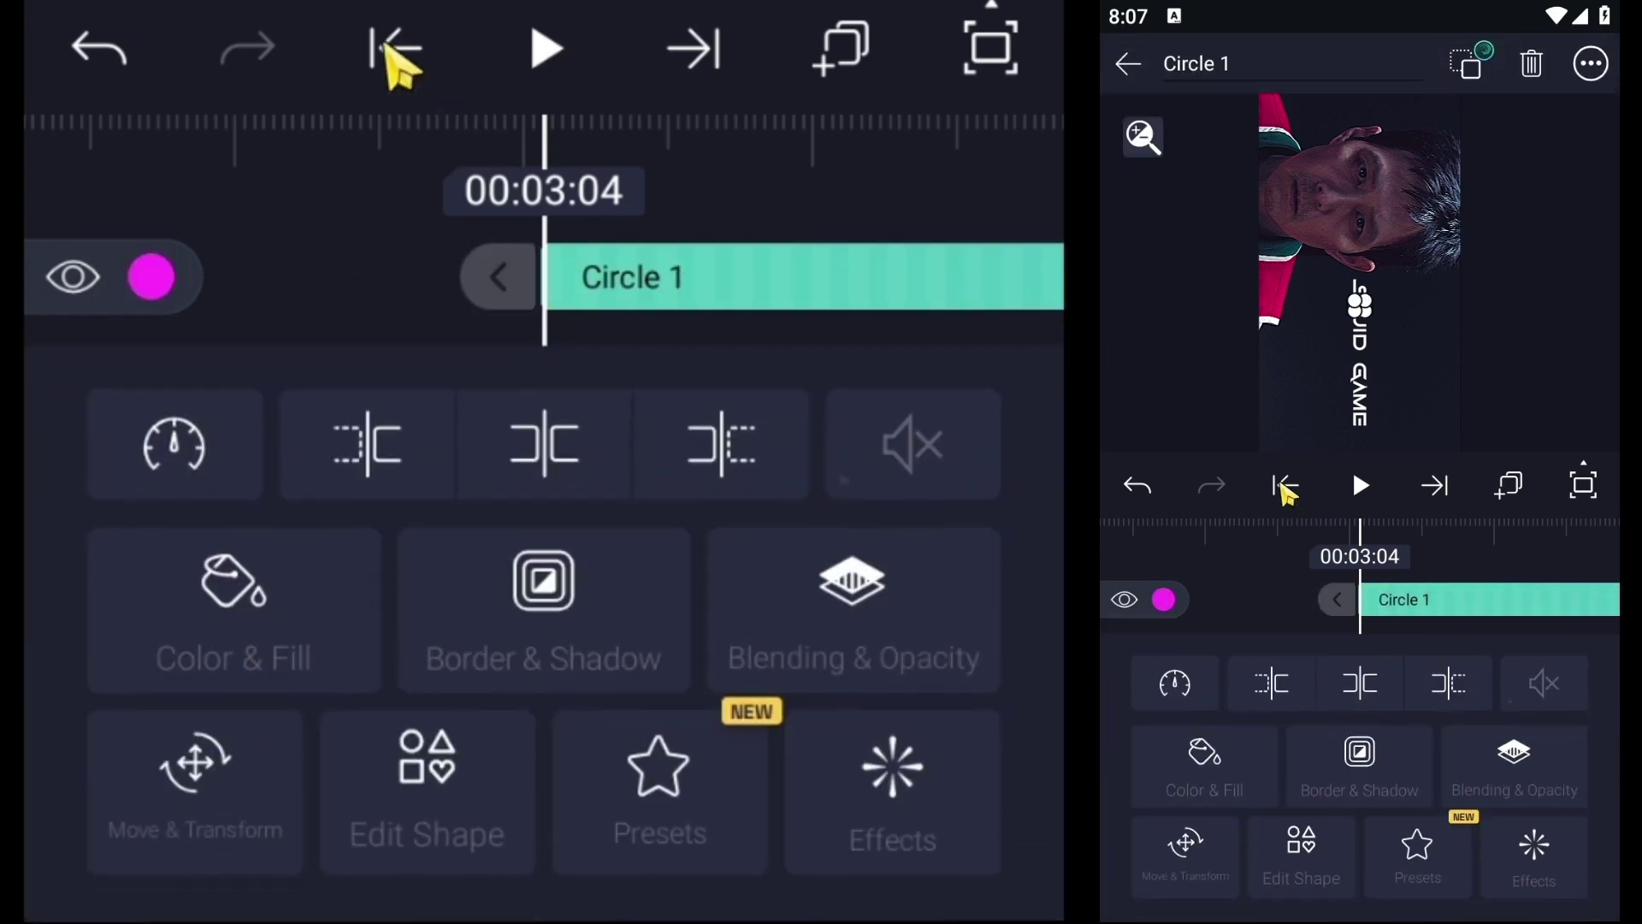
{"action": "left_click", "coordinate": [395, 49]}
{"action": "left_click", "coordinate": [412, 214]}
{"action": "left_click", "coordinate": [581, 291]}
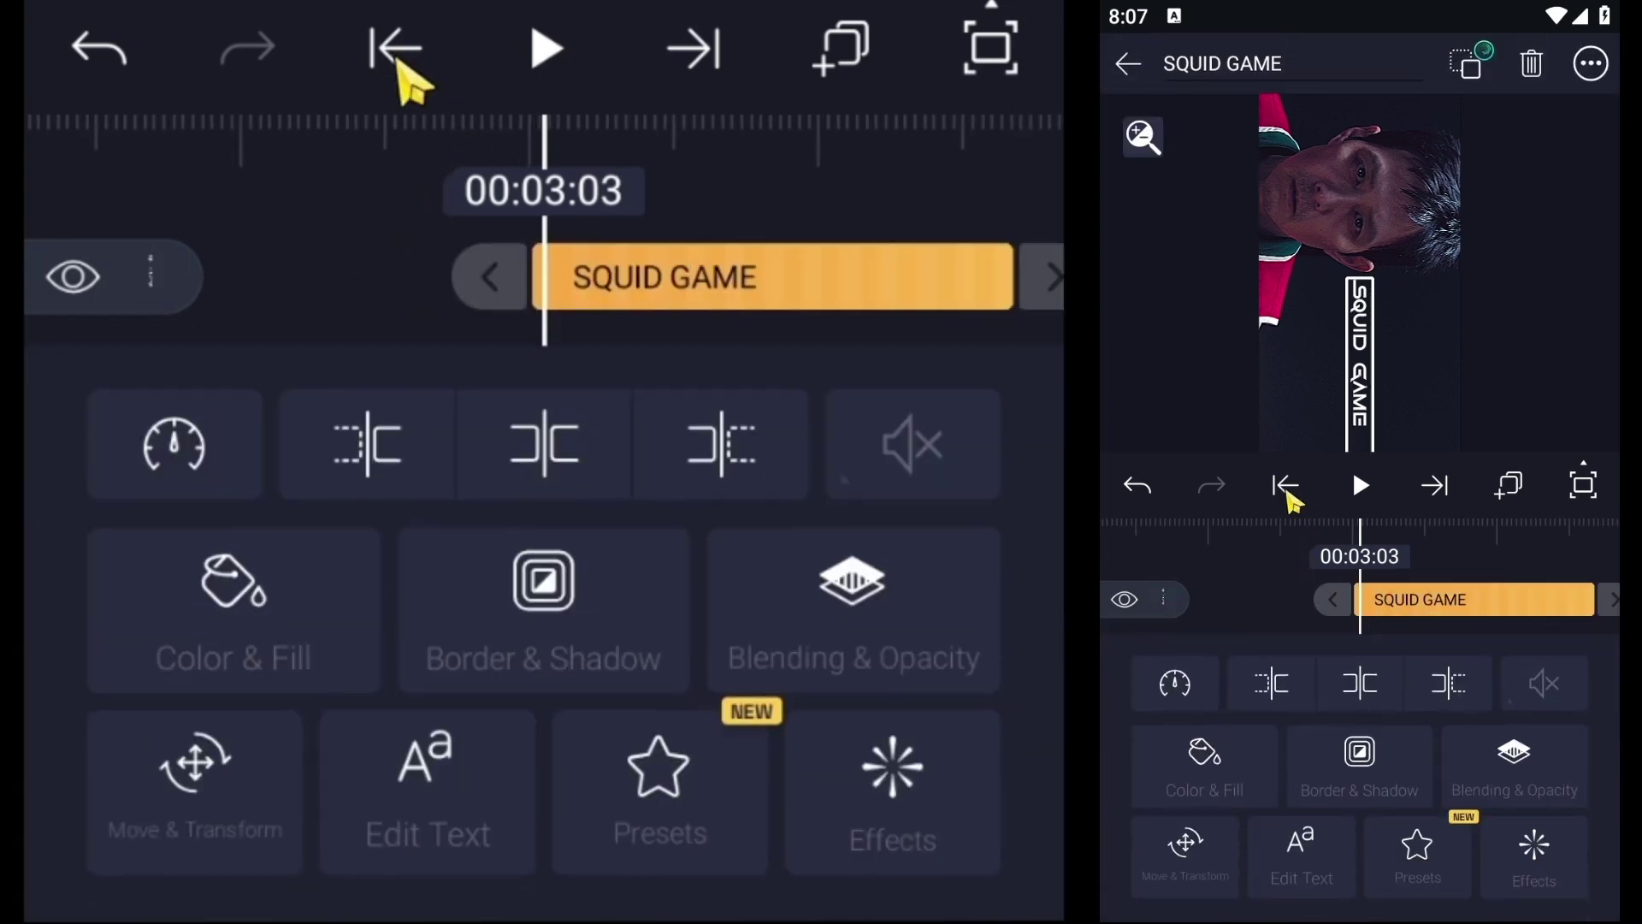
{"action": "left_click", "coordinate": [394, 48]}
{"action": "left_click", "coordinate": [416, 295]}
{"action": "left_click", "coordinate": [646, 381]}
{"action": "left_click", "coordinate": [654, 443]}
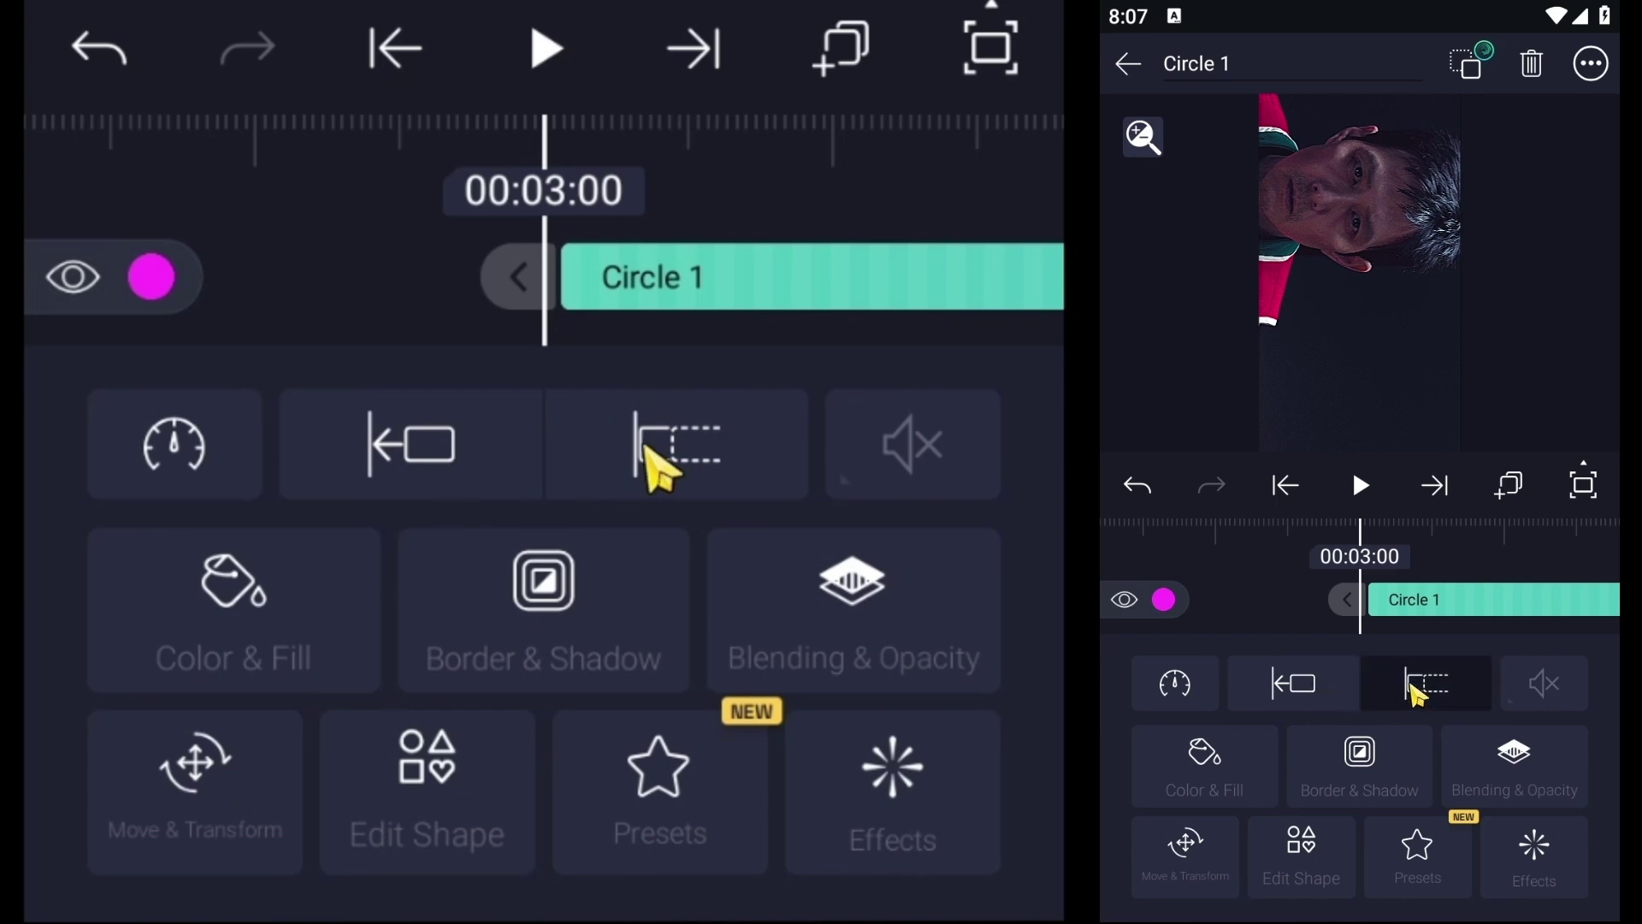
{"action": "left_click", "coordinate": [338, 324]}
{"action": "left_click", "coordinate": [671, 359]}
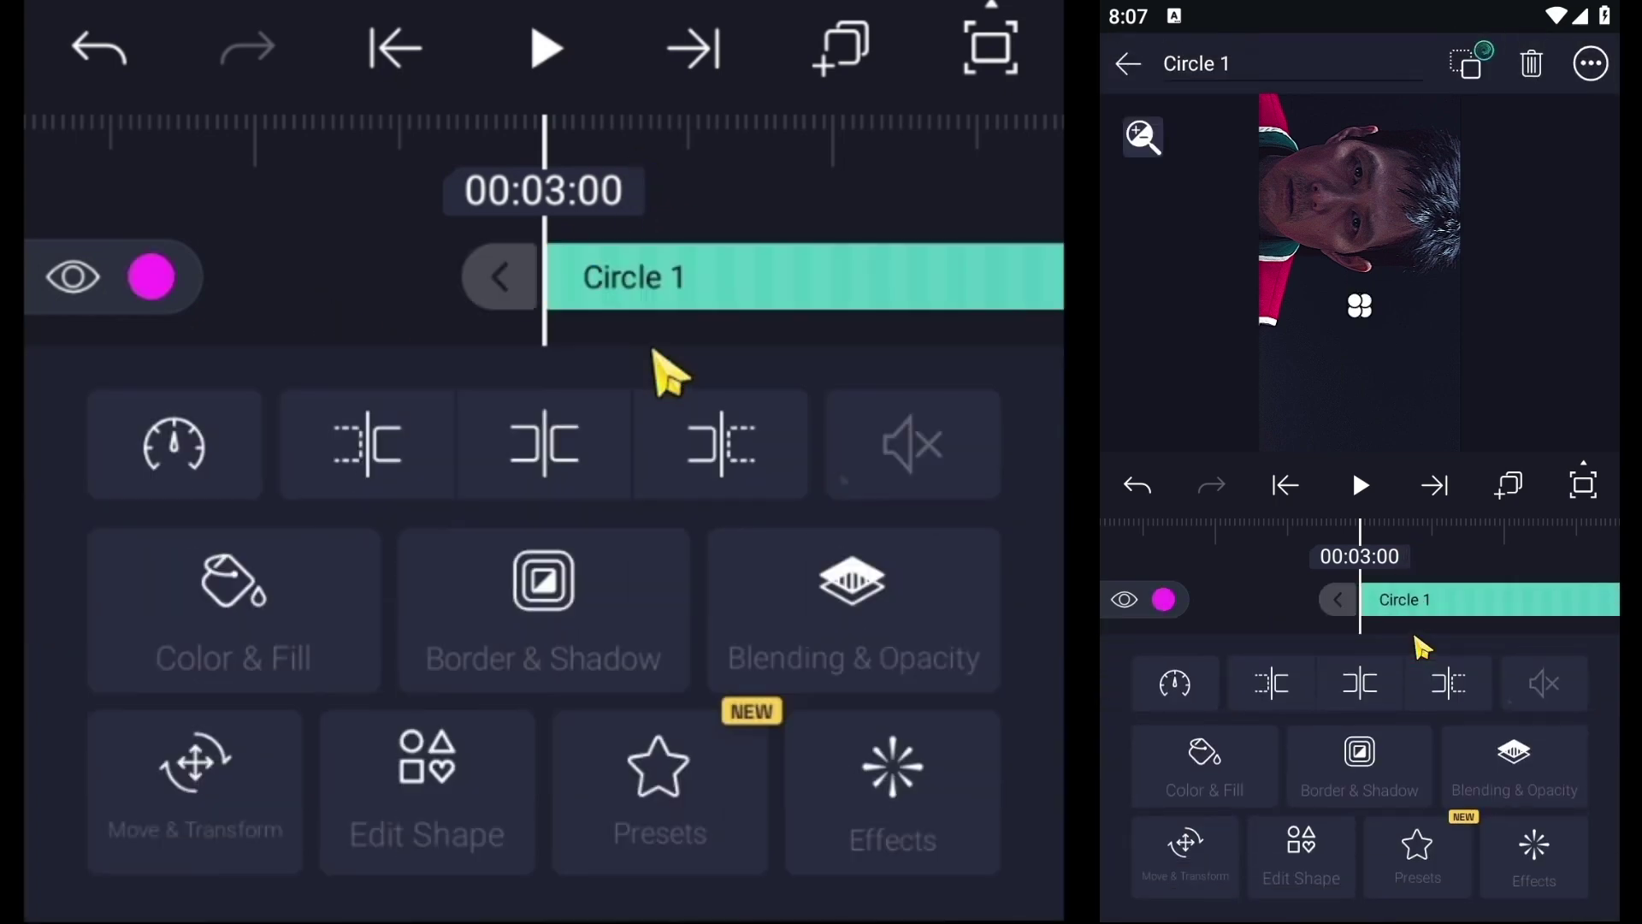
{"action": "left_click", "coordinate": [323, 329]}
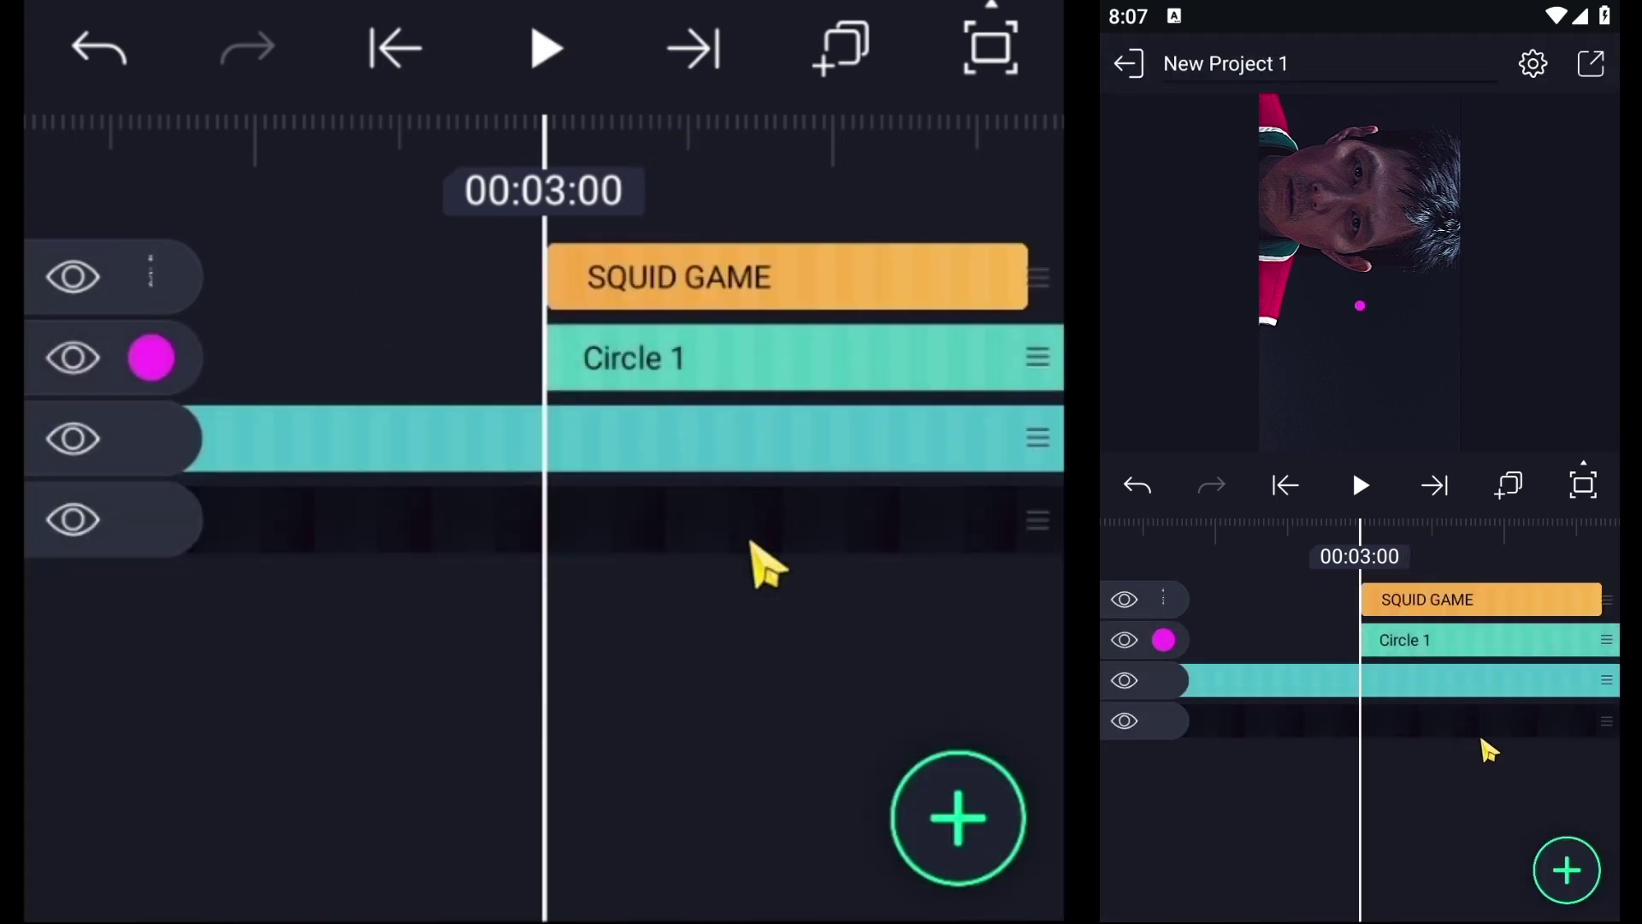
- Trim the start of the circle layer so it lines up exactly with the start of the SQUID GAME layer
{"action": "left_click_drag", "start_coordinate": [758, 556], "coordinate": [855, 593]}
{"action": "left_click_drag", "start_coordinate": [726, 623], "coordinate": [624, 447]}
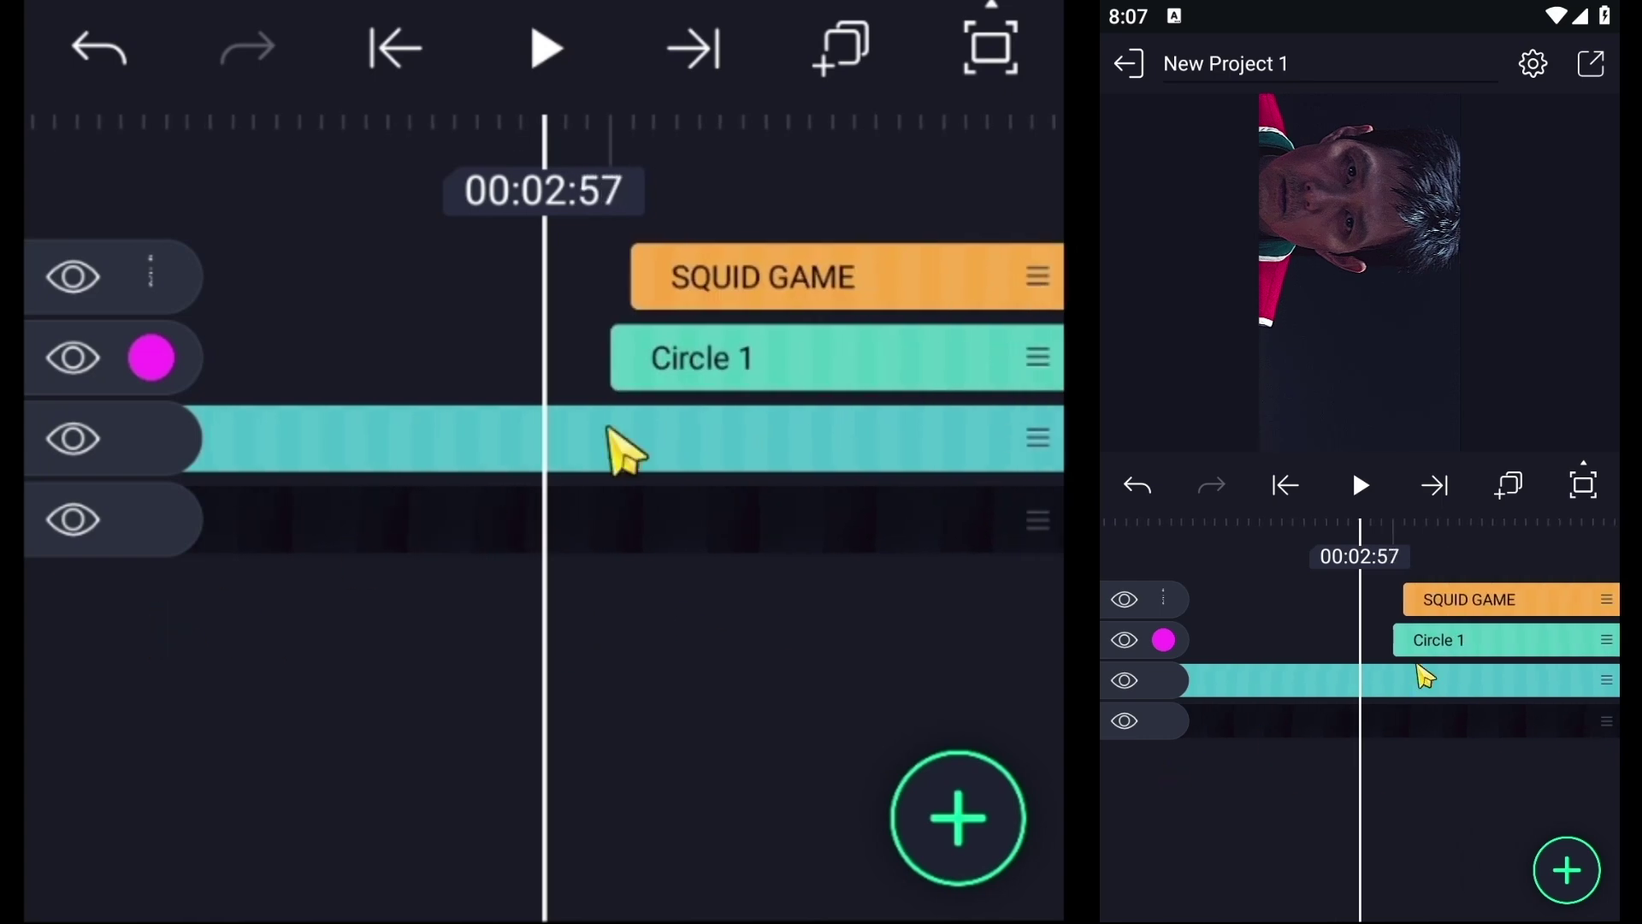
{"action": "left_click", "coordinate": [675, 358]}
{"action": "left_click", "coordinate": [395, 304]}
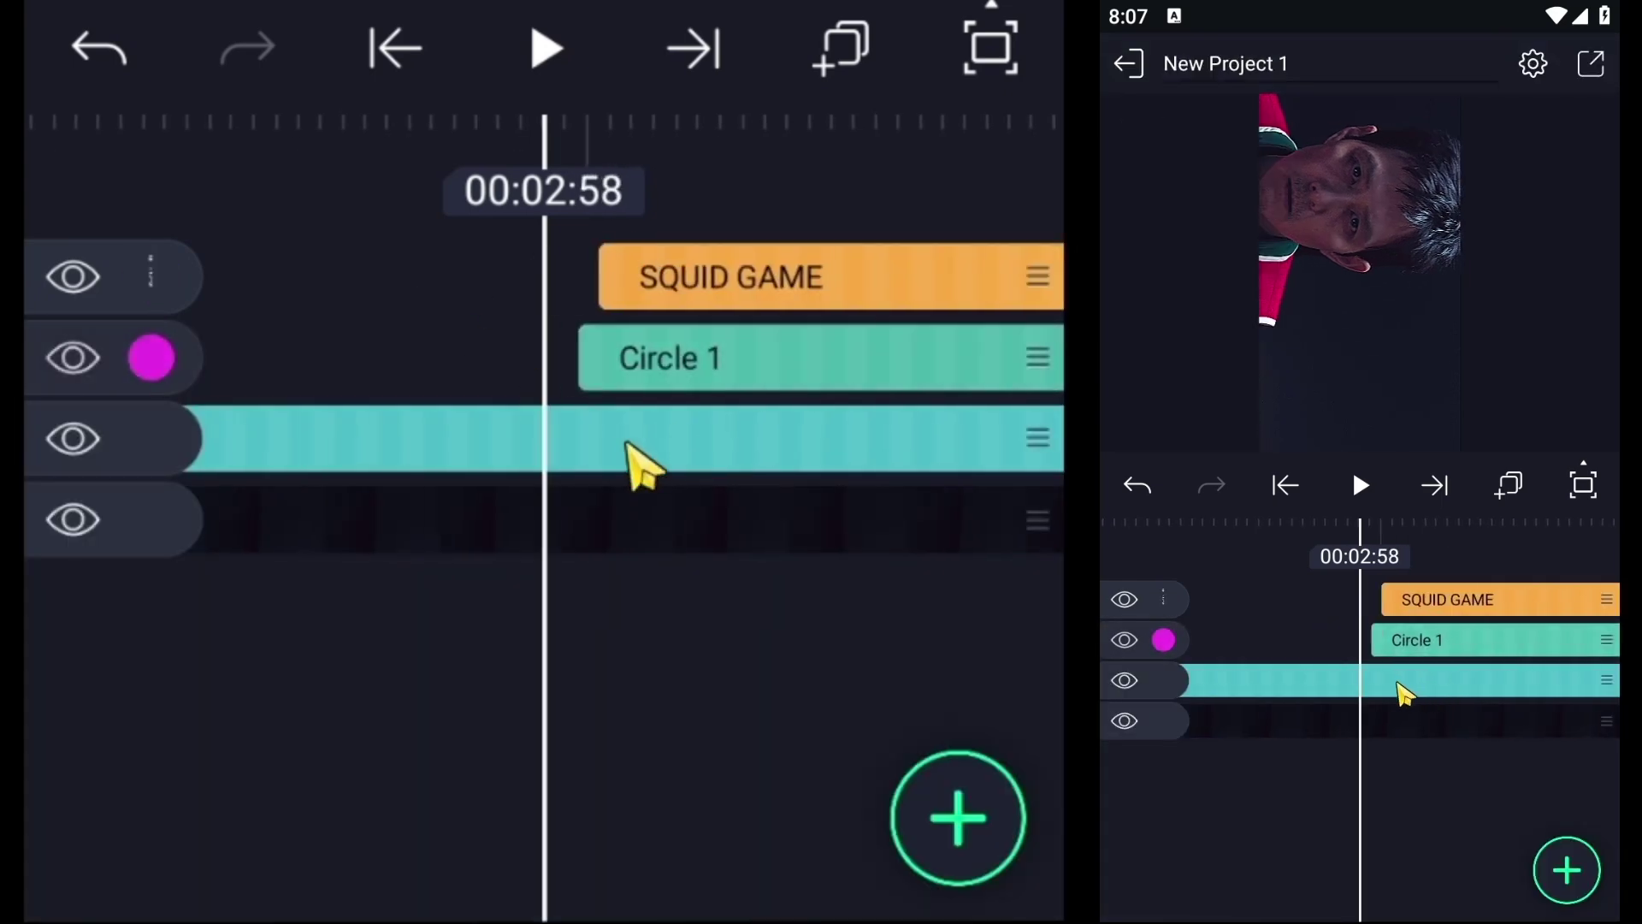
{"action": "left_click", "coordinate": [598, 355]}
{"action": "left_click_drag", "start_coordinate": [493, 295], "coordinate": [535, 308]}
{"action": "left_click", "coordinate": [340, 306]}
- Add a triangle shape, sample the circle's magenta #FF34F9, save it as a swatch and fill the triangle with it
{"action": "left_click_drag", "start_coordinate": [707, 439], "coordinate": [616, 440]}
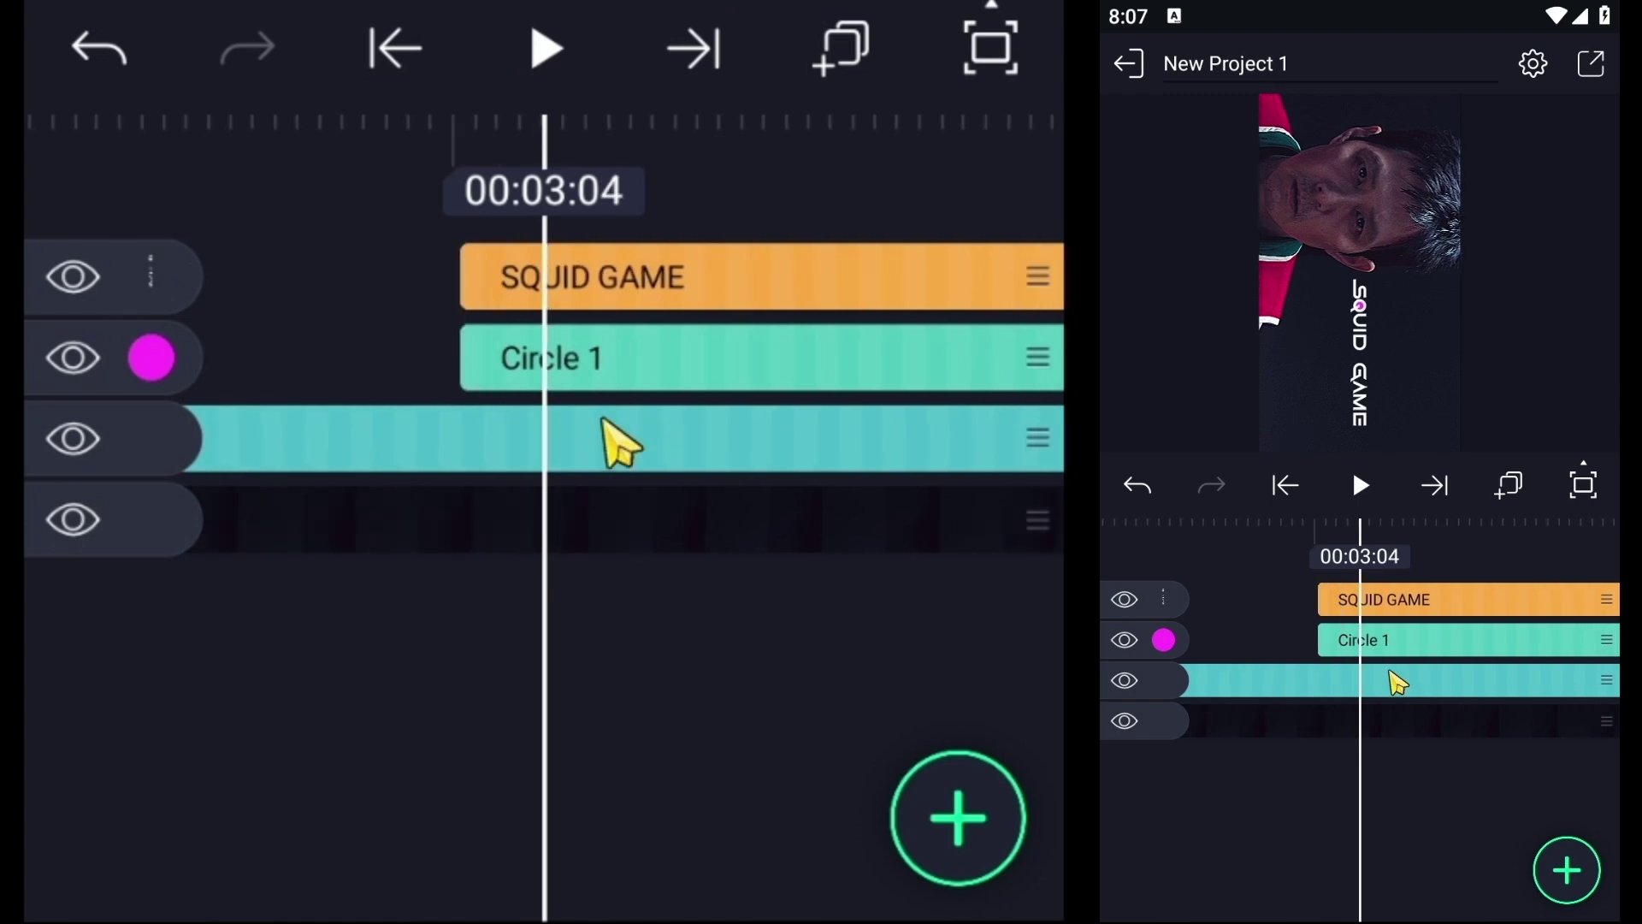
{"action": "left_click", "coordinate": [941, 808]}
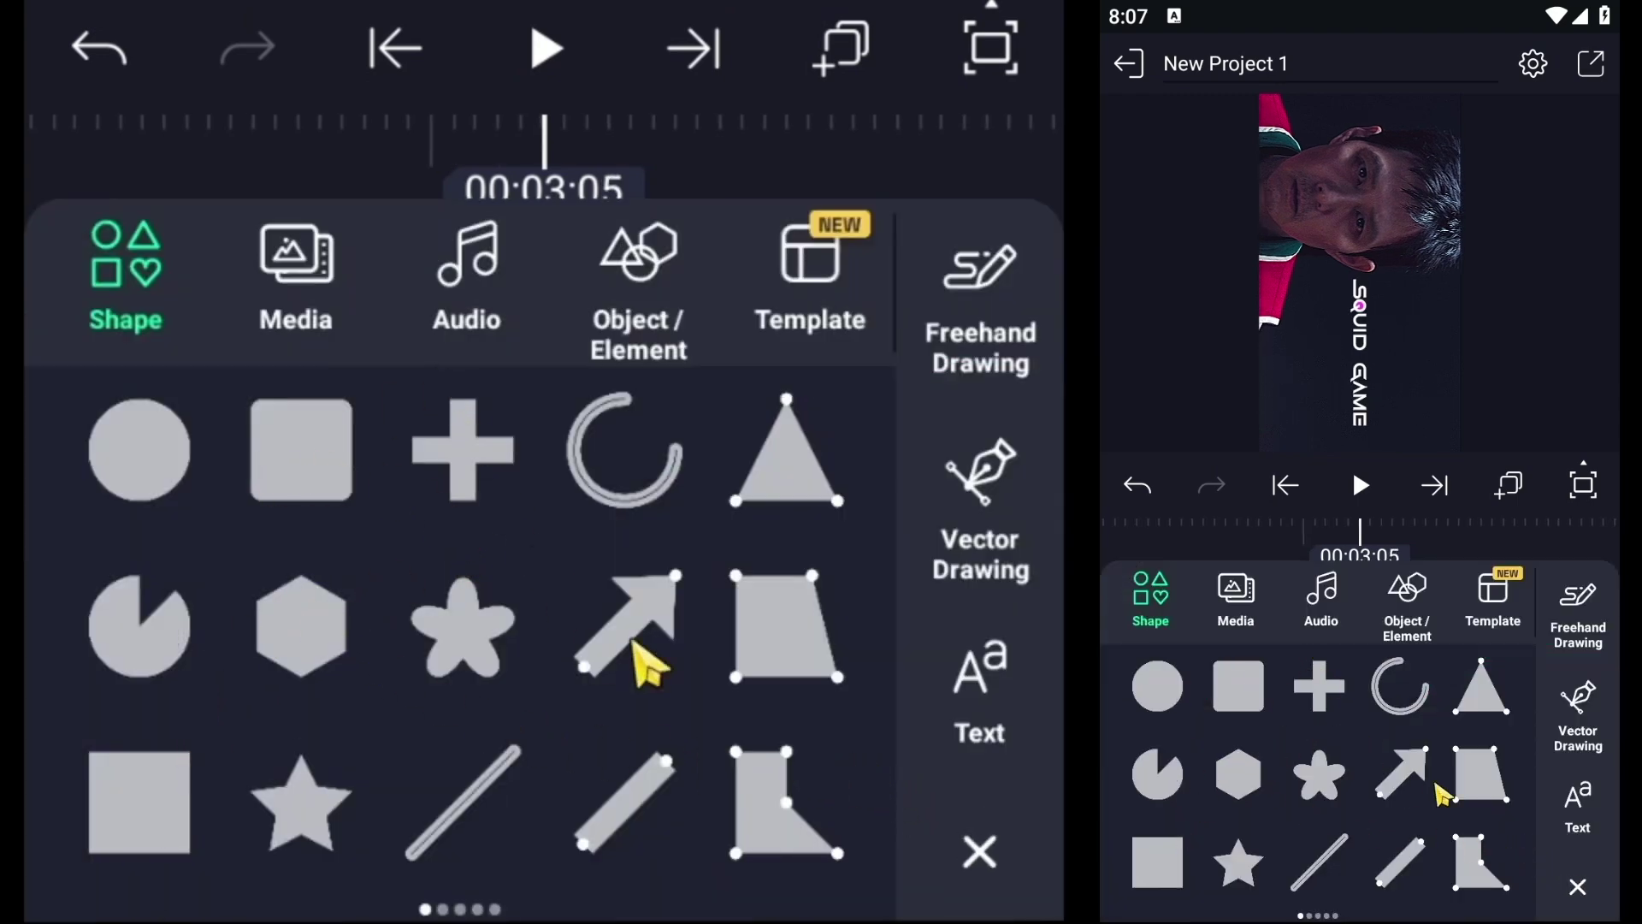
{"action": "left_click", "coordinate": [784, 494]}
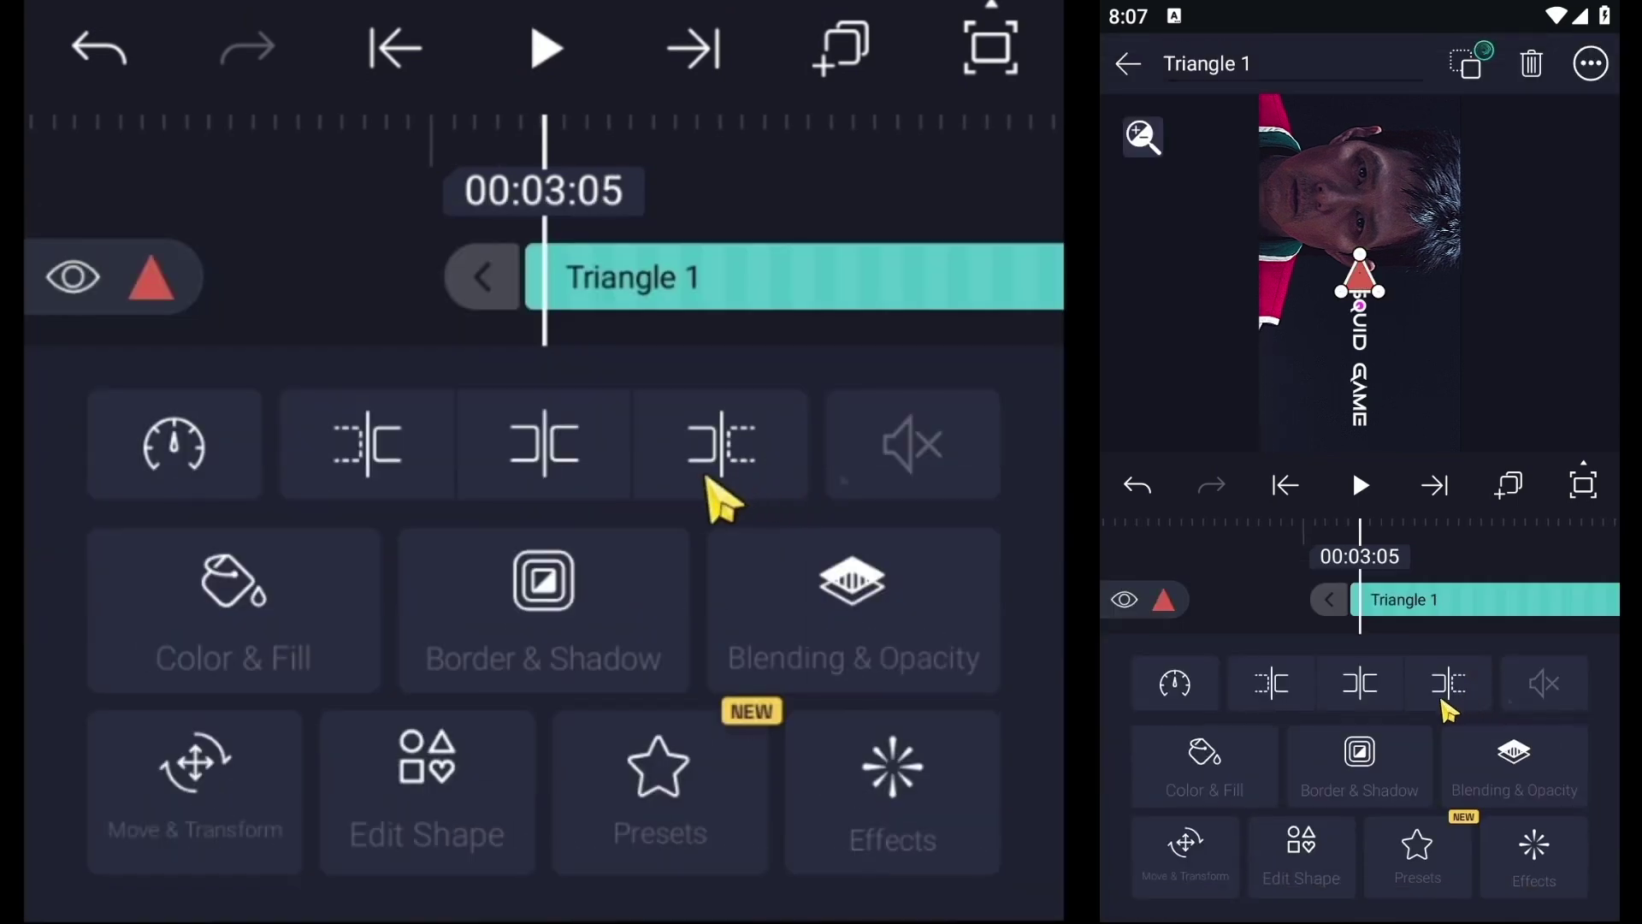
{"action": "left_click", "coordinate": [210, 520]}
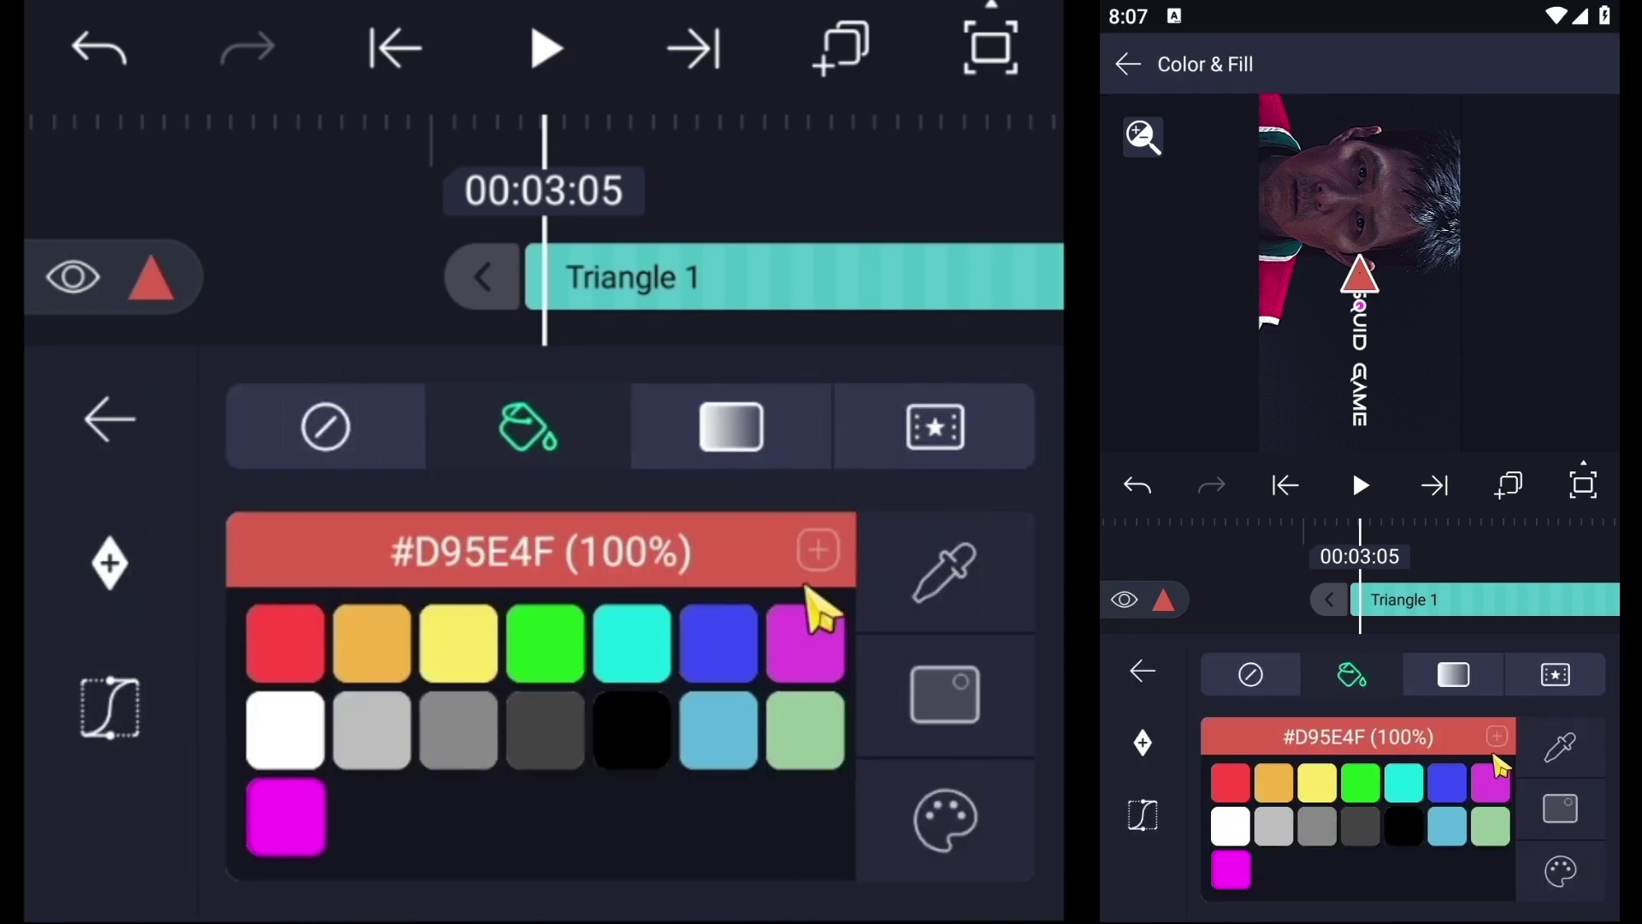
{"action": "left_click", "coordinate": [954, 586]}
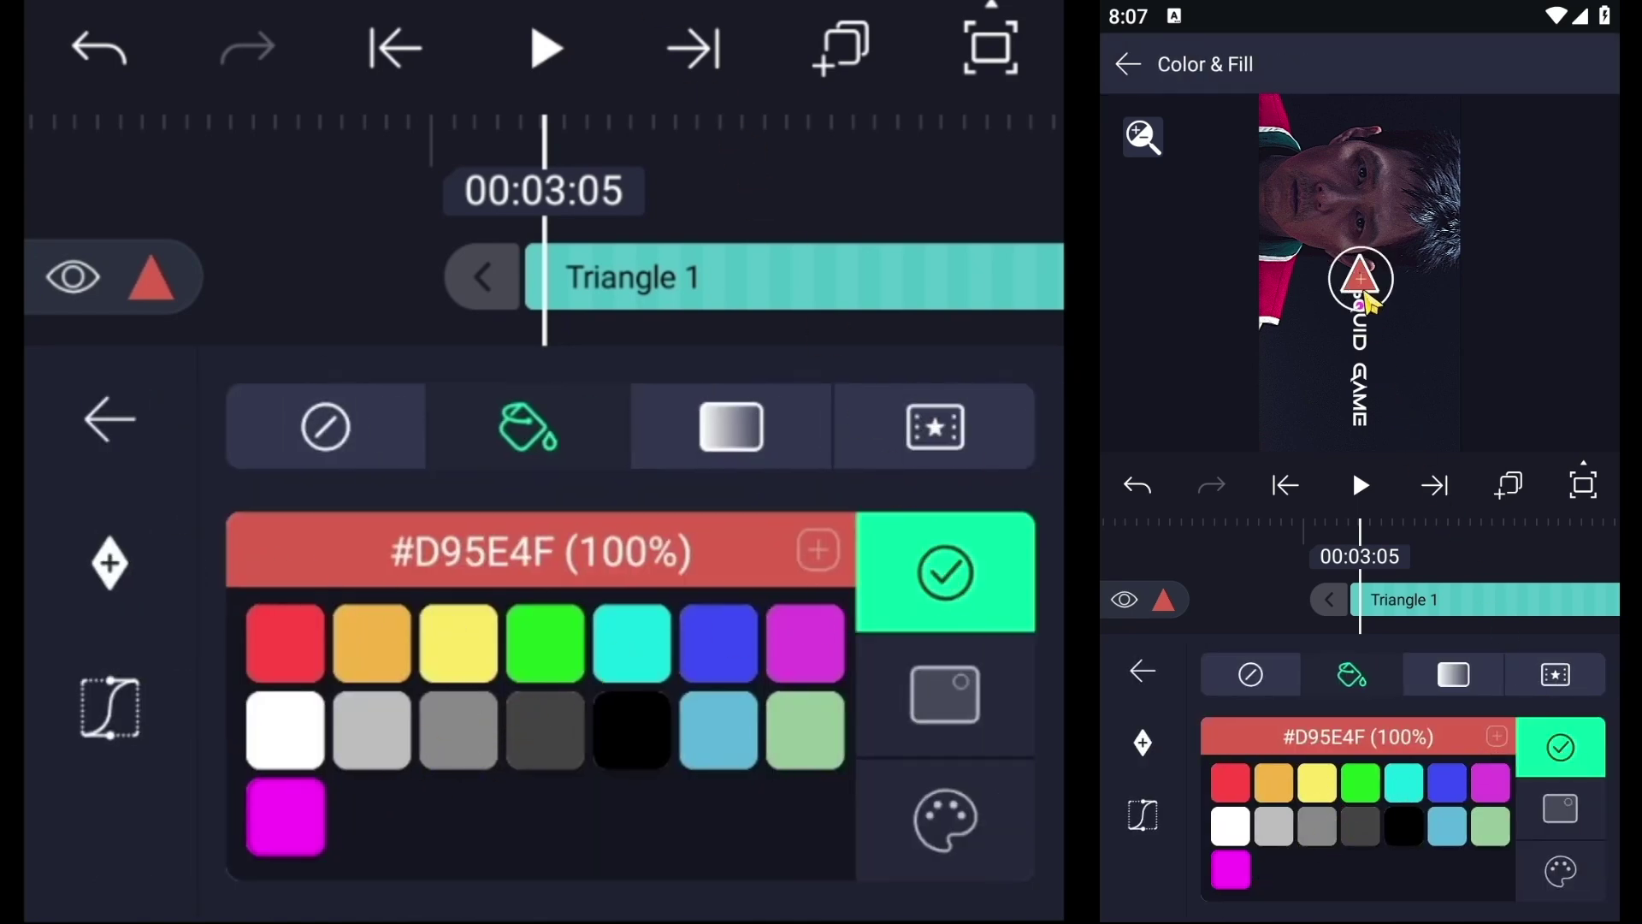
{"action": "left_click_drag", "start_coordinate": [1367, 313], "coordinate": [1368, 323]}
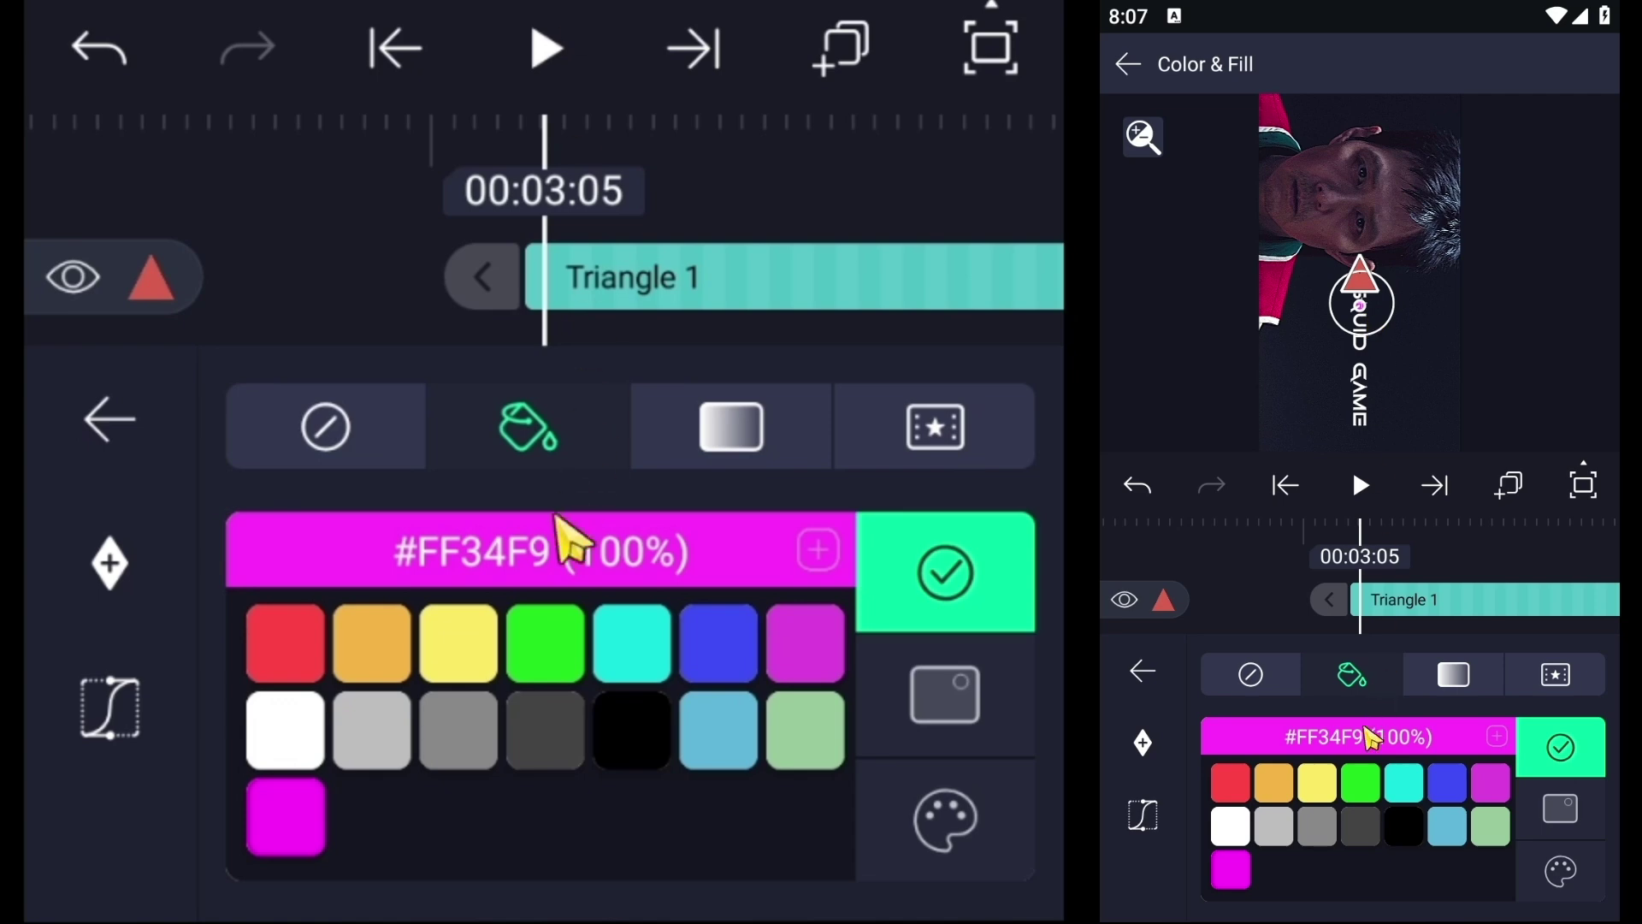
{"action": "left_click", "coordinate": [849, 548]}
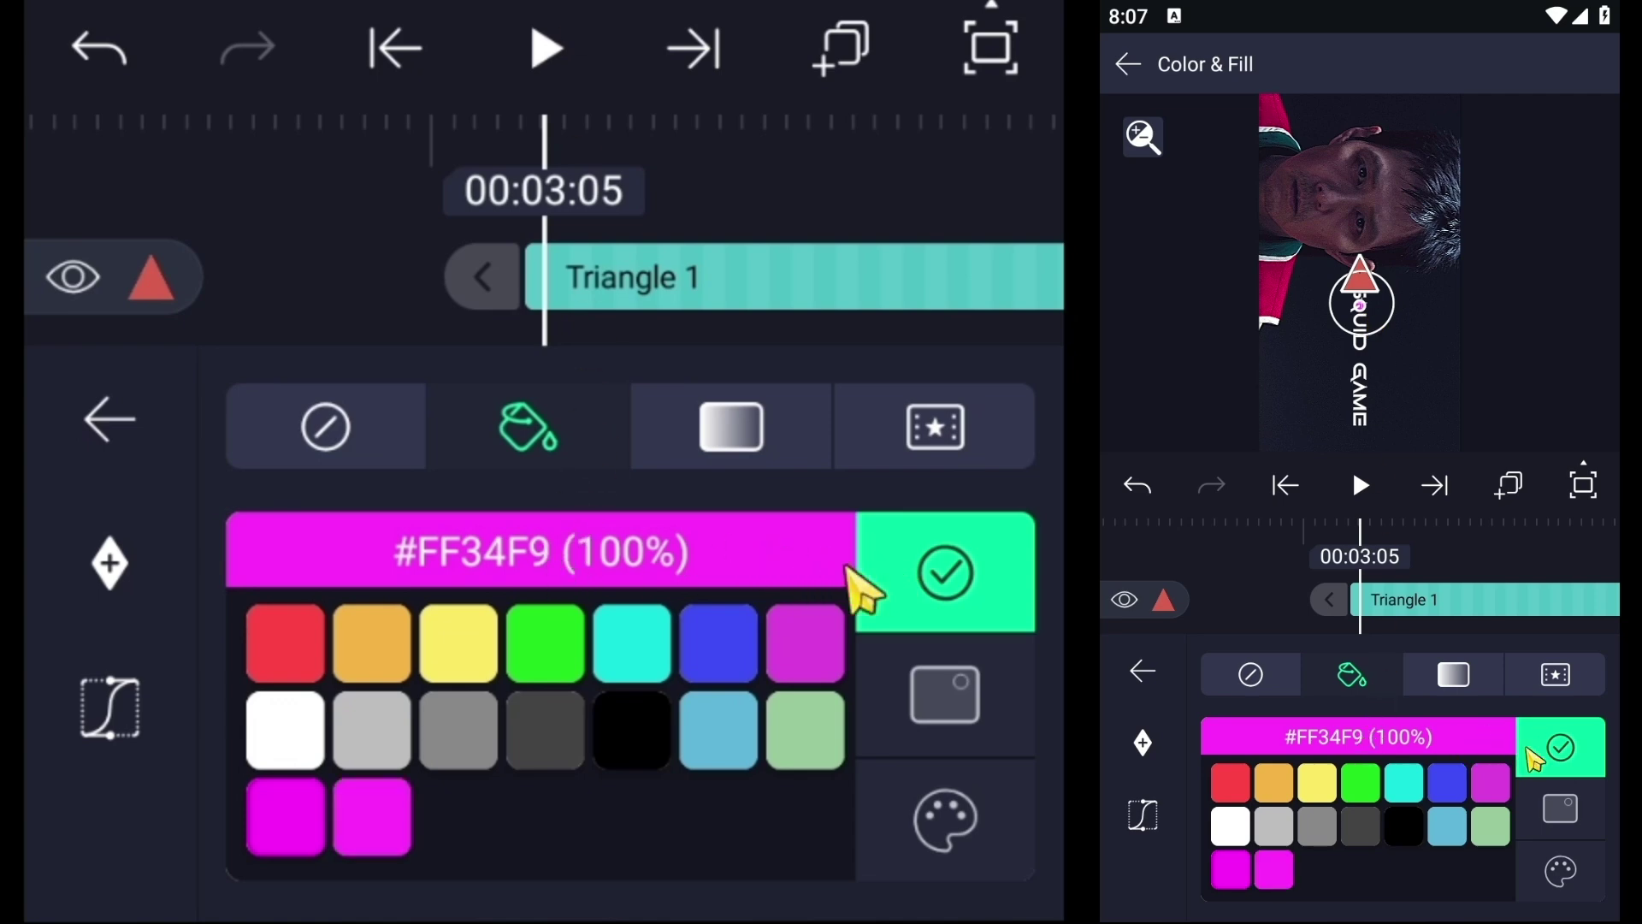
{"action": "left_click", "coordinate": [395, 843]}
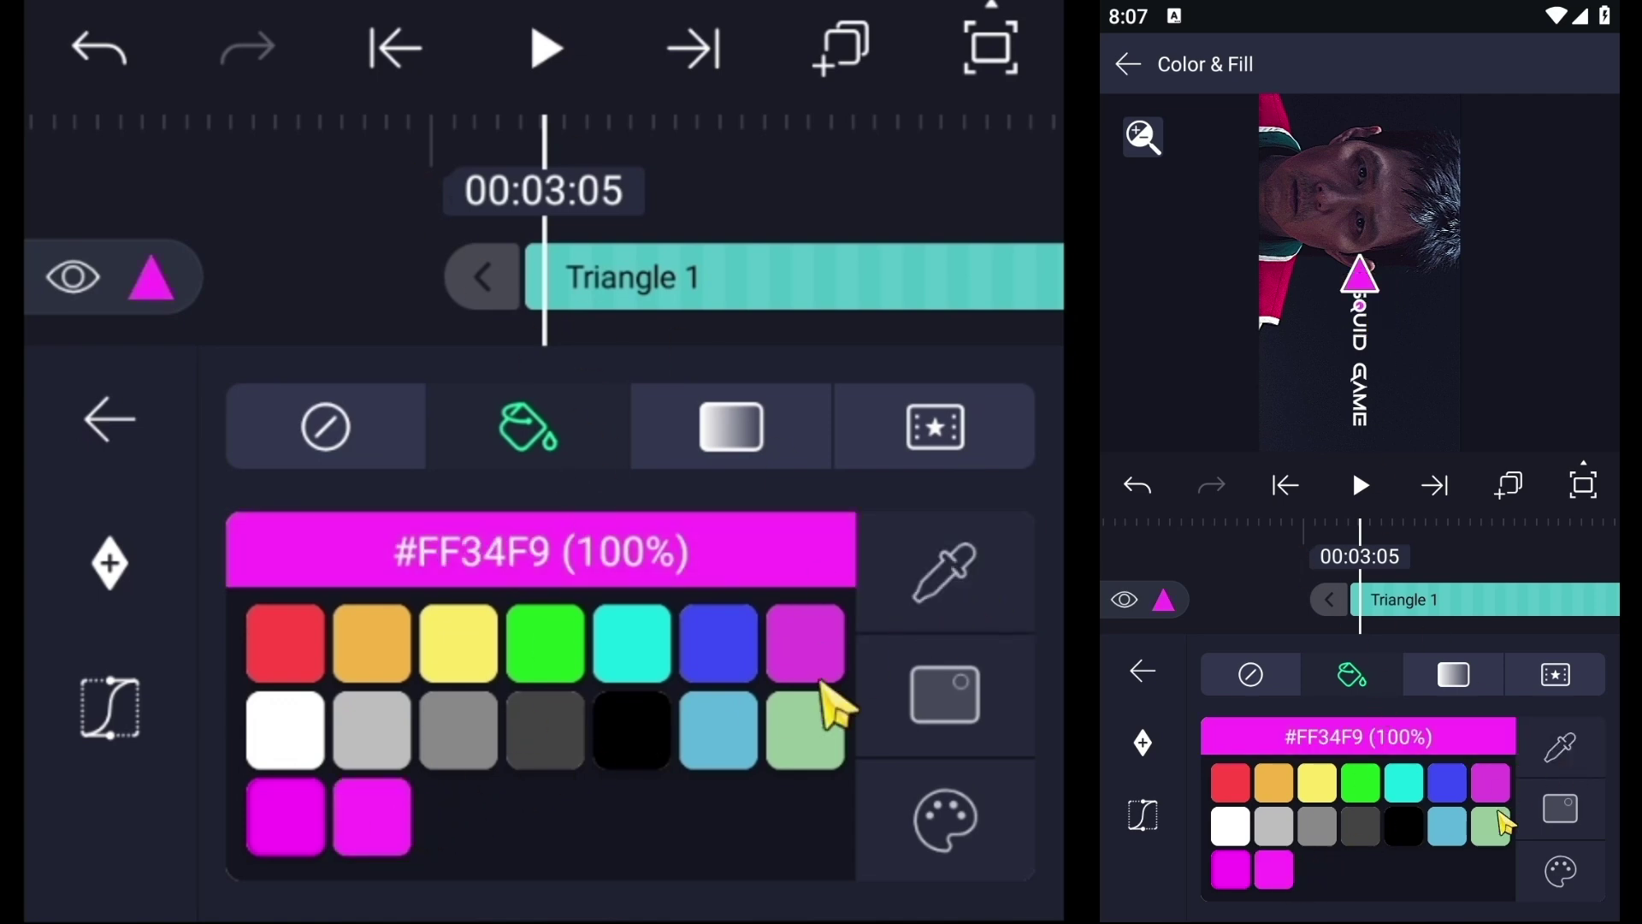
- Place the triangle layer directly beneath the SQUID GAME text layer and reopen the triangle for editing
{"action": "left_click", "coordinate": [332, 319]}
{"action": "left_click_drag", "start_coordinate": [1030, 280], "coordinate": [1015, 353]}
{"action": "left_click", "coordinate": [861, 394]}
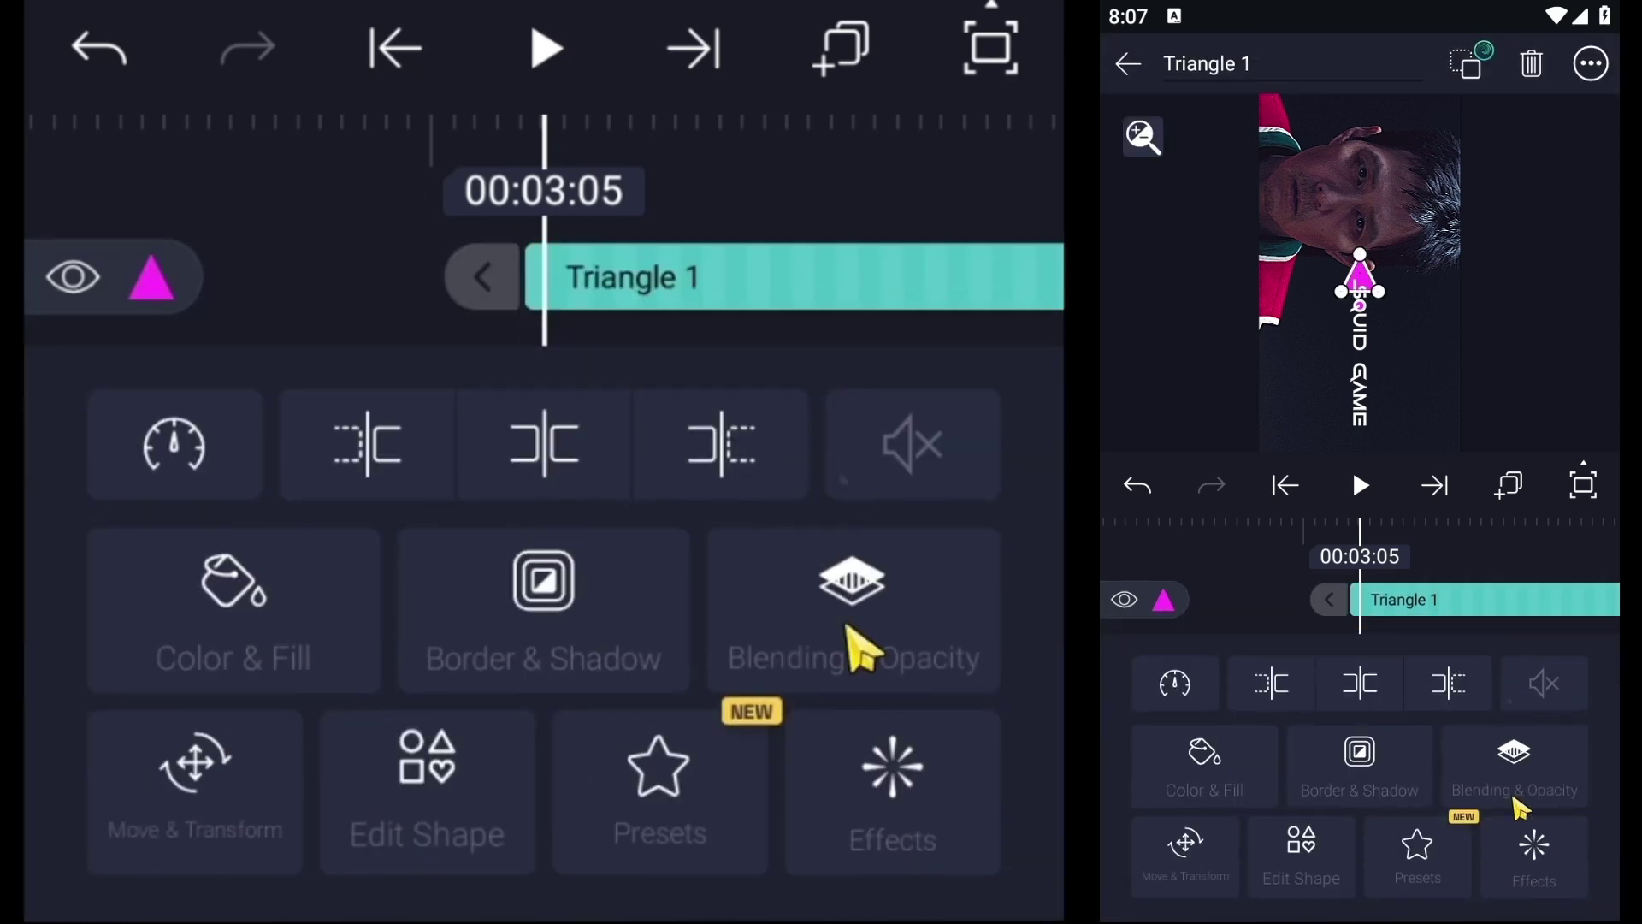
- Rotate the triangle to -90° so it matches the sideways text
{"action": "left_click", "coordinate": [286, 791]}
{"action": "left_click", "coordinate": [907, 697]}
{"action": "left_click", "coordinate": [947, 640]}
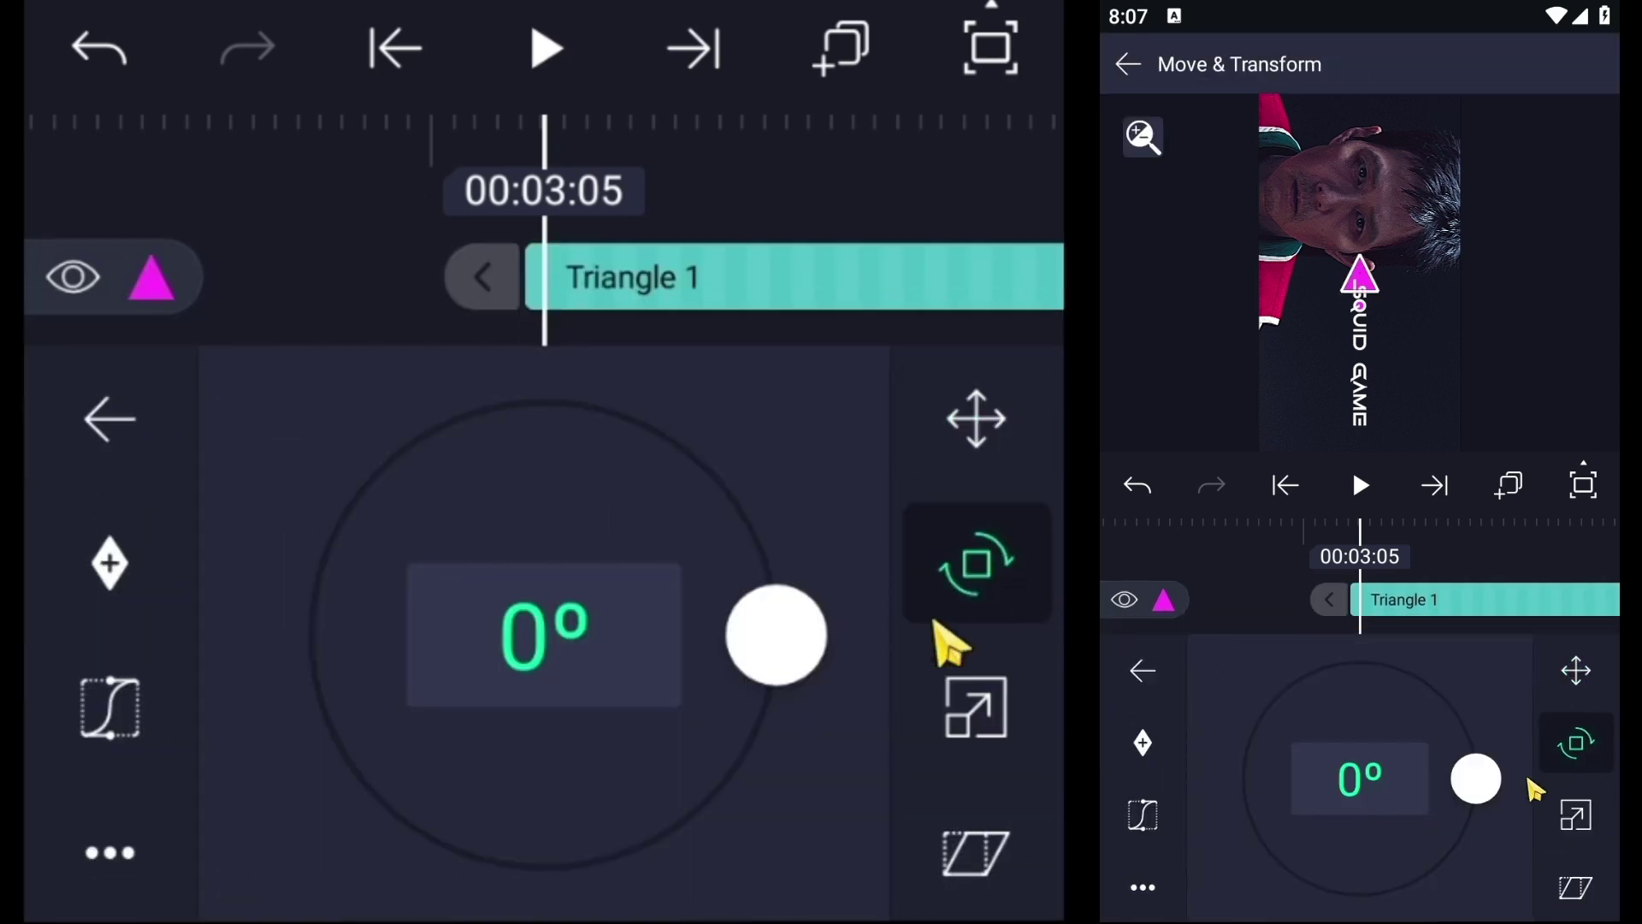
{"action": "left_click_drag", "start_coordinate": [773, 634], "coordinate": [541, 840]}
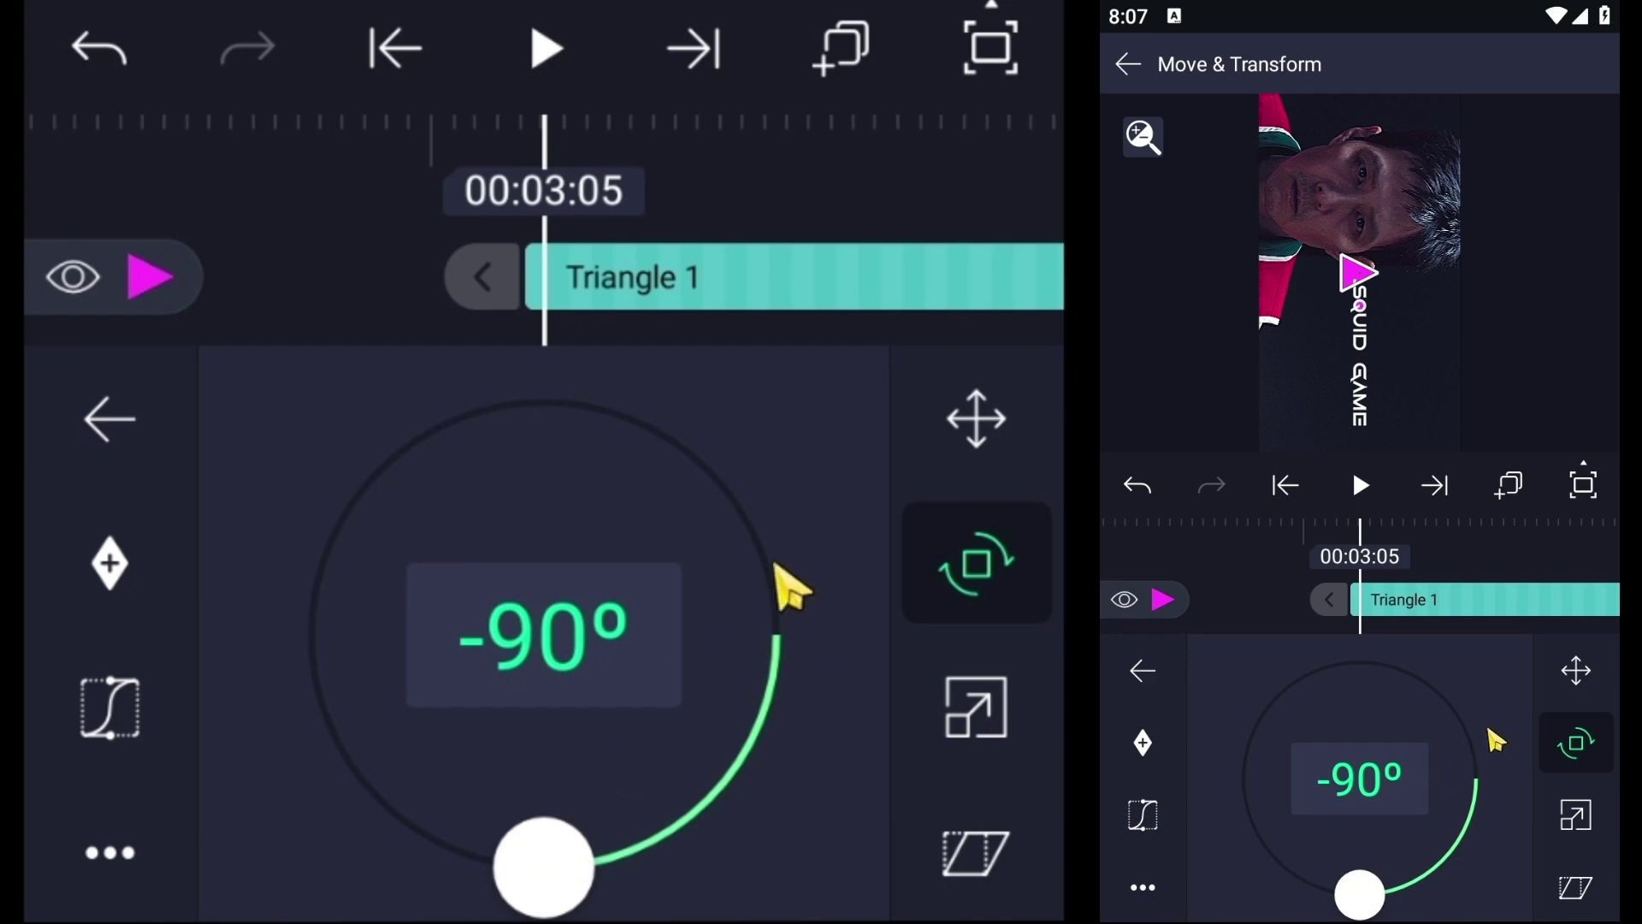
- Scale the triangle down and position it in the A of GAME at X 540, Y 1573.17
{"action": "left_click", "coordinate": [936, 453]}
{"action": "left_click_drag", "start_coordinate": [599, 539], "coordinate": [597, 895]}
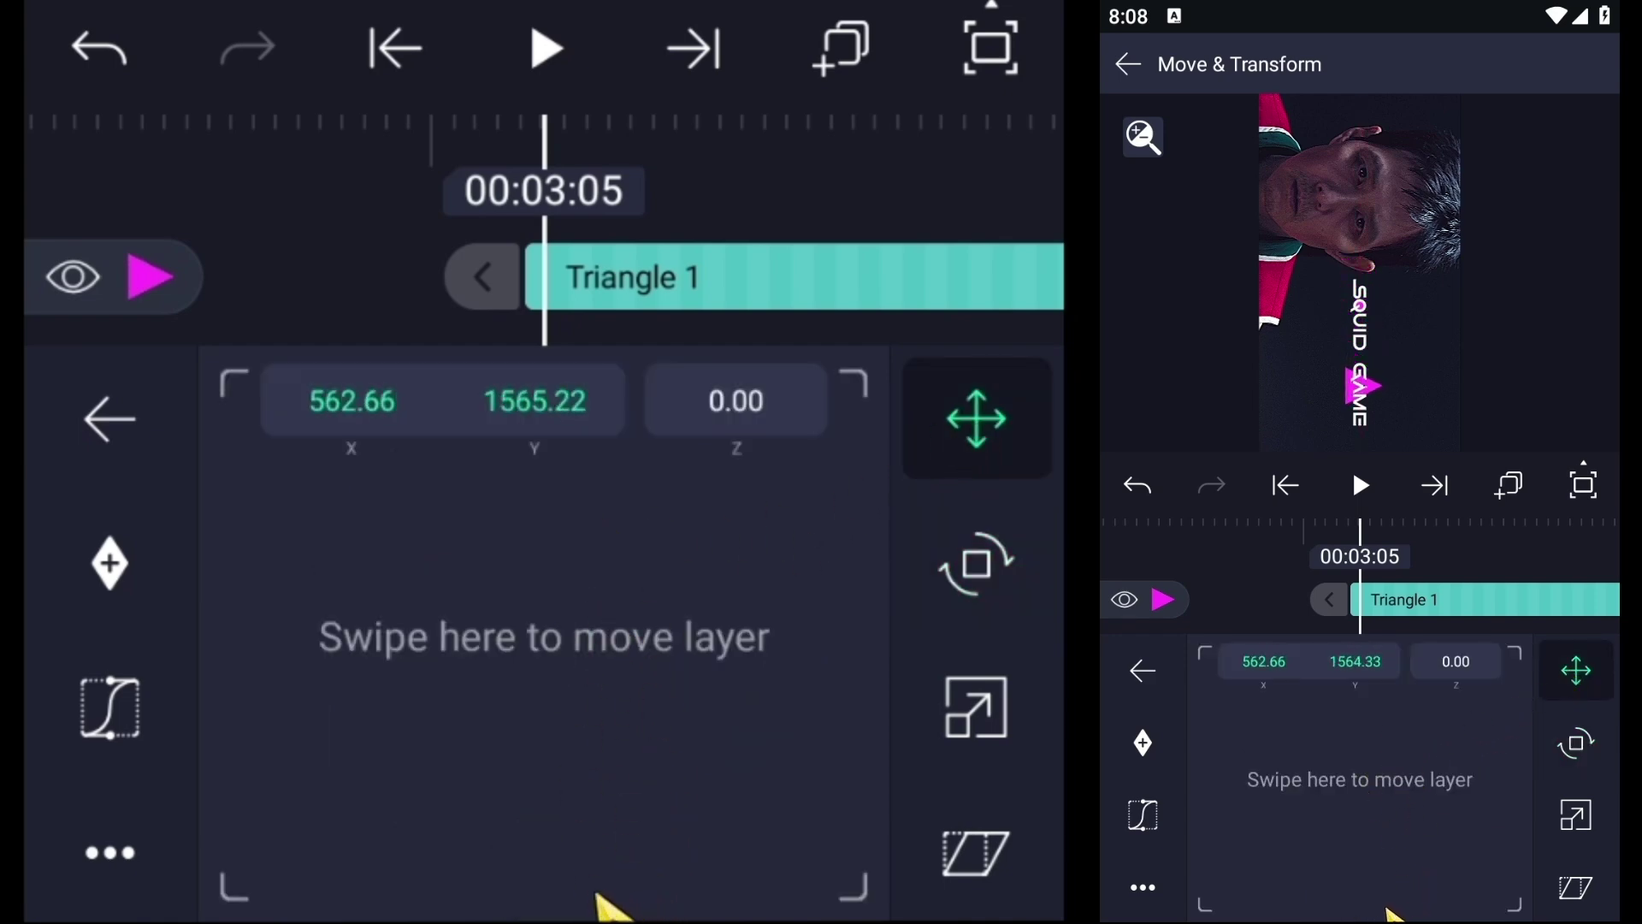
{"action": "left_click", "coordinate": [976, 707]}
{"action": "left_click_drag", "start_coordinate": [733, 678], "coordinate": [96, 650]}
{"action": "left_click", "coordinate": [976, 419]}
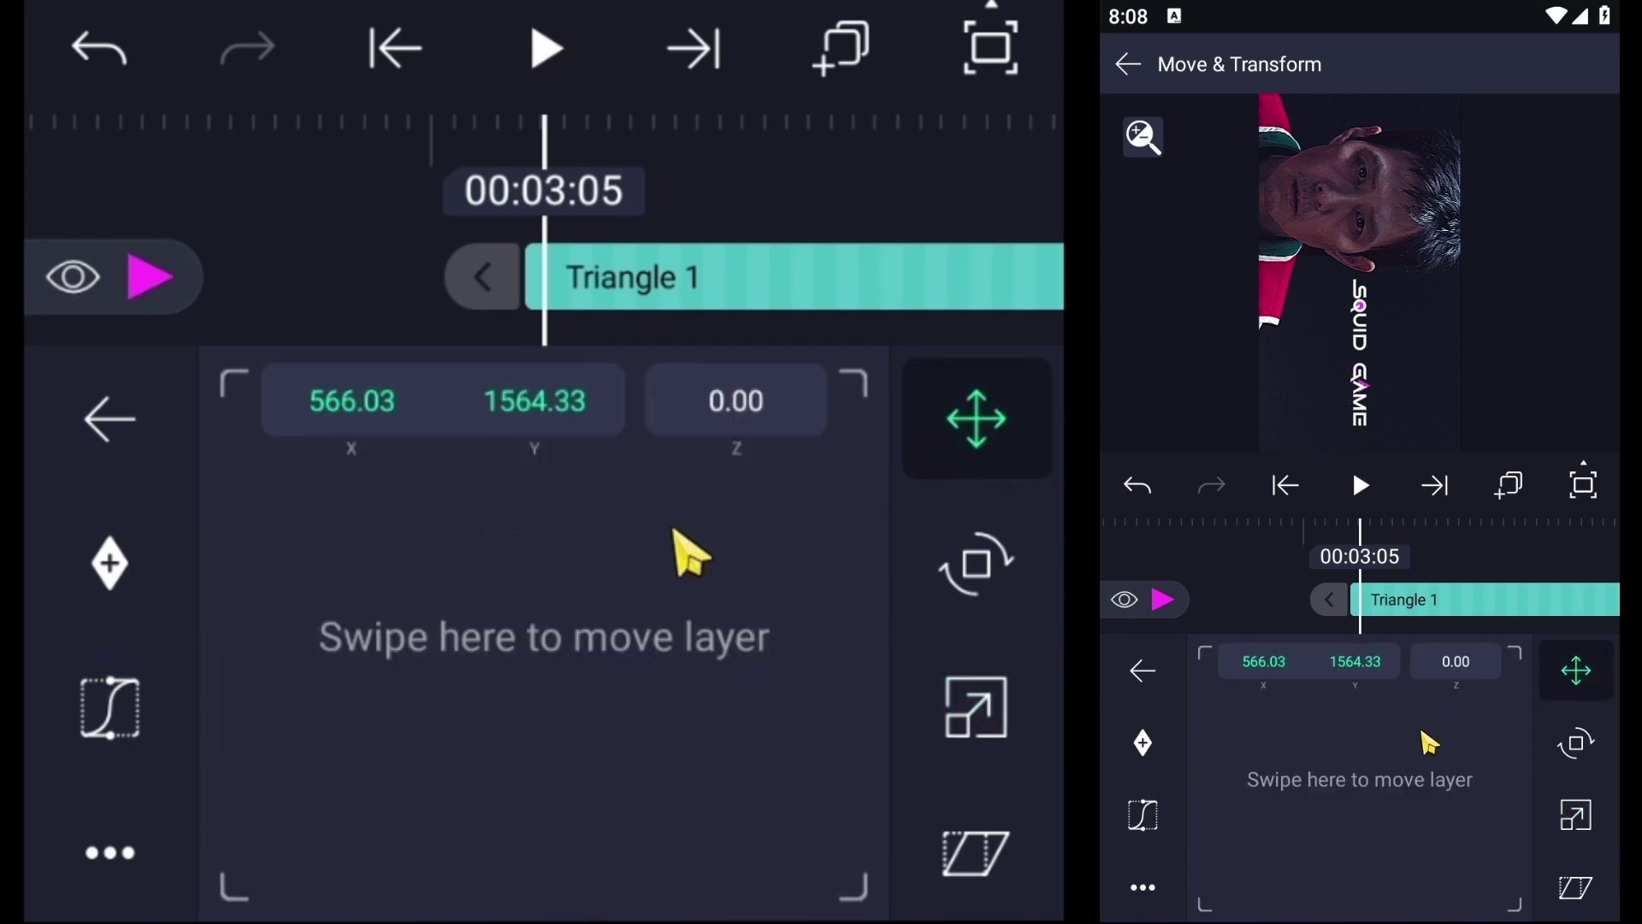
{"action": "left_click_drag", "start_coordinate": [678, 538], "coordinate": [625, 574]}
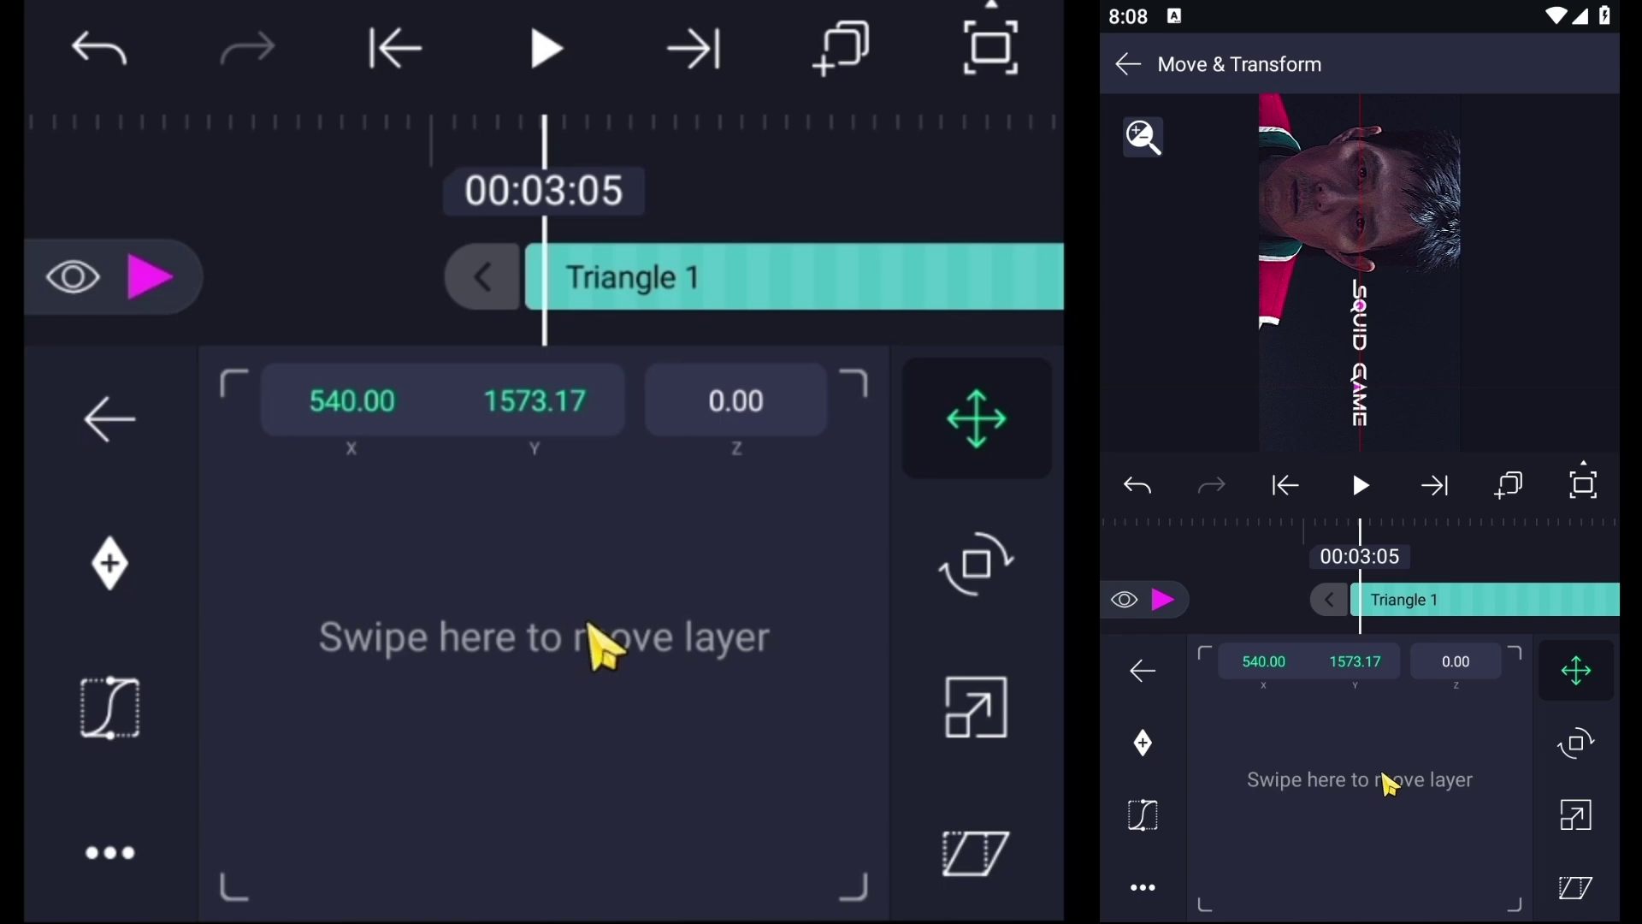
{"action": "left_click", "coordinate": [243, 332]}
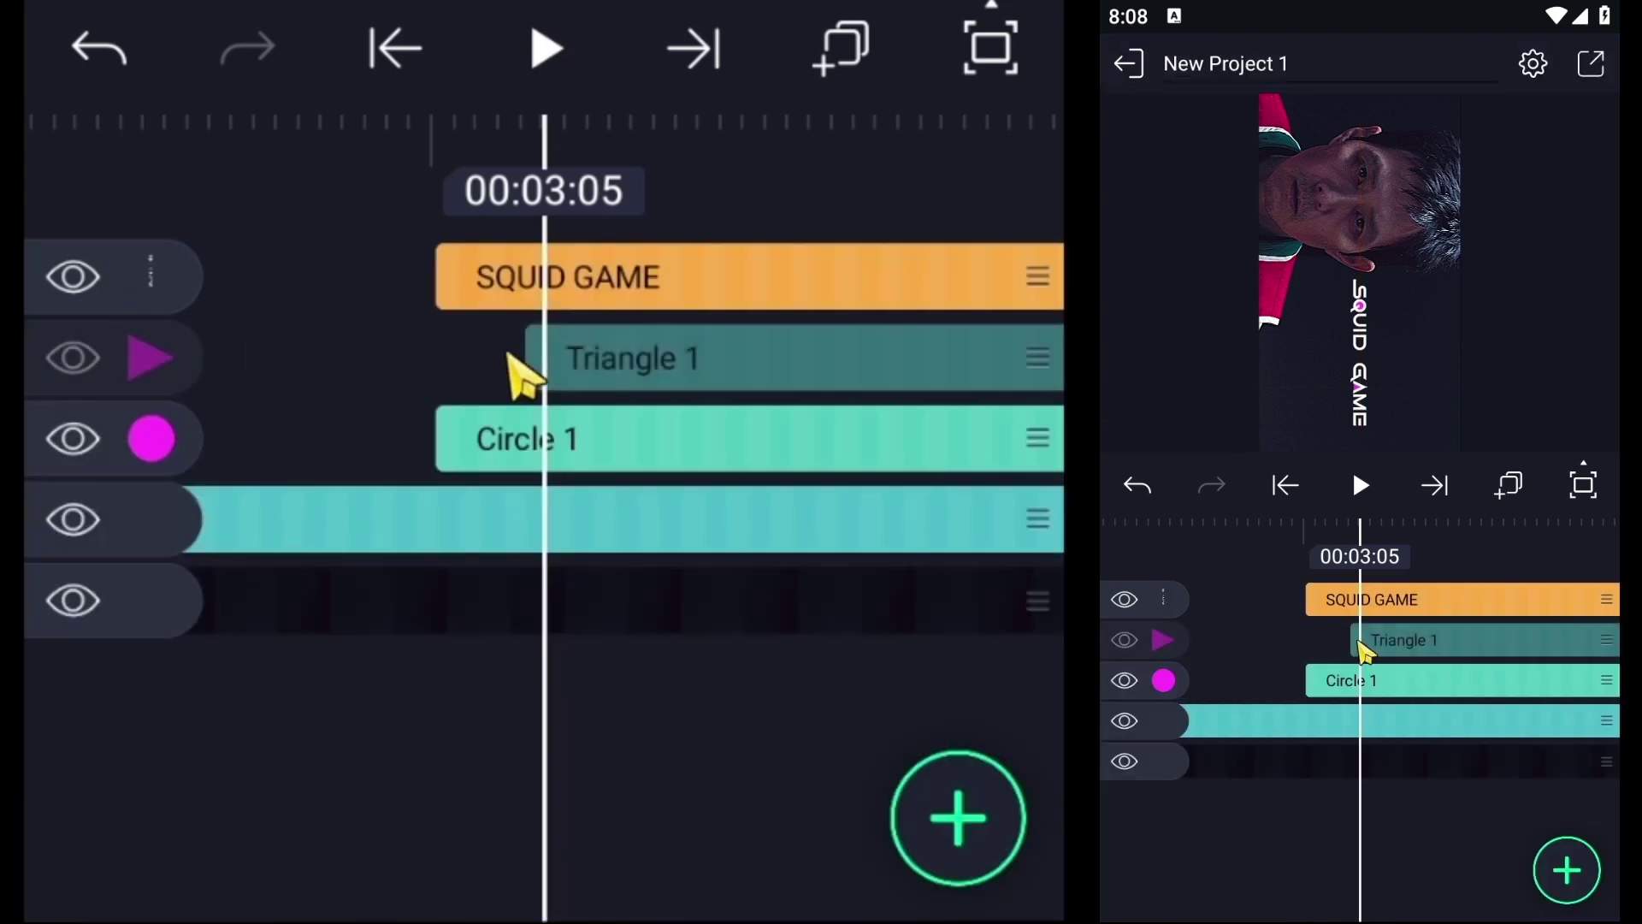
- Add a square shape and fill it with the saved magenta swatch #FF34F9
{"action": "left_click", "coordinate": [915, 842]}
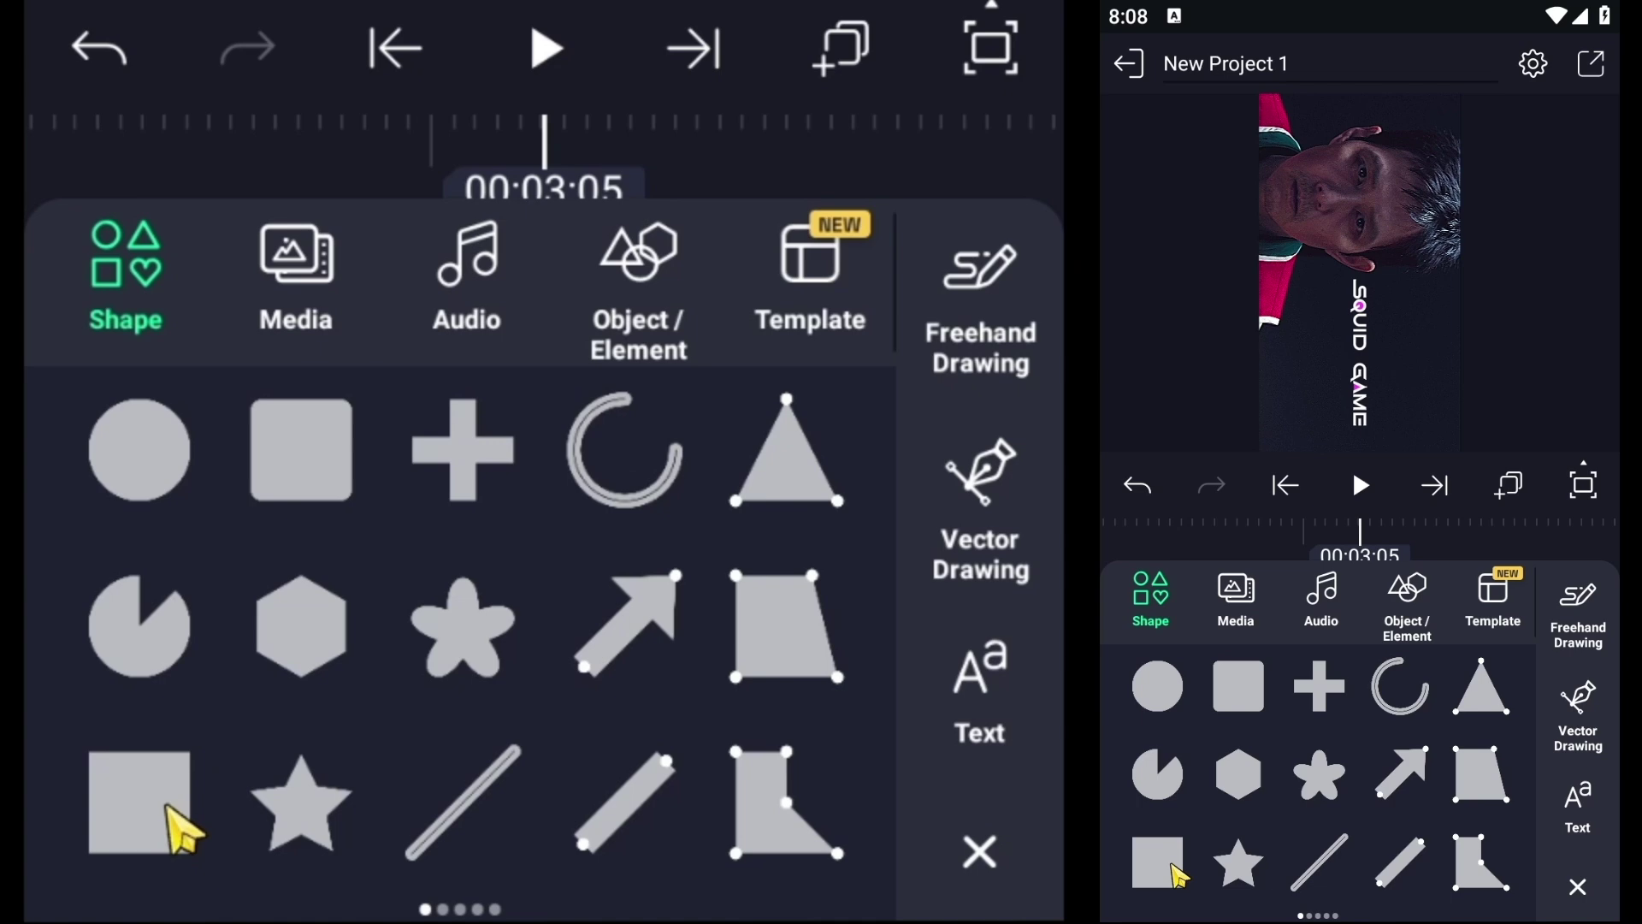
{"action": "left_click", "coordinate": [140, 803]}
{"action": "left_click", "coordinate": [212, 486]}
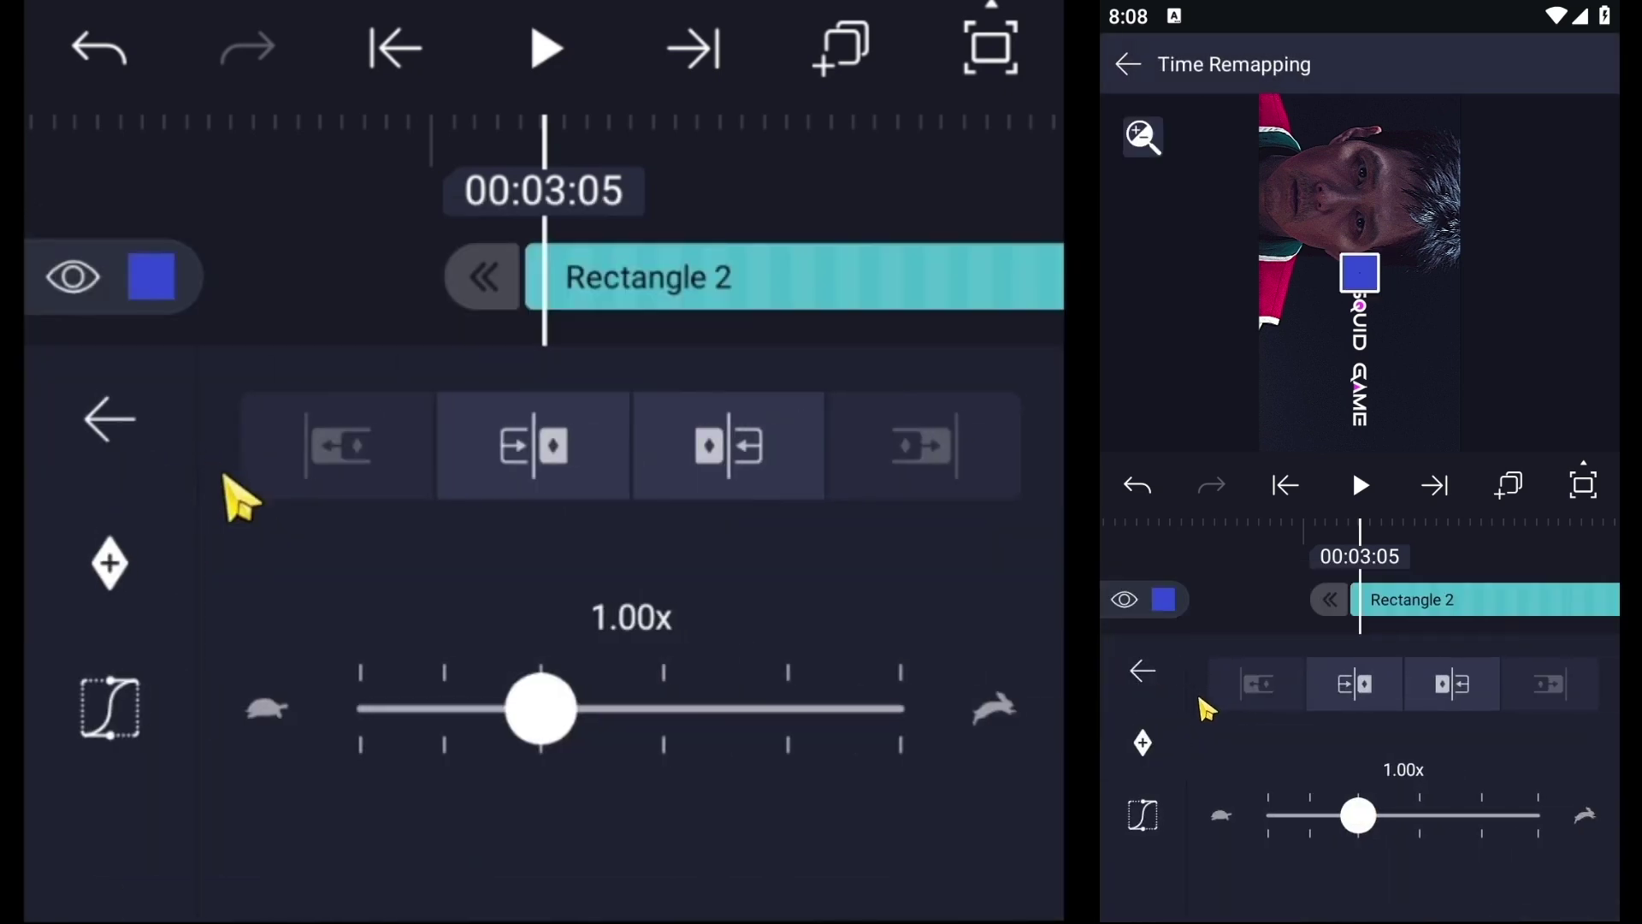
{"action": "key", "text": "Escape"}
{"action": "left_click", "coordinate": [261, 612]}
{"action": "left_click", "coordinate": [376, 822]}
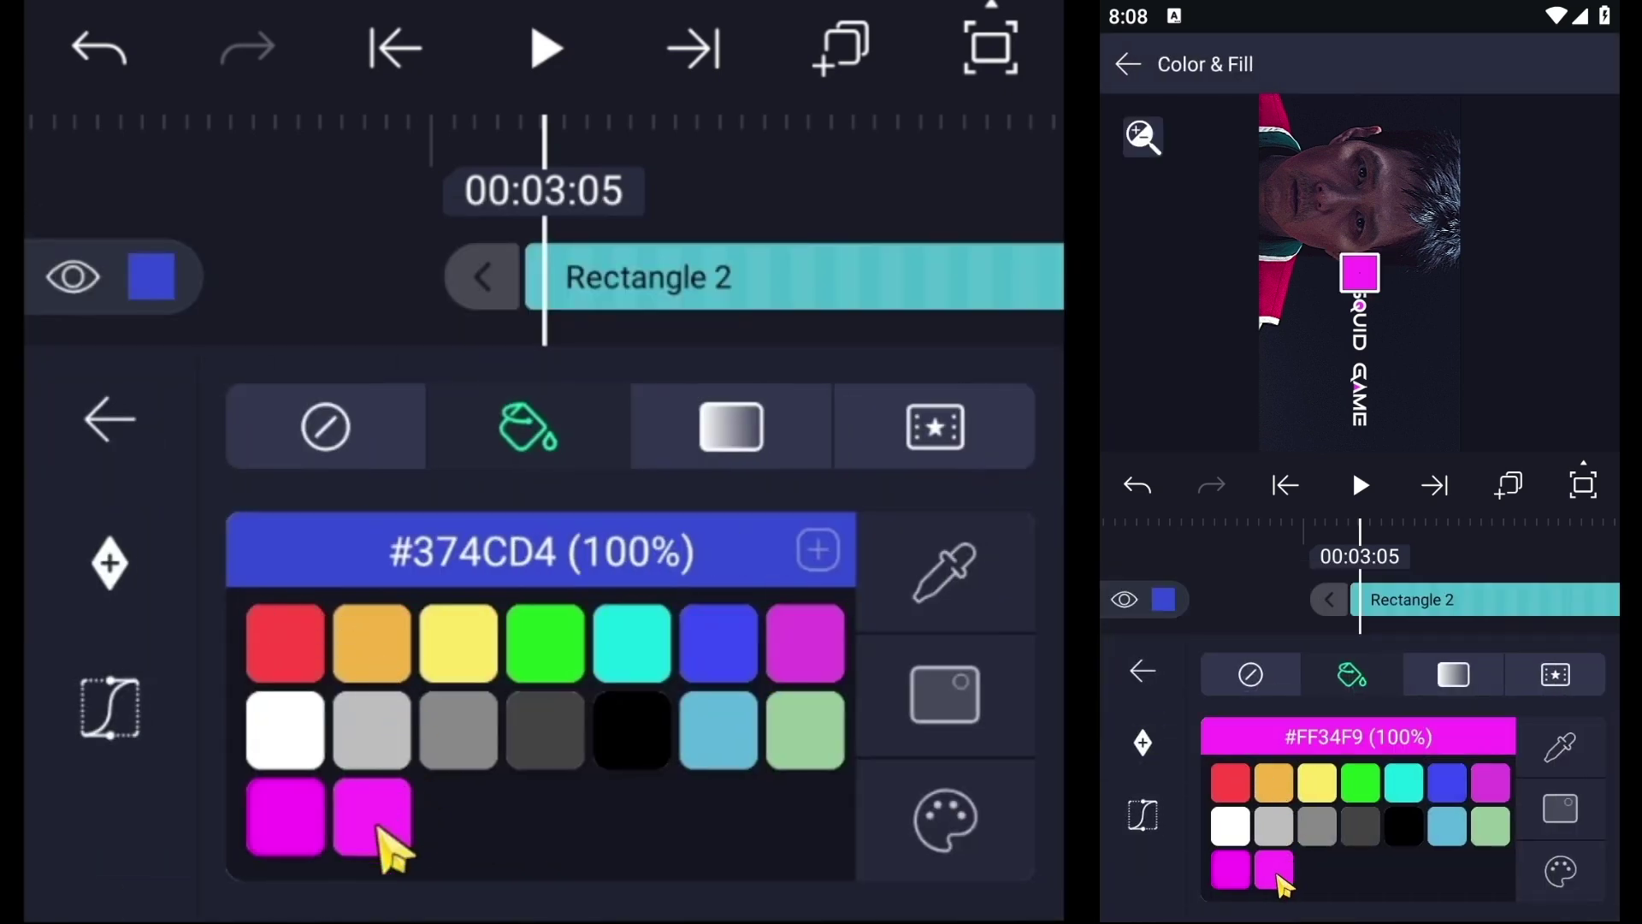
- Place the square layer directly beneath the triangle layer and reopen the square for editing
{"action": "left_click", "coordinate": [359, 323]}
{"action": "left_click_drag", "start_coordinate": [1031, 275], "coordinate": [973, 368]}
{"action": "left_click", "coordinate": [788, 456]}
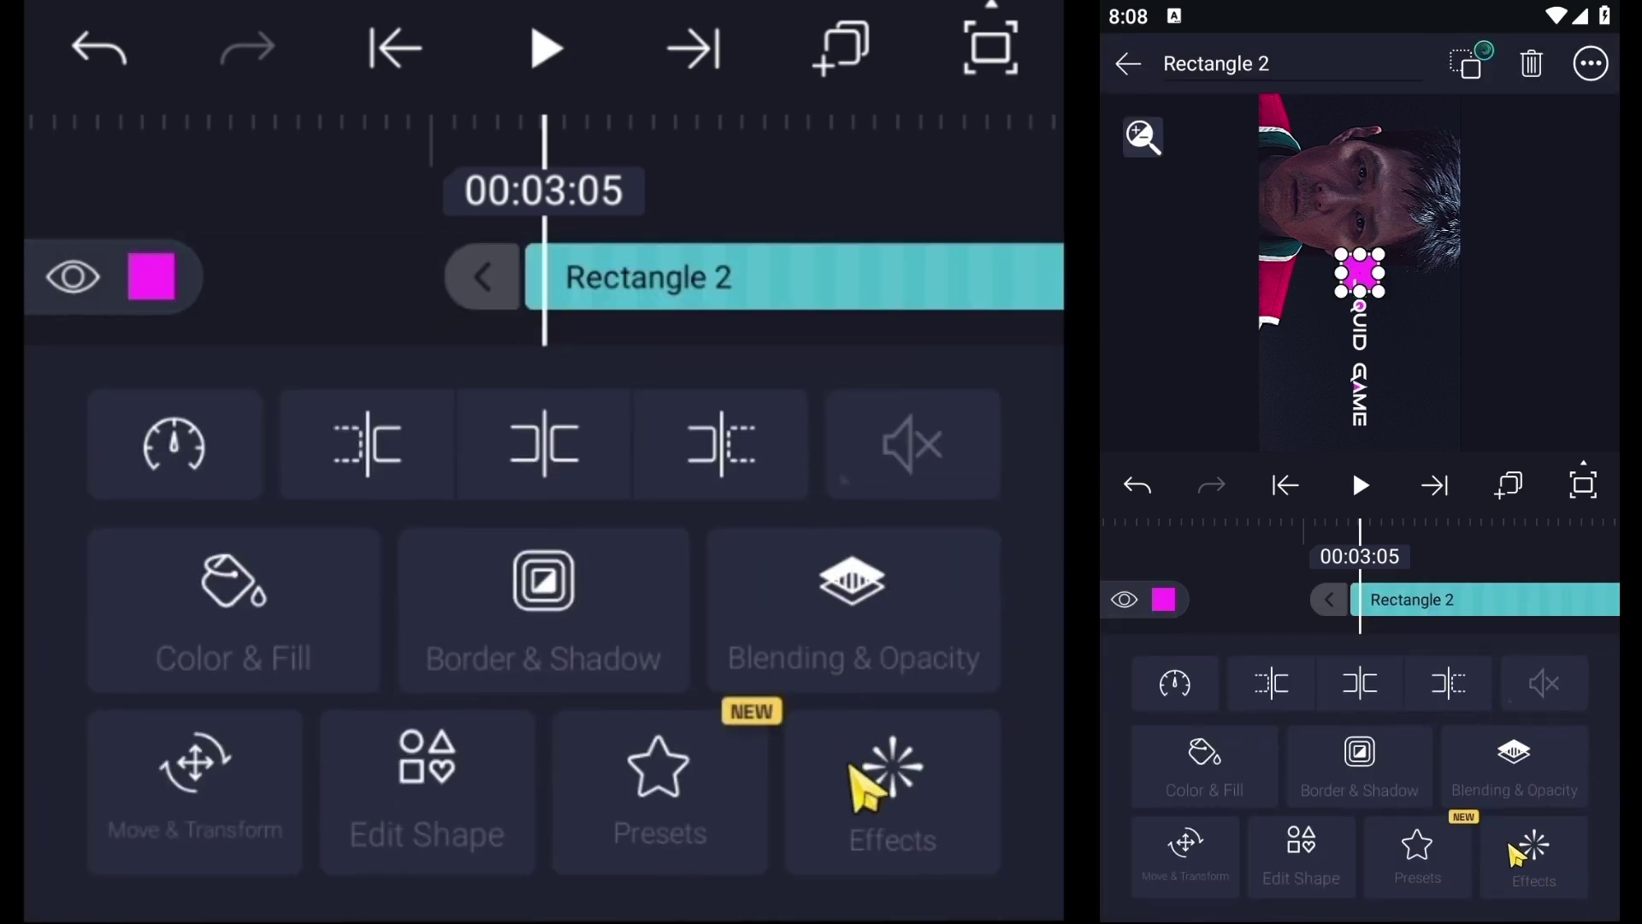
- Move the square over the E of GAME at X 540, Y 1731.78 and scale it to 46 by 46
{"action": "left_click", "coordinate": [207, 725]}
{"action": "left_click_drag", "start_coordinate": [643, 614], "coordinate": [654, 753]}
{"action": "left_click_drag", "start_coordinate": [539, 523], "coordinate": [552, 855]}
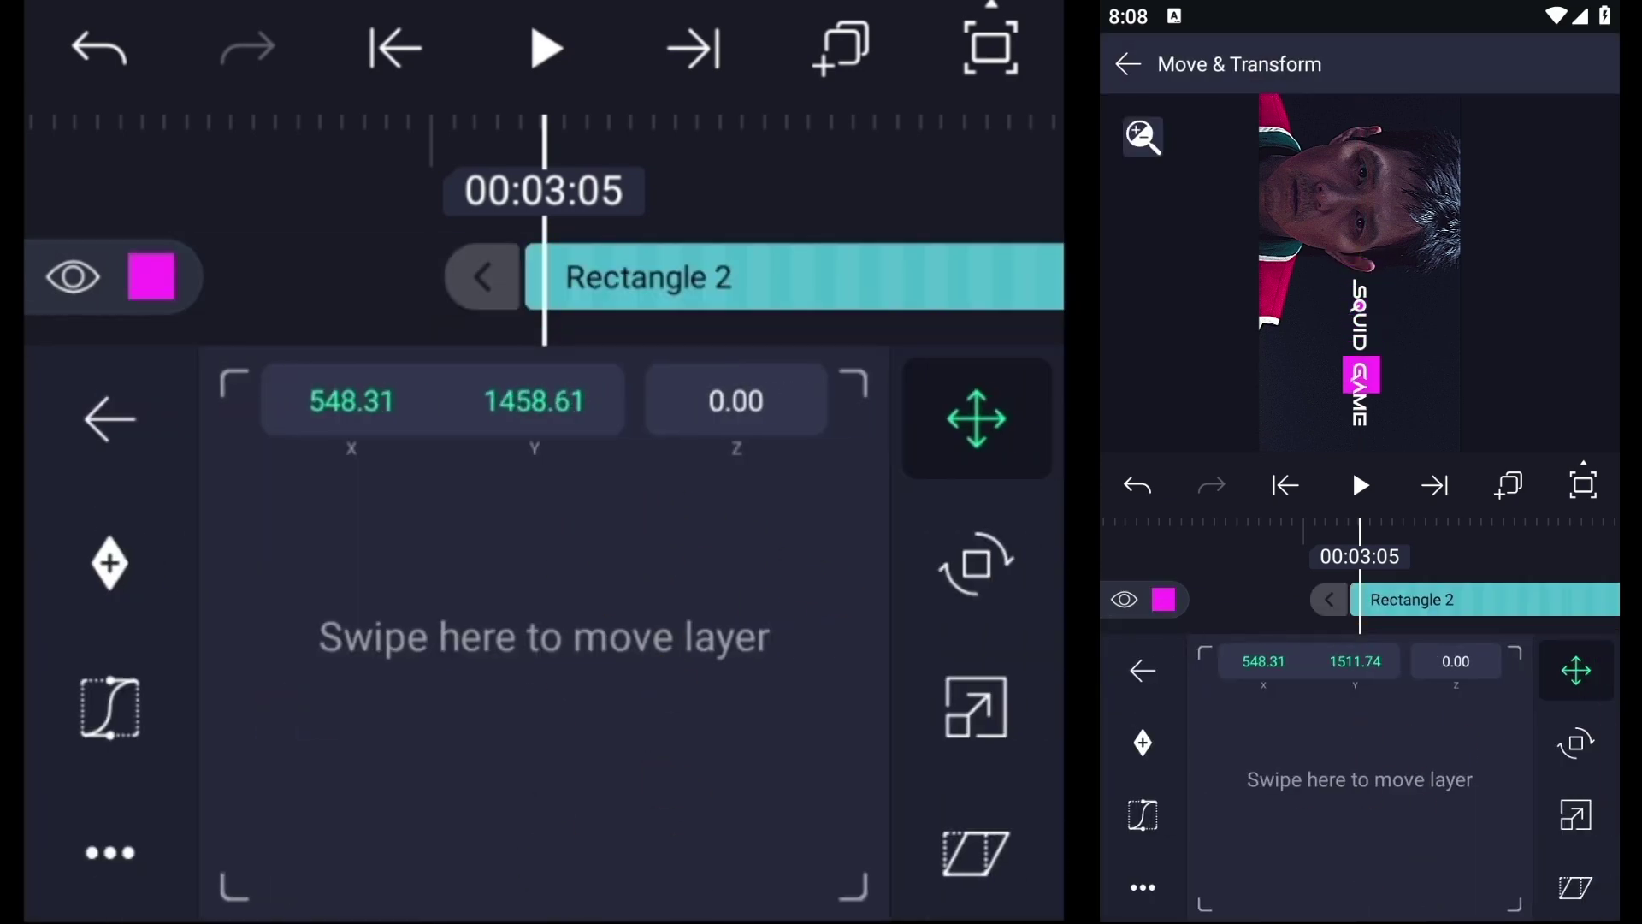
{"action": "left_click_drag", "start_coordinate": [565, 498], "coordinate": [571, 675]}
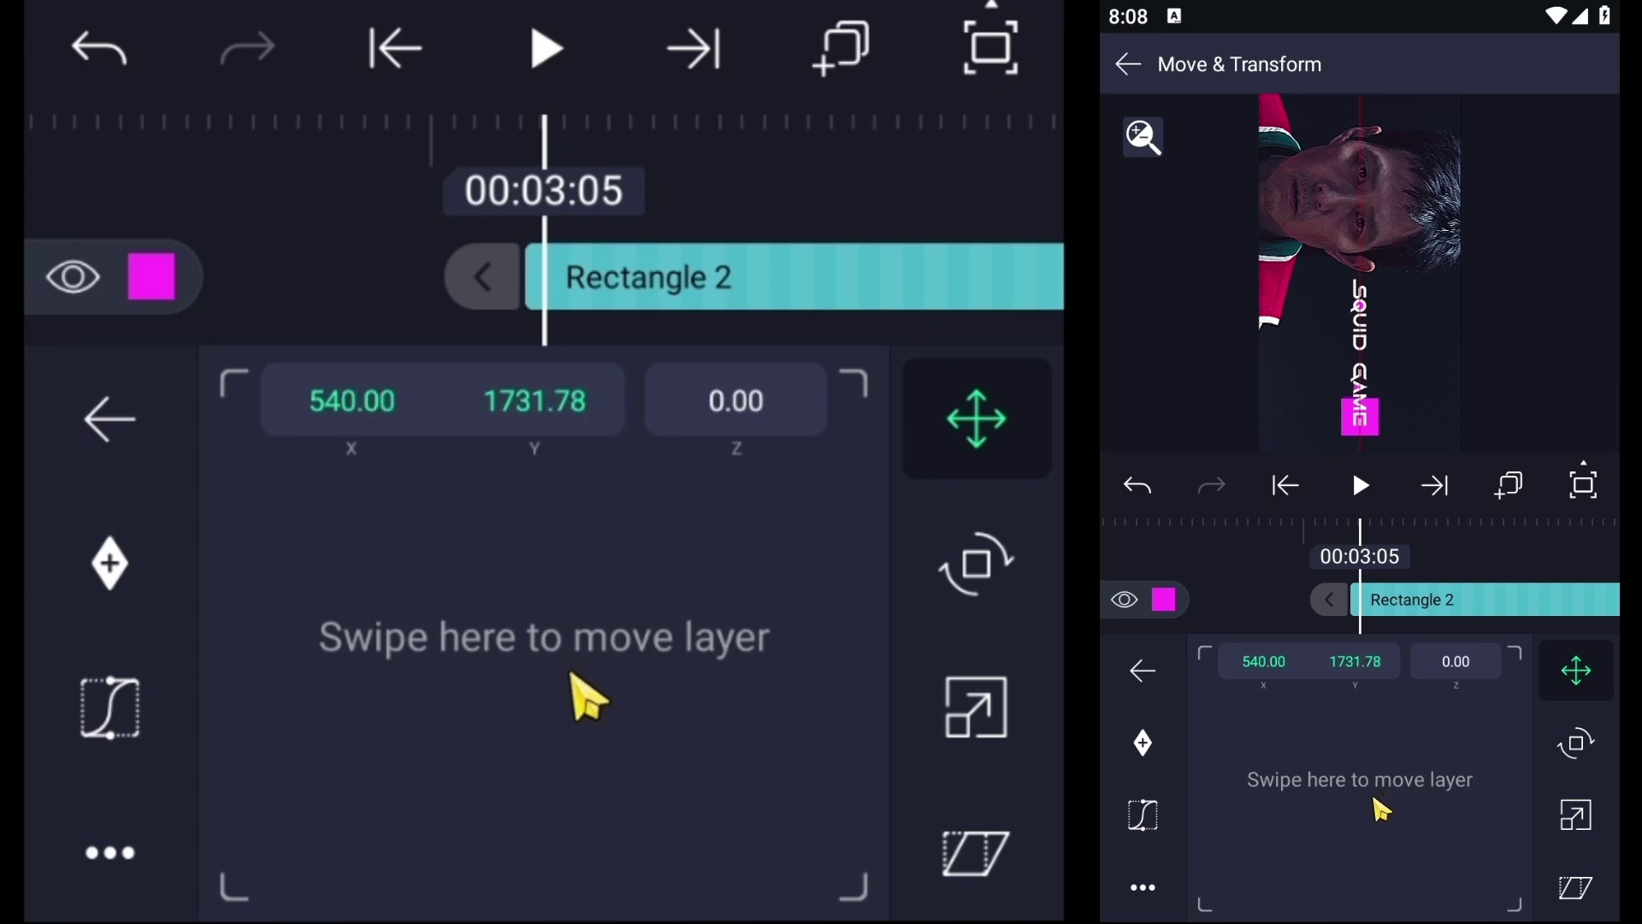
{"action": "left_click", "coordinate": [989, 712]}
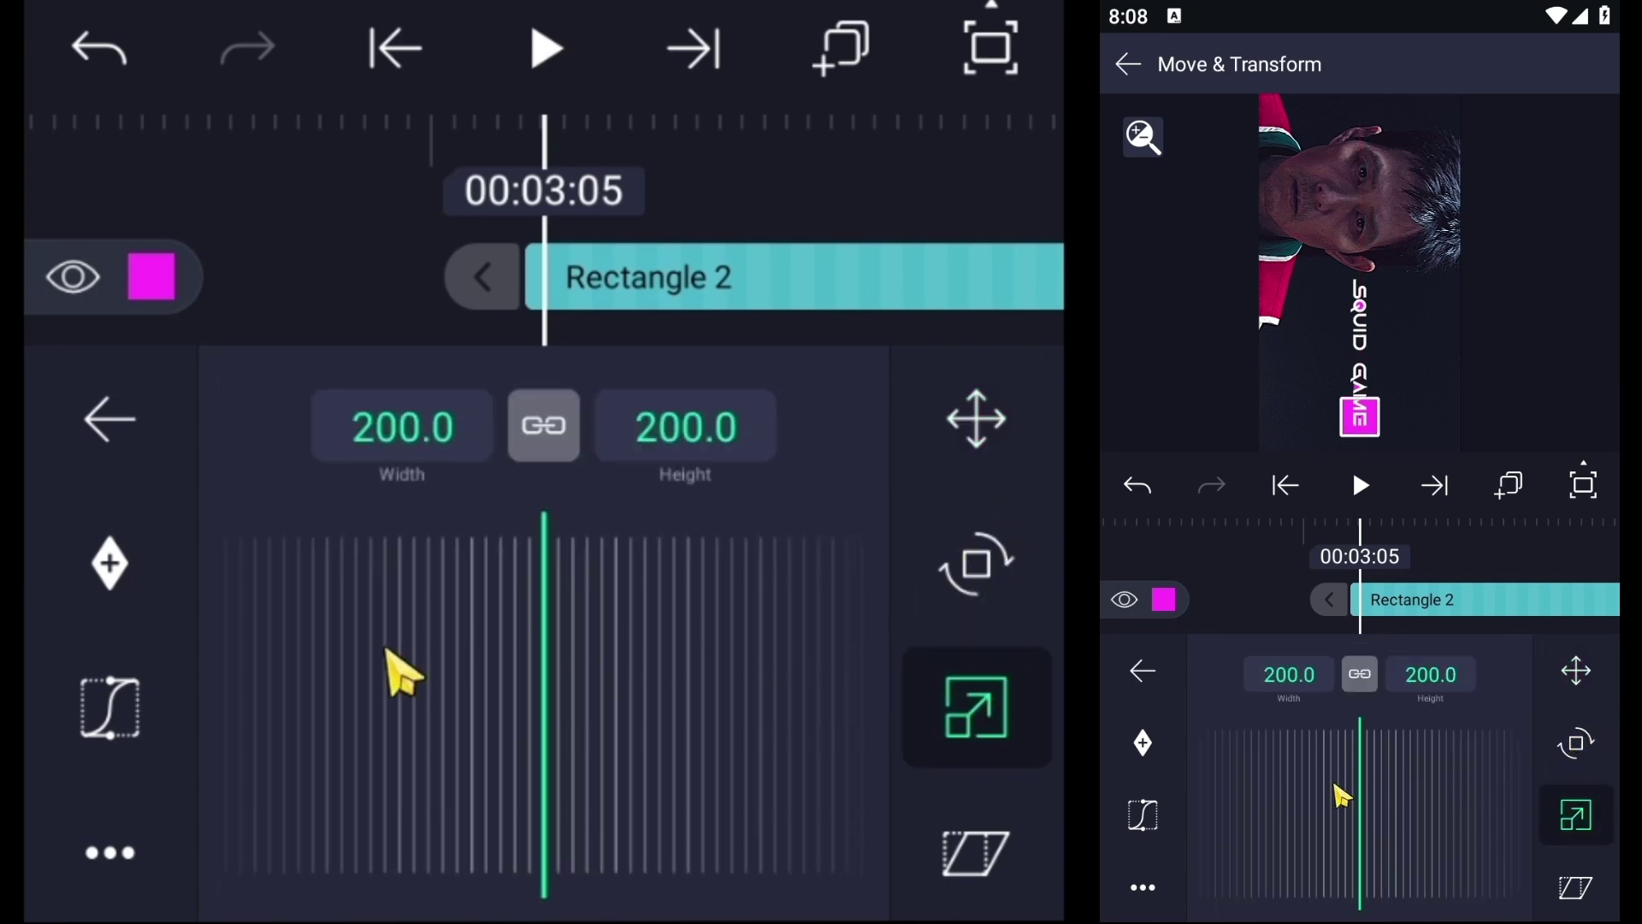
{"action": "left_click_drag", "start_coordinate": [384, 649], "coordinate": [774, 556]}
- Fine-tune the square's scale and reposition it in the E of GAME at X 540, Y 1745
{"action": "left_click", "coordinate": [975, 419]}
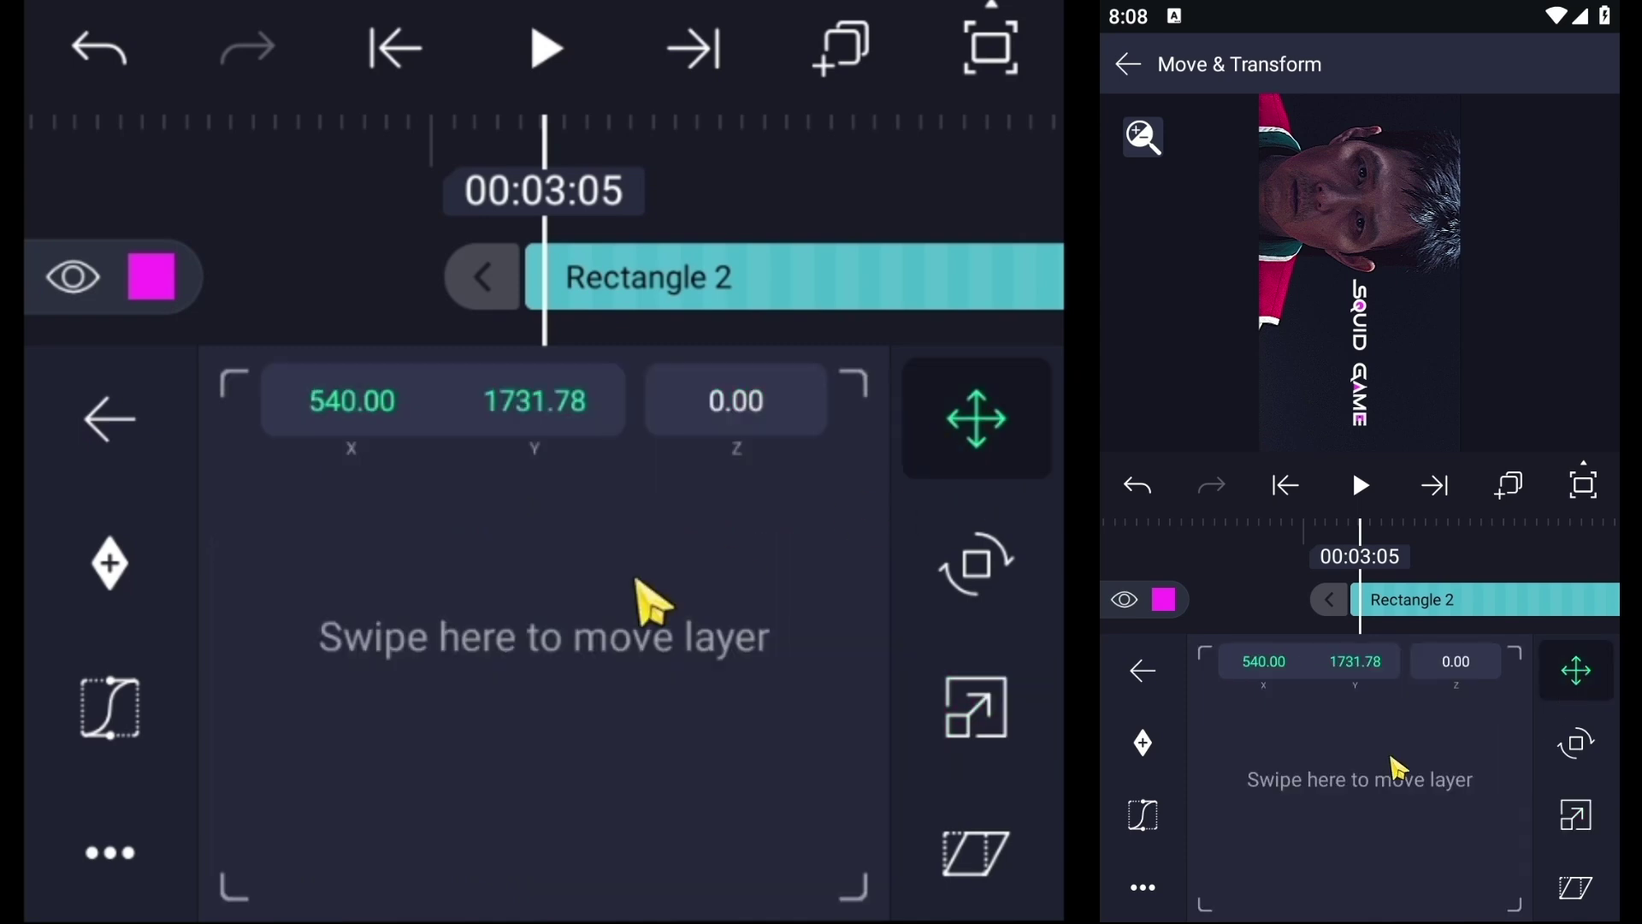
{"action": "left_click_drag", "start_coordinate": [641, 598], "coordinate": [617, 675]}
{"action": "left_click", "coordinate": [962, 693]}
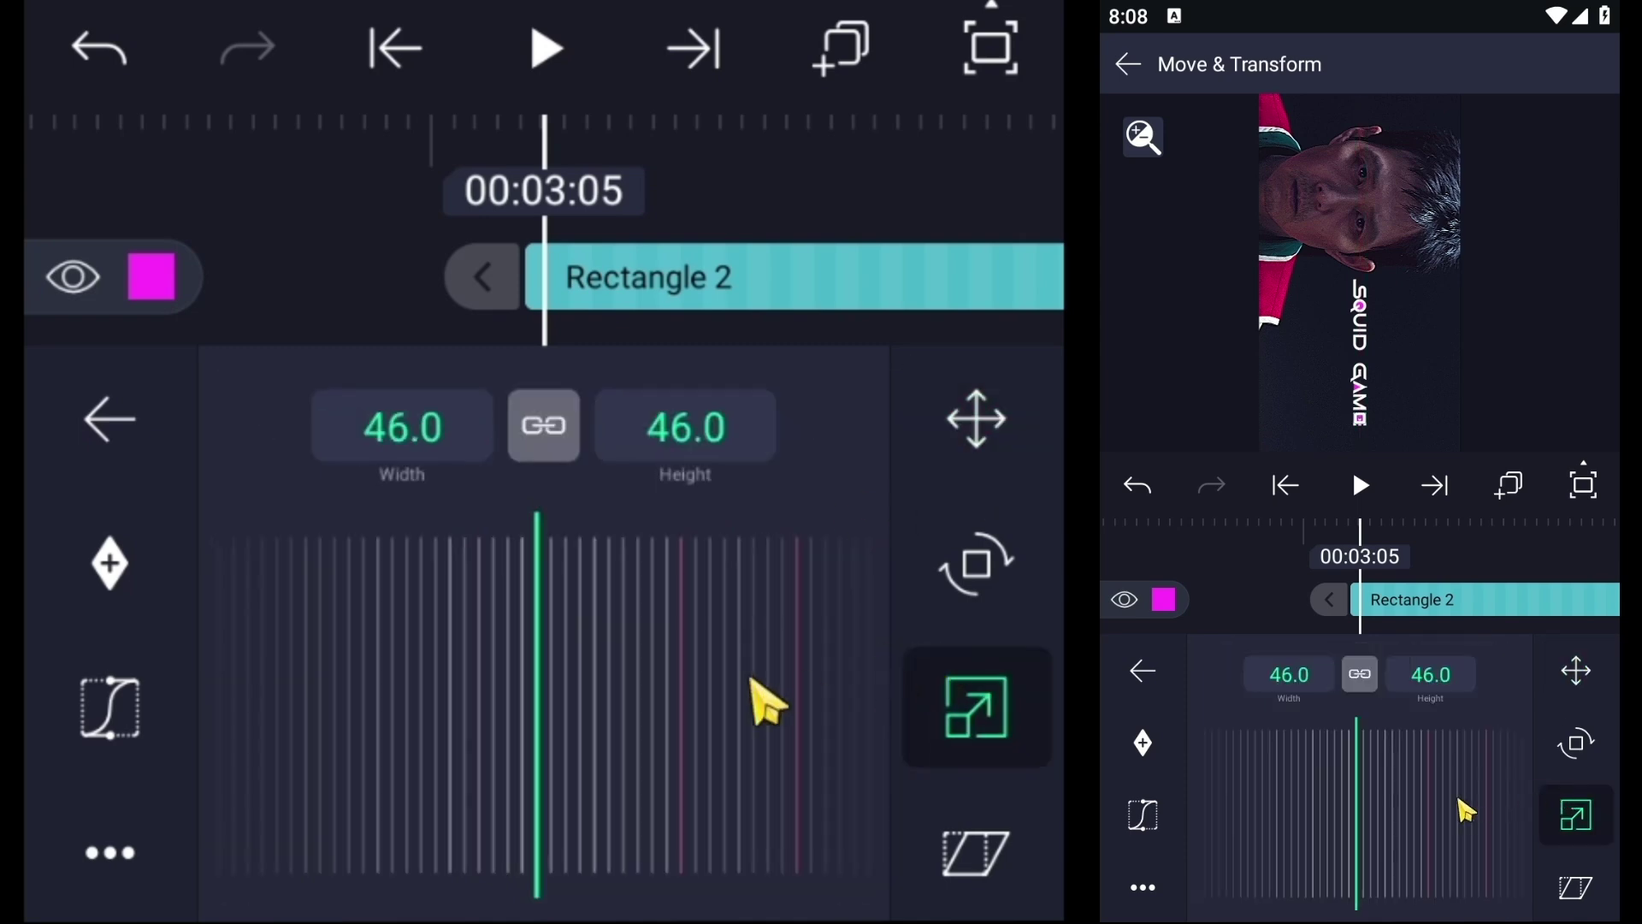
{"action": "left_click_drag", "start_coordinate": [752, 696], "coordinate": [774, 612]}
{"action": "left_click", "coordinate": [976, 419]}
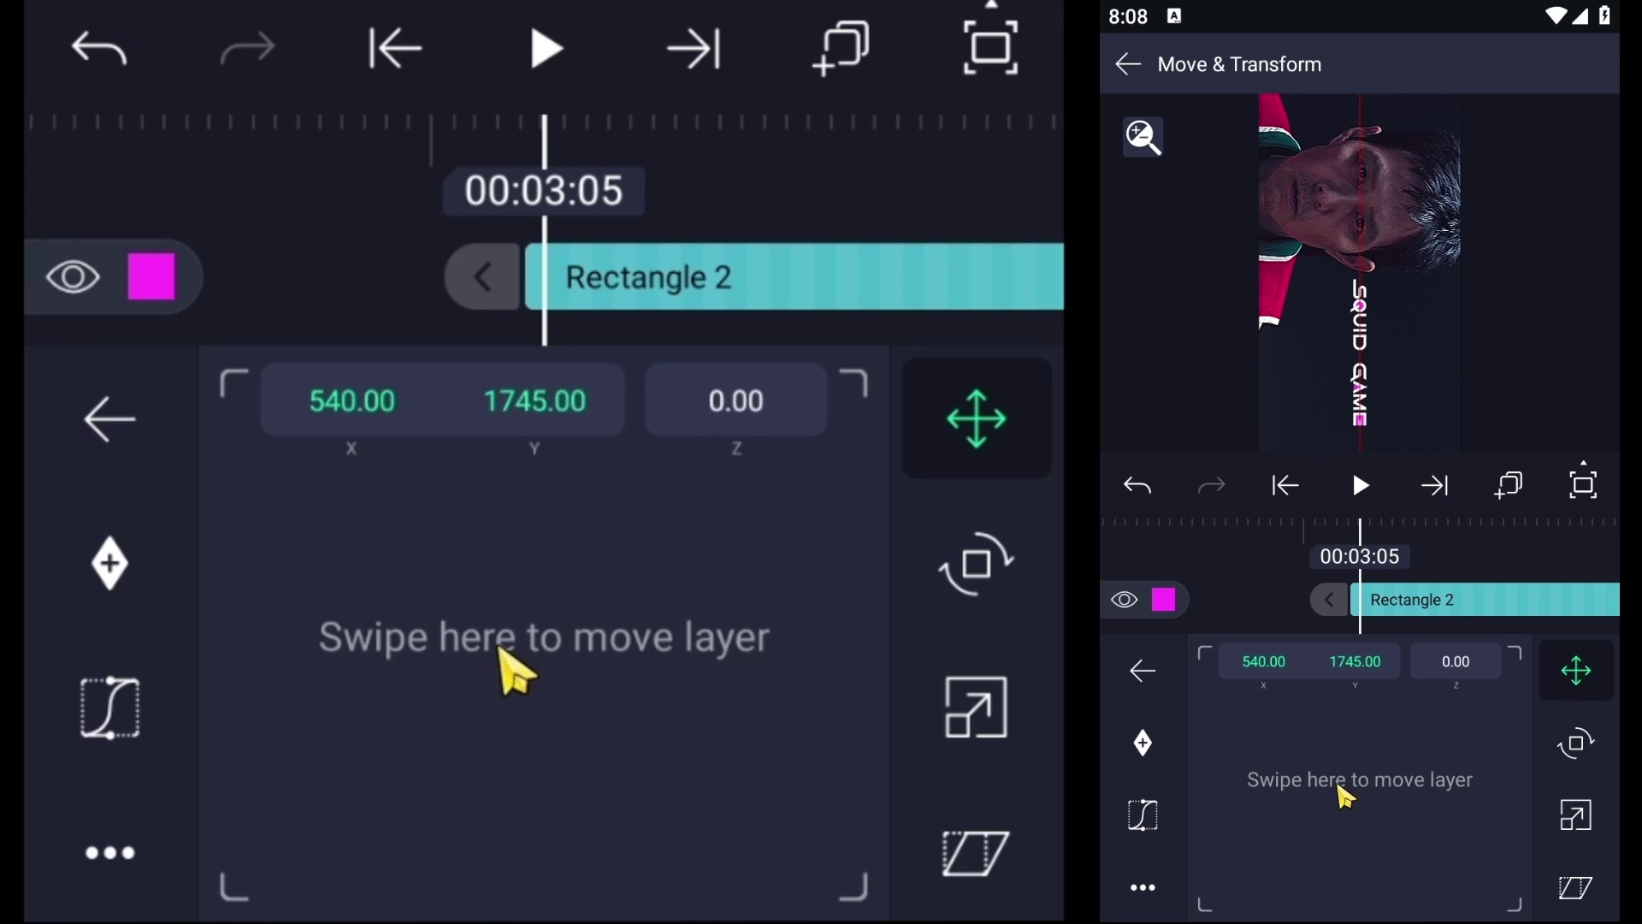
{"action": "left_click", "coordinate": [385, 274]}
{"action": "left_click", "coordinate": [385, 274]}
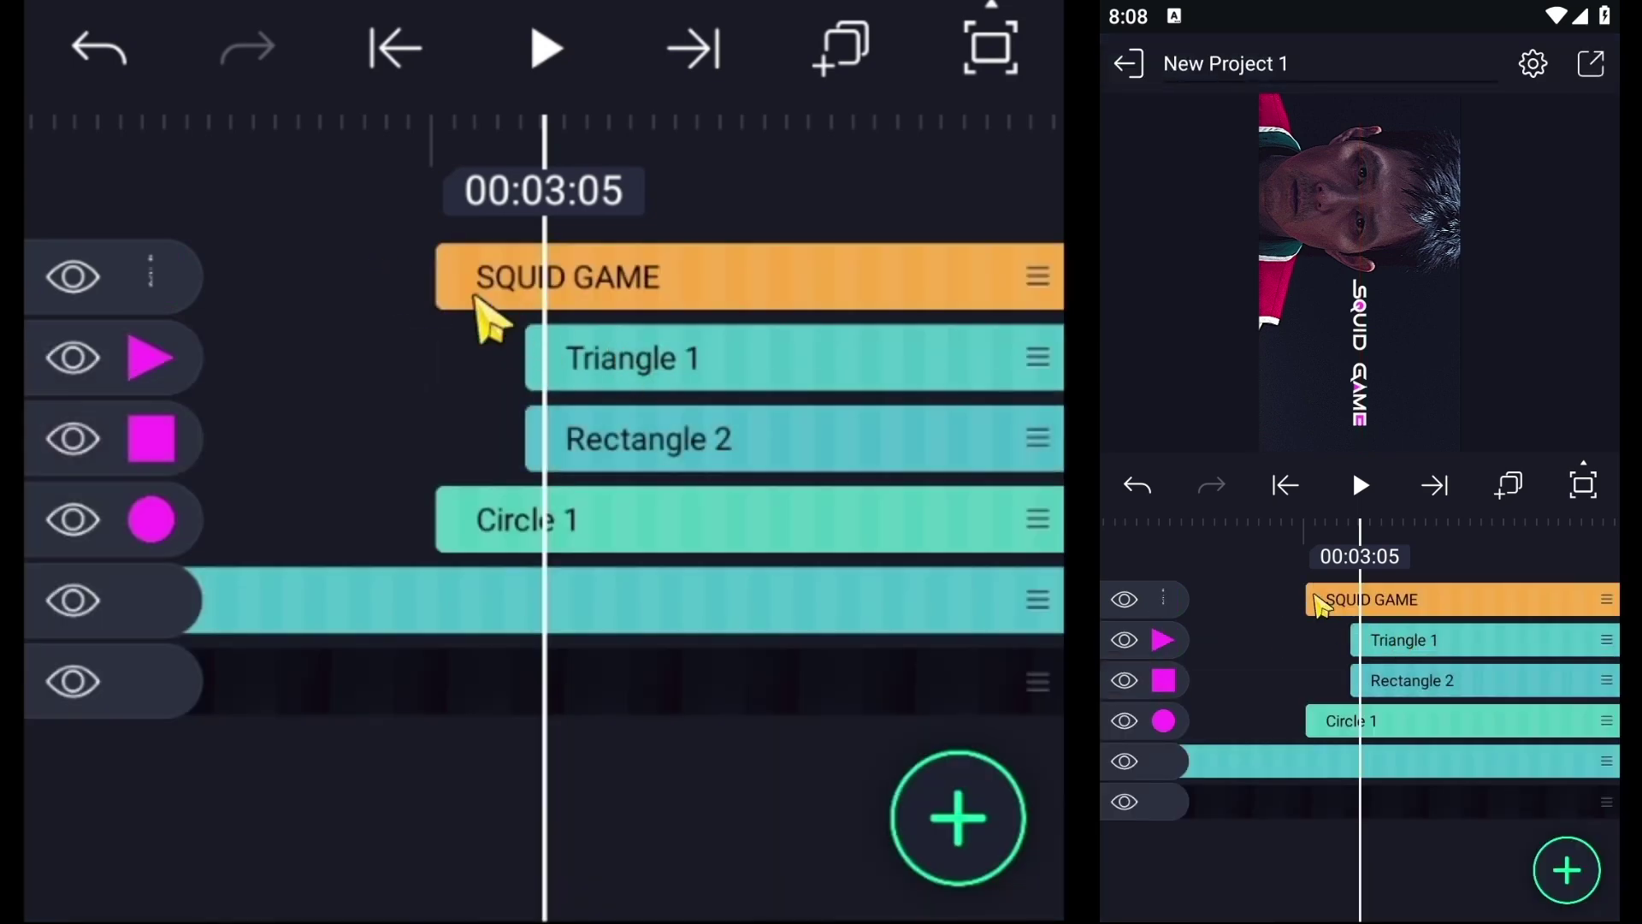
- Extend the starts of the triangle and square layers together back to 00:03:00
{"action": "left_click", "coordinate": [521, 268]}
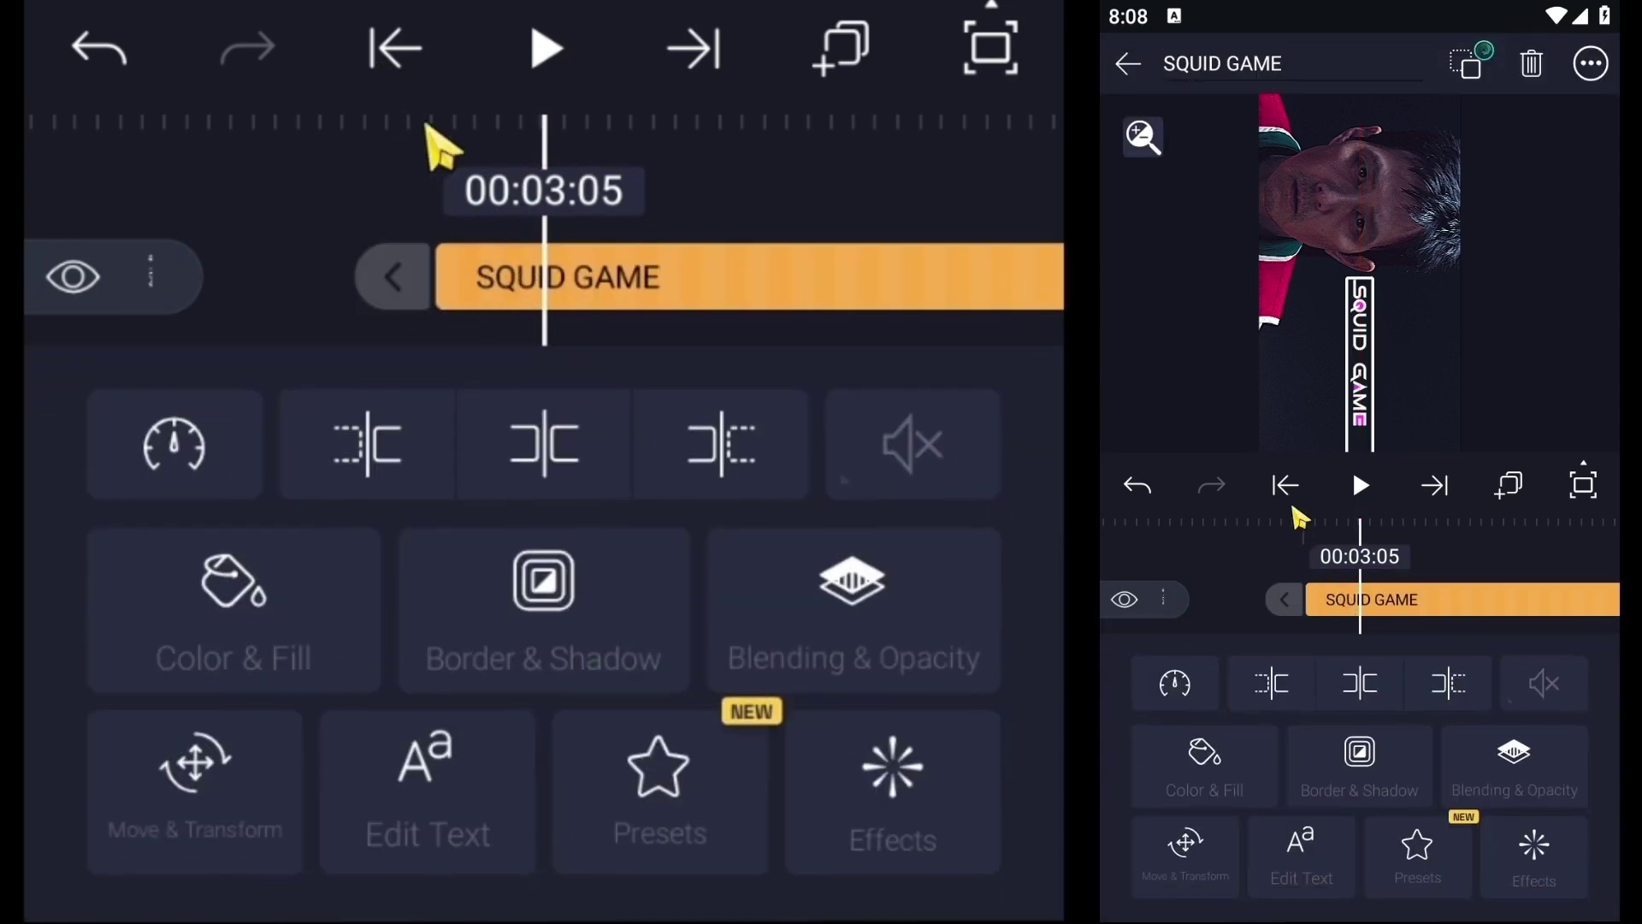
{"action": "left_click", "coordinate": [374, 289]}
{"action": "left_click", "coordinate": [704, 353]}
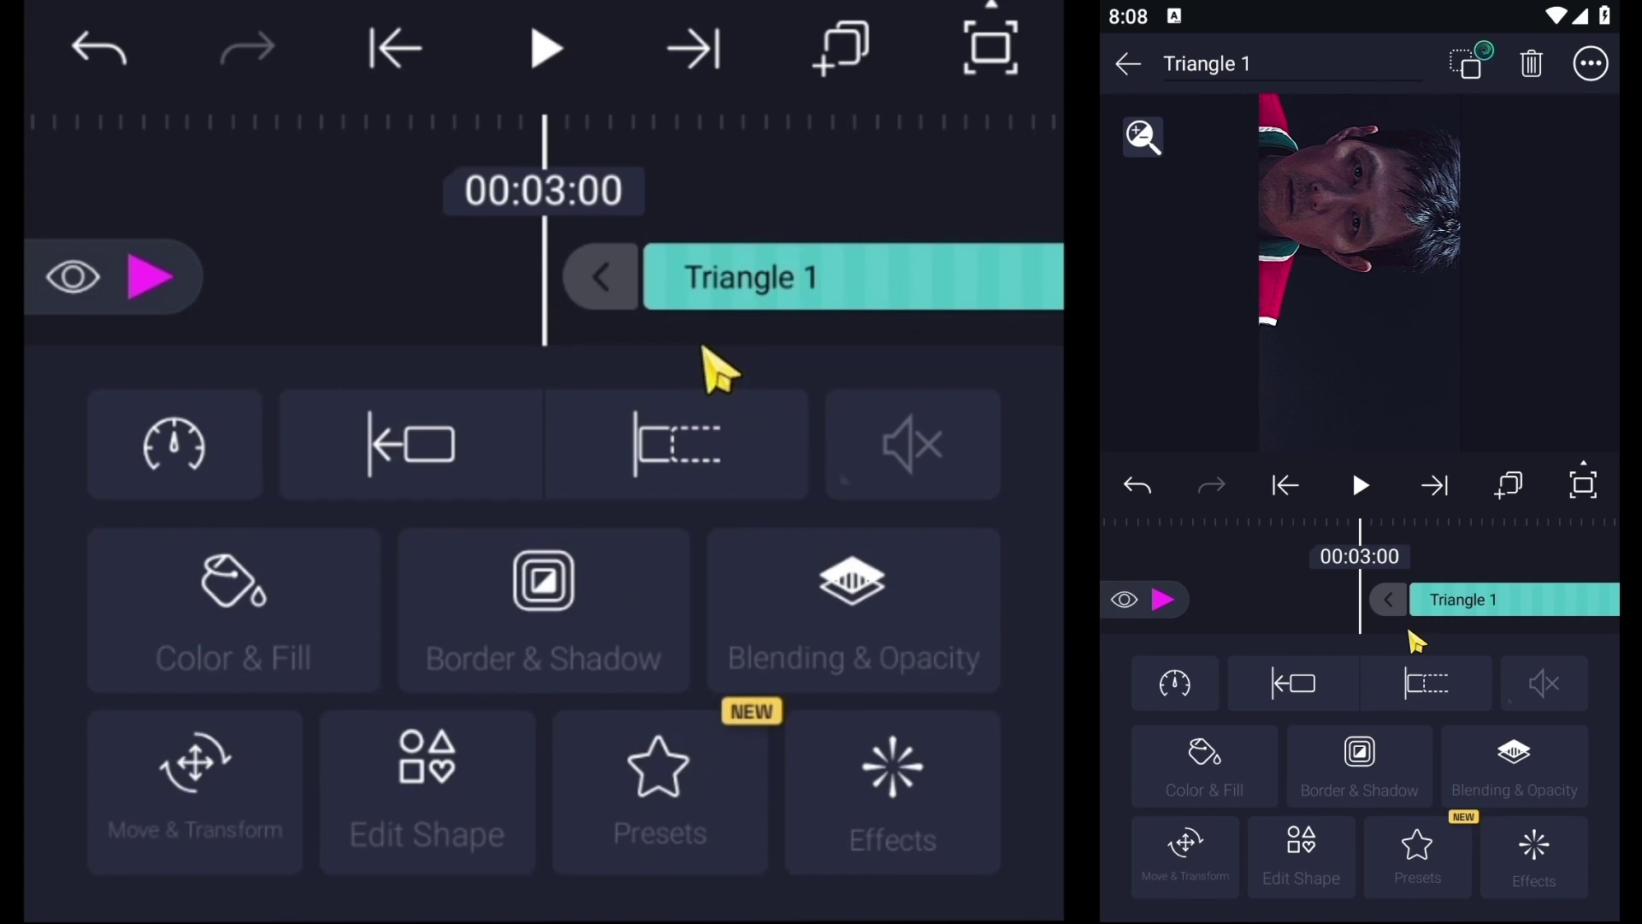
{"action": "left_click", "coordinate": [354, 311]}
{"action": "left_click", "coordinate": [180, 352]}
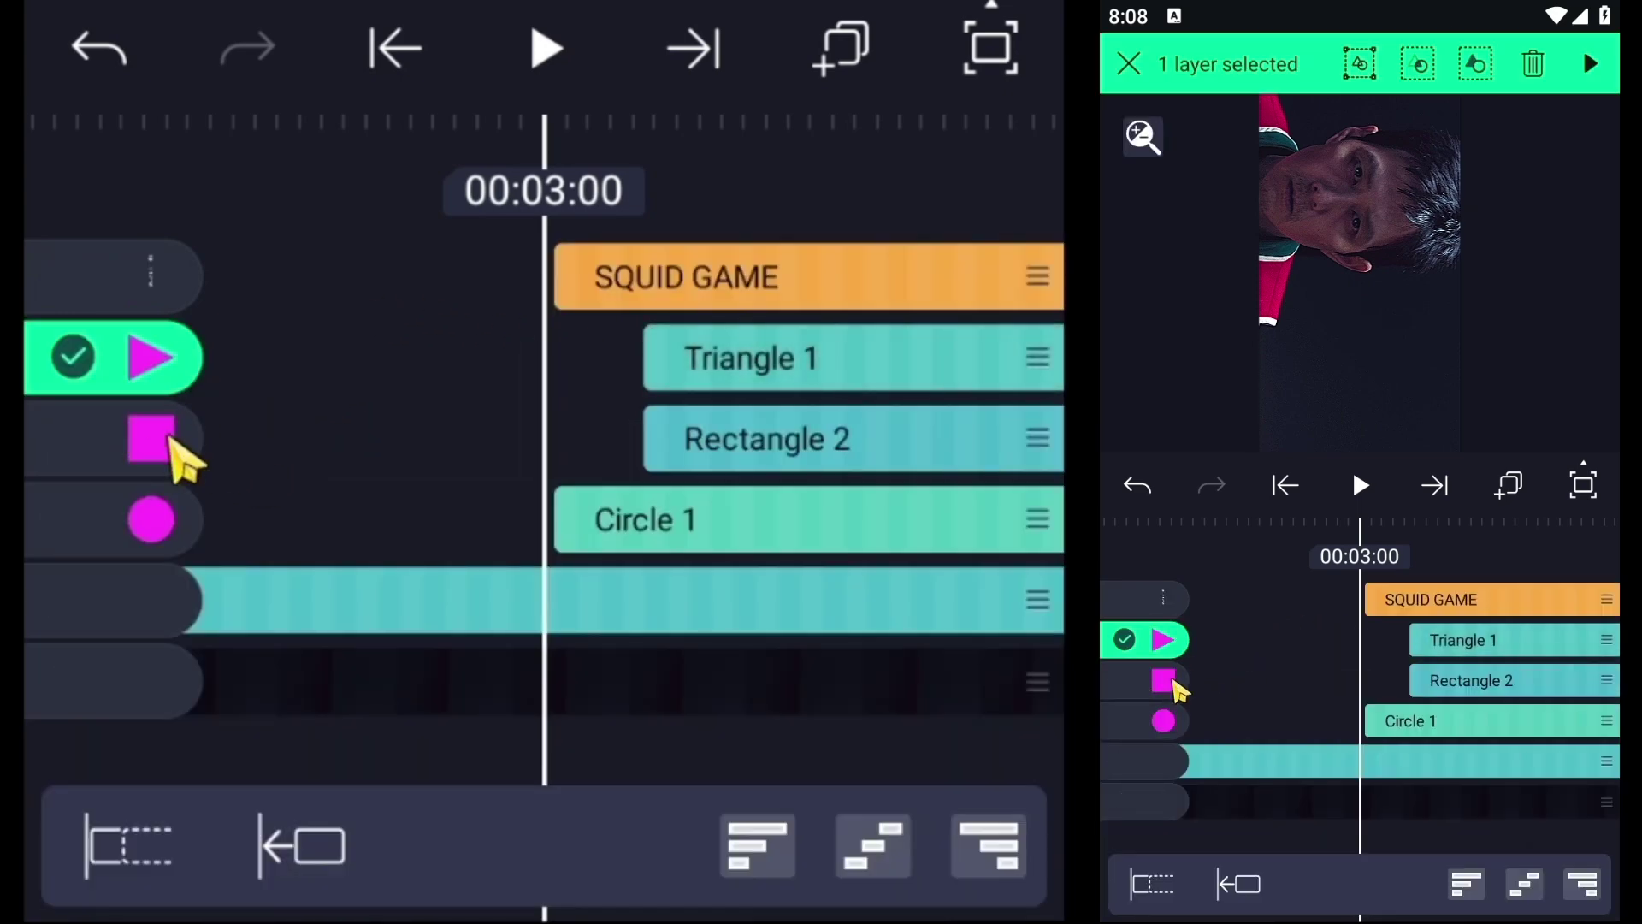
{"action": "left_click", "coordinate": [165, 436]}
{"action": "left_click", "coordinate": [90, 860]}
{"action": "left_click", "coordinate": [432, 440]}
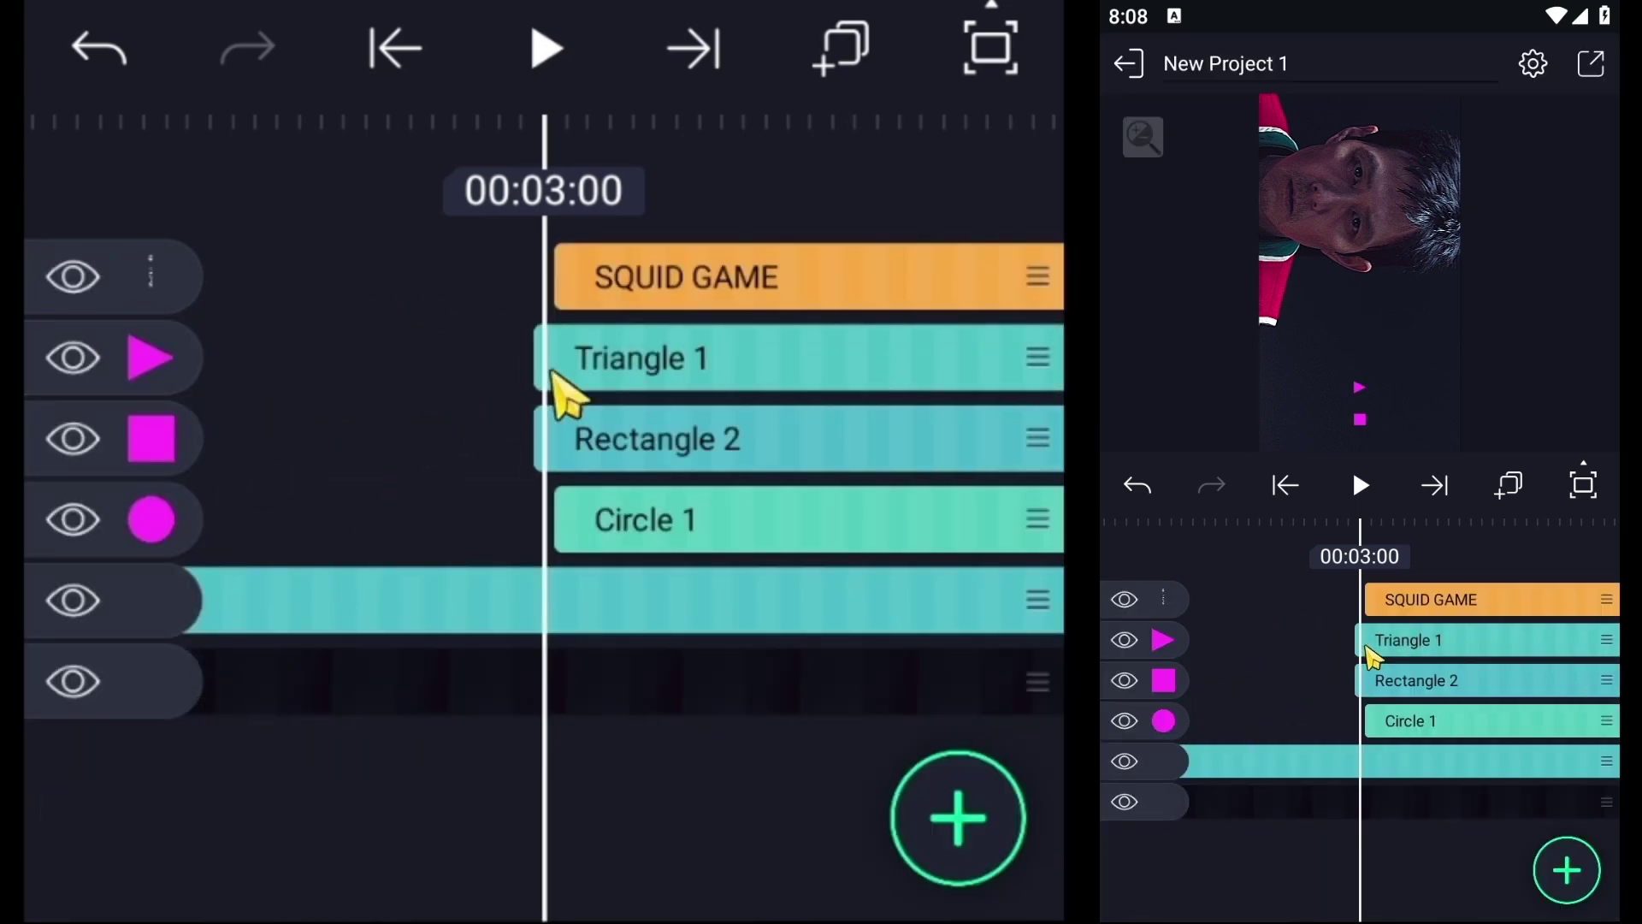
- Trim the starts of the triangle and square layers to 00:03:01, in line with the start of the SQUID GAME layer
{"action": "left_click", "coordinate": [556, 372]}
{"action": "mouse_move", "coordinate": [499, 295]}
{"action": "left_mouse_down"}
{"action": "mouse_move", "coordinate": [521, 290]}
{"action": "mouse_move", "coordinate": [505, 301]}
{"action": "left_mouse_up"}
{"action": "left_click", "coordinate": [419, 340]}
{"action": "left_click", "coordinate": [609, 447]}
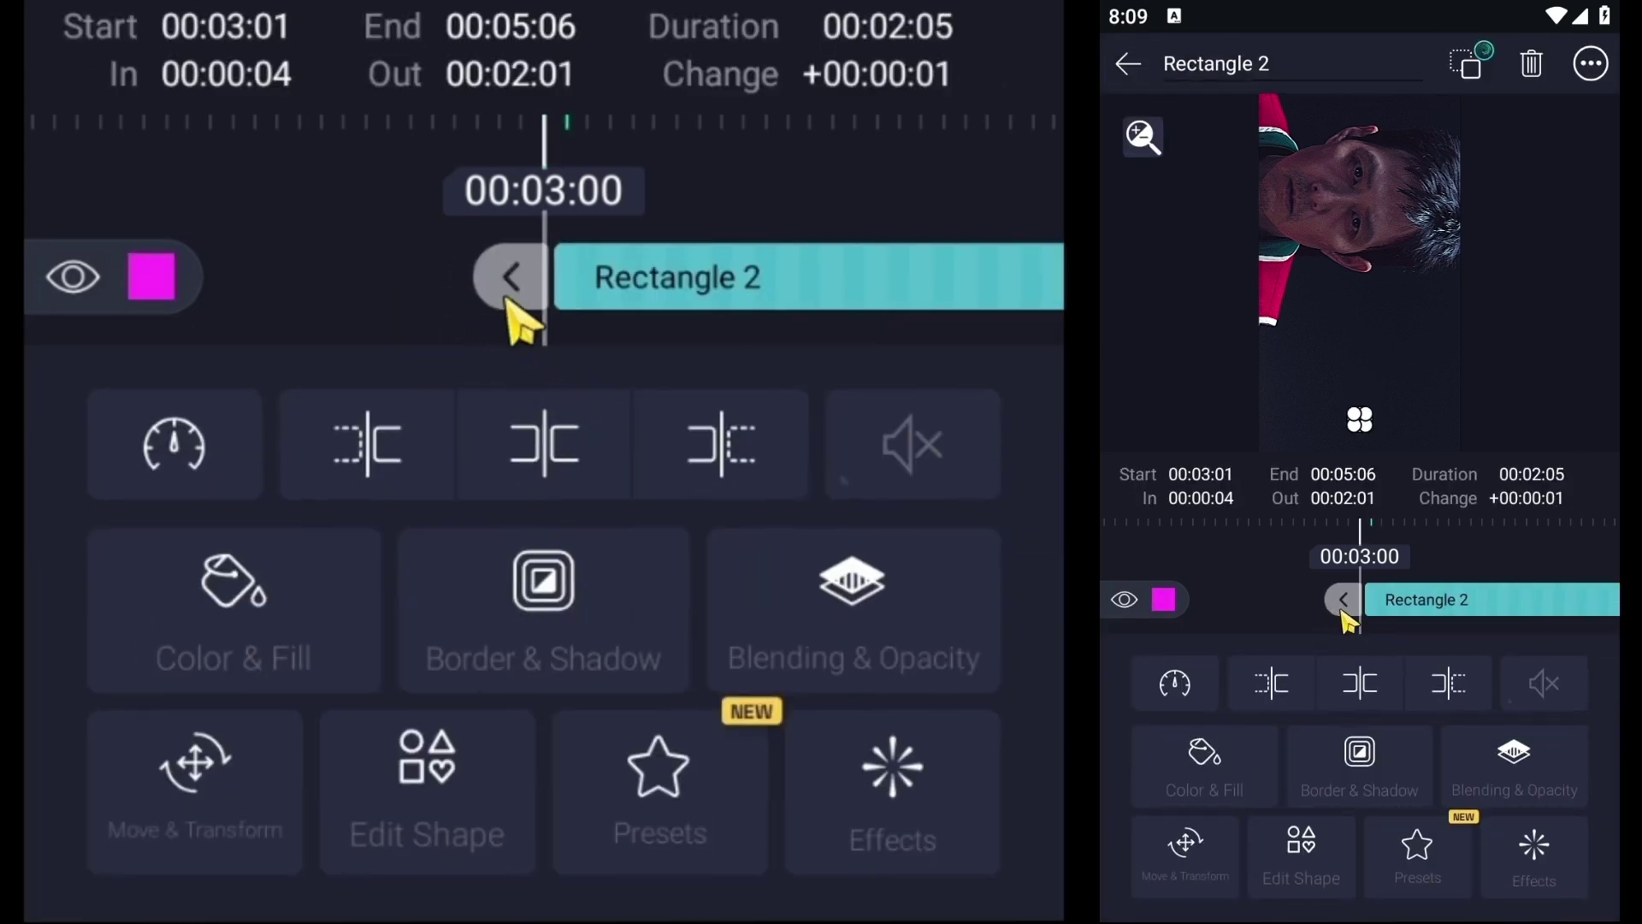
{"action": "left_click", "coordinate": [440, 300]}
- Extend the end of the SQUID GAME text layer so it lines up with the ends of the three shape layers
{"action": "left_click_drag", "start_coordinate": [804, 461], "coordinate": [480, 432]}
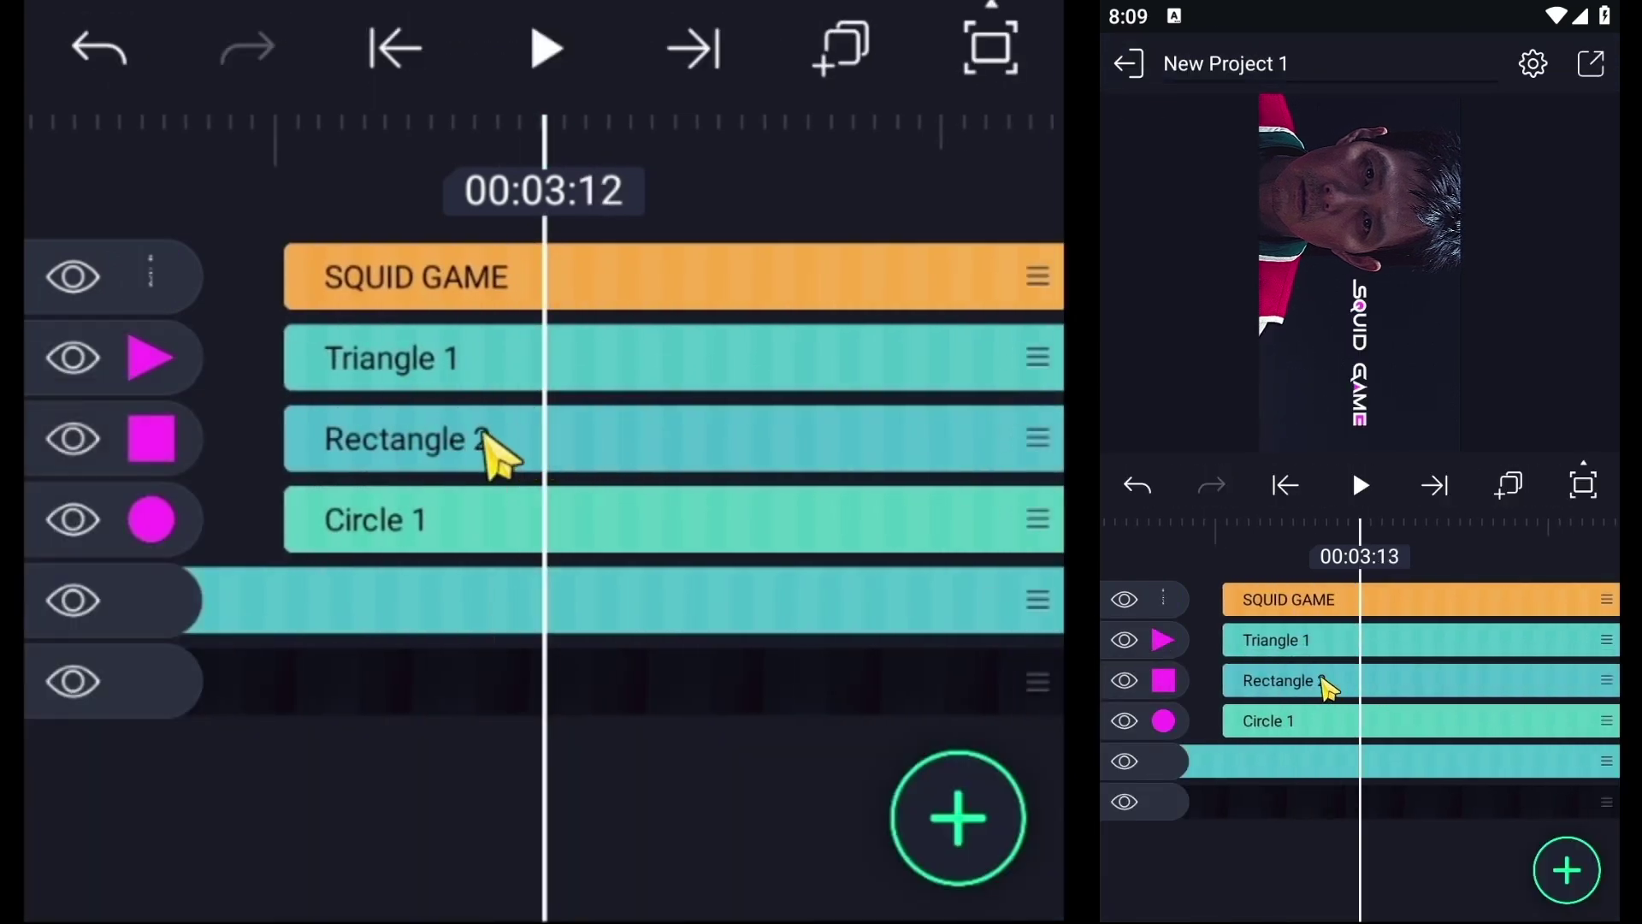
{"action": "left_click_drag", "start_coordinate": [887, 436], "coordinate": [459, 432]}
{"action": "left_click_drag", "start_coordinate": [791, 409], "coordinate": [370, 405]}
{"action": "left_click_drag", "start_coordinate": [684, 424], "coordinate": [252, 428]}
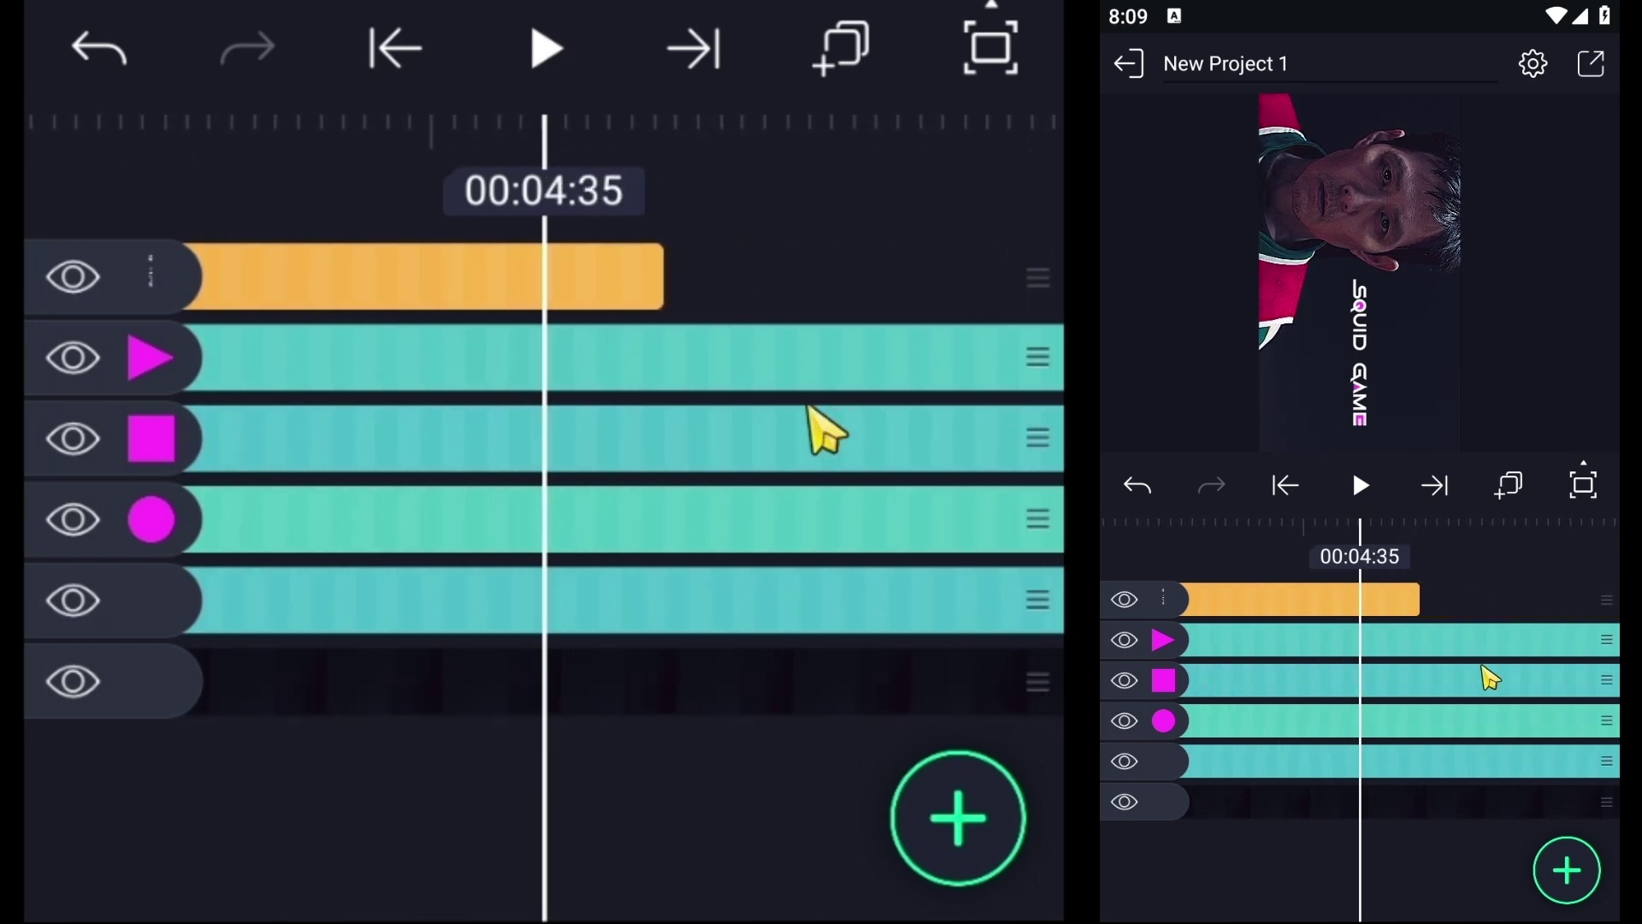
{"action": "left_click_drag", "start_coordinate": [813, 428], "coordinate": [315, 443]}
{"action": "left_click_drag", "start_coordinate": [761, 419], "coordinate": [550, 429]}
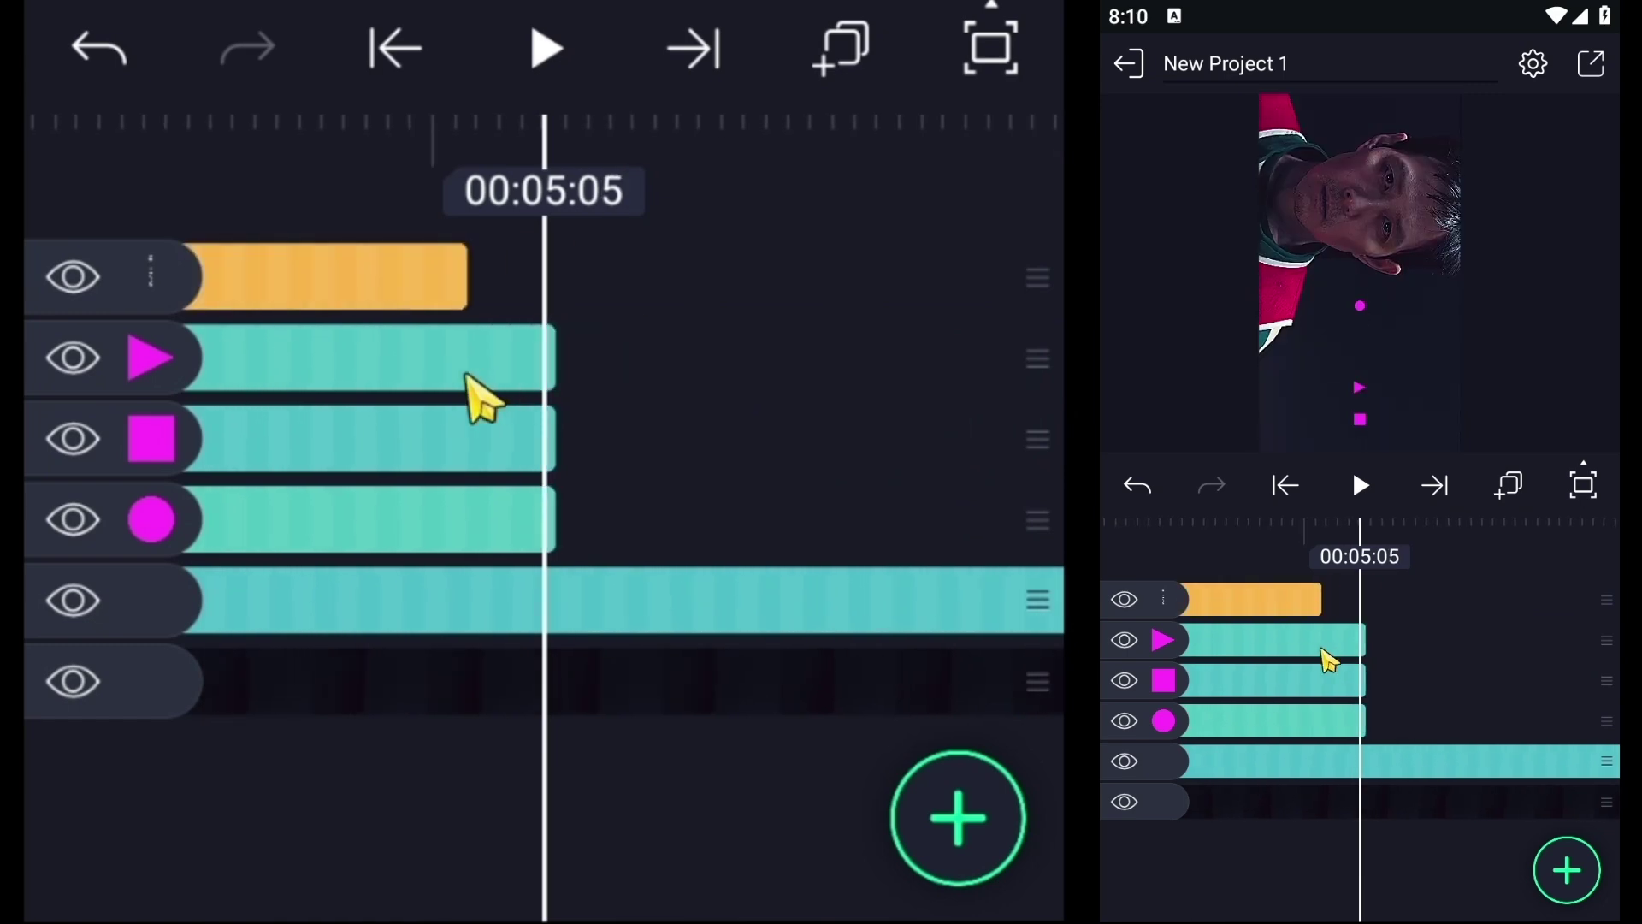
{"action": "left_click", "coordinate": [467, 286]}
{"action": "left_click_drag", "start_coordinate": [522, 275], "coordinate": [620, 289]}
{"action": "left_click", "coordinate": [727, 276]}
{"action": "left_click_drag", "start_coordinate": [734, 379], "coordinate": [719, 346]}
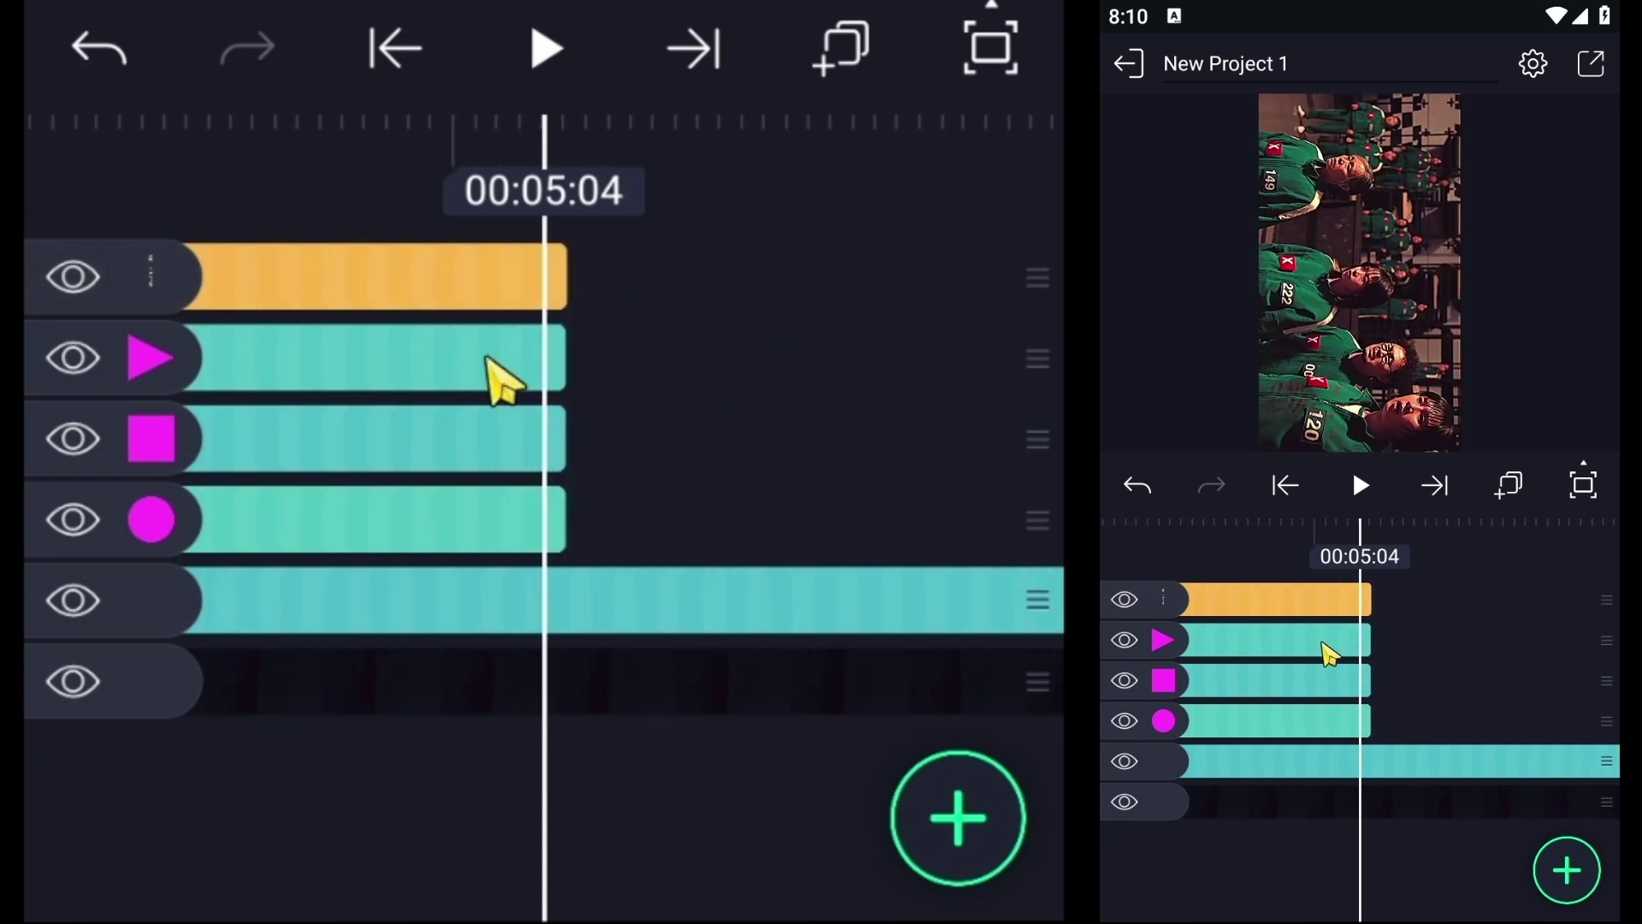
- Play the edit from 00:00:00 to check the decorated SQUID GAME title
{"action": "left_click_drag", "start_coordinate": [487, 356], "coordinate": [843, 377]}
{"action": "left_click_drag", "start_coordinate": [385, 402], "coordinate": [800, 417]}
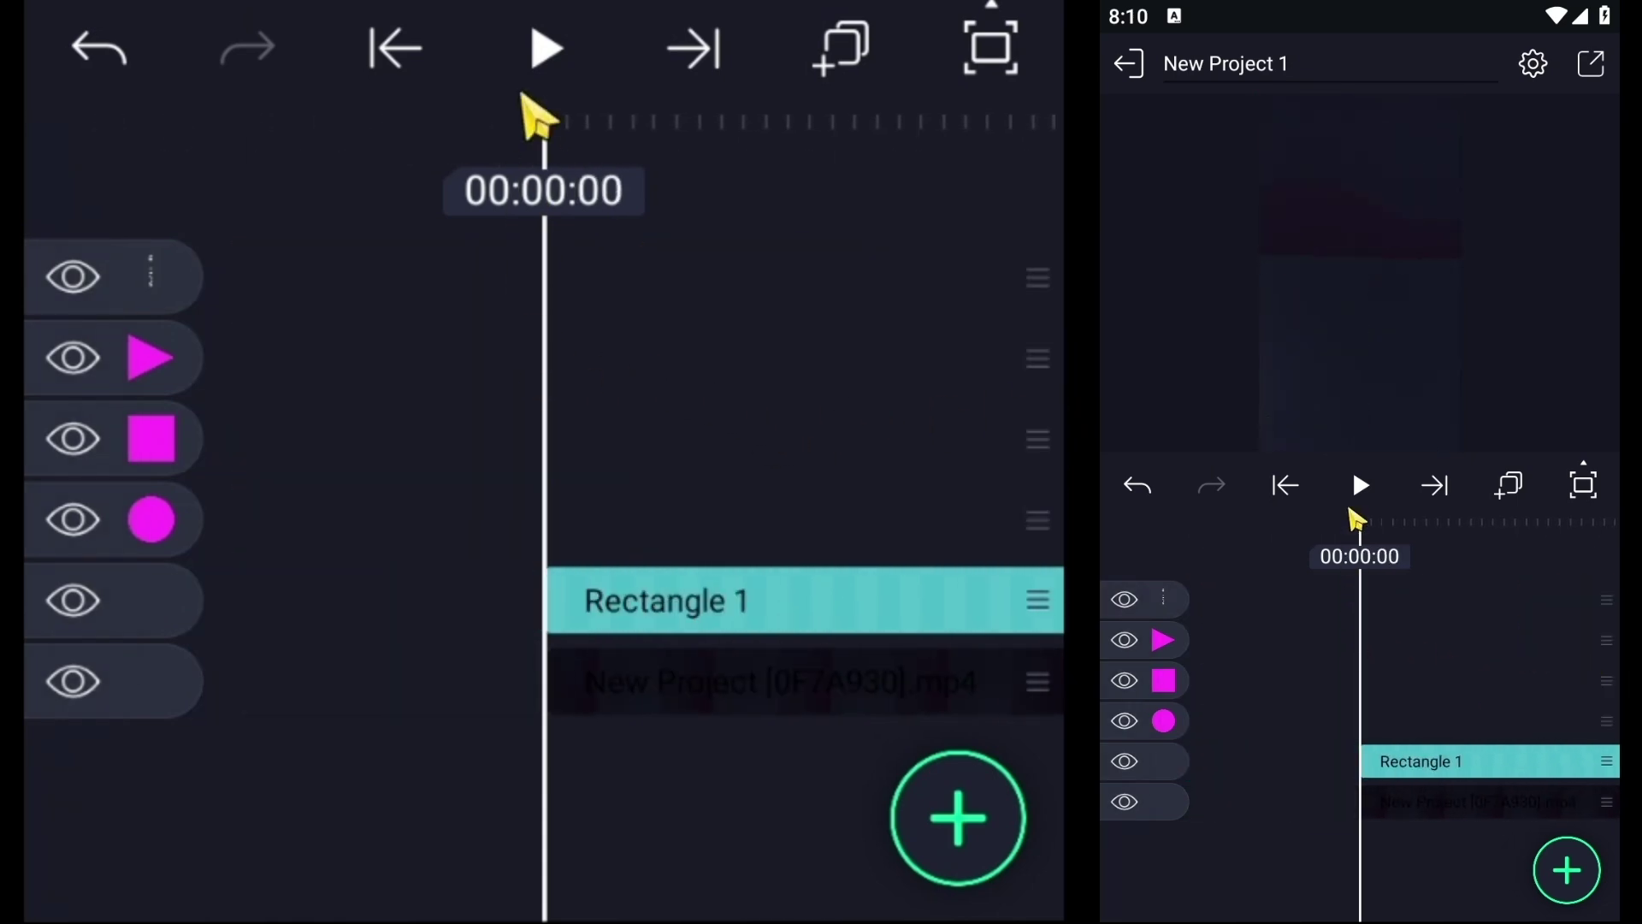
{"action": "left_click", "coordinate": [537, 51]}
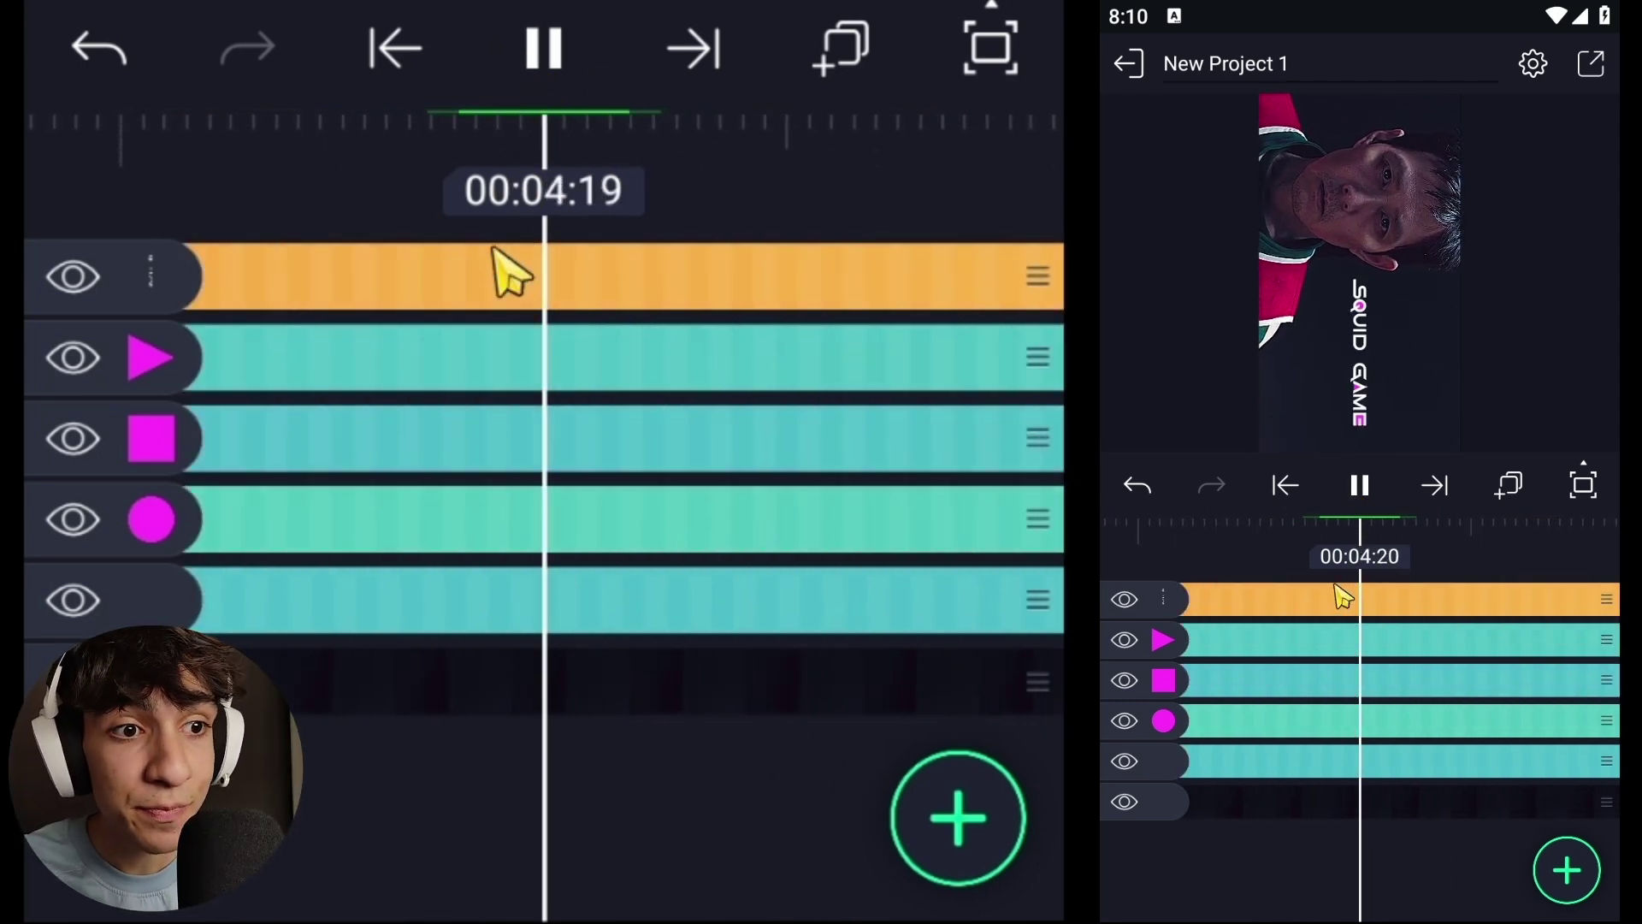
{"action": "left_click_drag", "start_coordinate": [479, 256], "coordinate": [665, 267]}
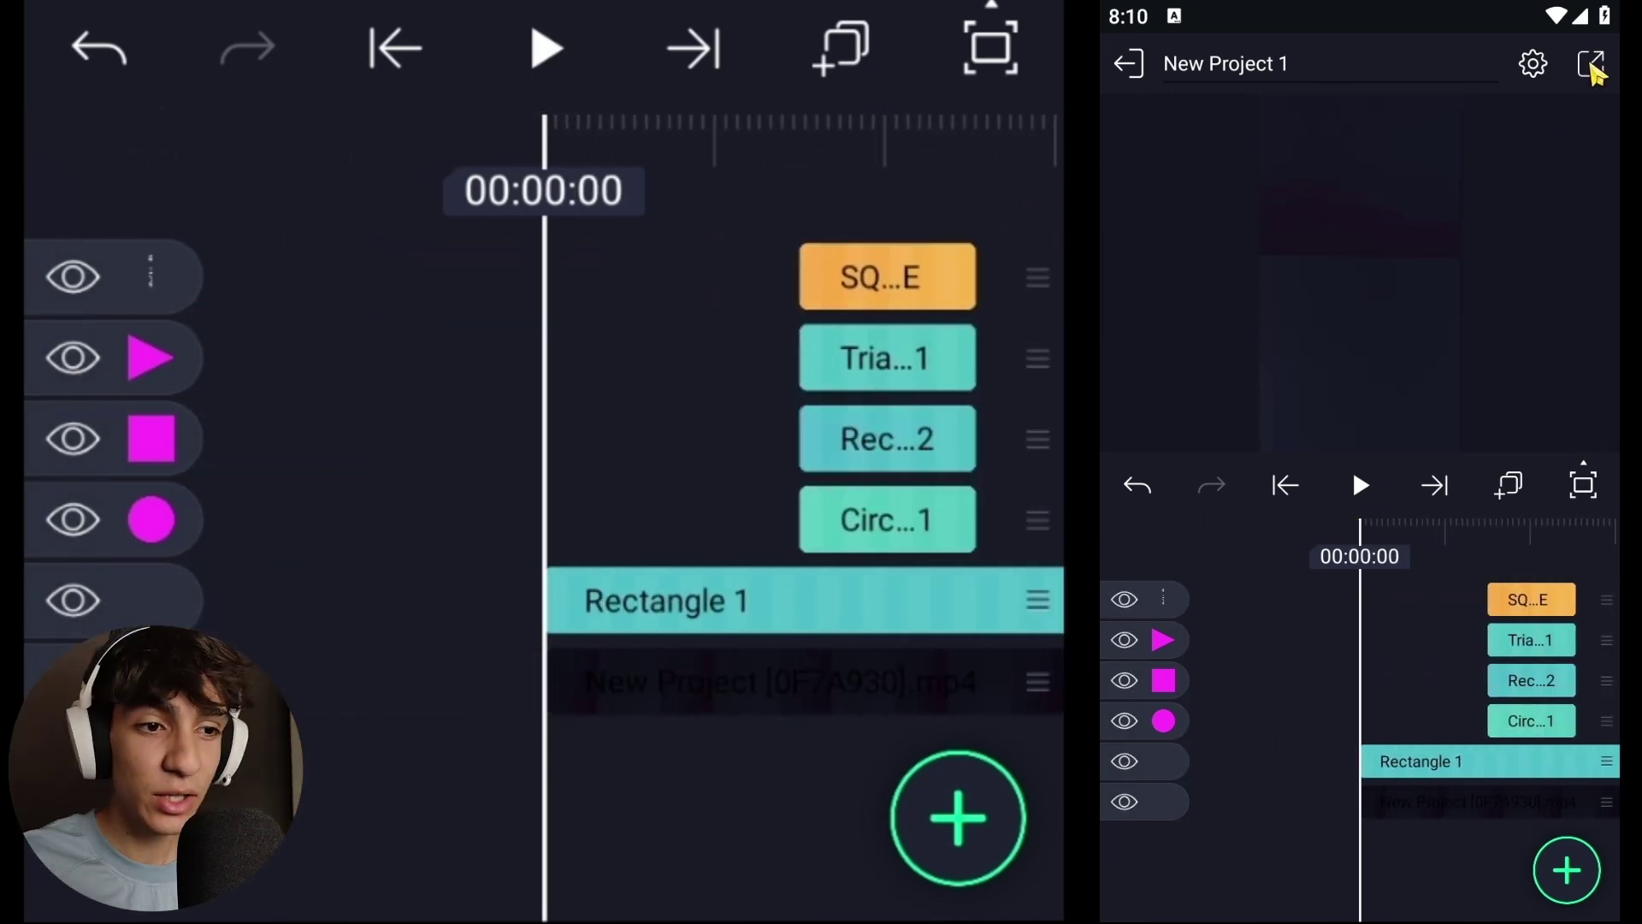
- Export the project as a 1080p (FHD) 60 fps MP4 video
{"action": "left_click", "coordinate": [1590, 67]}
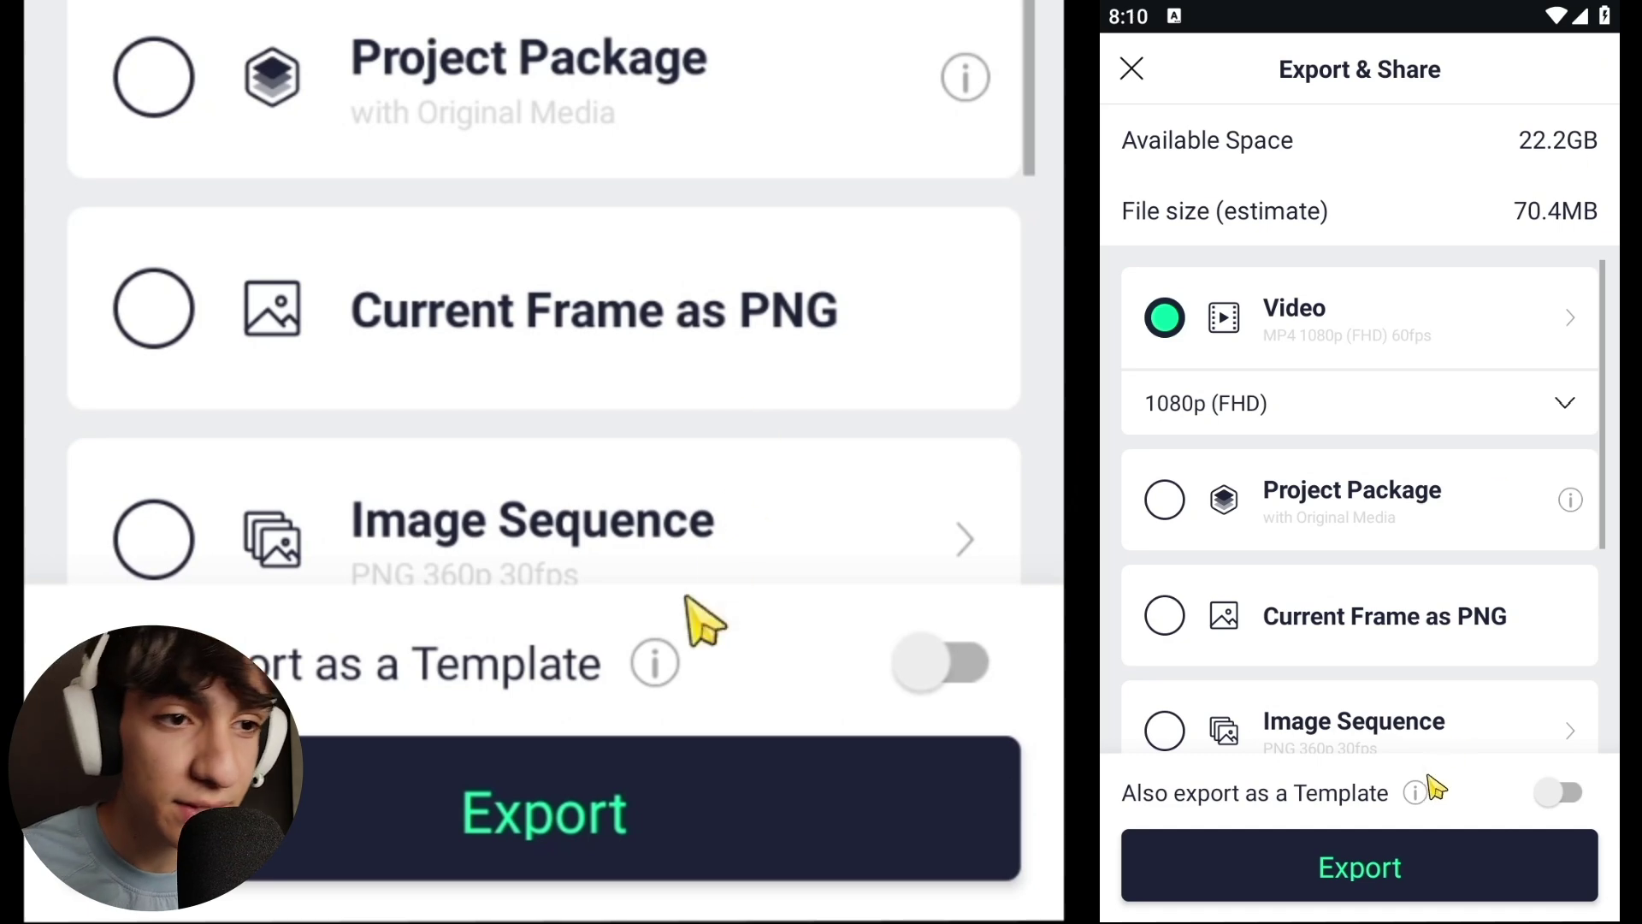
{"action": "left_click", "coordinate": [1397, 874]}
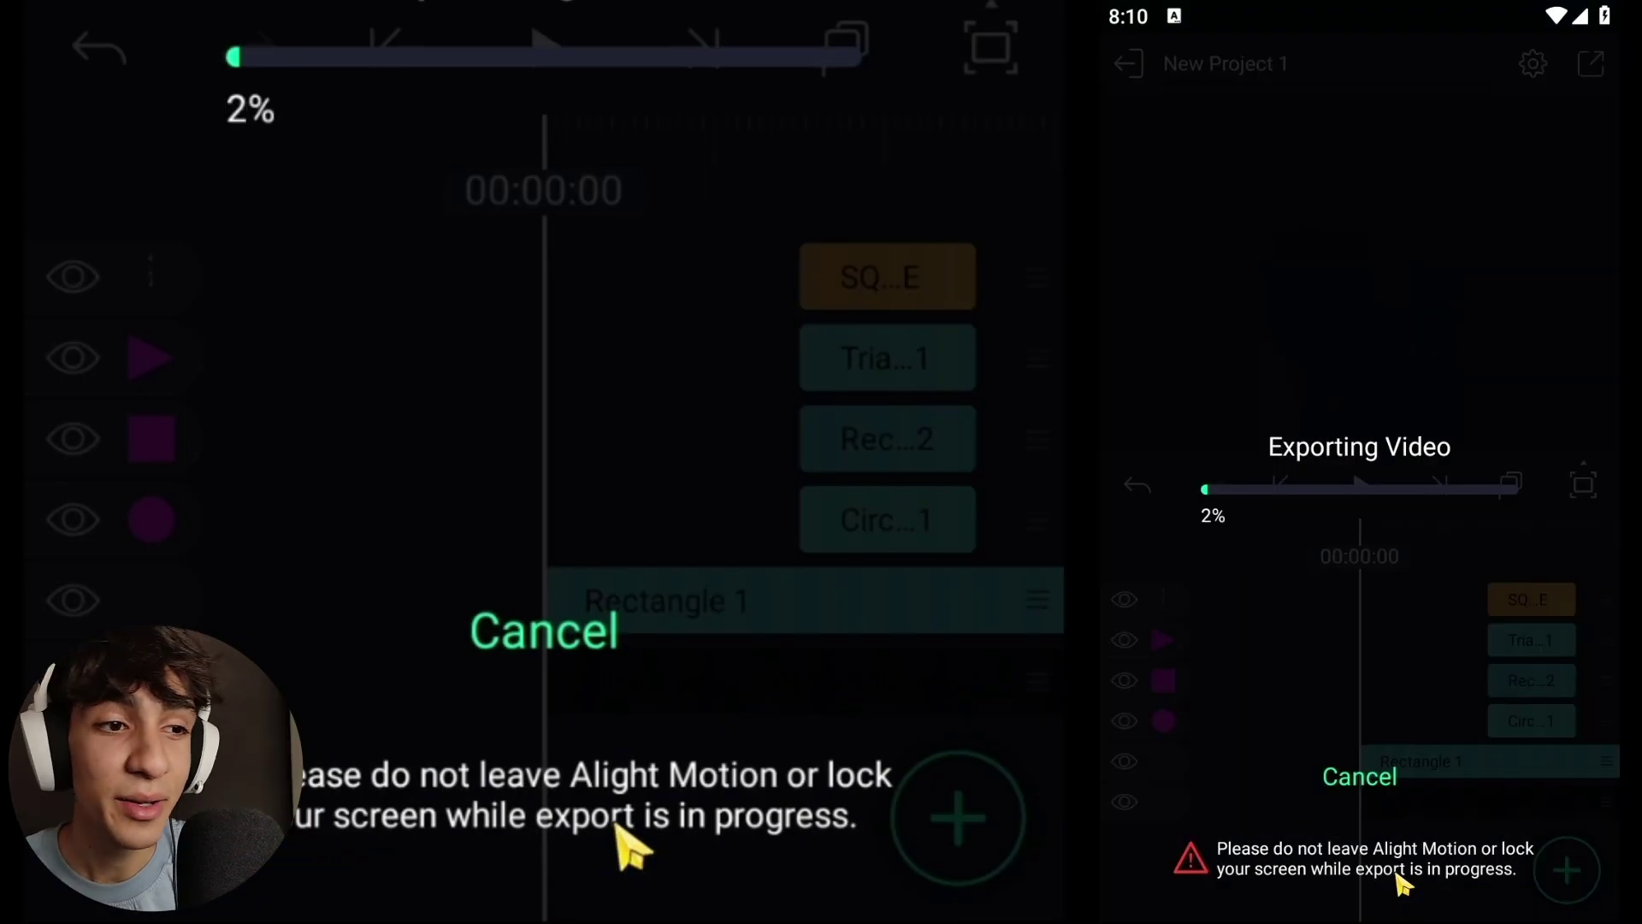